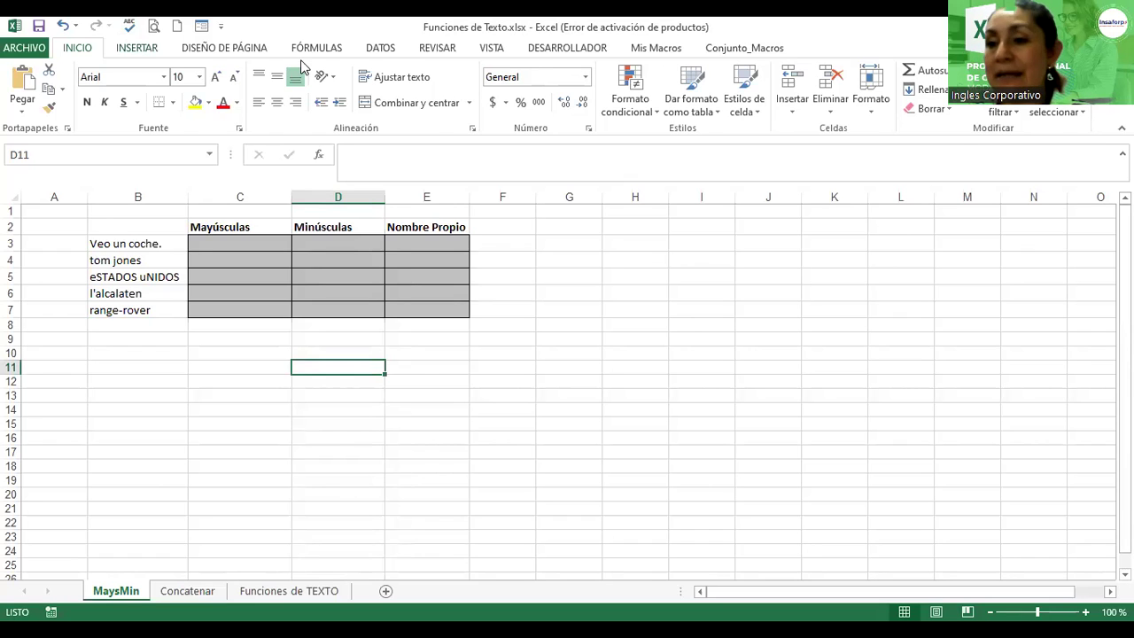
- Insert an orange-styled WordArt title reading "Funciones de Texto" on the MaysMin sheet
scroll(301, 69, down, 1)
click(992, 97)
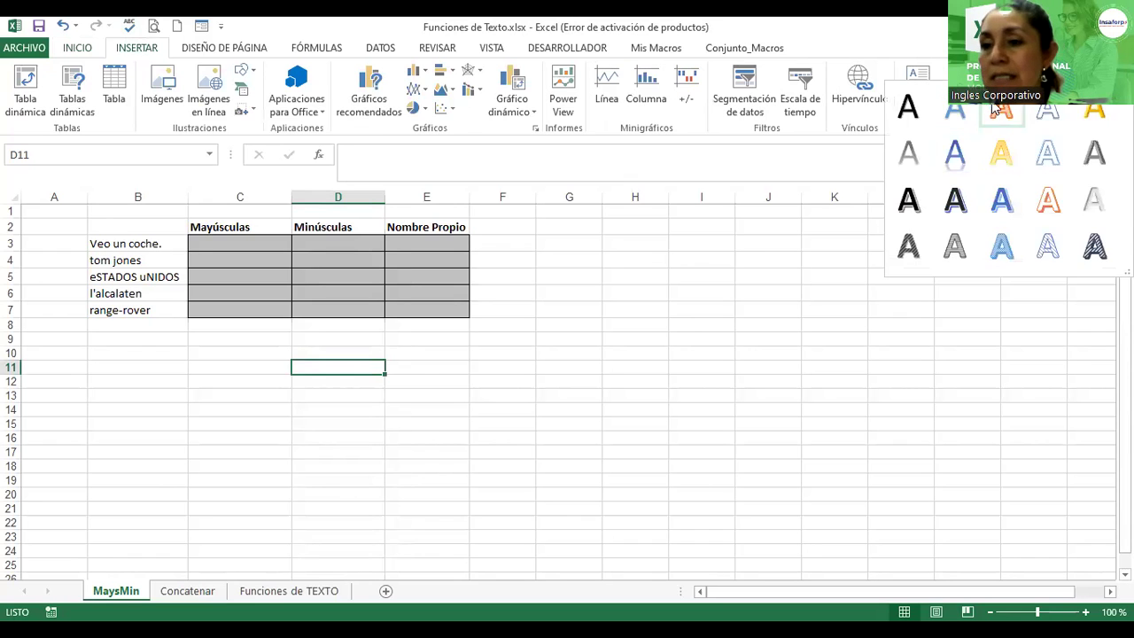
click(1000, 108)
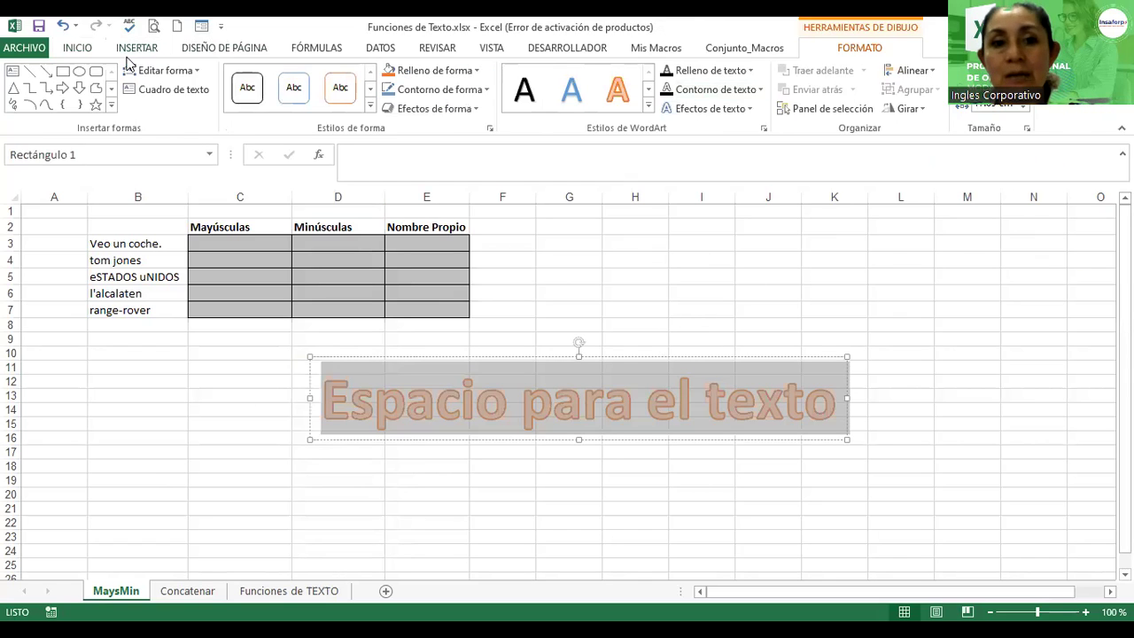
click(134, 48)
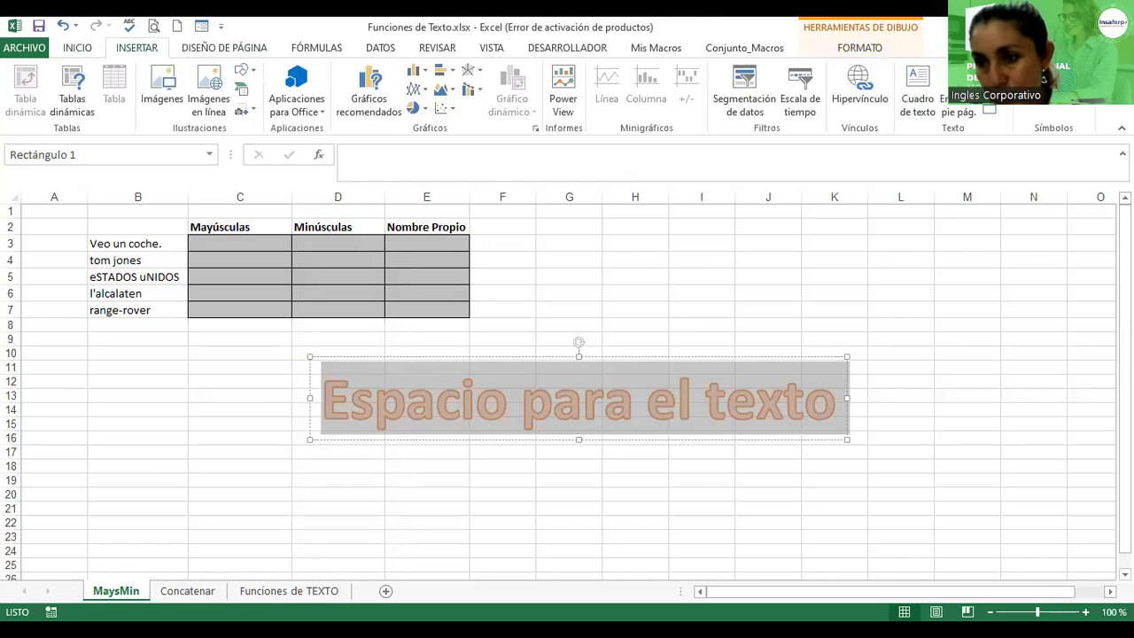
click(991, 97)
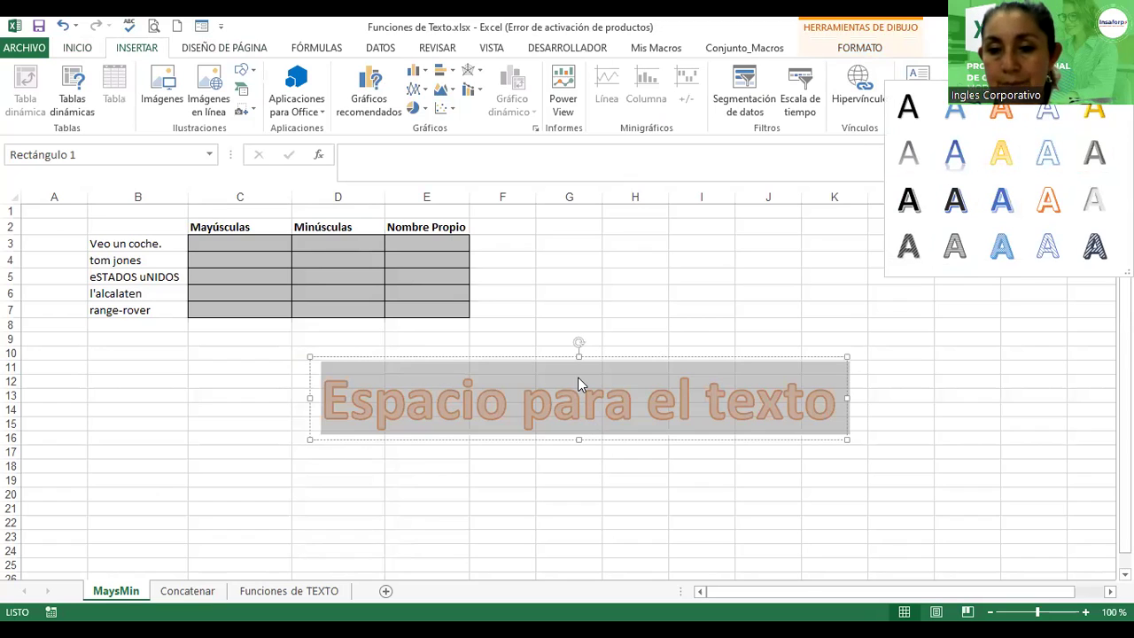
click(584, 400)
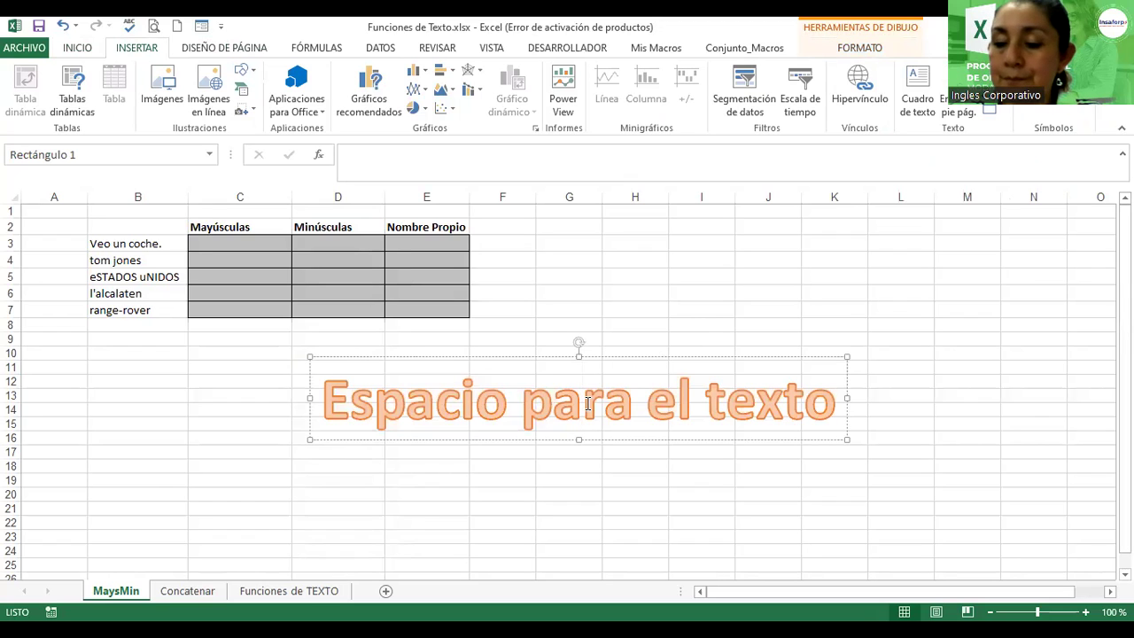
triple_click(586, 408)
text(Fu)
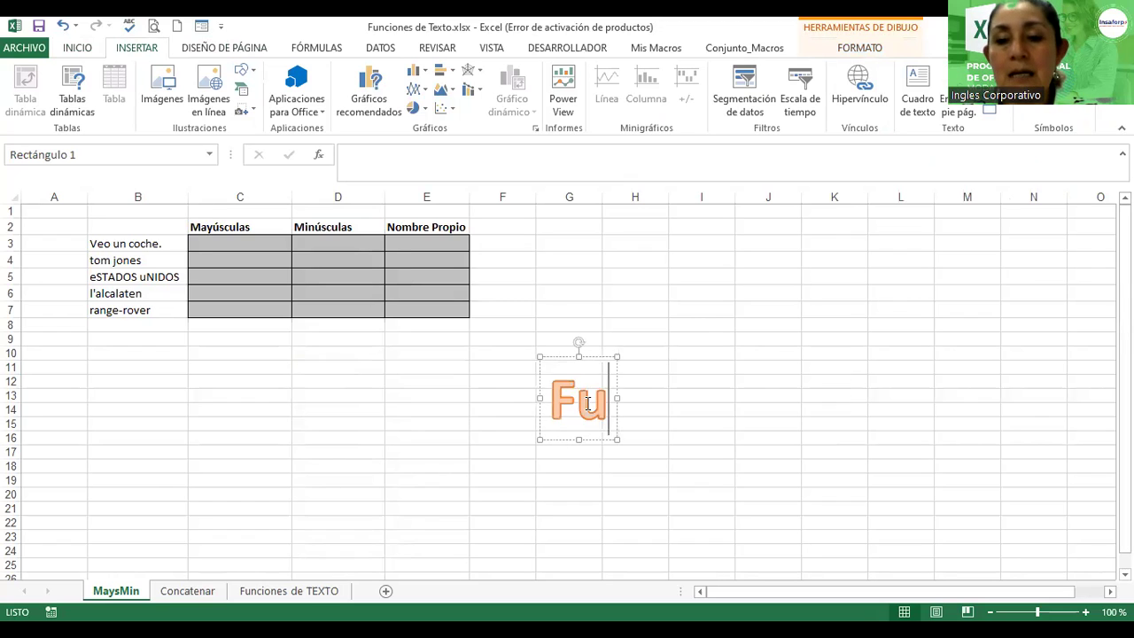
text(nciones de Texto)
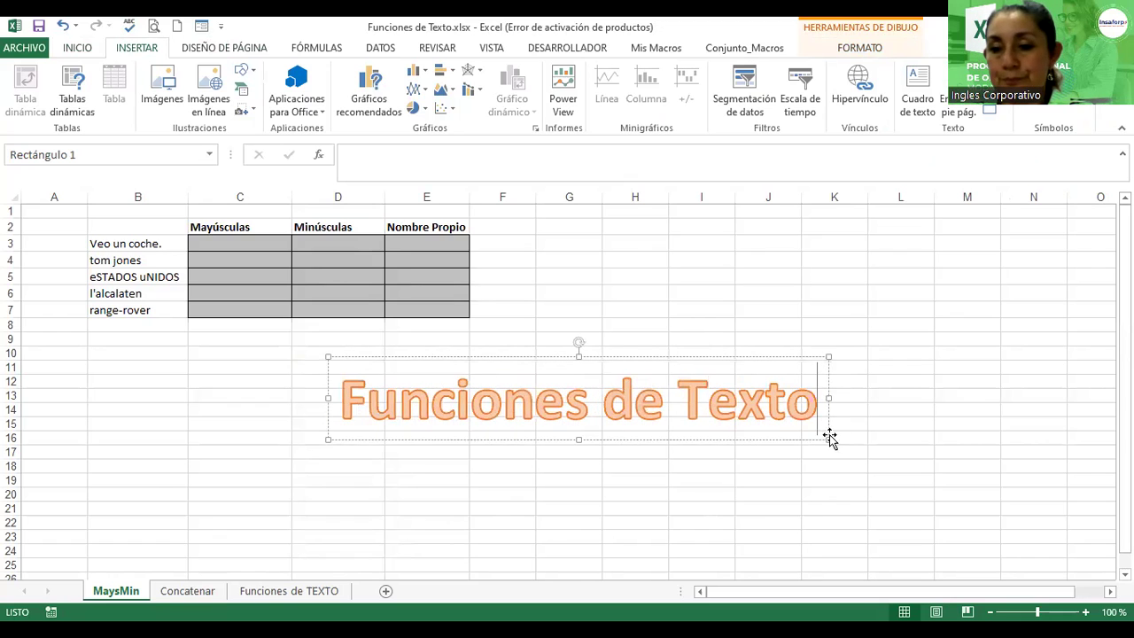
- Move the WordArt title beside the table, over columns G to N near rows 2 to 6
drag(828, 438, 1030, 270)
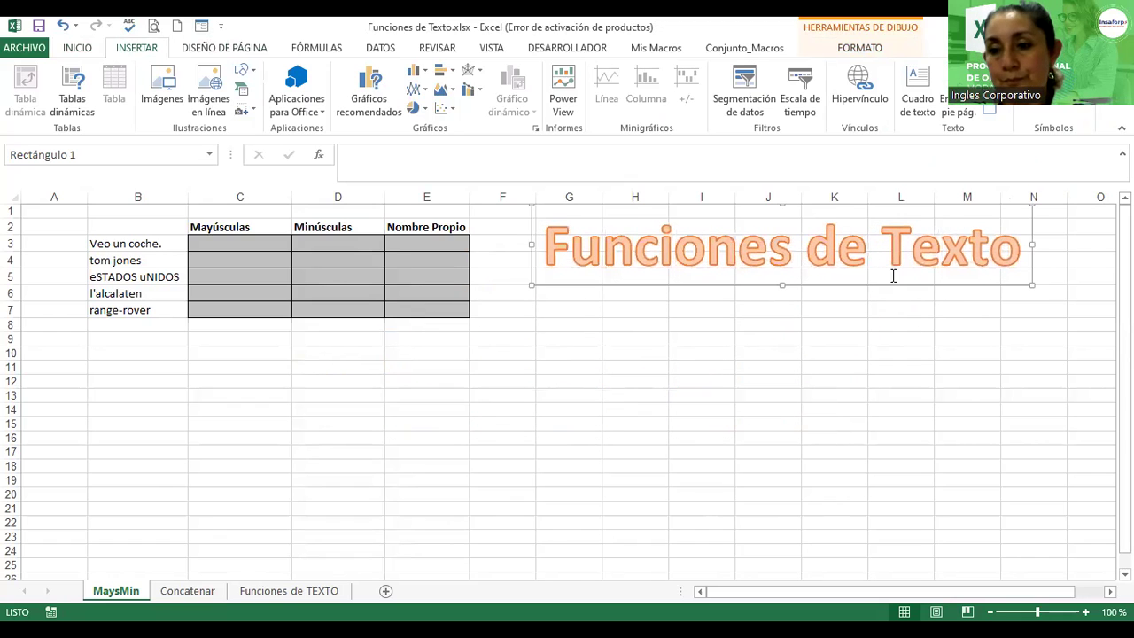
drag(739, 286, 767, 298)
click(683, 323)
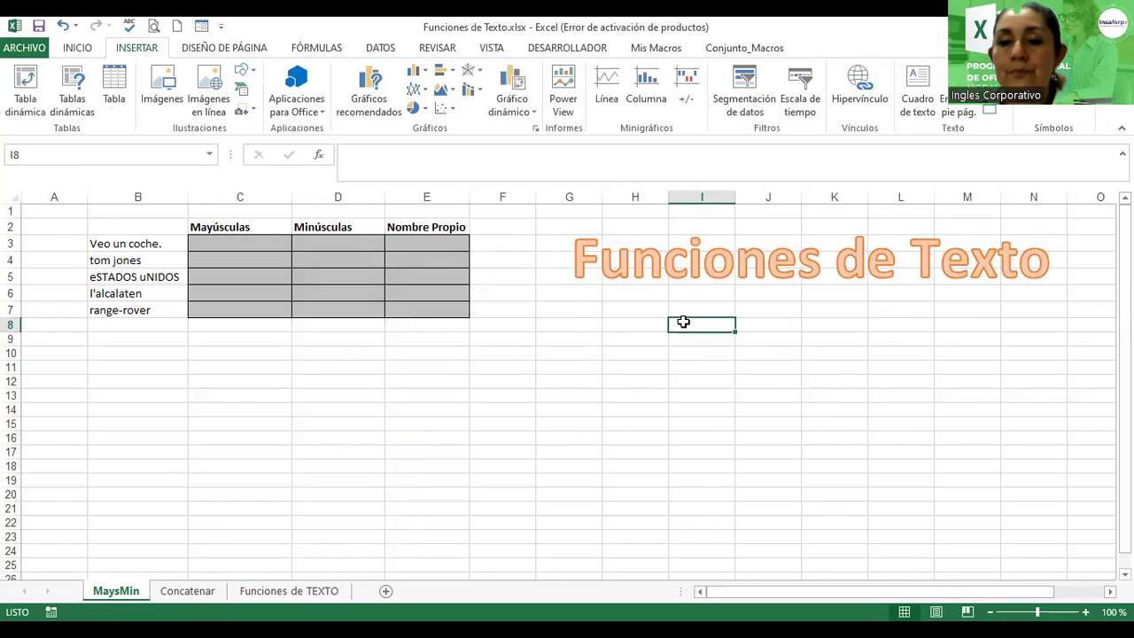
- Colour the "Mayúsculas" header text in C2 red
click(256, 241)
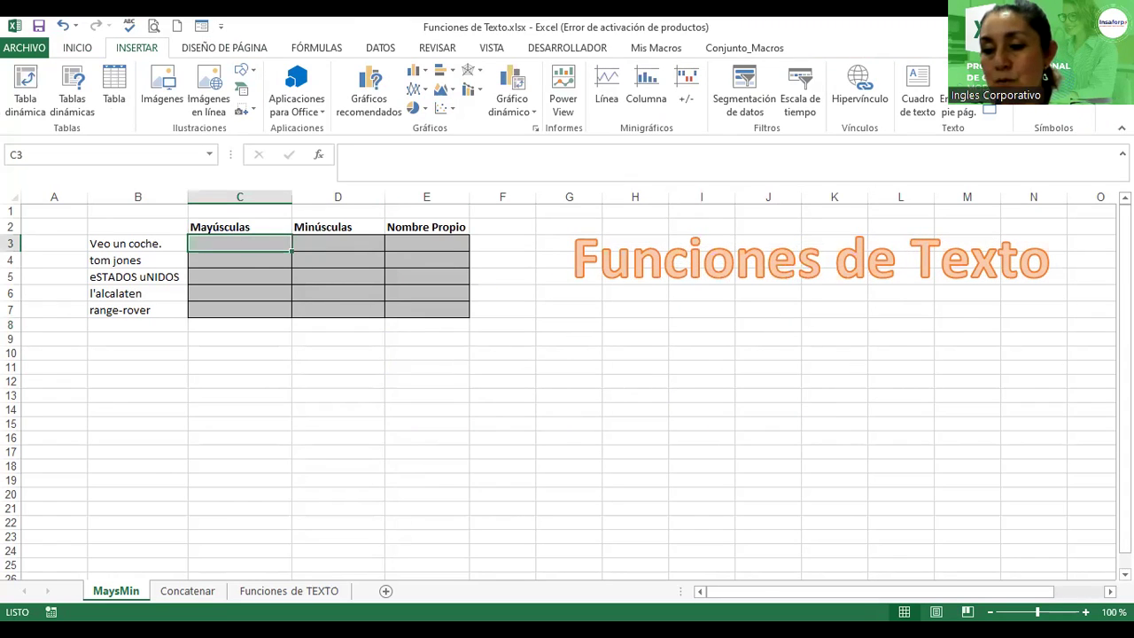
scroll(567, 385, up, 4)
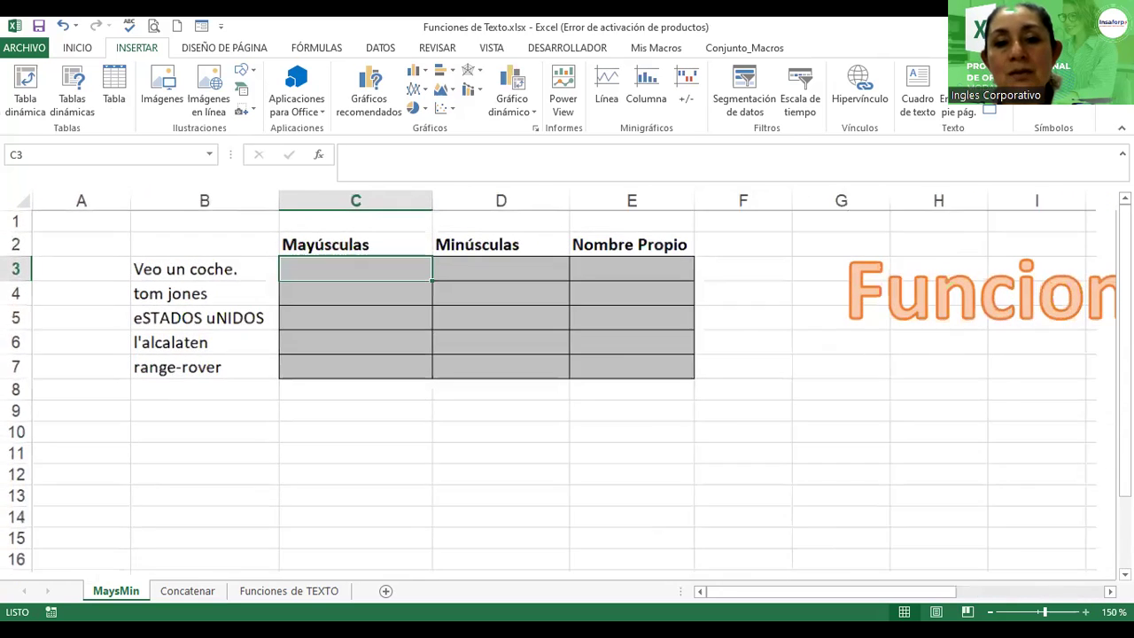
scroll(476, 290, up, 3)
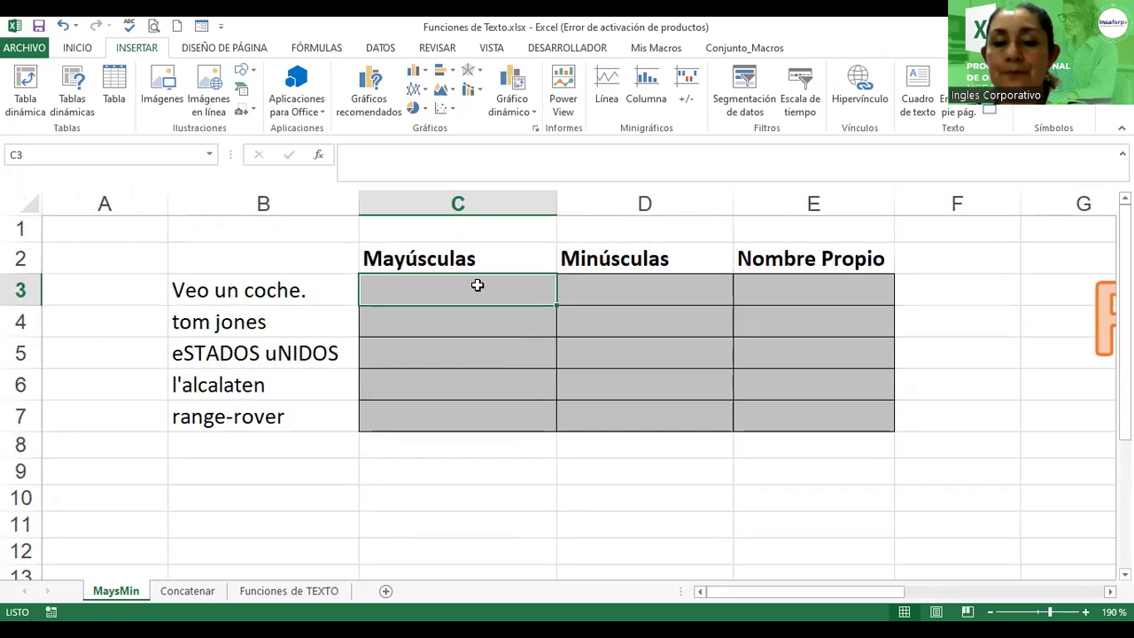
click(472, 258)
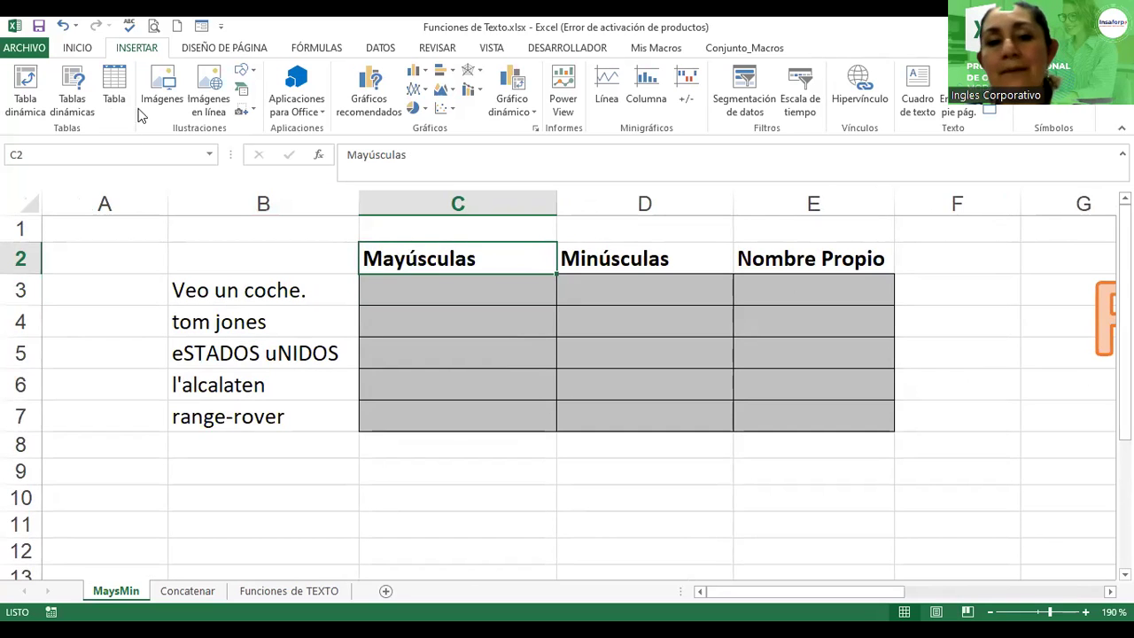
click(84, 47)
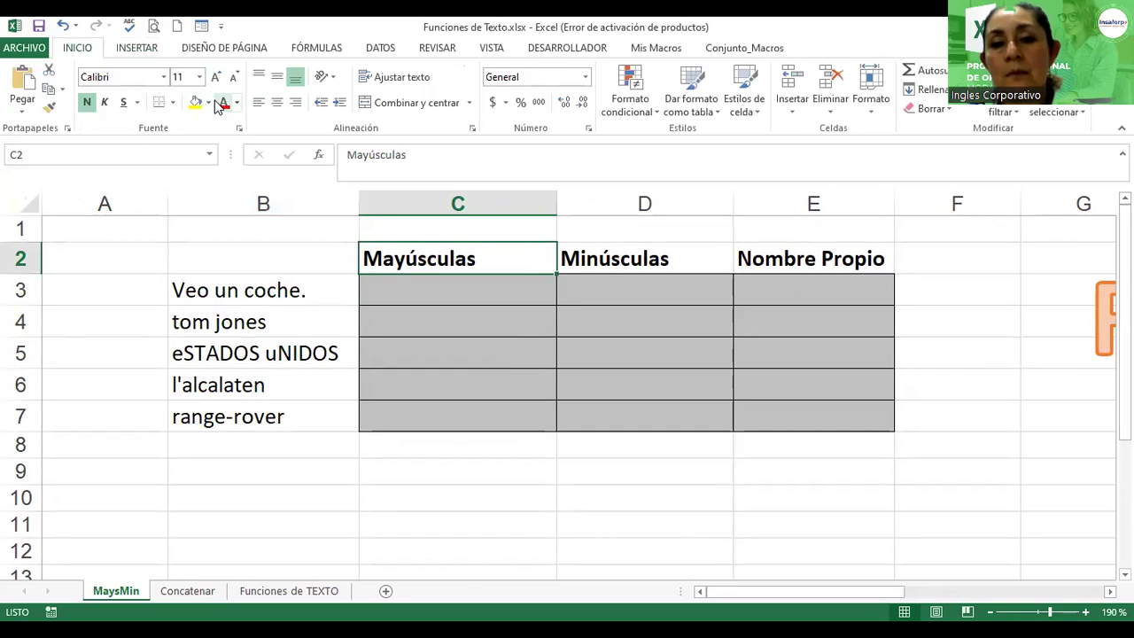
- Colour the "Minúsculas" header text in D2 blue and the "Nombre Propio" header text in E2 dark brown
click(598, 259)
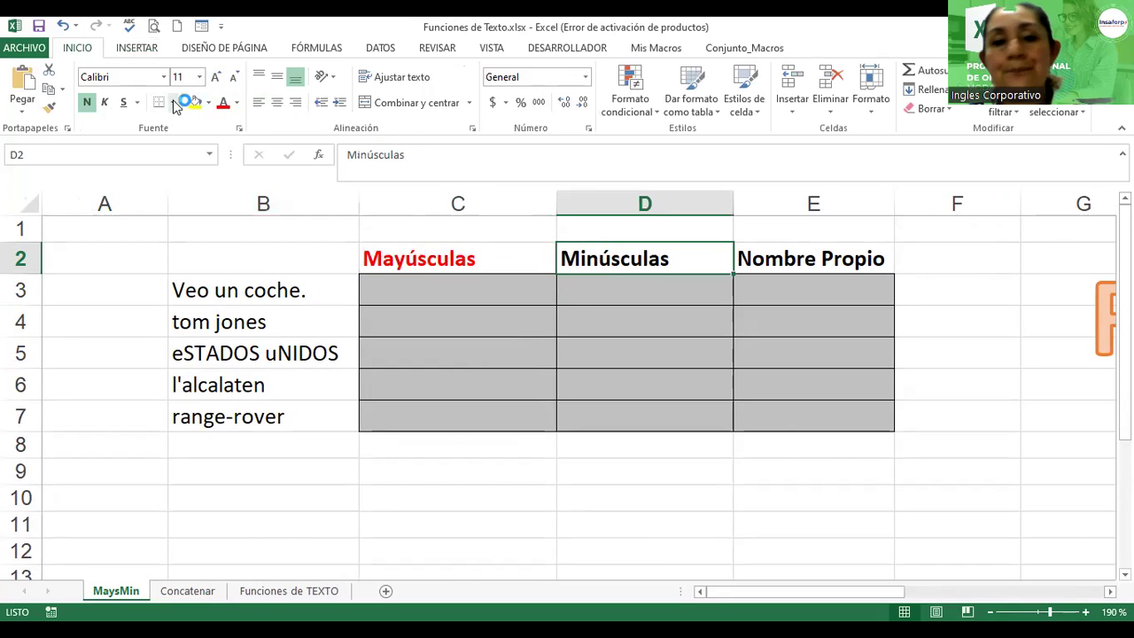
click(236, 103)
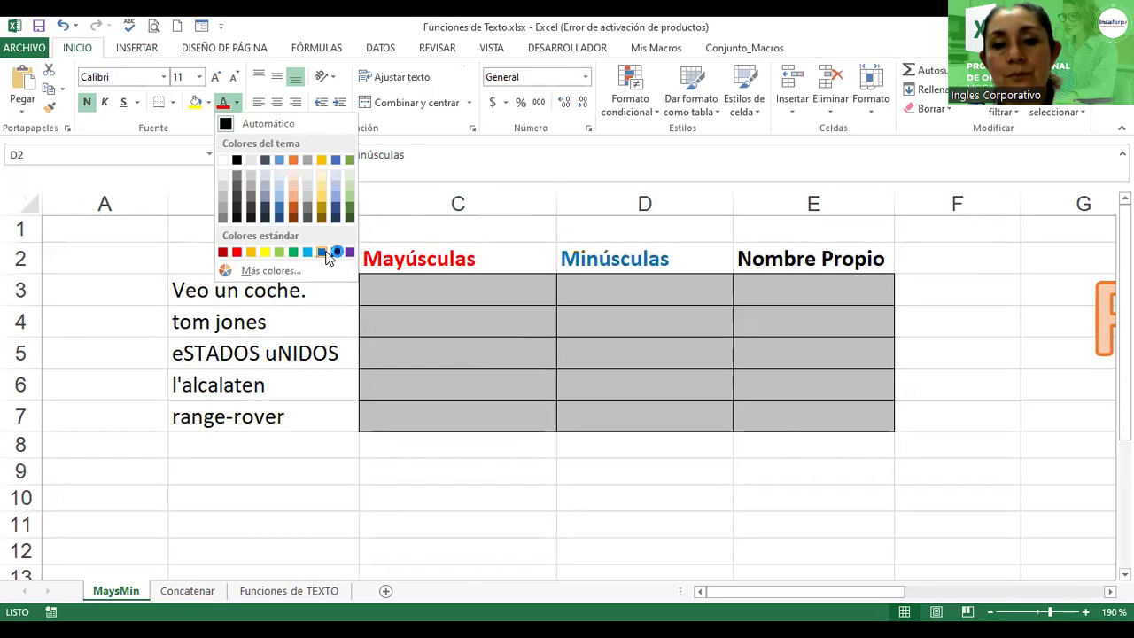
click(326, 255)
click(770, 257)
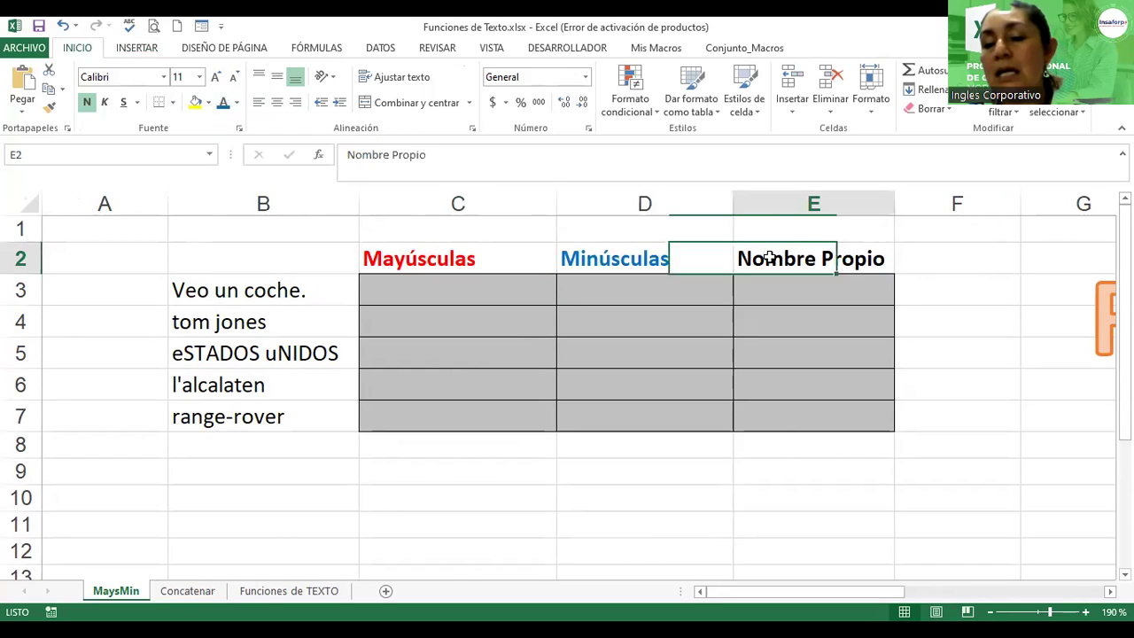
click(237, 102)
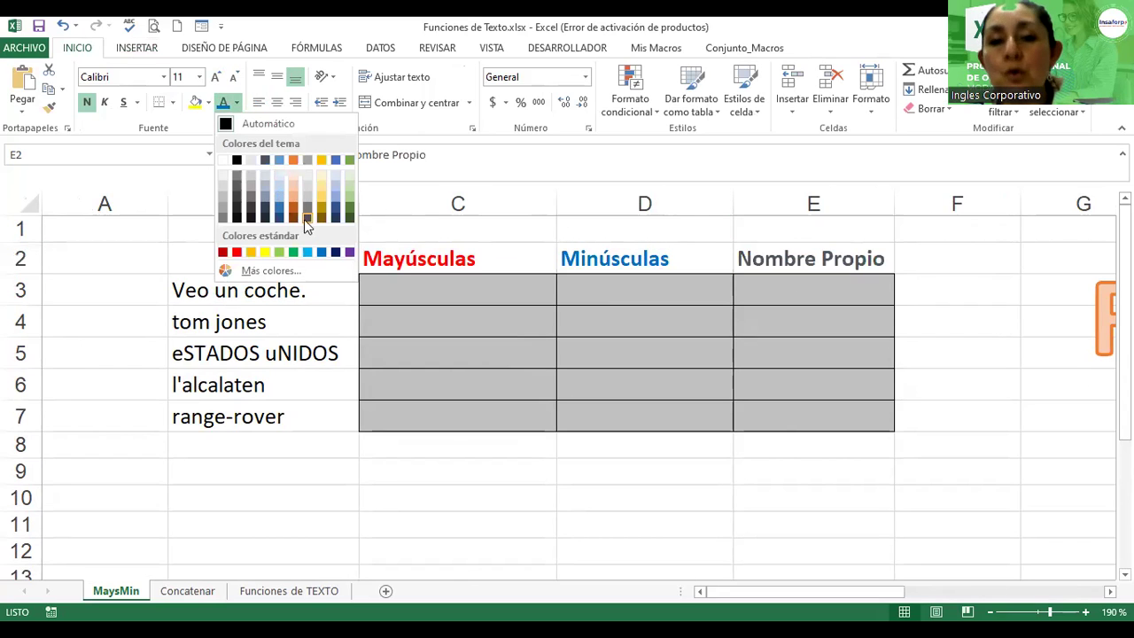
click(292, 218)
key(Return)
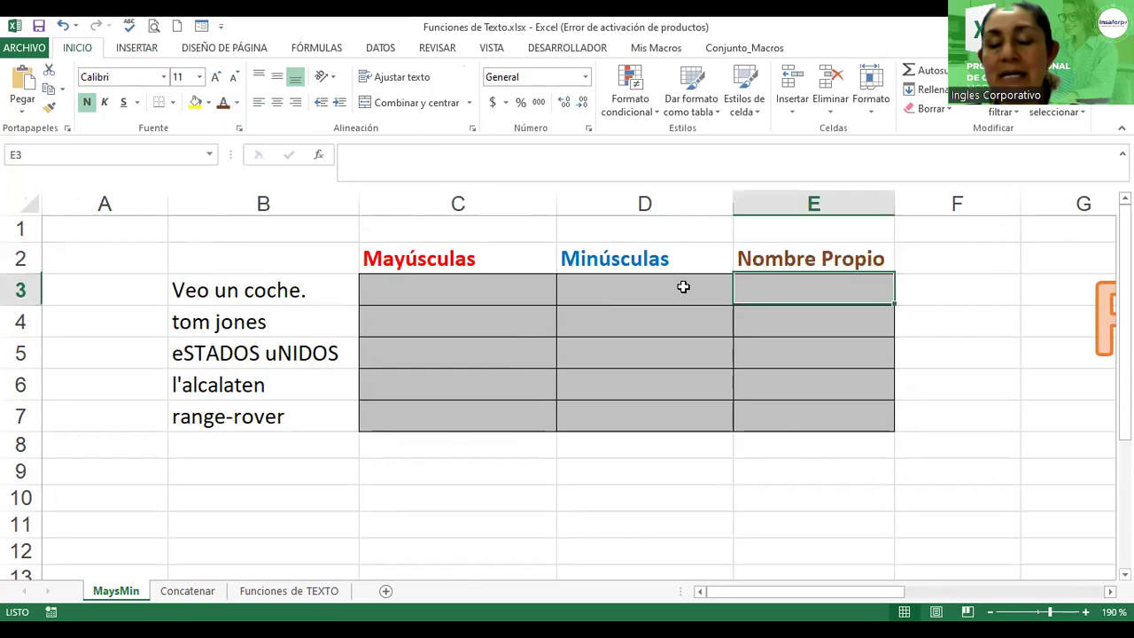
- Apply a thick box border around the header cells C2:E2
drag(413, 256, 769, 259)
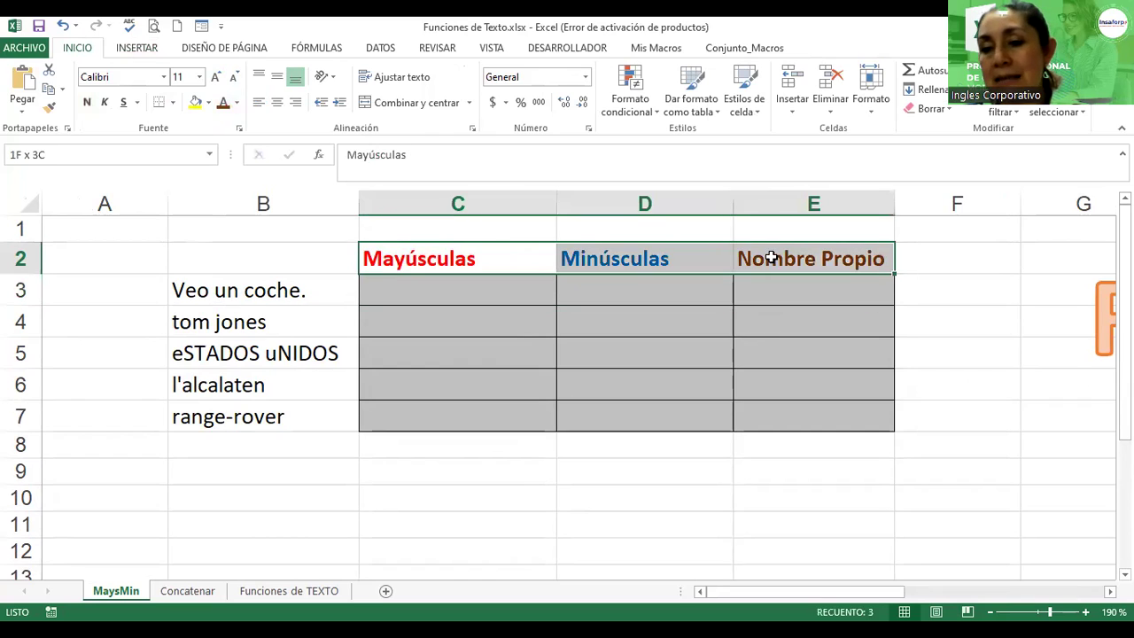
click(173, 103)
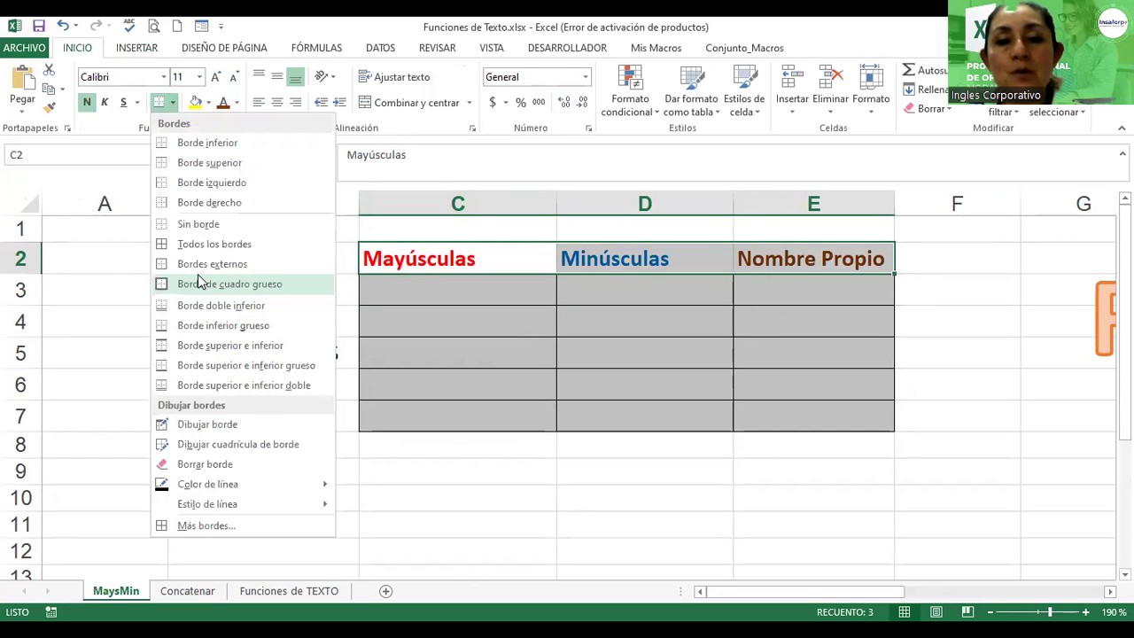
click(198, 282)
click(545, 294)
drag(531, 260, 734, 257)
click(734, 258)
- Give the header cells C2:E2 borders on all sides, plus a thick box border around the whole range
drag(417, 256, 779, 258)
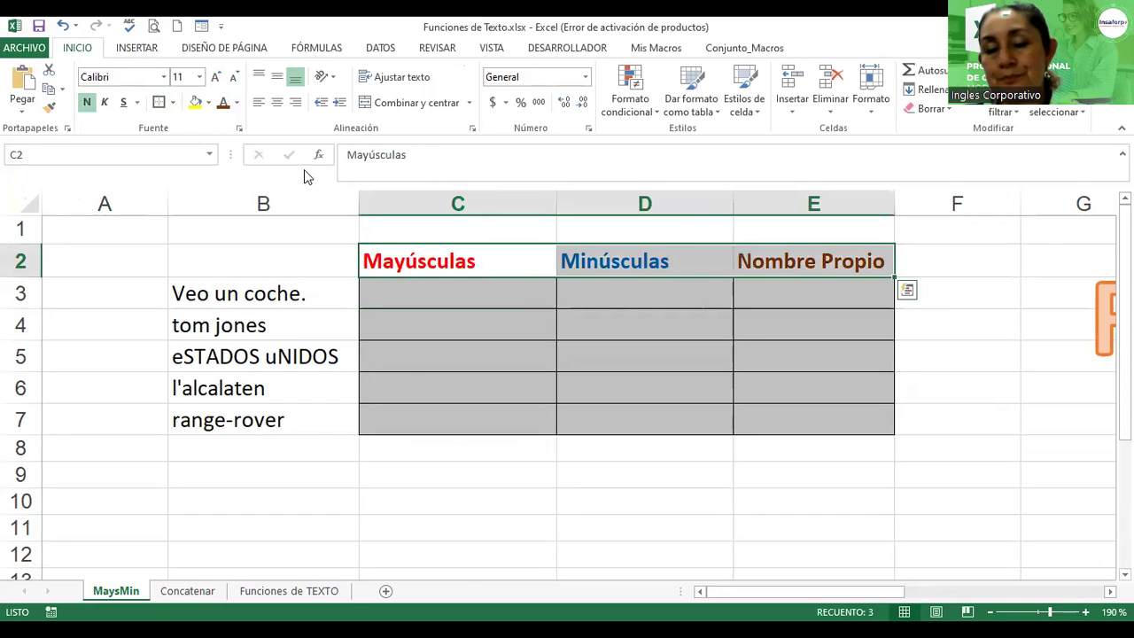
click(172, 102)
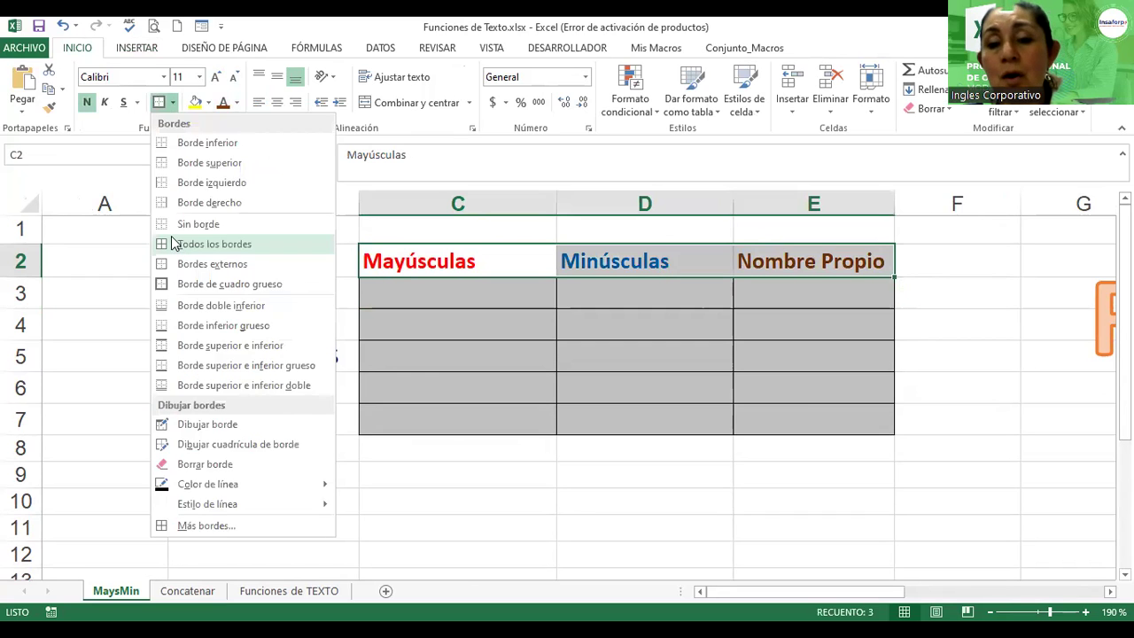
click(174, 243)
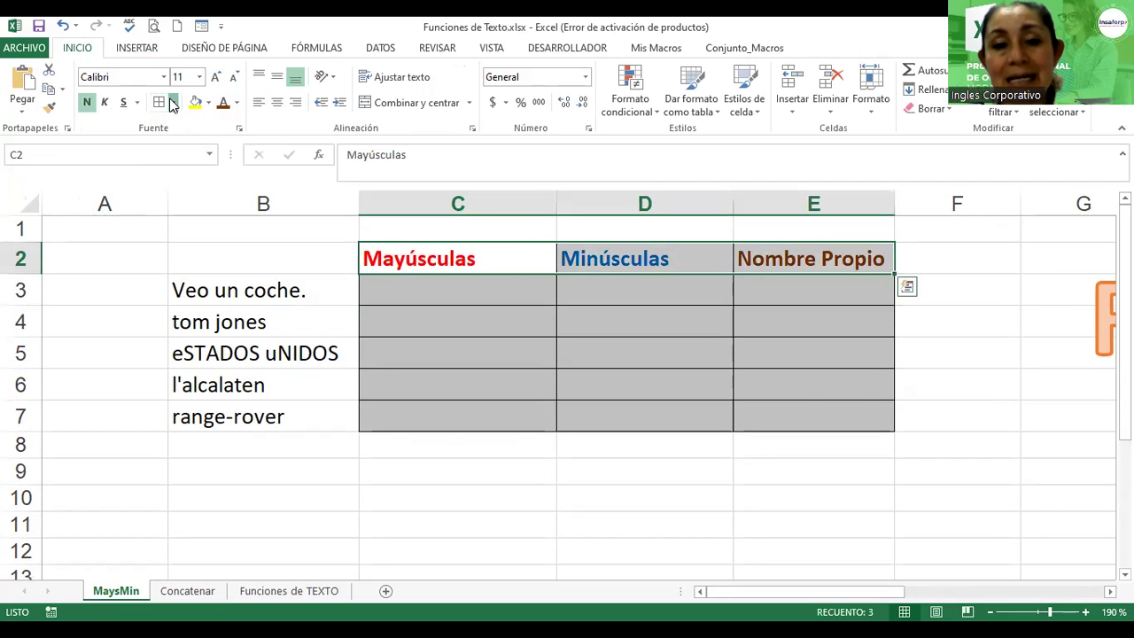
click(173, 103)
click(200, 283)
- Enter the formula =MAYUSC(B3) in C3 to convert the first phrase to uppercase
key(Down)
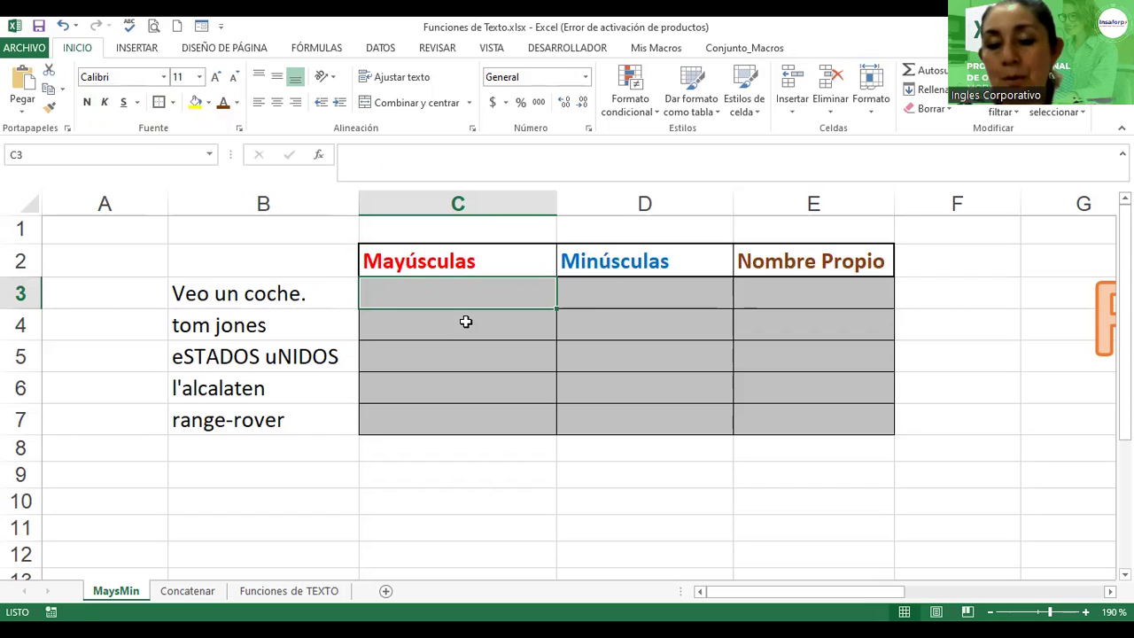
text(=m)
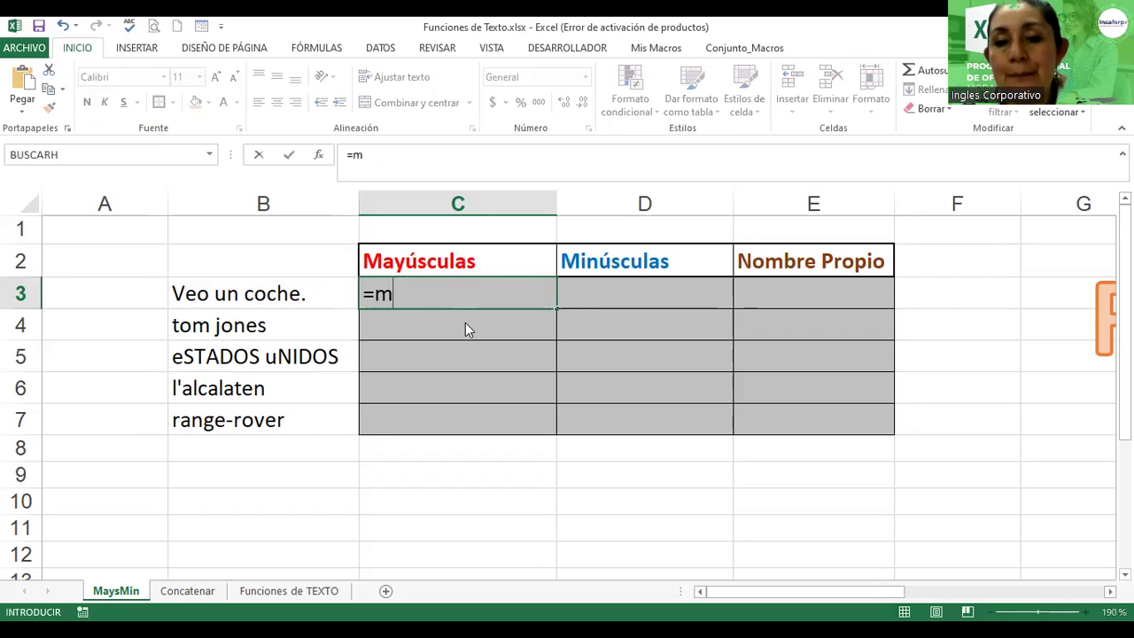
text(ay)
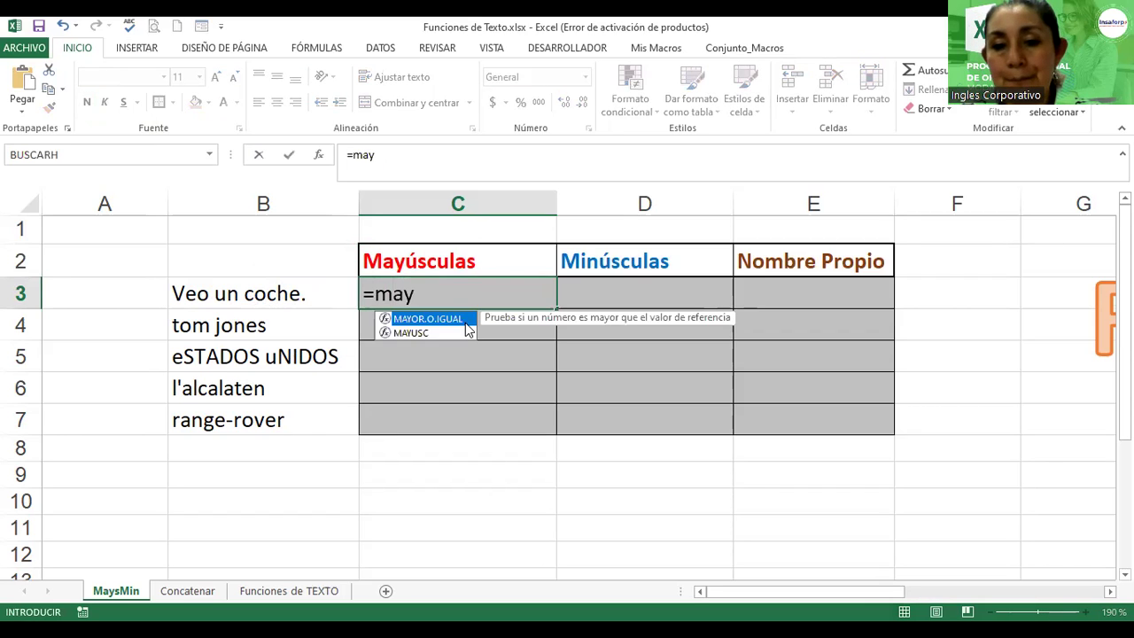
click(413, 334)
double_click(413, 334)
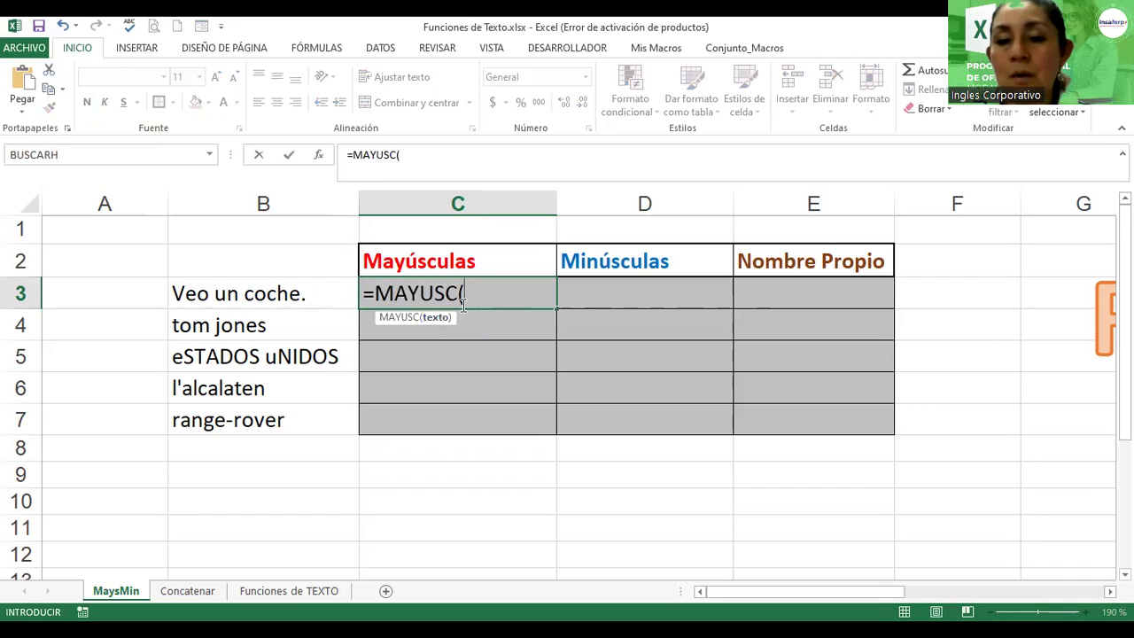
key(BackSpace)
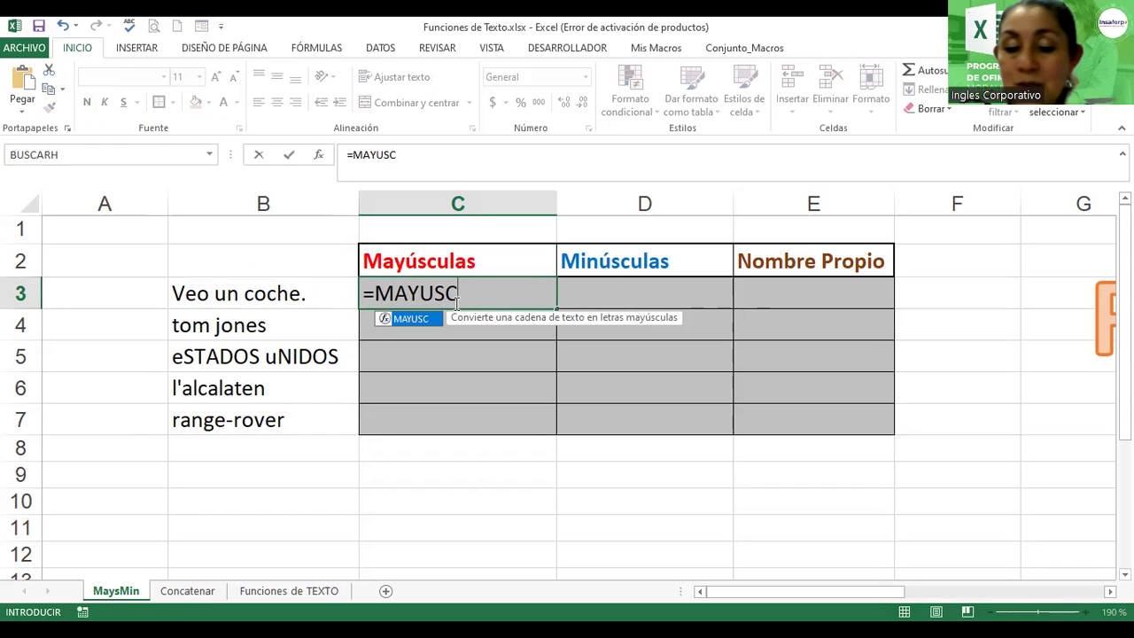
text(()
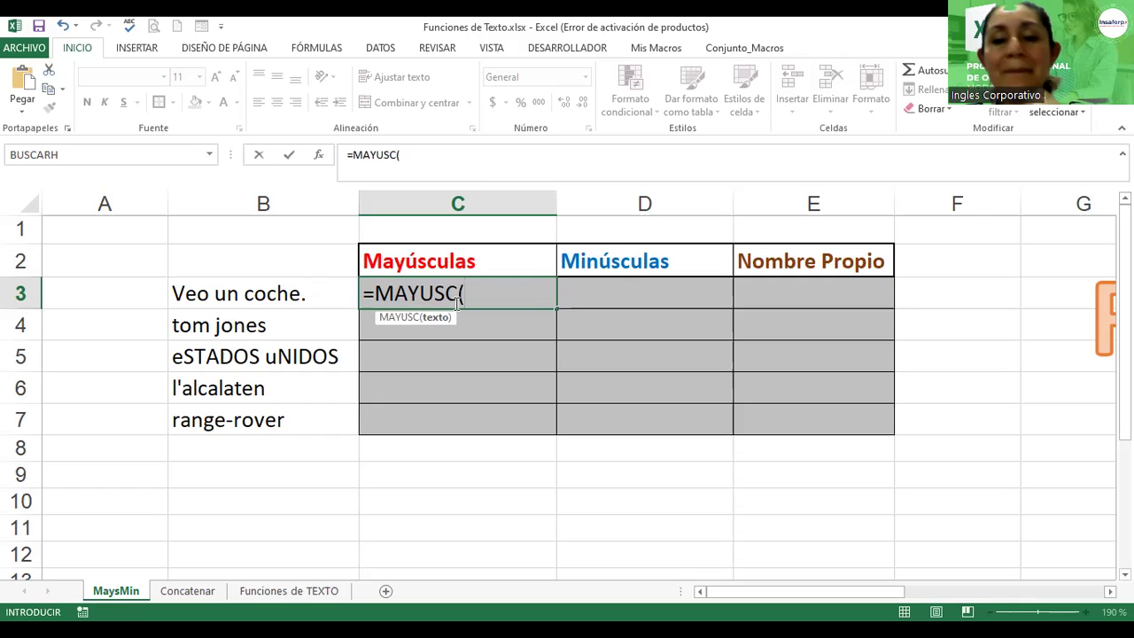
click(187, 293)
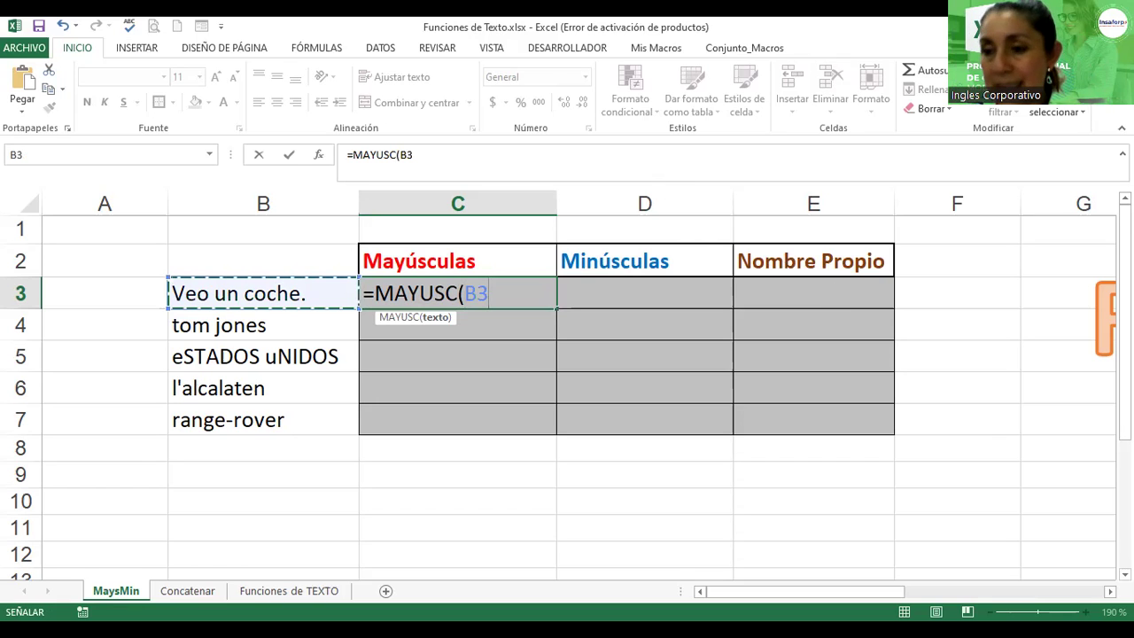
text())
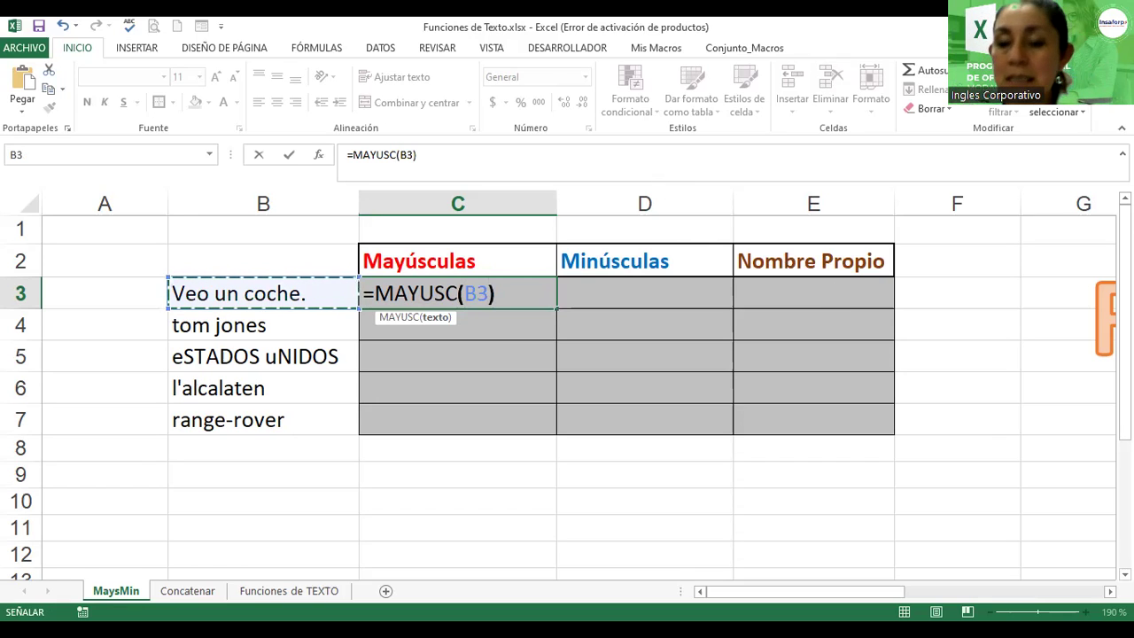
key(Return)
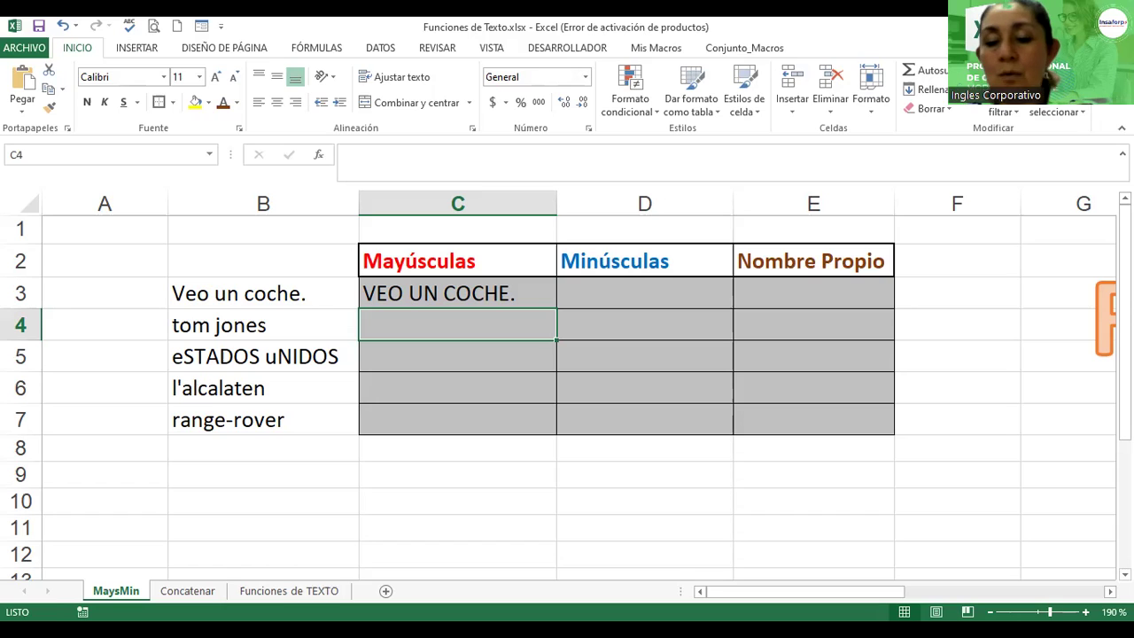
- Enter the formula =mayus(B4) in C4, pointing to the phrase "tom jones"
text(=)
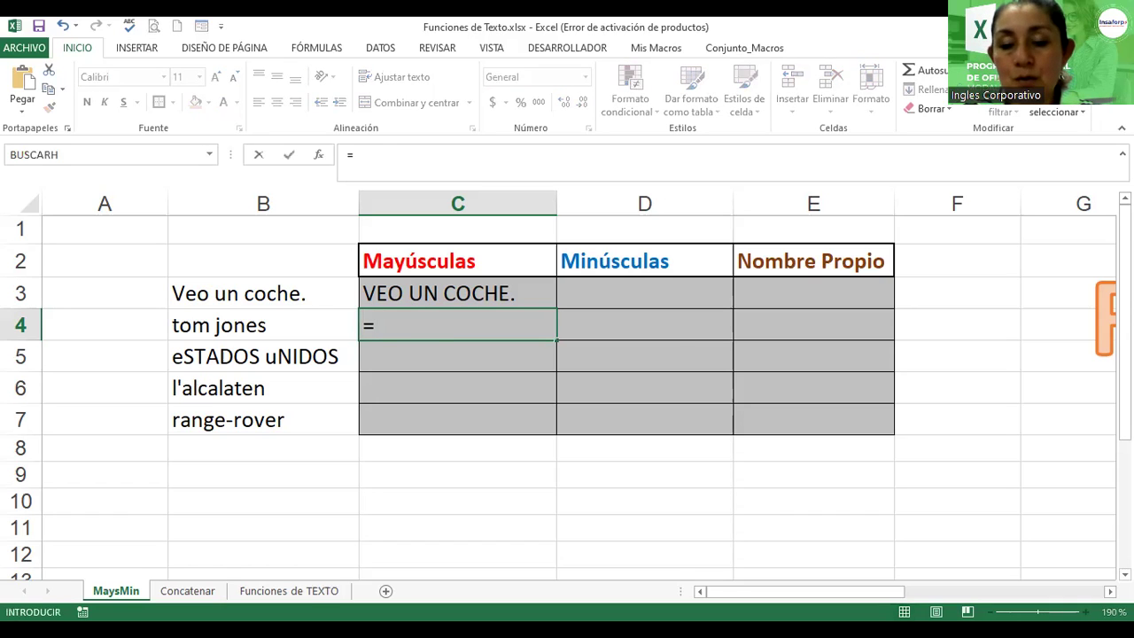
text(mayus()
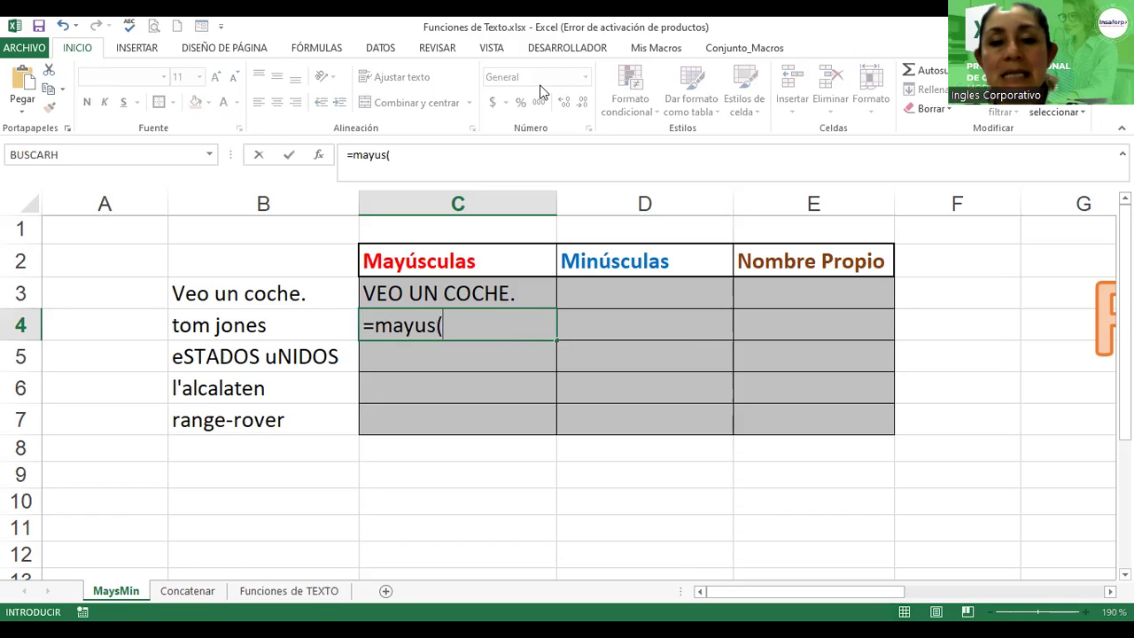
click(227, 326)
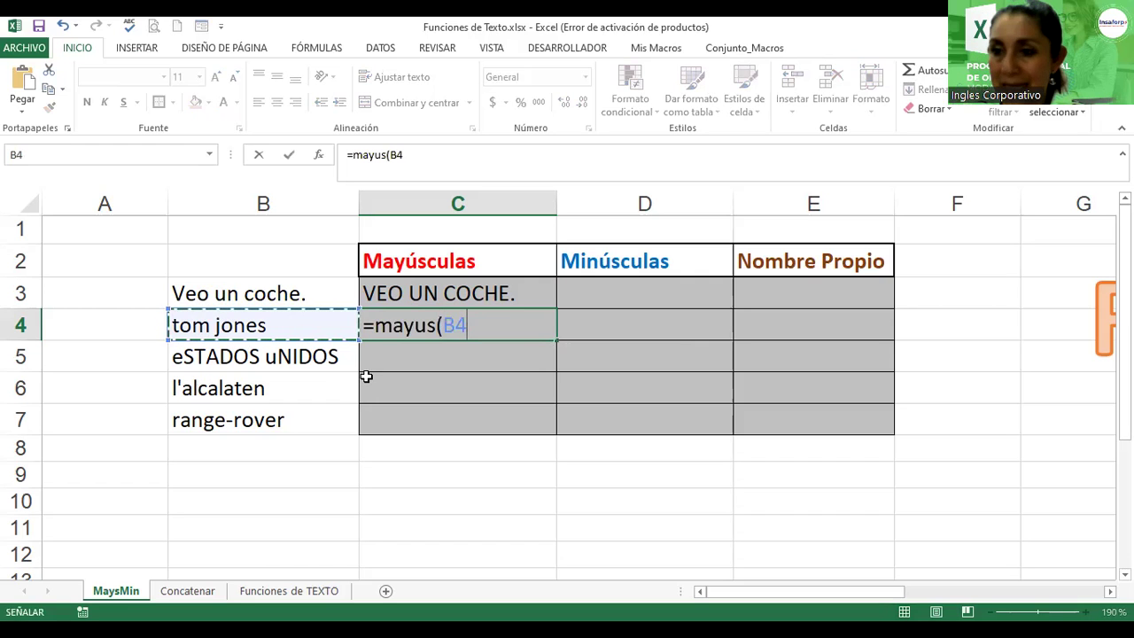
key(Return)
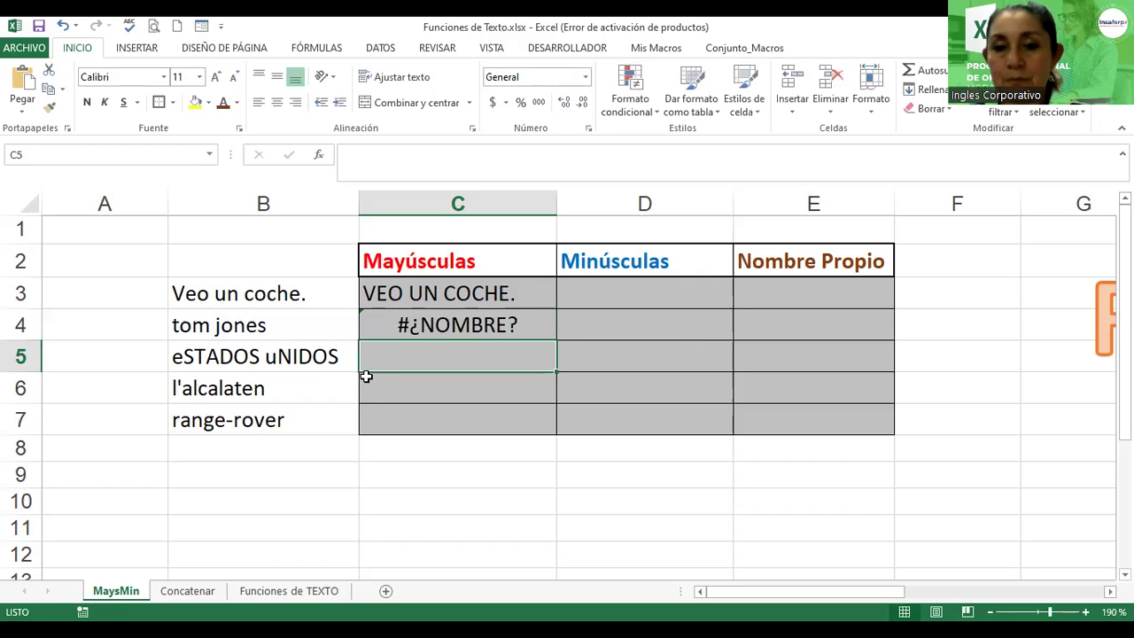
- Correct the function name in C4 to MAYUSC and fill the formula down through C7
double_click(400, 321)
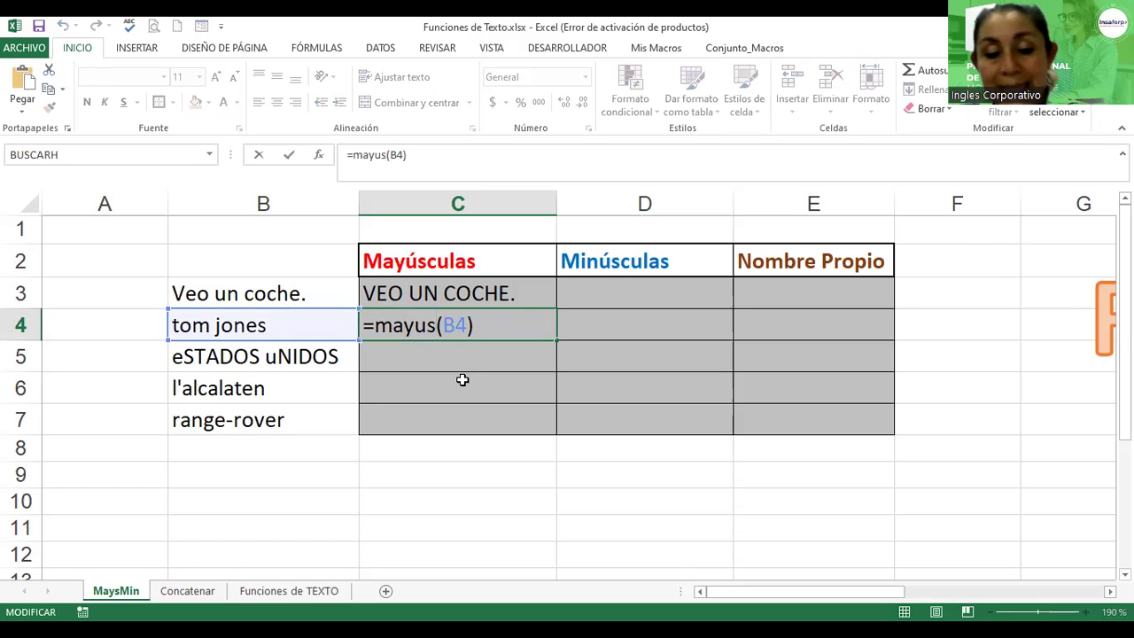
text(c)
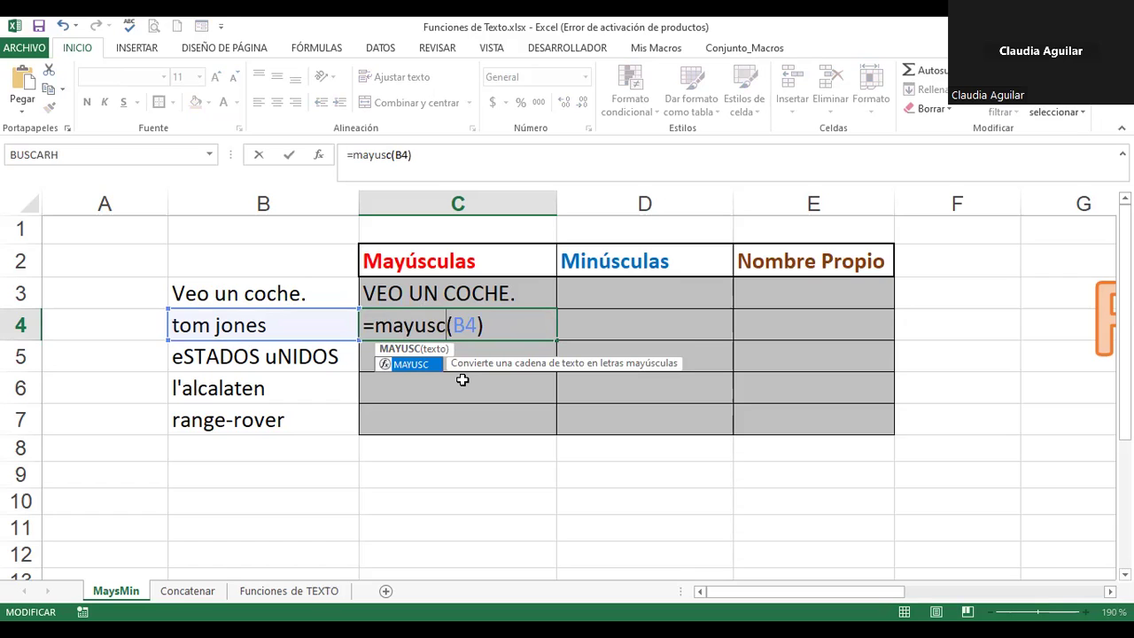
key(ctrl+Return)
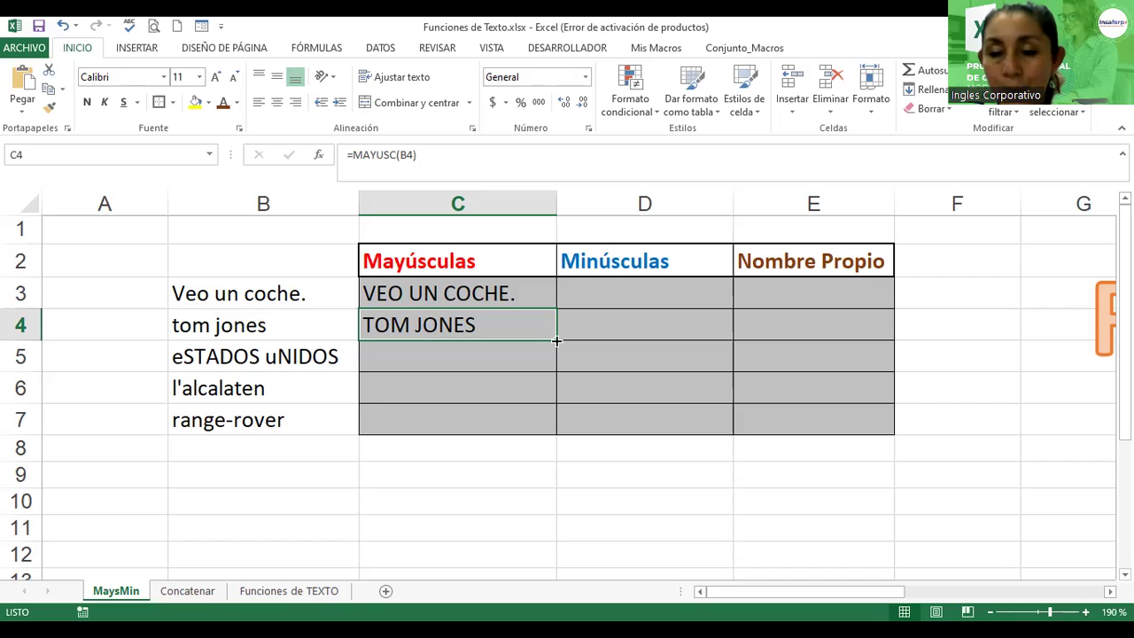
drag(556, 341, 558, 432)
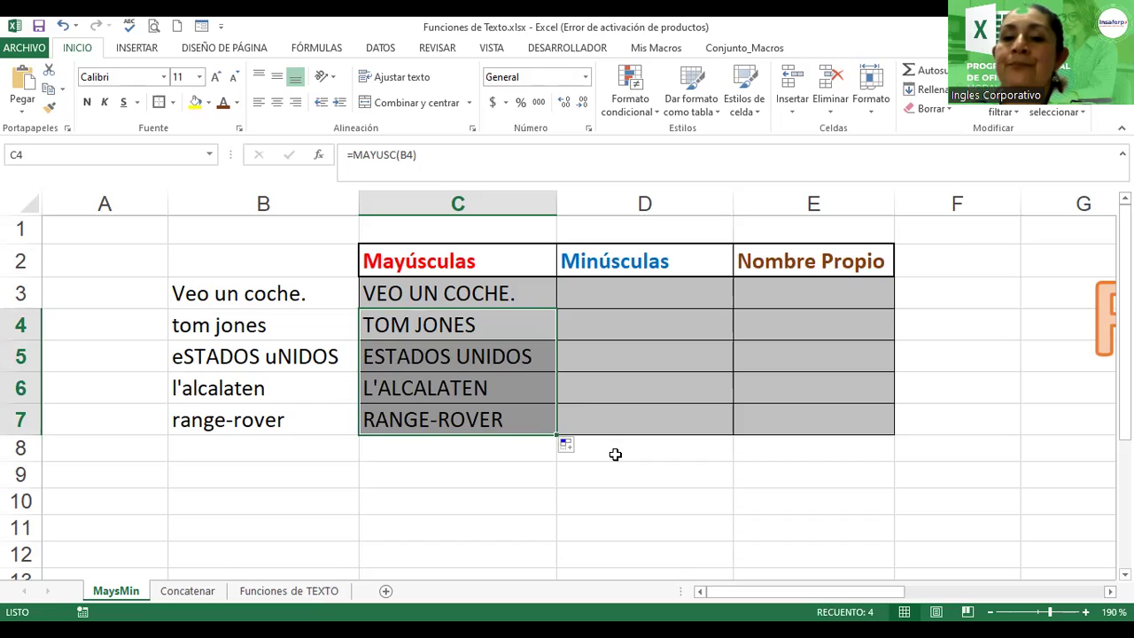
- Give C3:C7 a two-colour gradient fill of white and light gold, shaded diagonally downward, using the variant with gold in the middle
drag(420, 299, 432, 420)
click(210, 103)
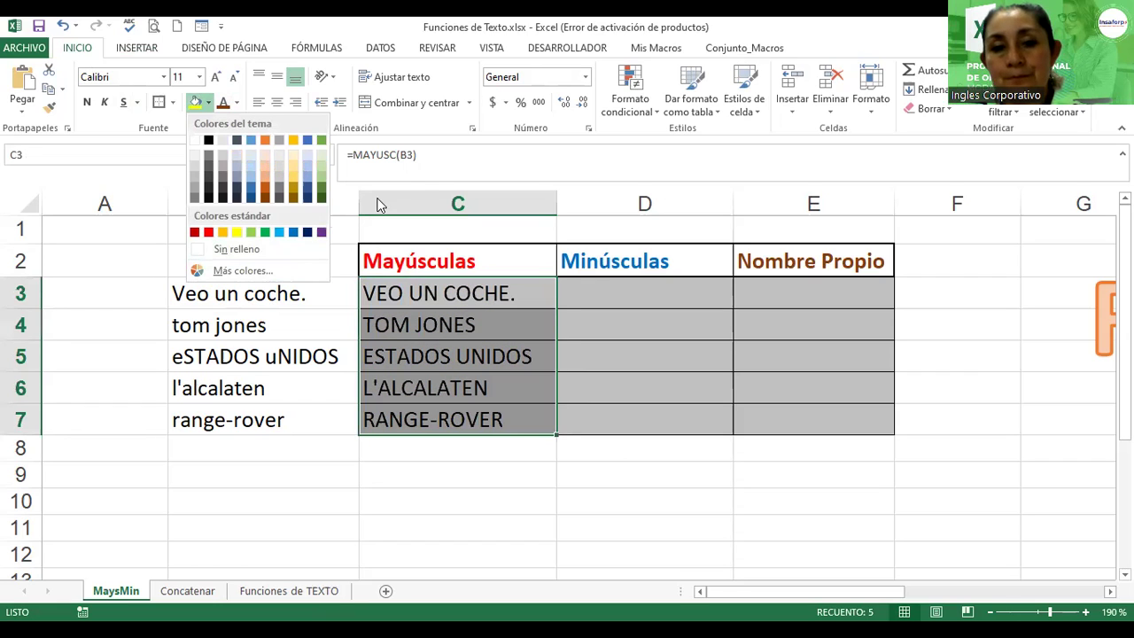
click(472, 131)
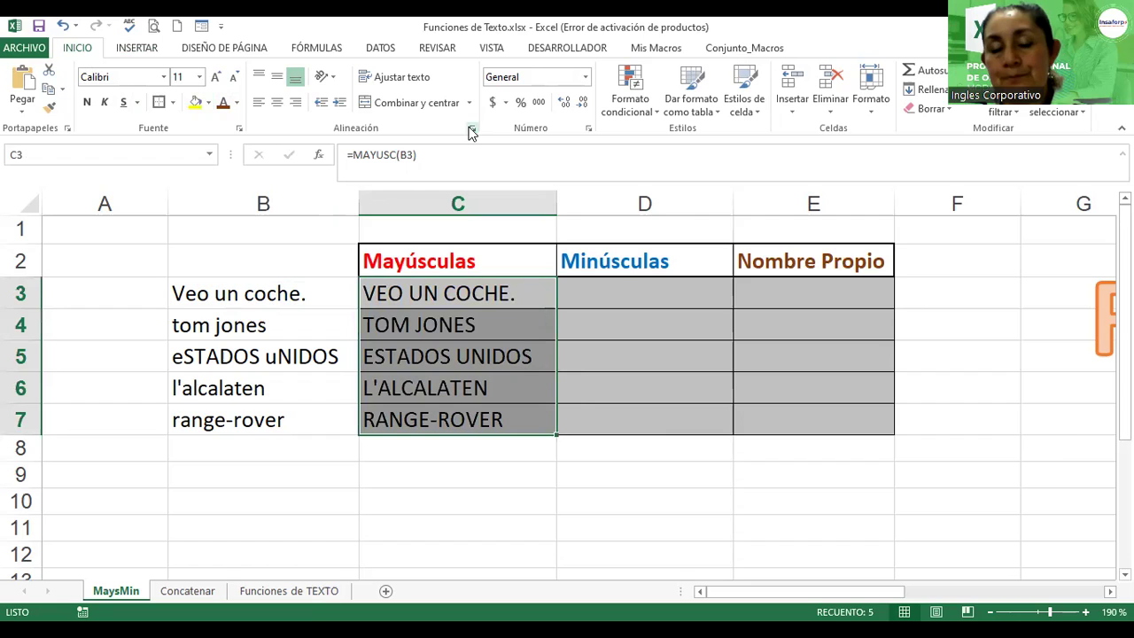
click(471, 131)
click(883, 192)
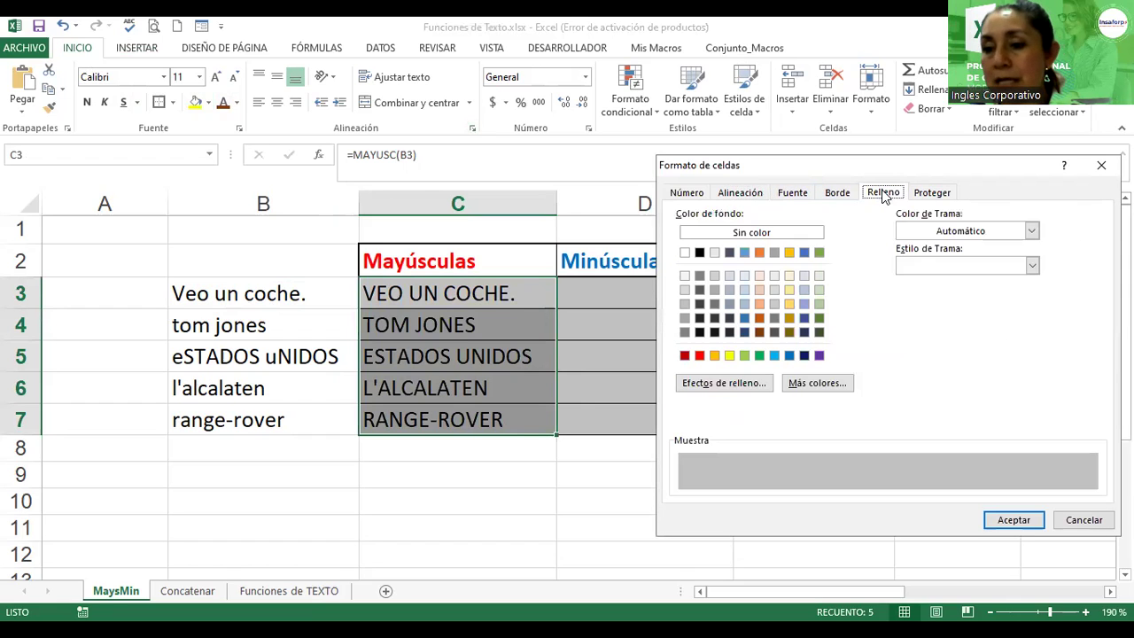
click(744, 382)
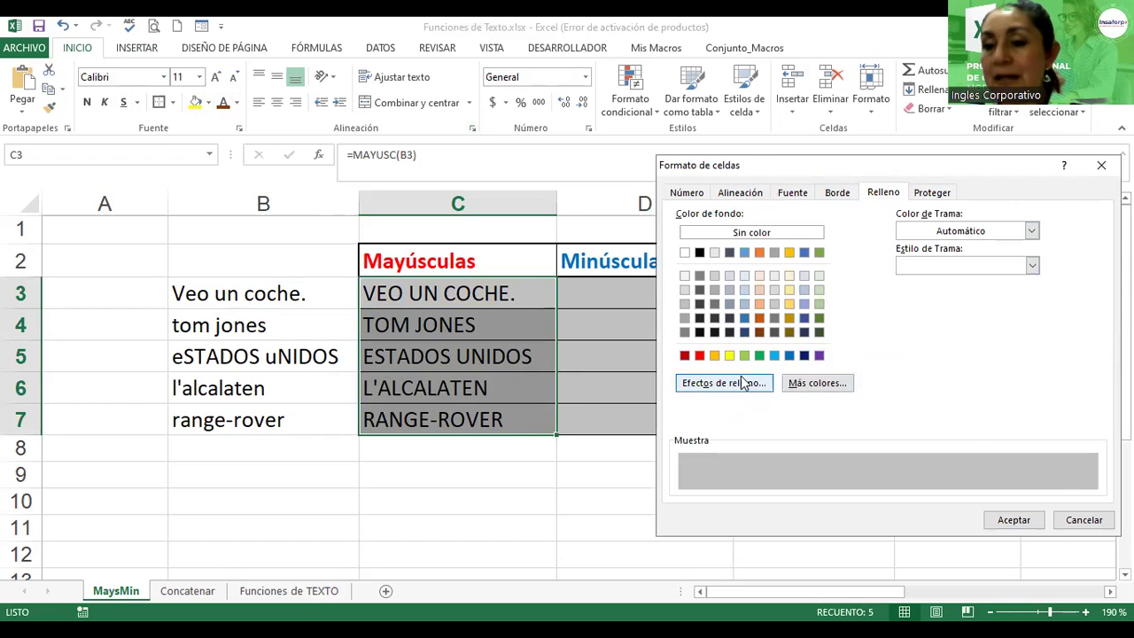
click(778, 428)
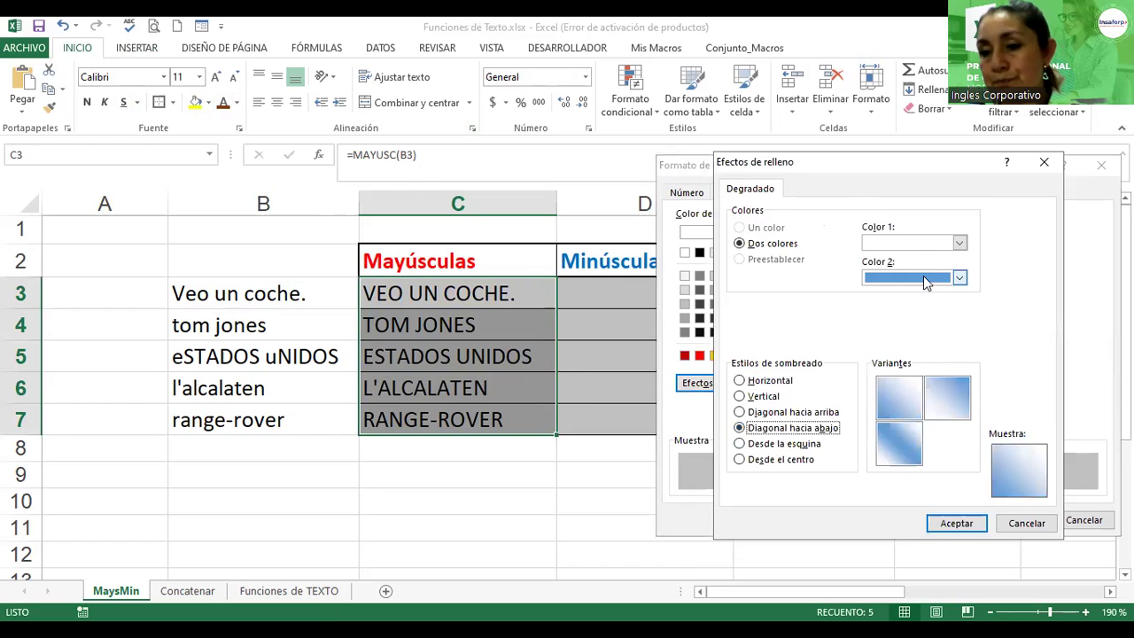
click(923, 279)
click(971, 352)
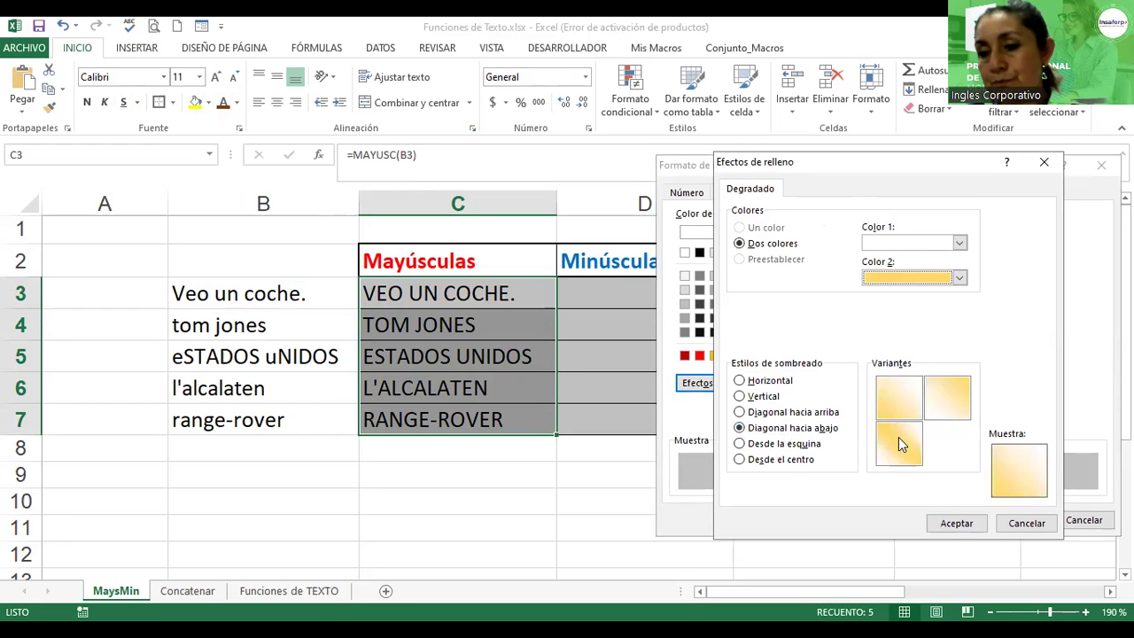
click(957, 522)
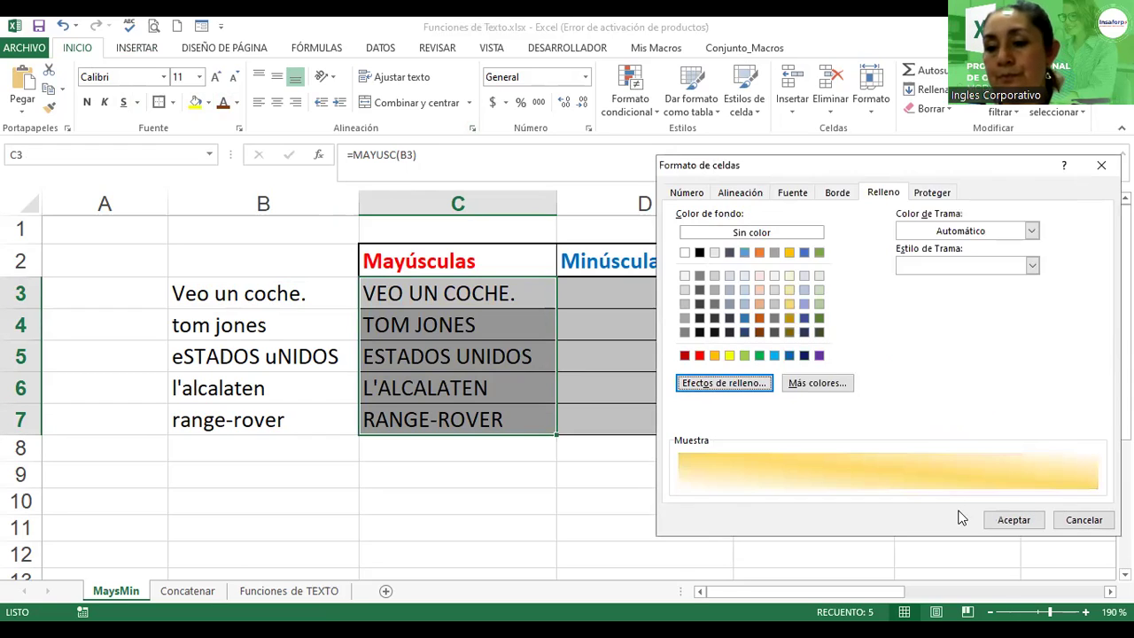
click(1006, 524)
key(Down)
key(Down)
key(Down)
key(Down)
key(Down)
key(Down)
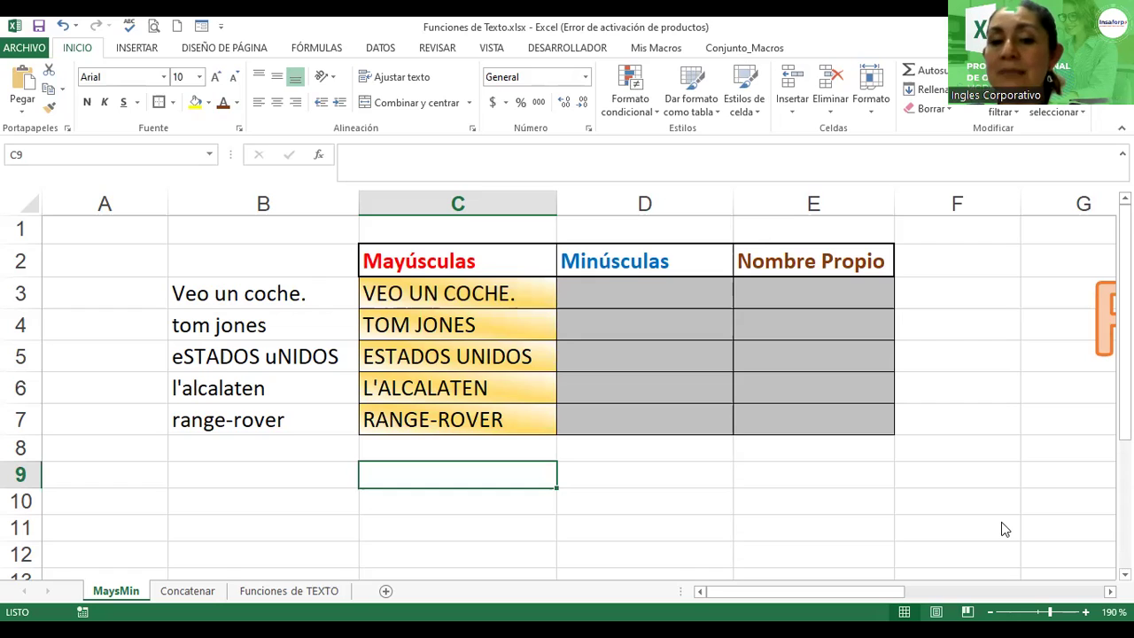
- Insert the text function MINUSC in D3 with C3 as its text argument
click(630, 295)
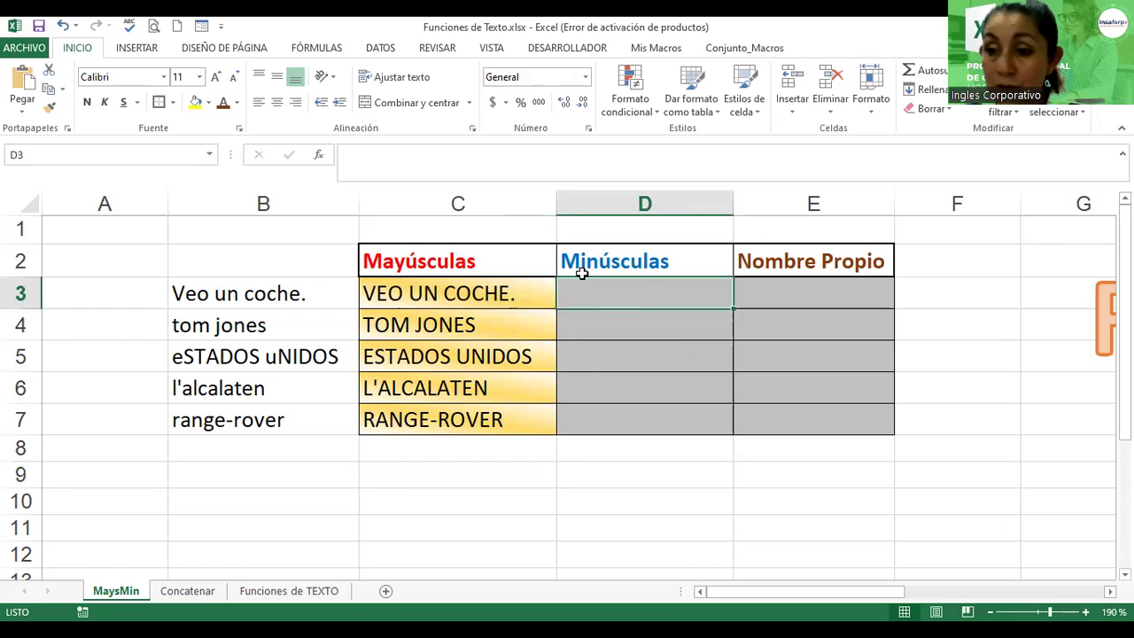
click(314, 49)
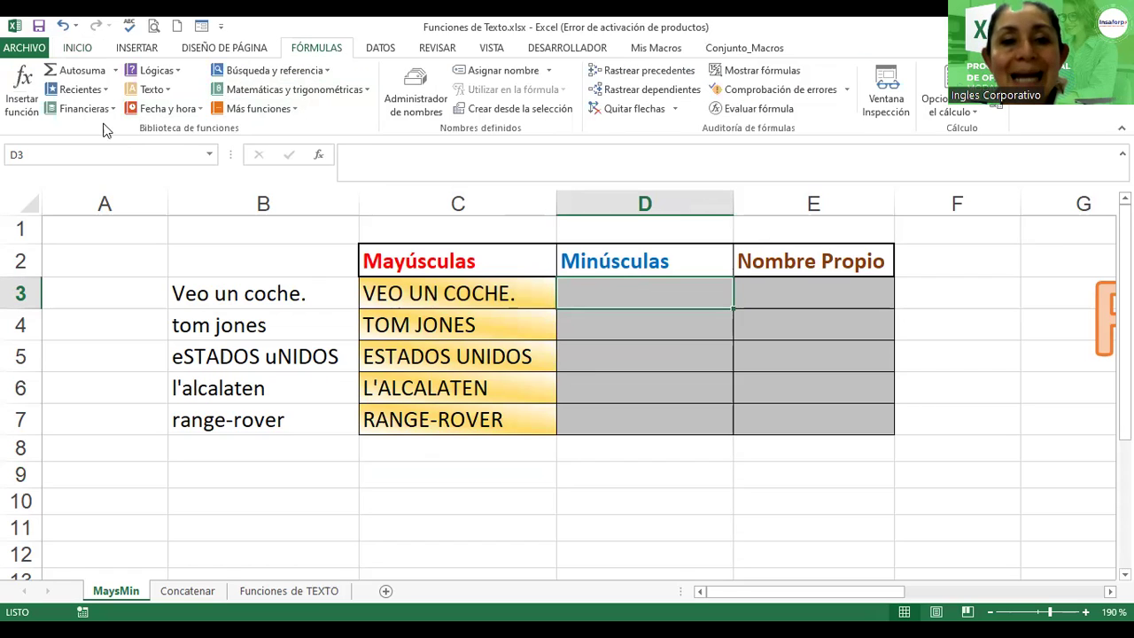
click(166, 90)
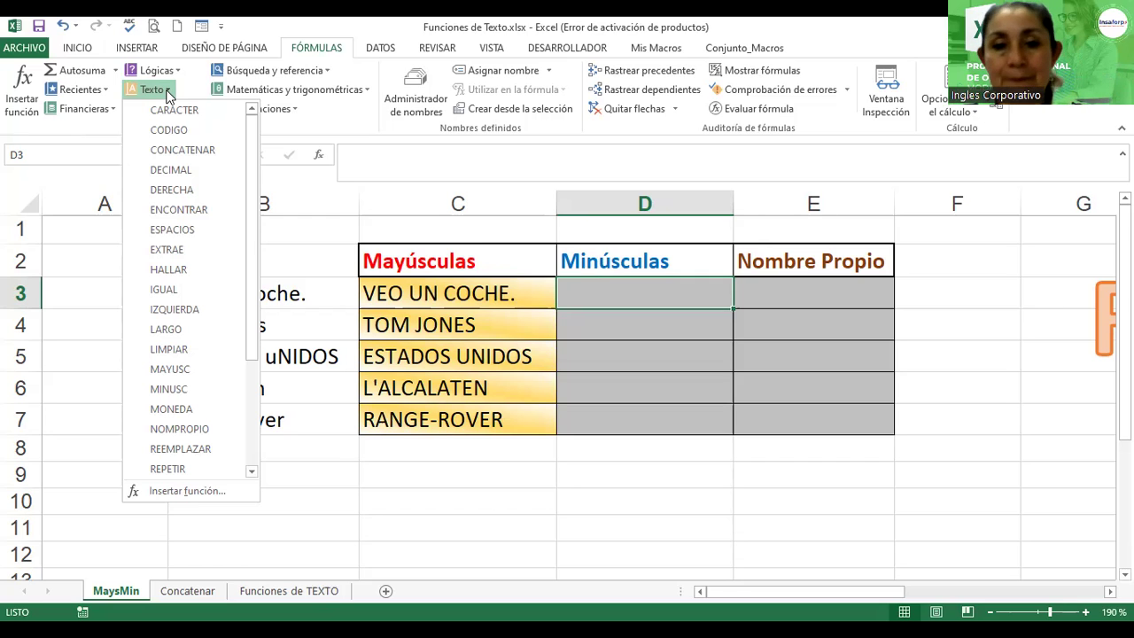
scroll(246, 220, down, 2)
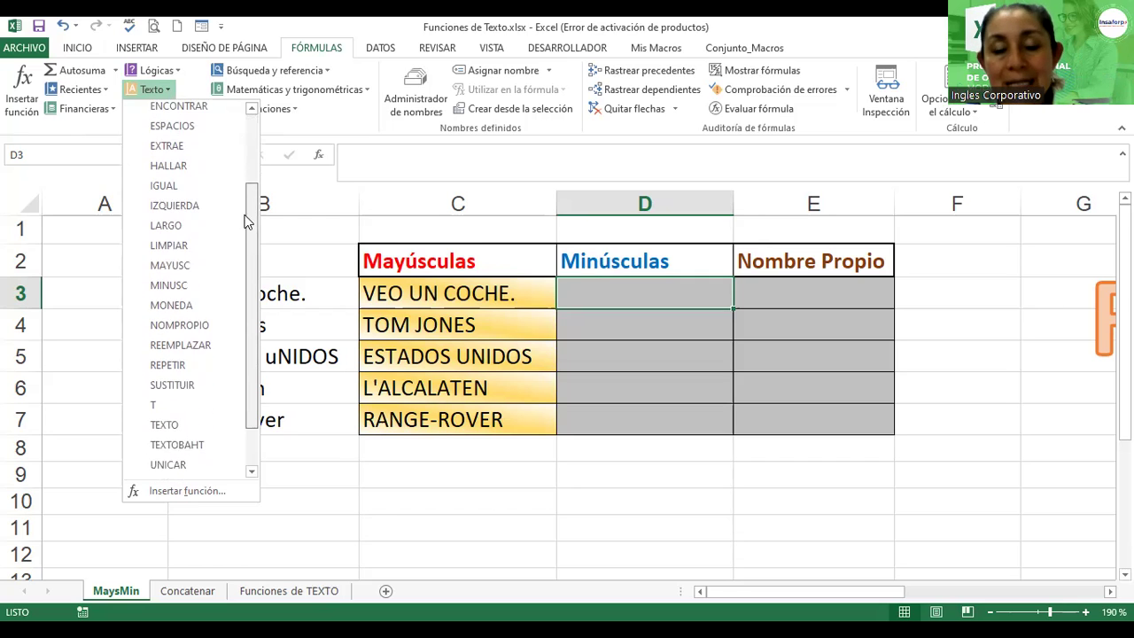
scroll(246, 222, down, 1)
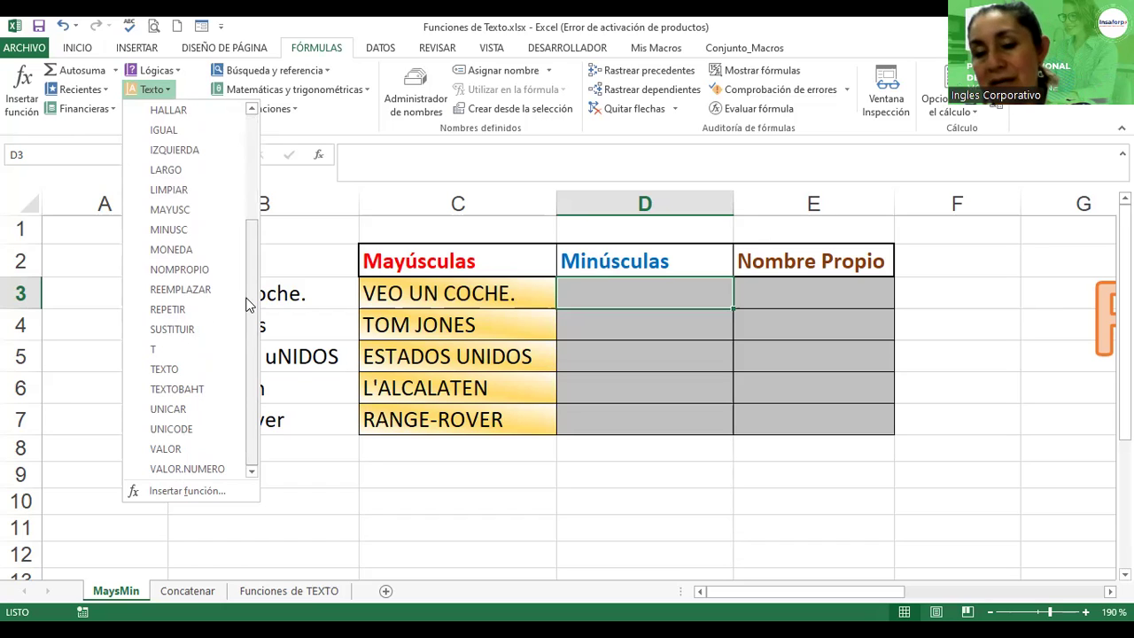
drag(248, 304, 249, 175)
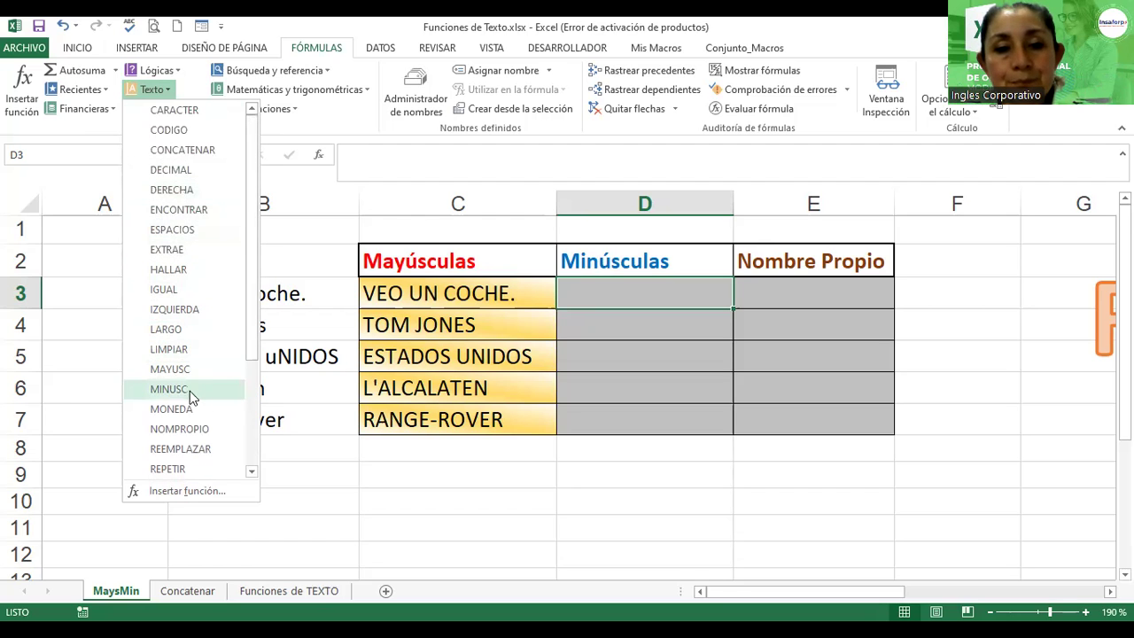
click(166, 391)
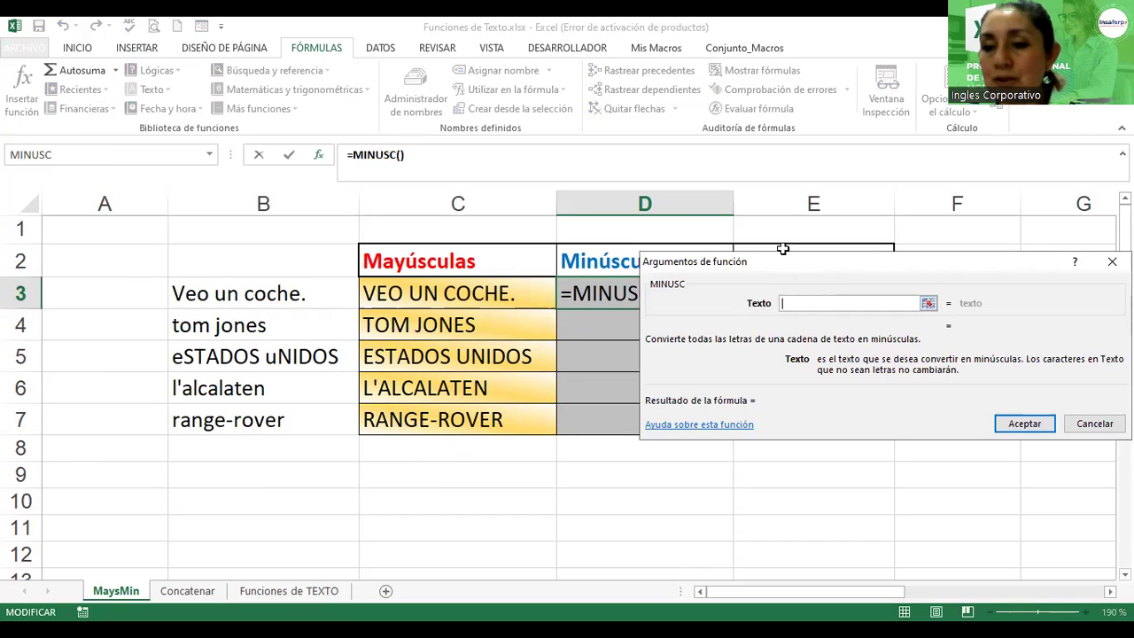
drag(792, 269, 789, 318)
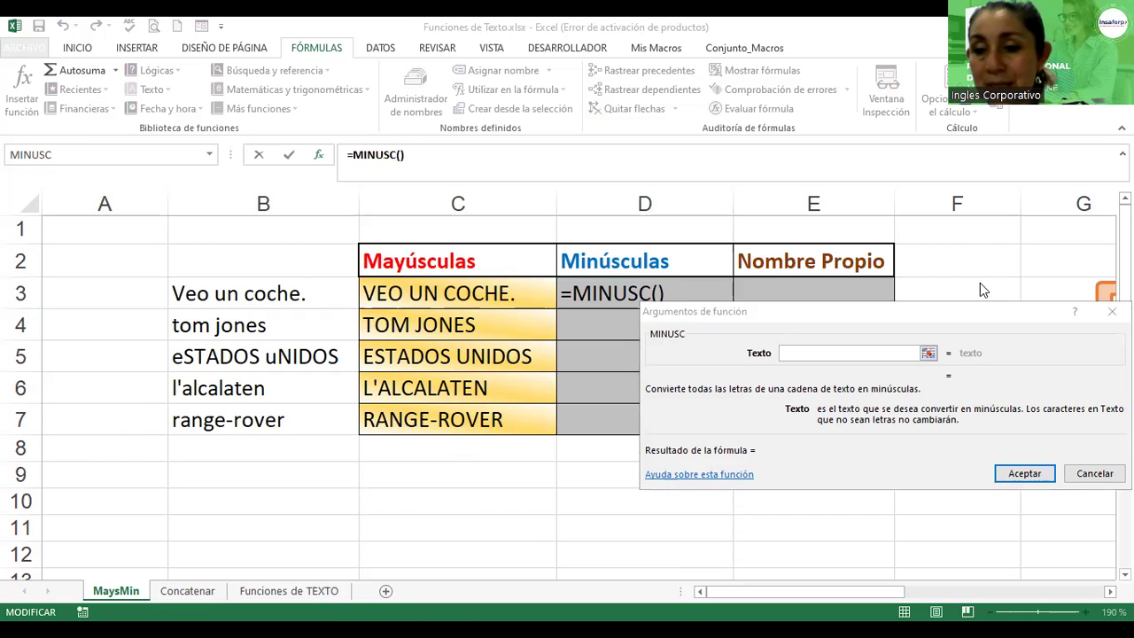
click(961, 314)
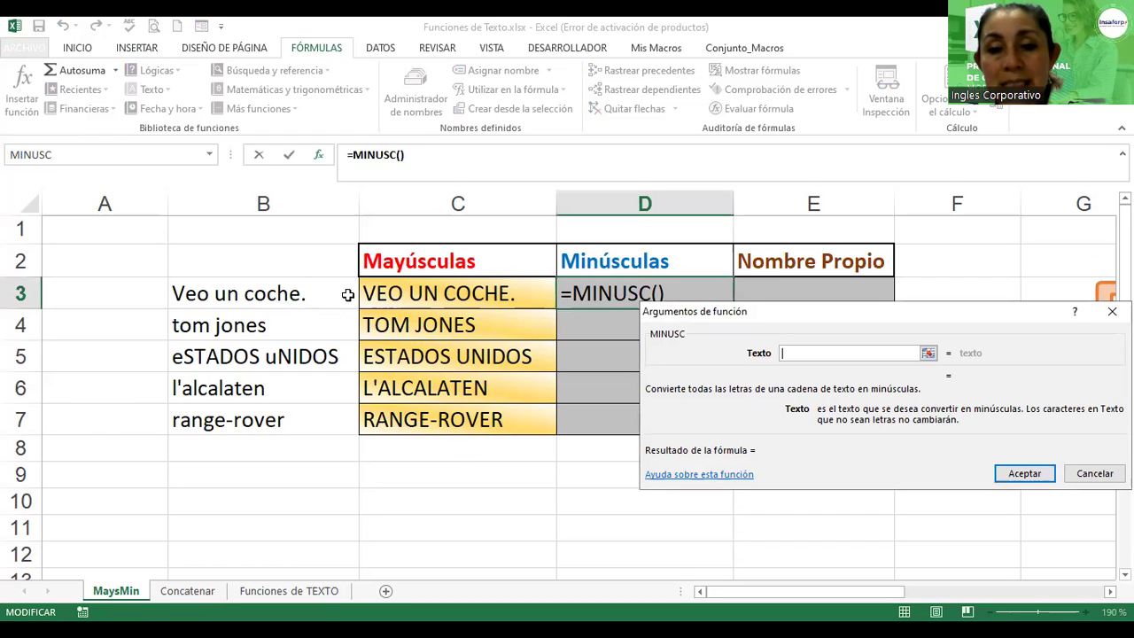
click(250, 292)
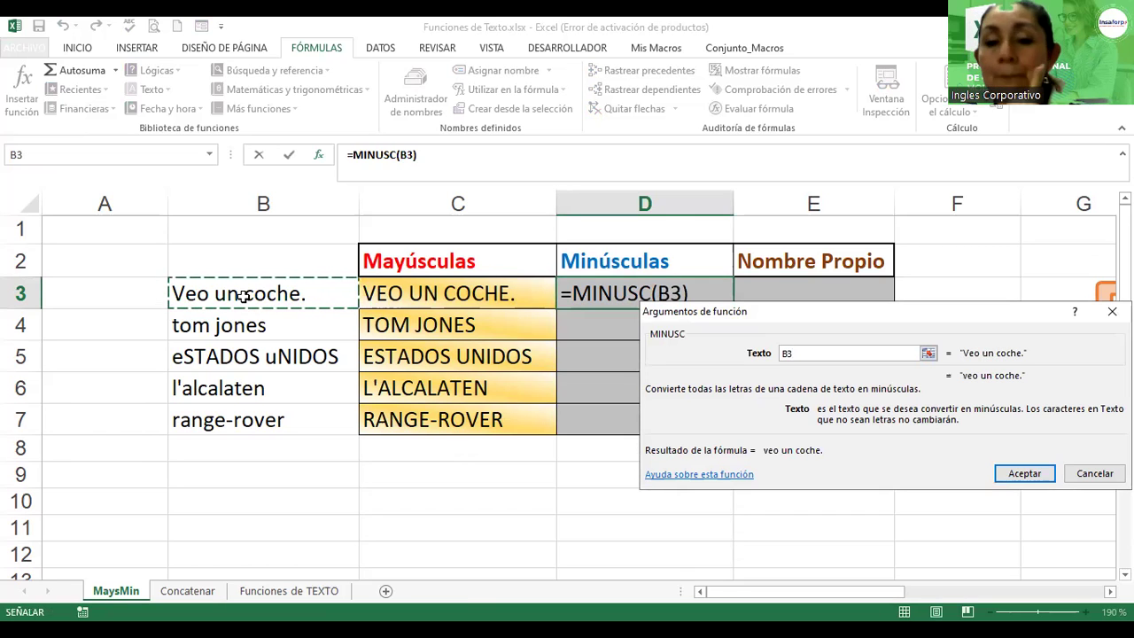
click(412, 293)
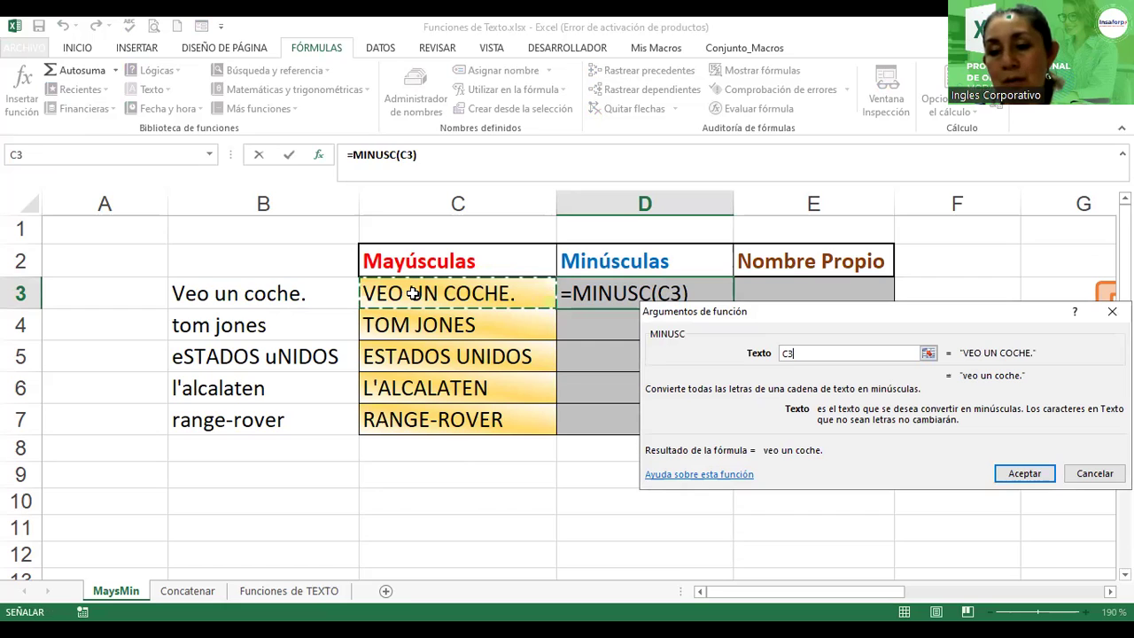
click(1014, 472)
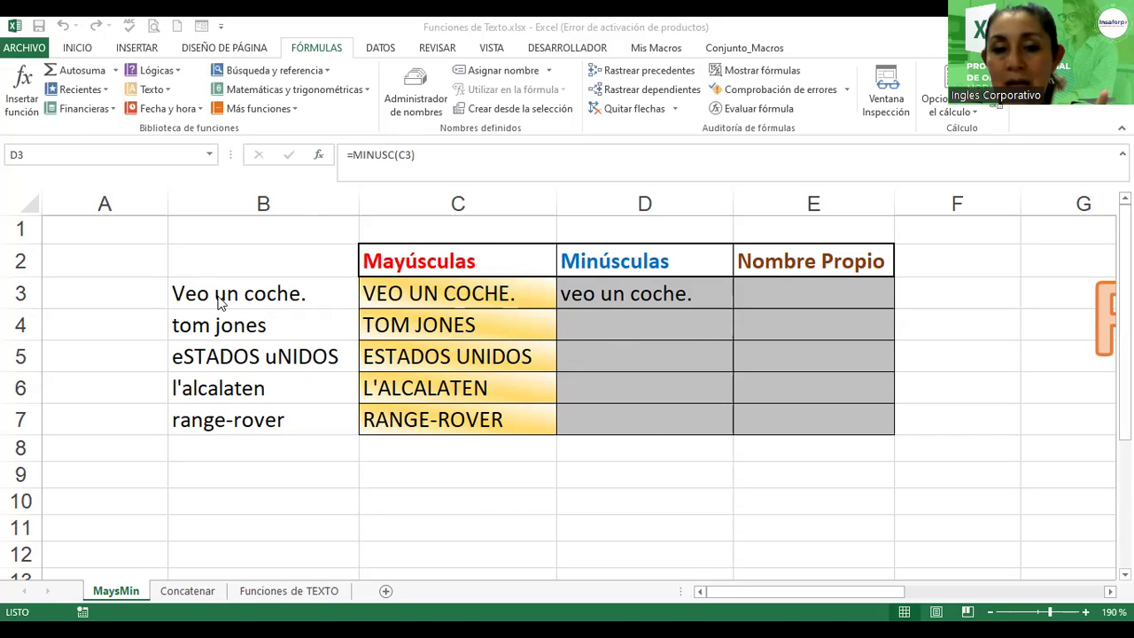
- Change the MINUSC argument in D3 to B3 so it refers to the original phrase
click(247, 298)
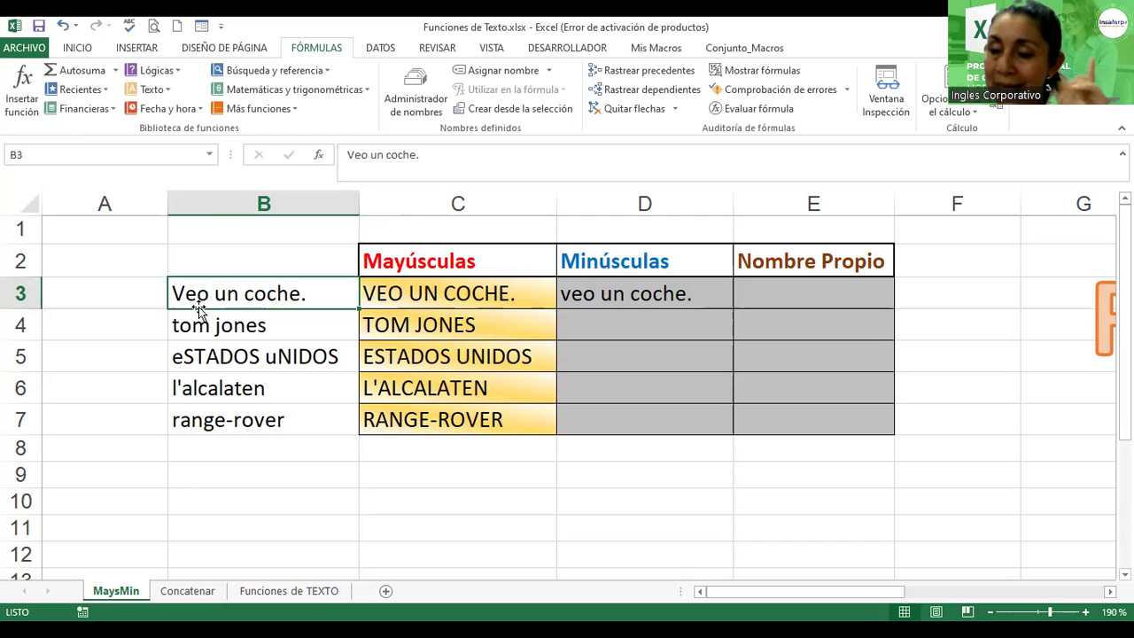
double_click(587, 294)
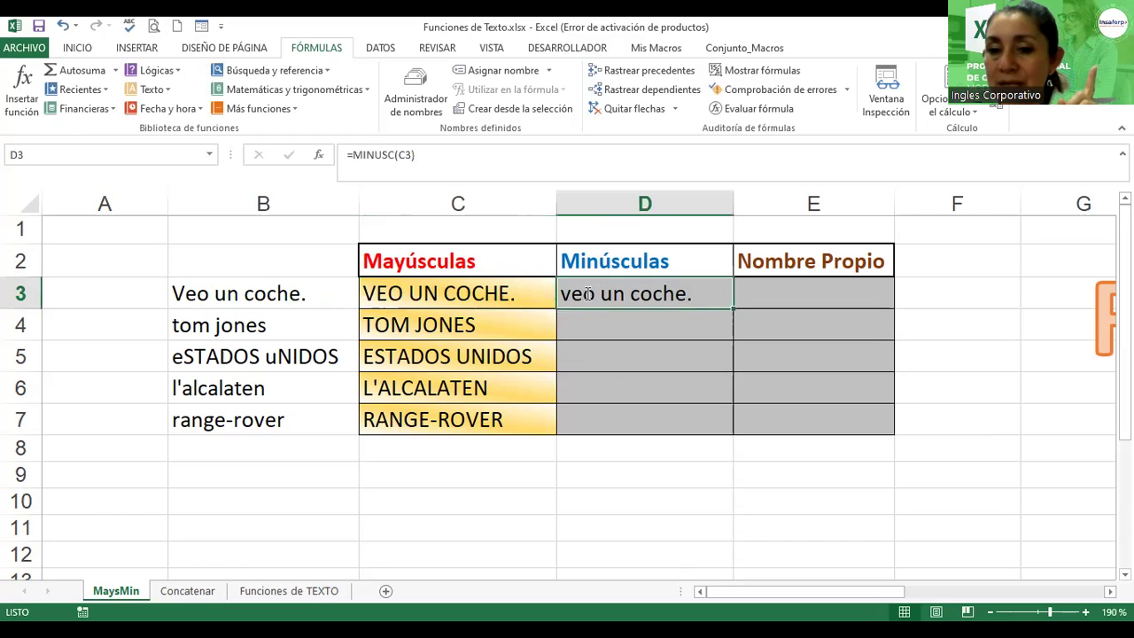
click(668, 294)
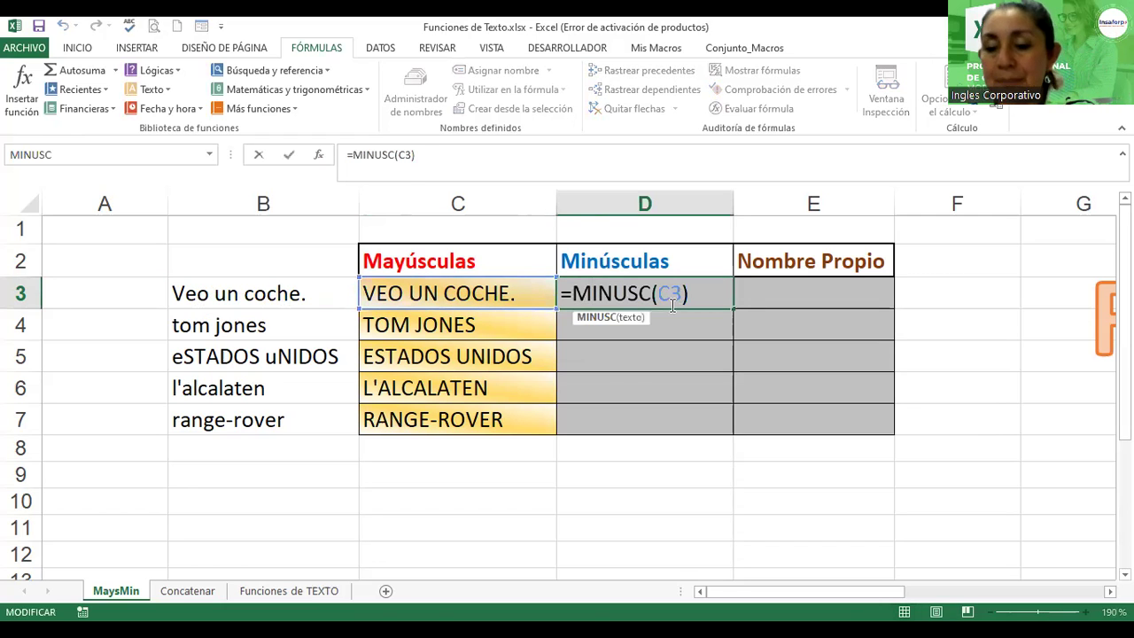
key(BackSpace)
text(B)
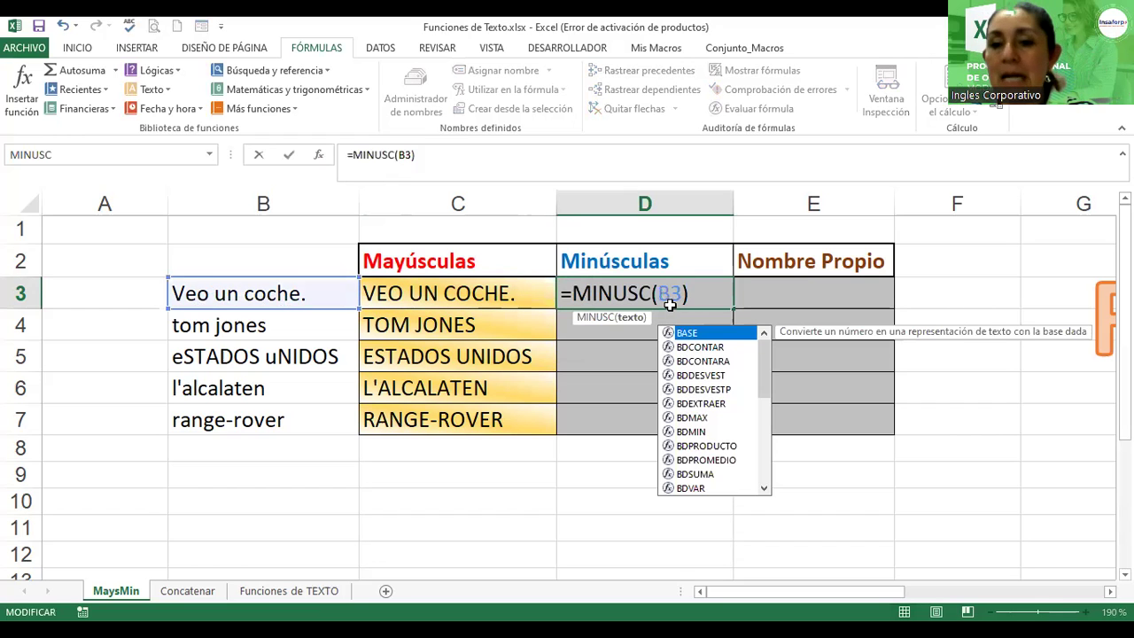
key(Return)
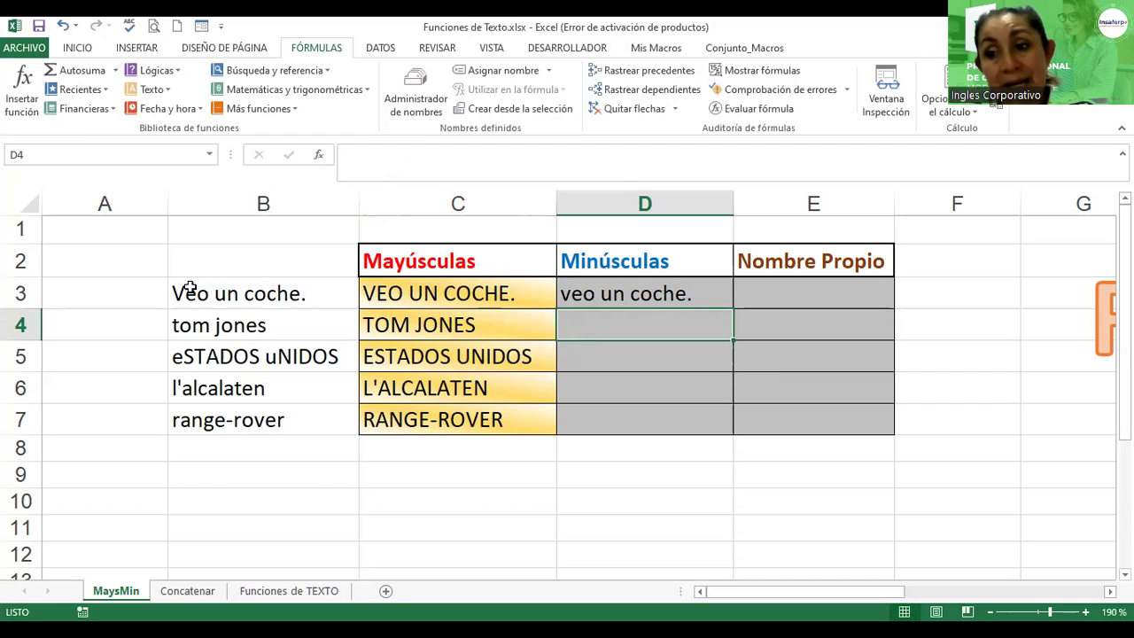
- Change the MINUSC argument in D3 to C3 so it refers to the uppercase phrase
double_click(590, 294)
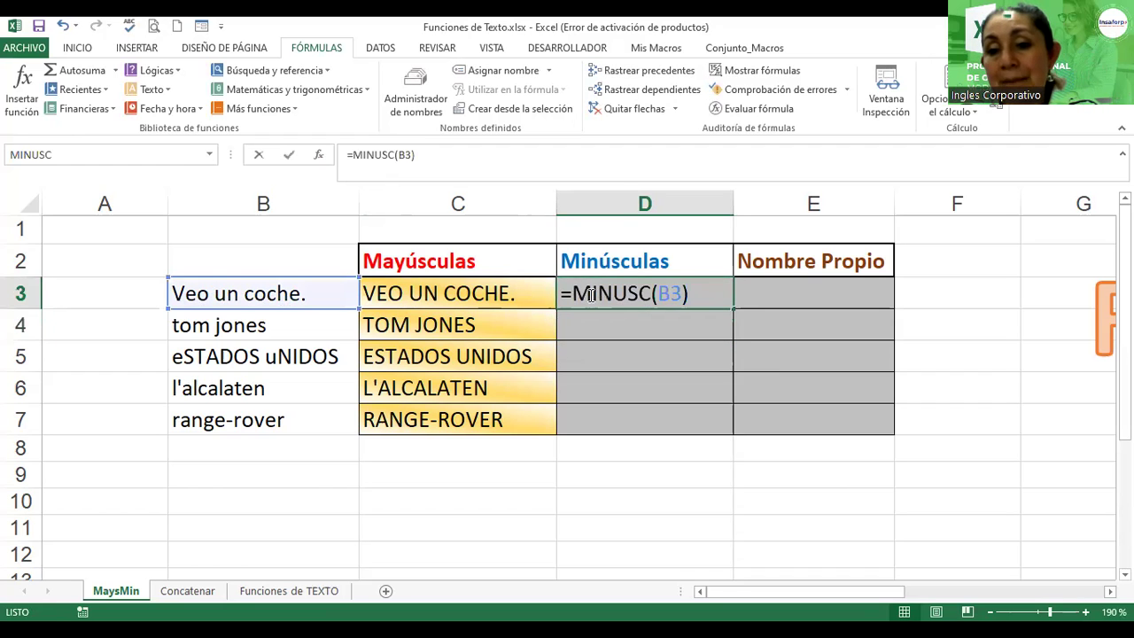
click(669, 293)
key(BackSpace)
text(C)
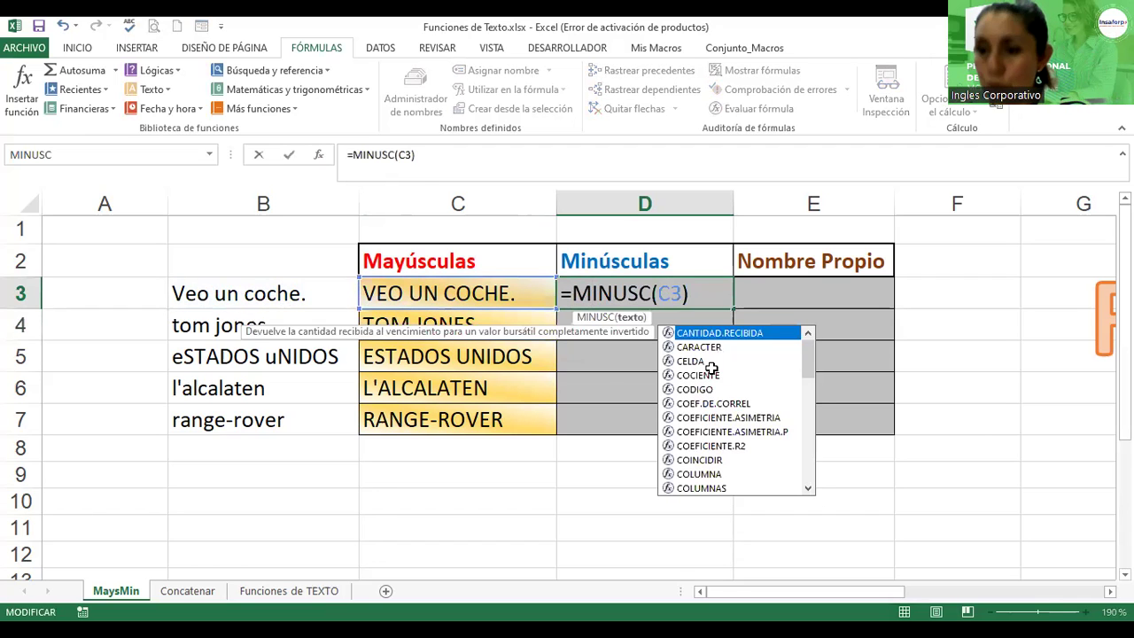
key(Return)
key(Up)
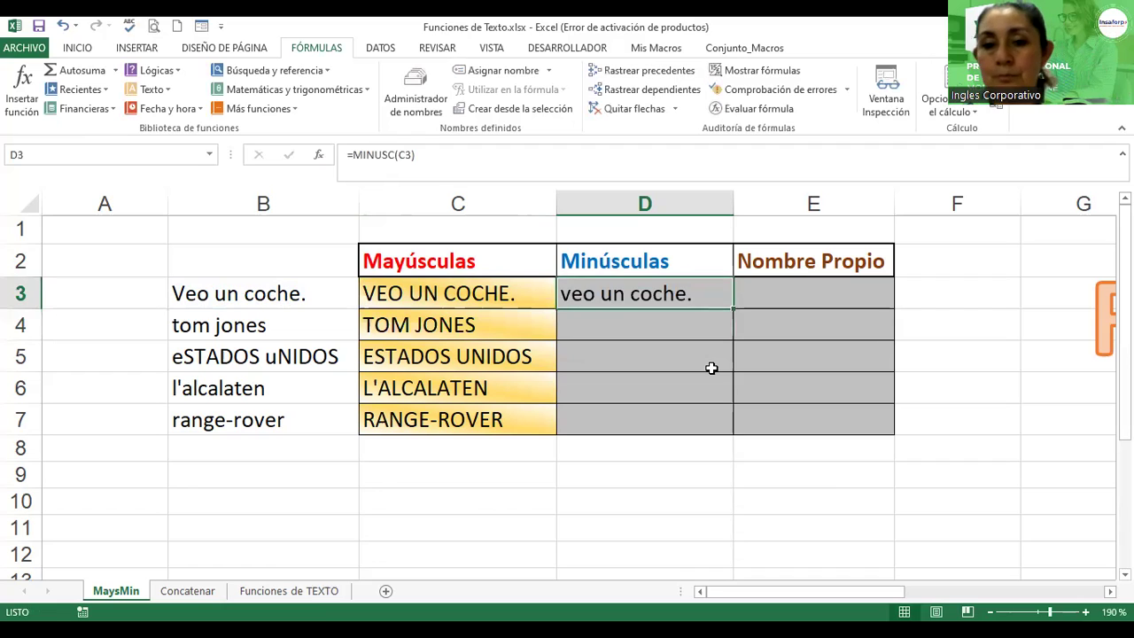
- Enter a MINUSC formula in D4 that takes C4 as its text argument
key(Down)
text(=m)
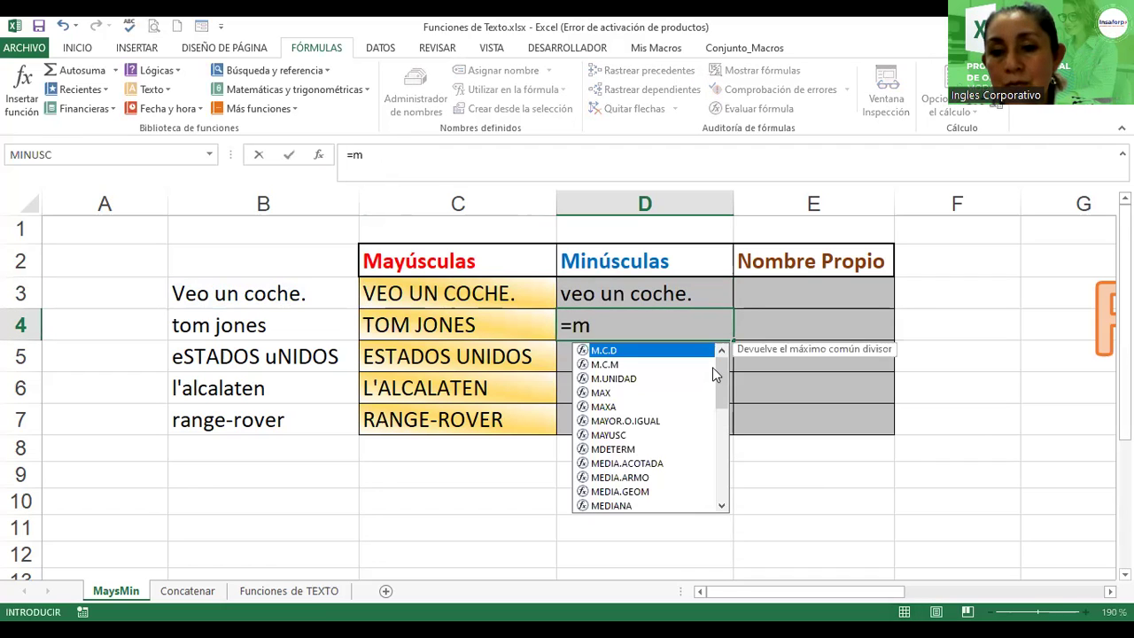
text(in)
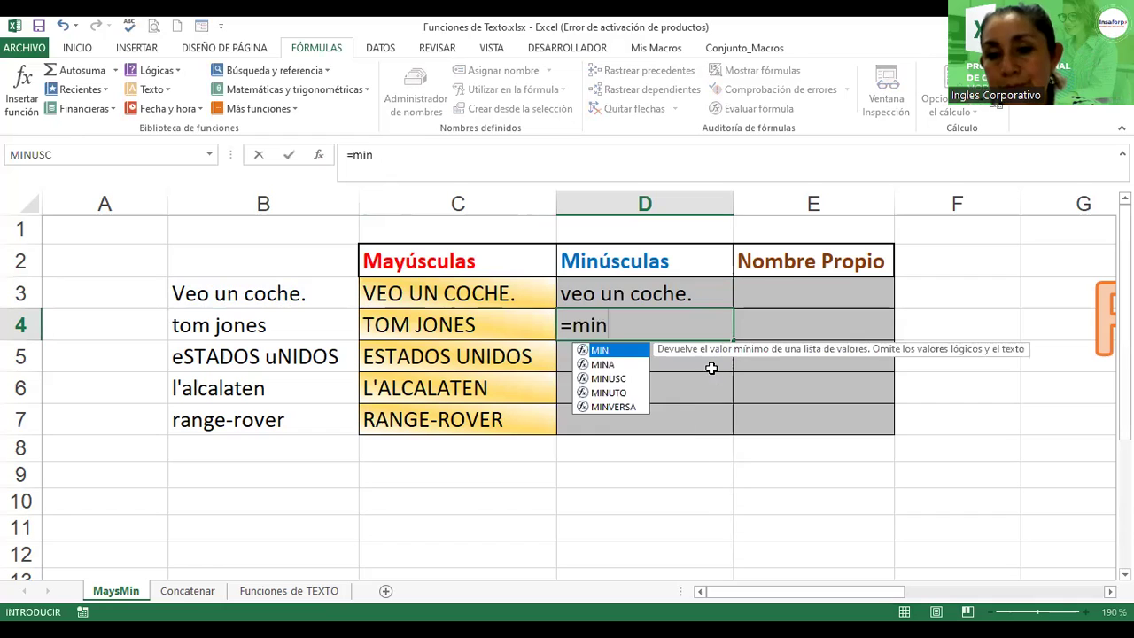
click(606, 379)
double_click(607, 379)
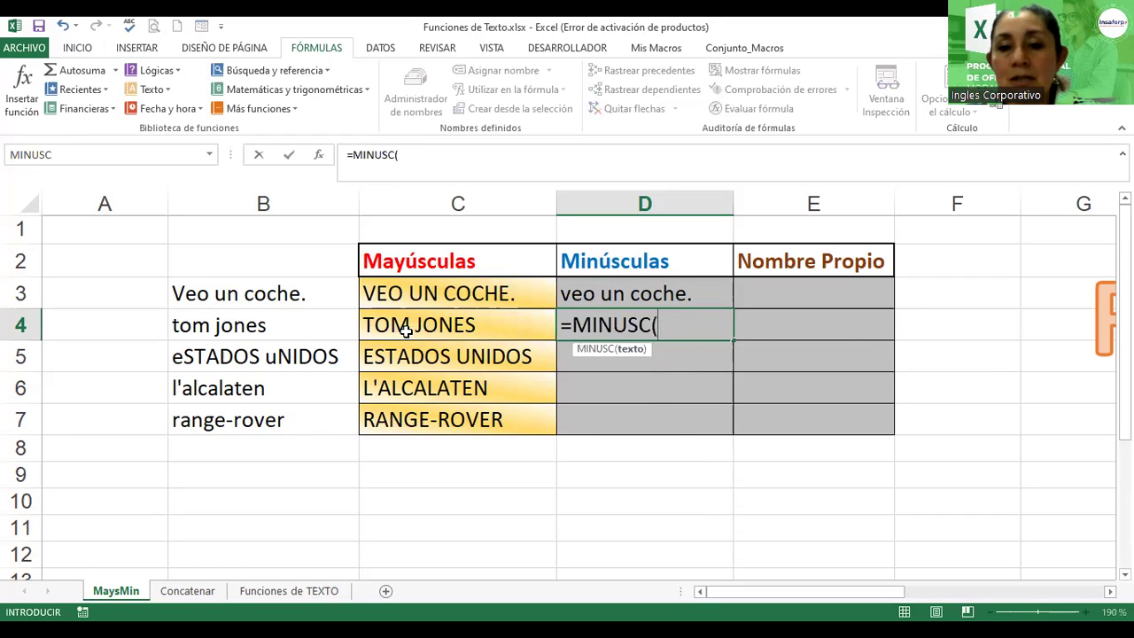
click(409, 326)
key(Return)
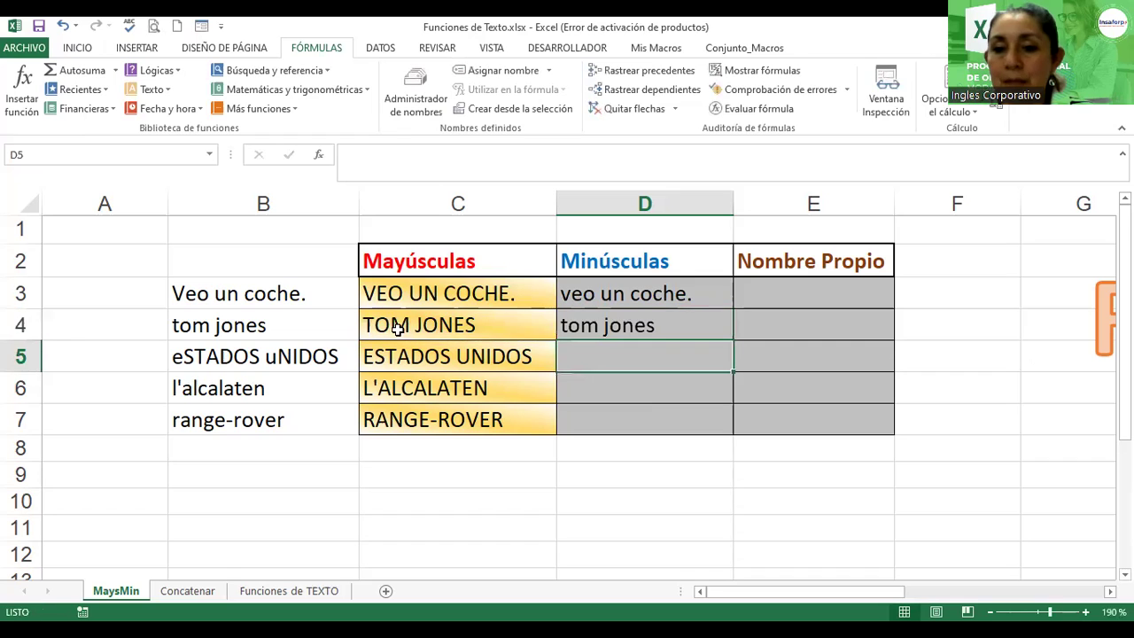
- Fill the MINUSC formula in D4 down through D7
click(693, 324)
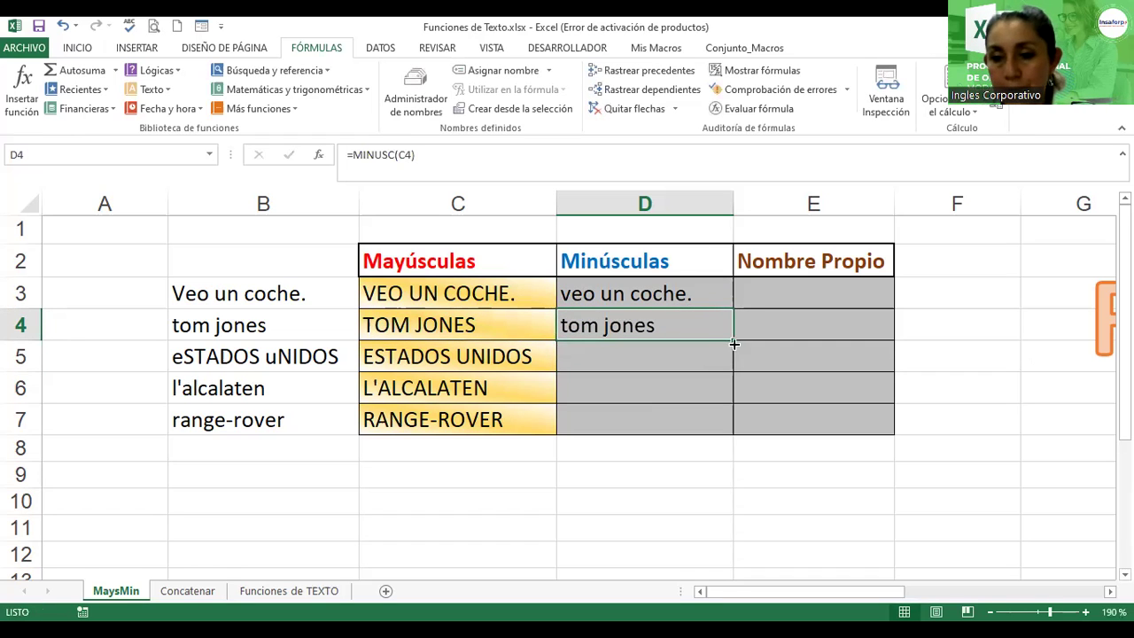
drag(732, 340, 731, 365)
drag(727, 421, 709, 443)
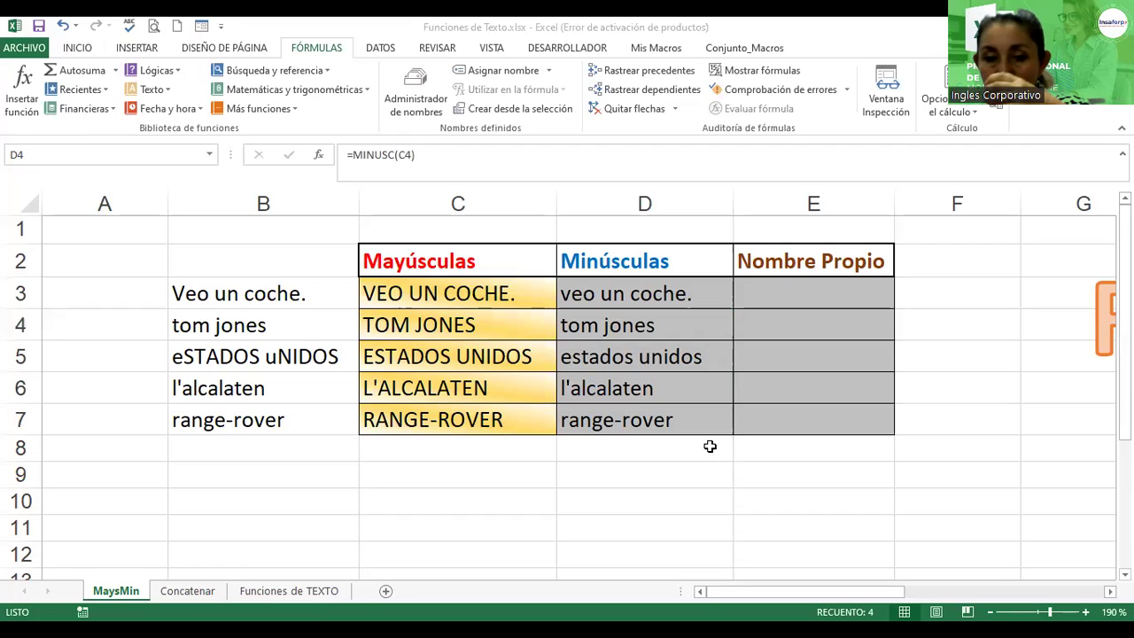
- Set up a two-colour gradient fill for D3:D7 with white and light blue
click(630, 293)
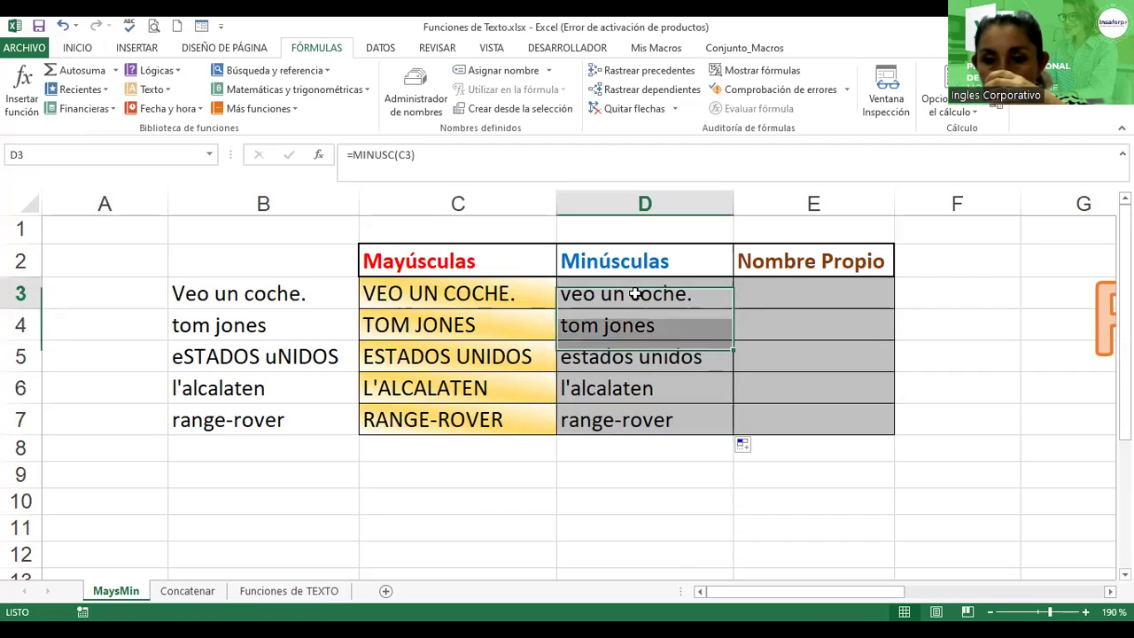
drag(629, 293, 630, 420)
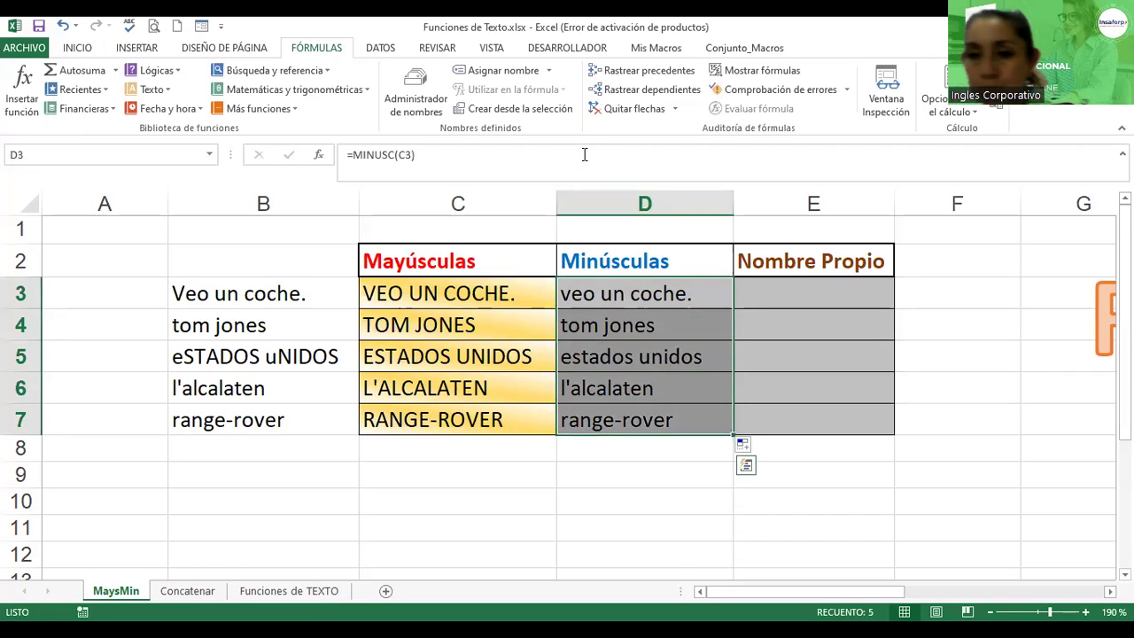
click(77, 48)
click(472, 128)
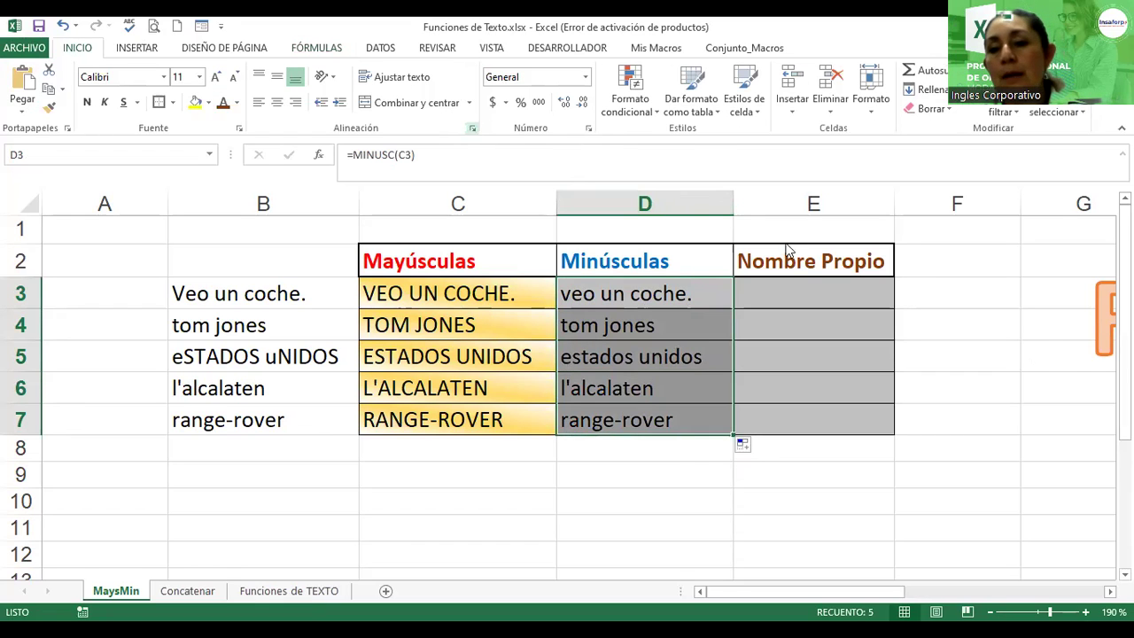
click(833, 242)
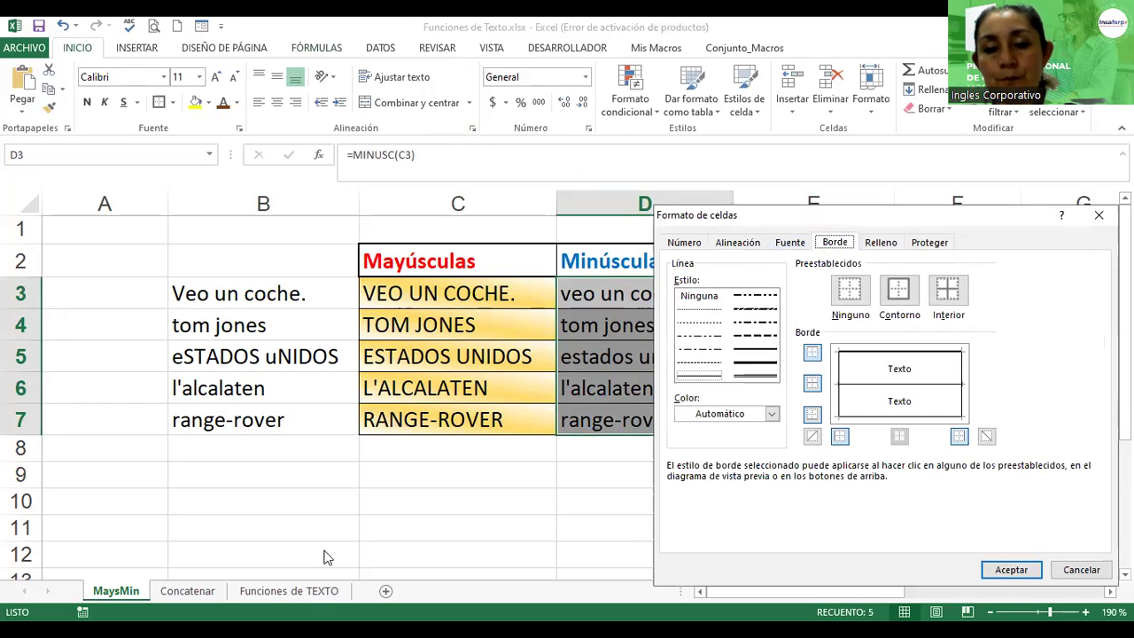
click(890, 244)
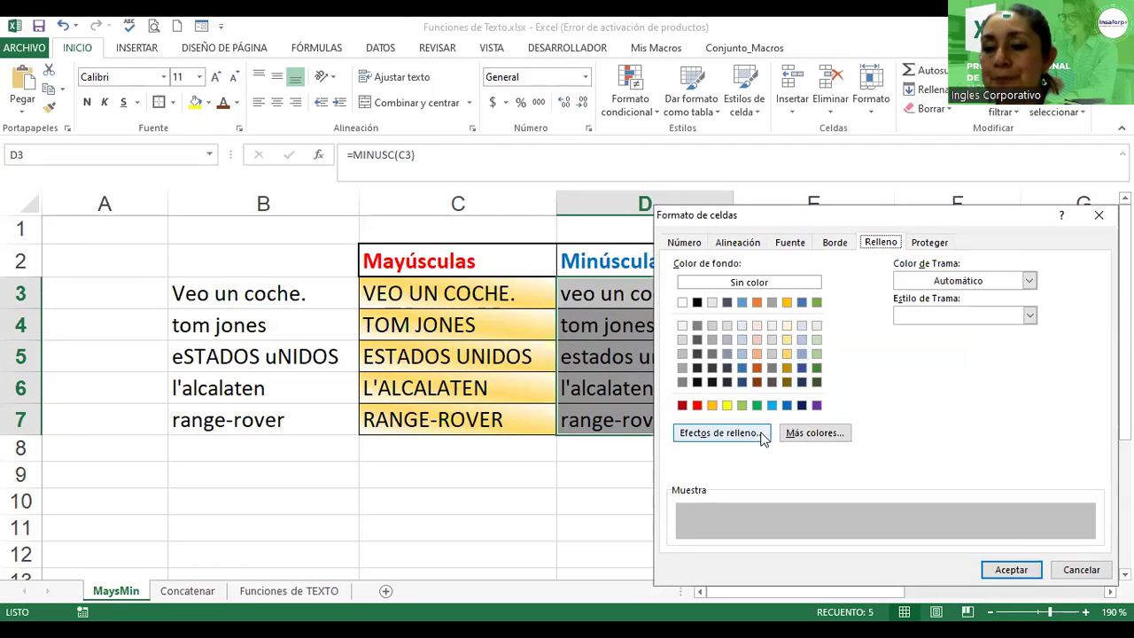
click(711, 442)
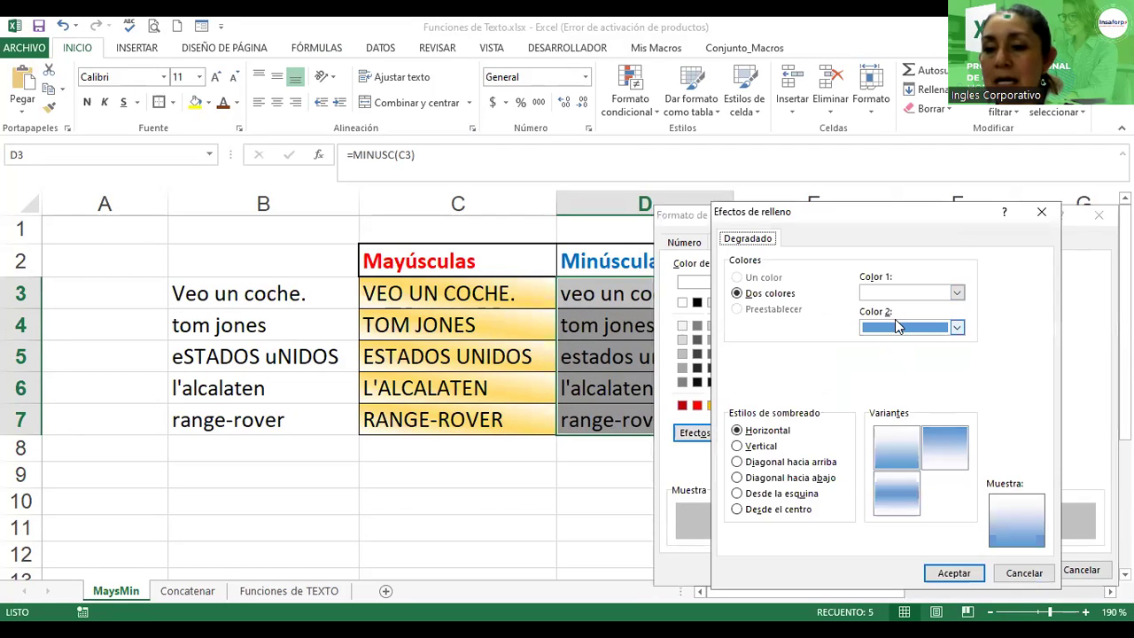
click(903, 328)
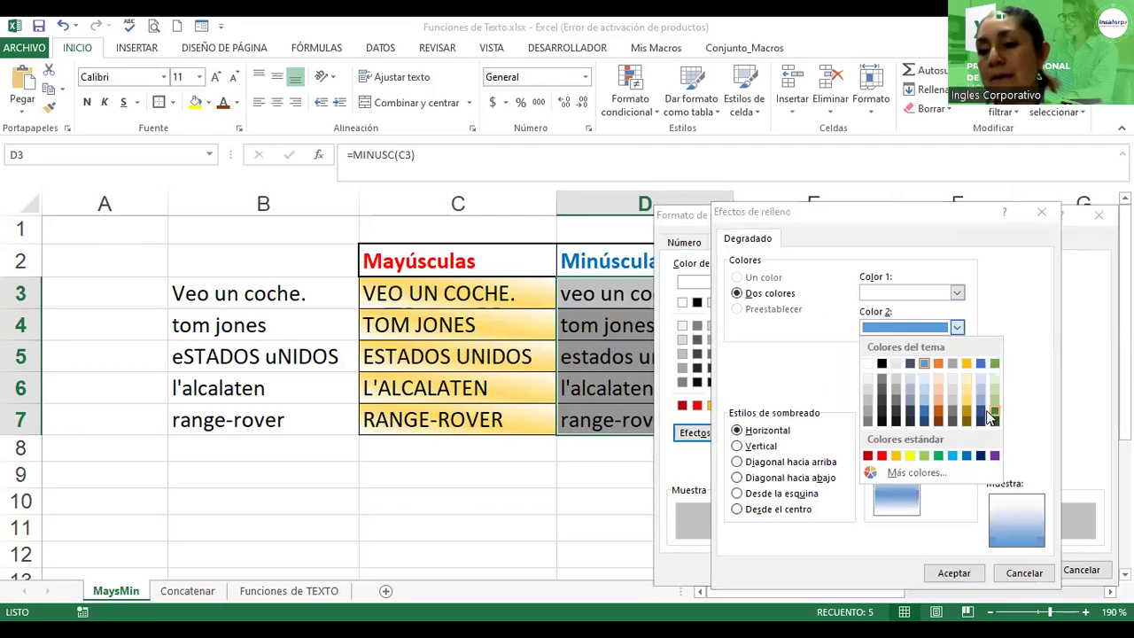
click(924, 406)
- Shade the gradient from the corner, using the variant with white in the upper-right corner, and apply it to D3:D7
click(737, 478)
click(737, 461)
click(737, 494)
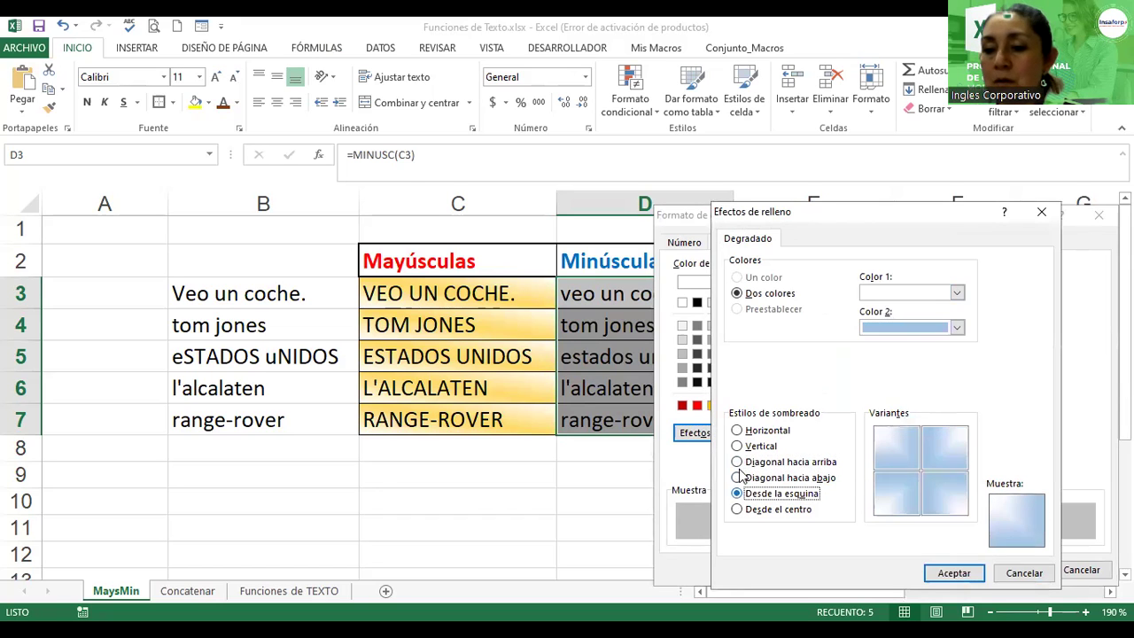
click(934, 451)
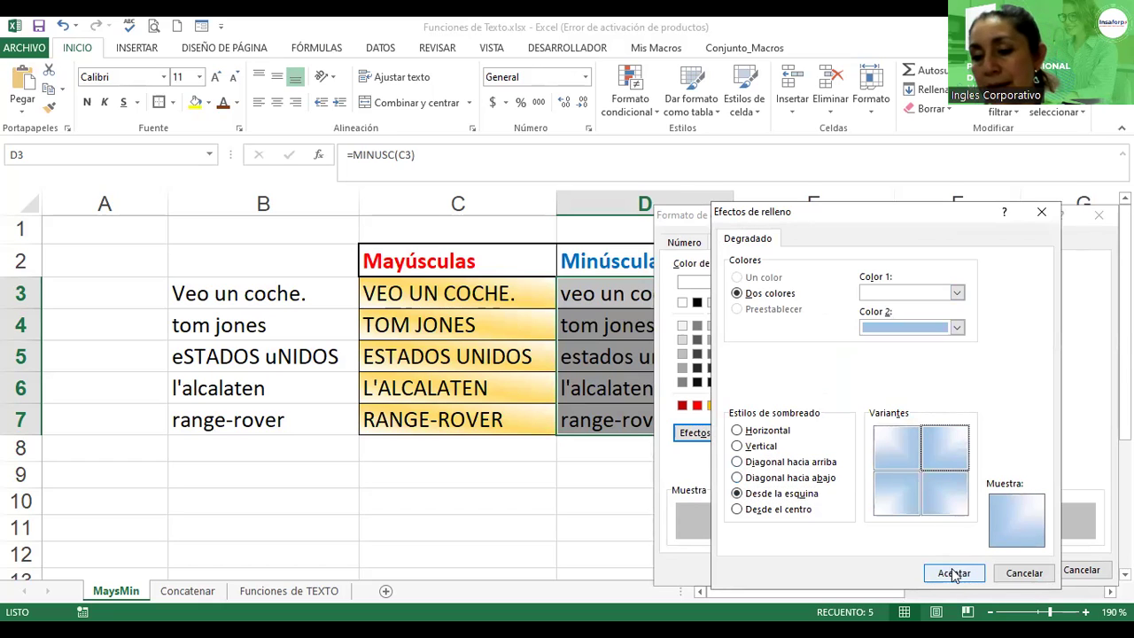
click(954, 574)
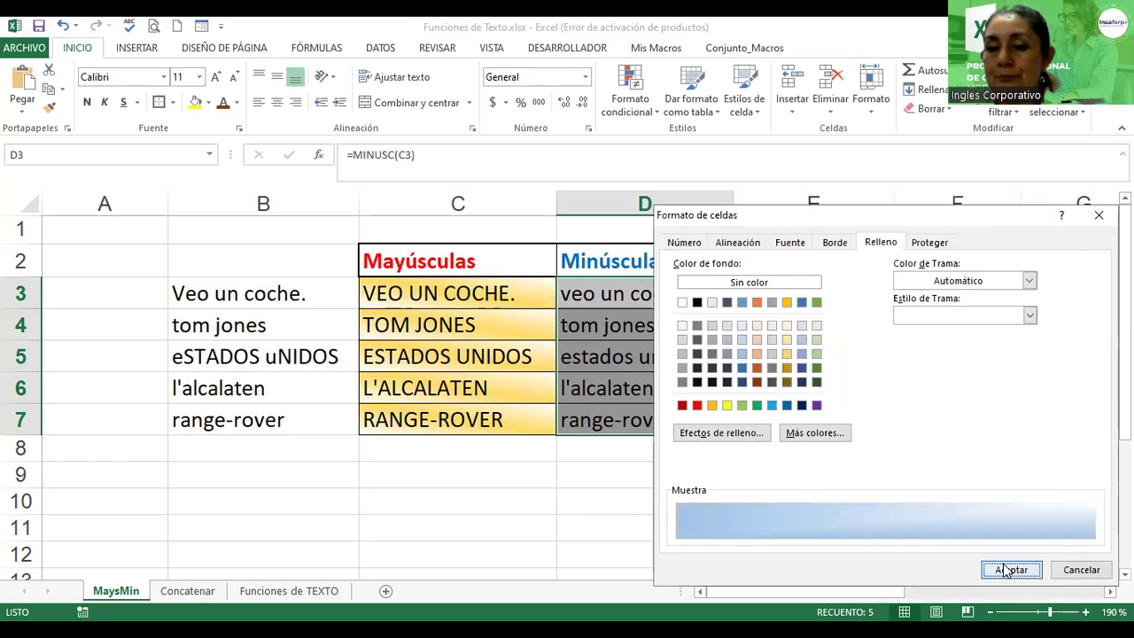
click(1006, 569)
- Insert the NOMPROPIO function from the Texto category in E3
click(831, 298)
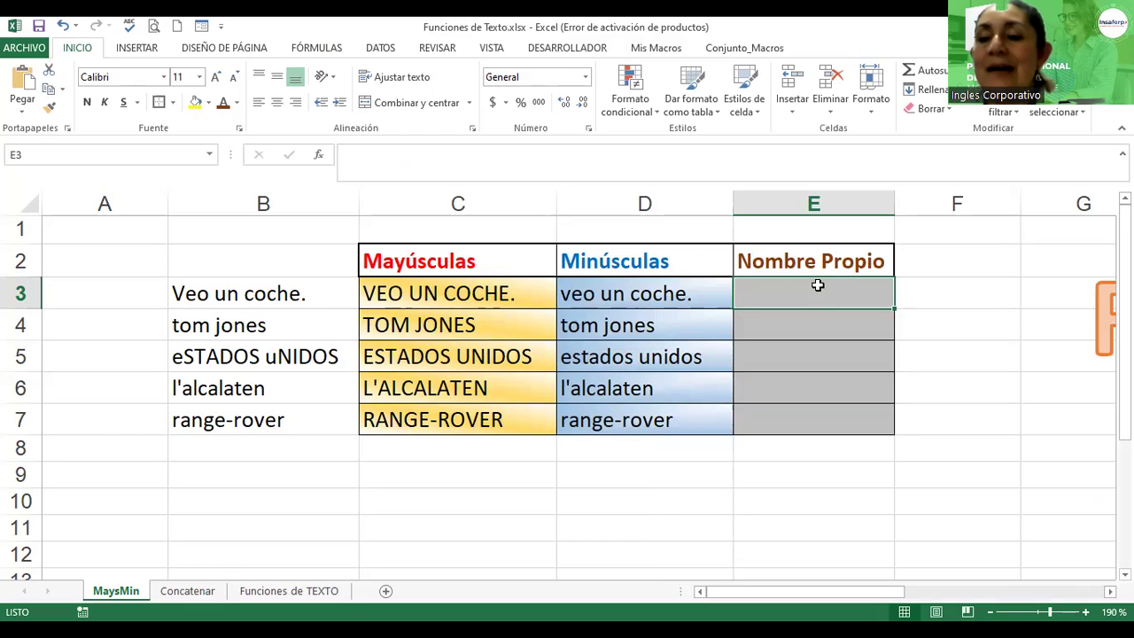
click(316, 156)
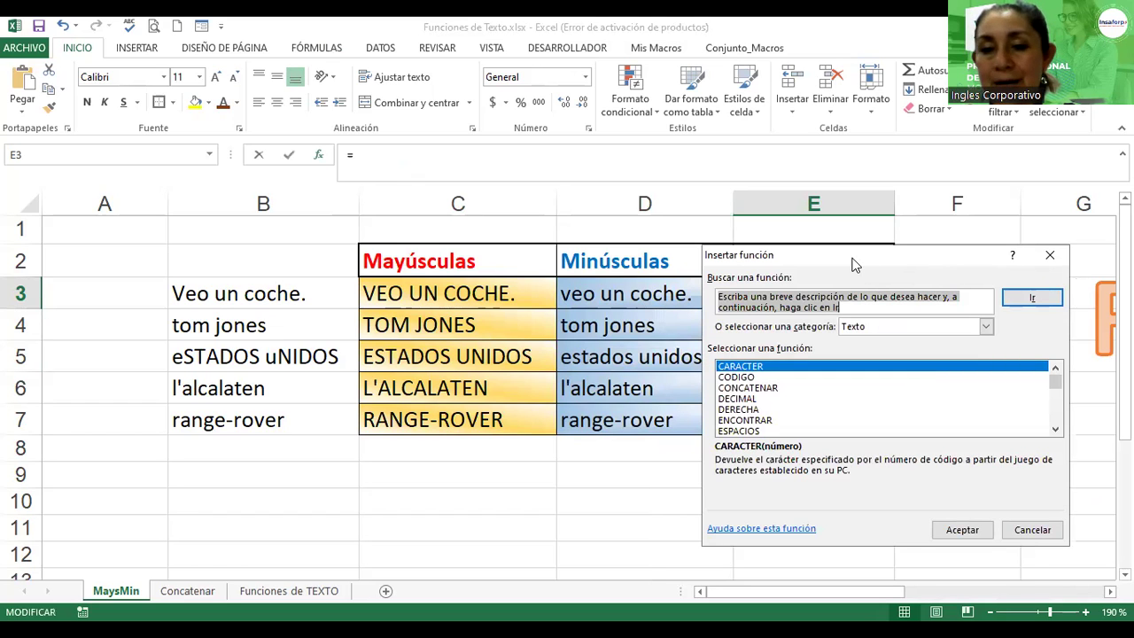
drag(852, 264, 519, 162)
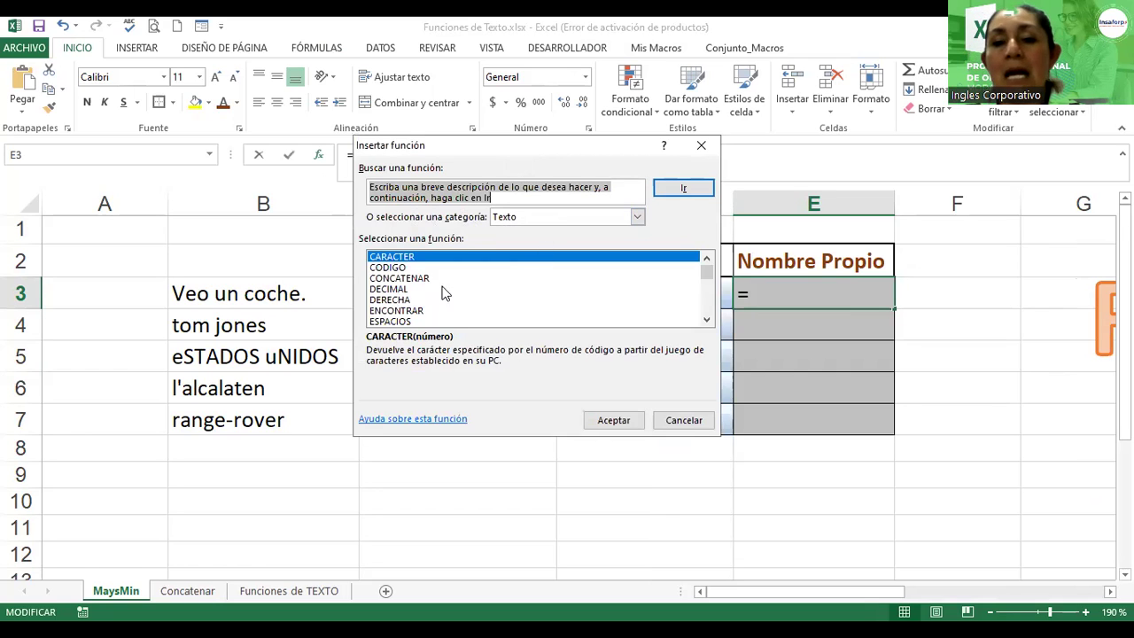
click(707, 319)
click(707, 319)
click(707, 319)
click(707, 320)
click(707, 320)
click(706, 320)
click(706, 319)
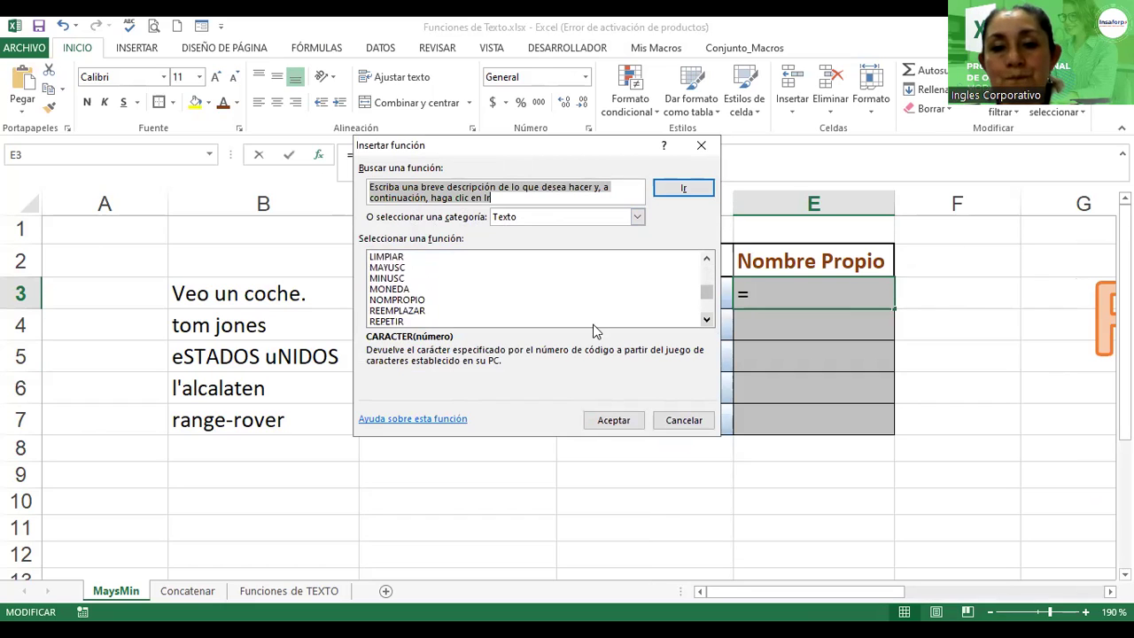
click(389, 299)
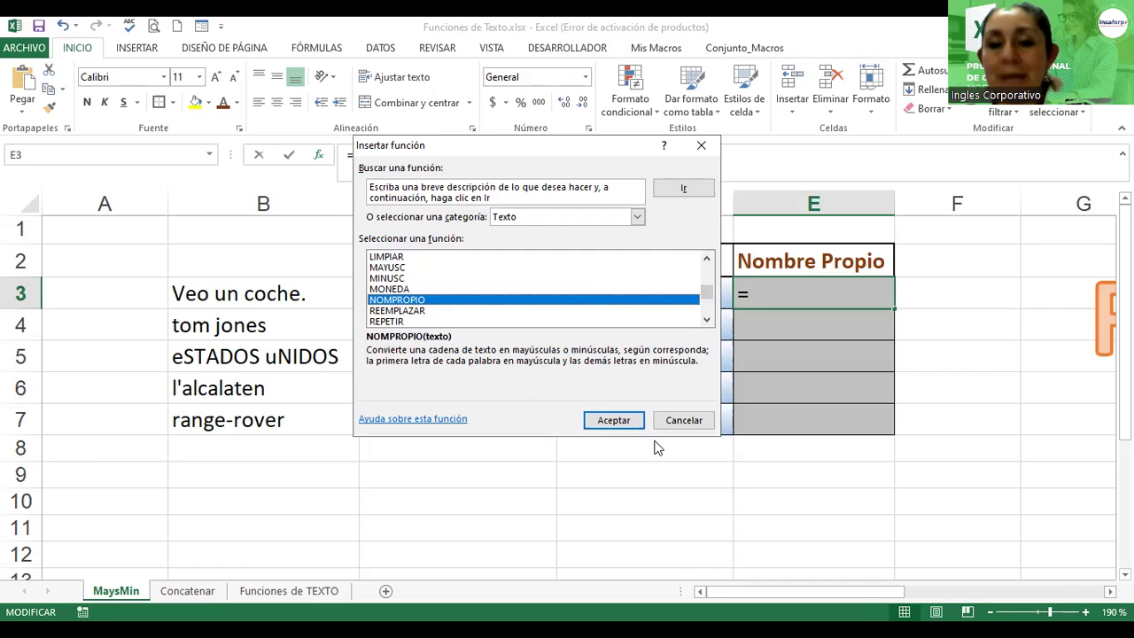
click(604, 419)
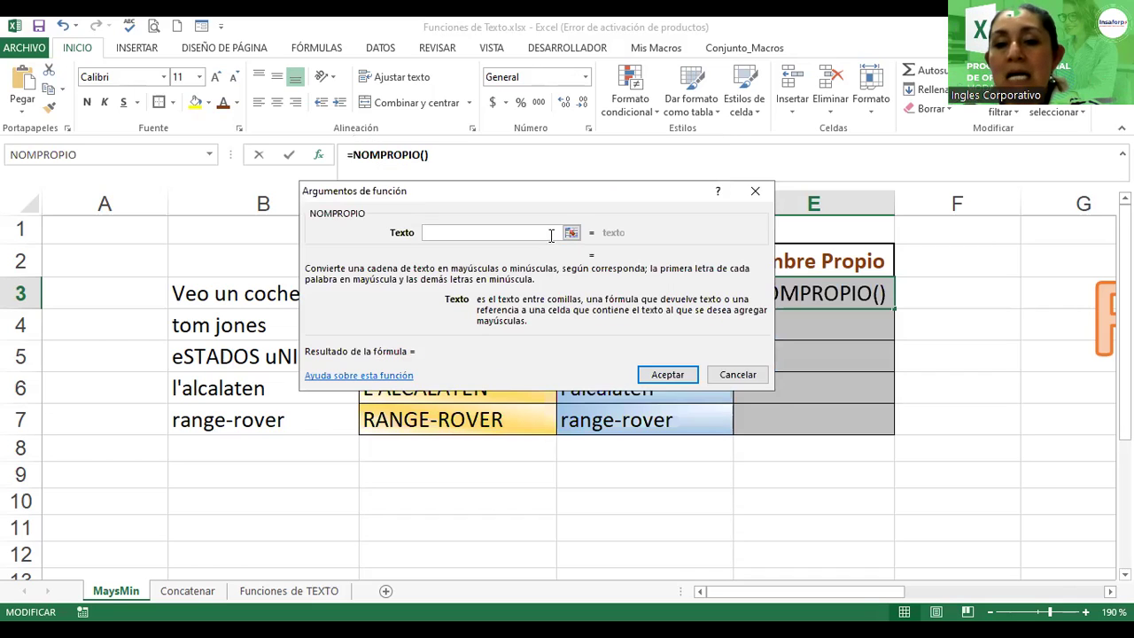
- Set the NOMPROPIO text argument in E3 to C3 and check the cell reference in the resulting formula
drag(527, 191, 414, 387)
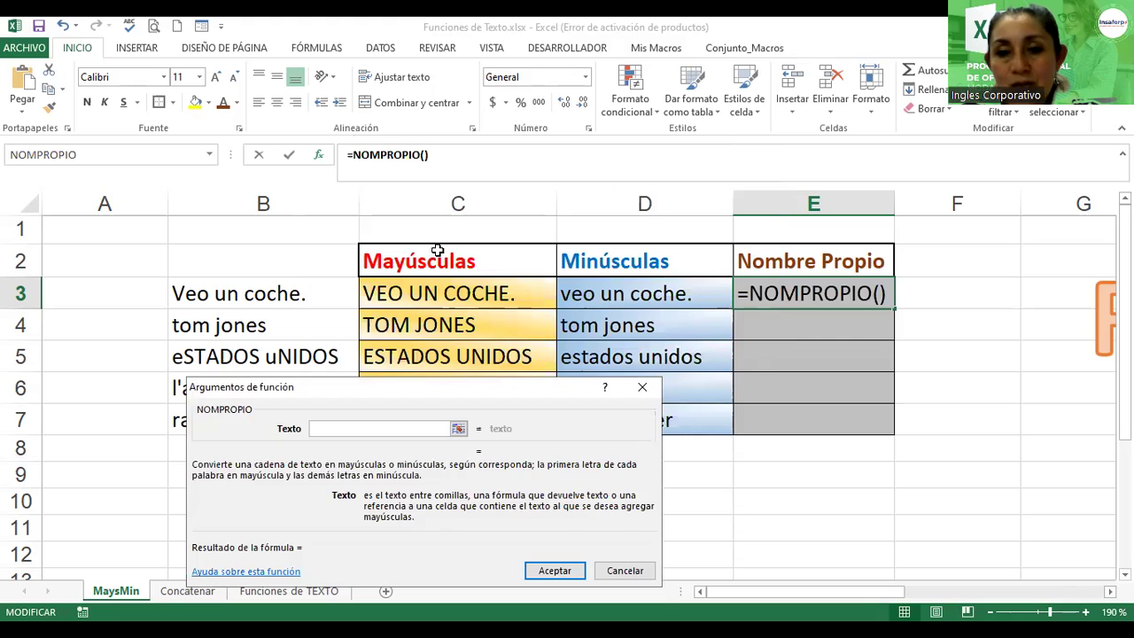
click(423, 295)
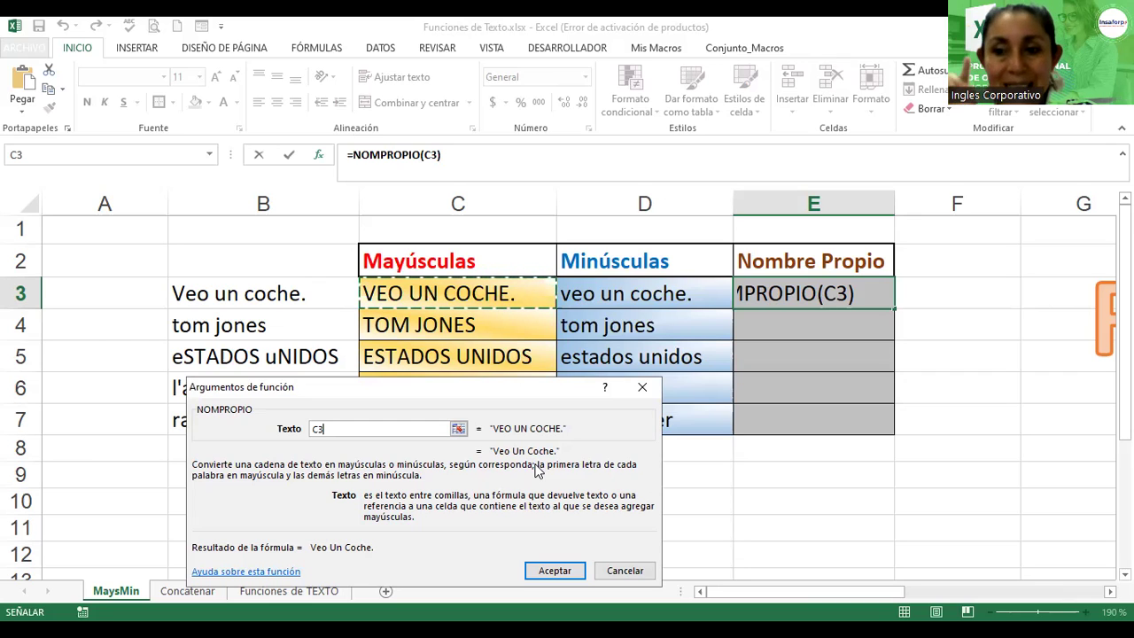
click(574, 567)
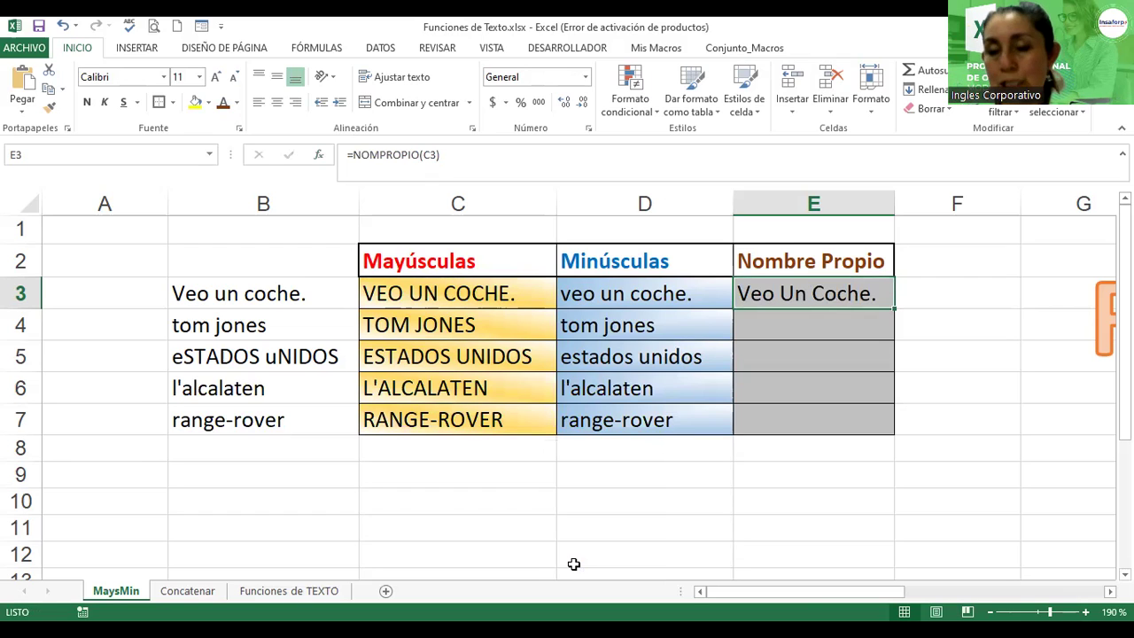
double_click(828, 301)
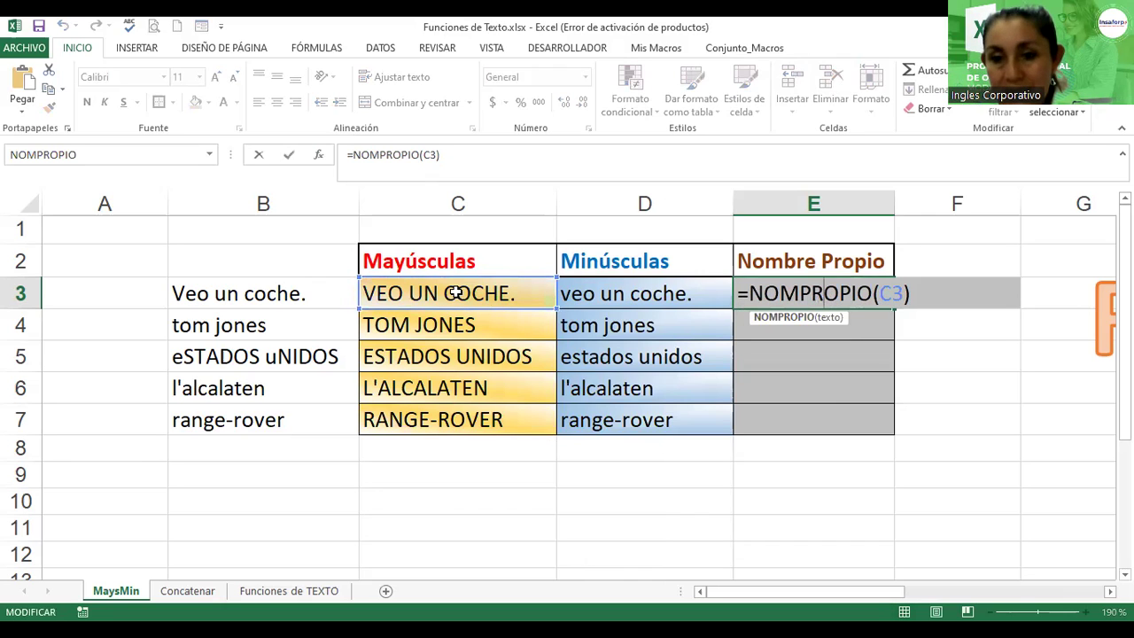
key(Return)
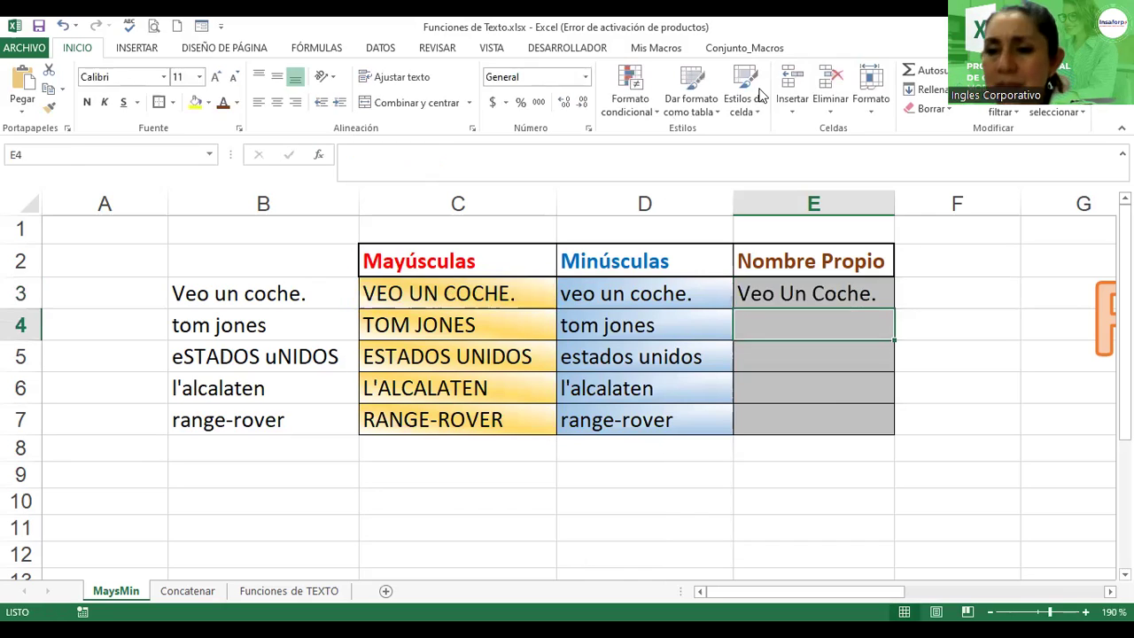
- Change the header in E2 to Nombre Propio 1 and widen column E to fit it
double_click(830, 264)
click(889, 260)
text(1)
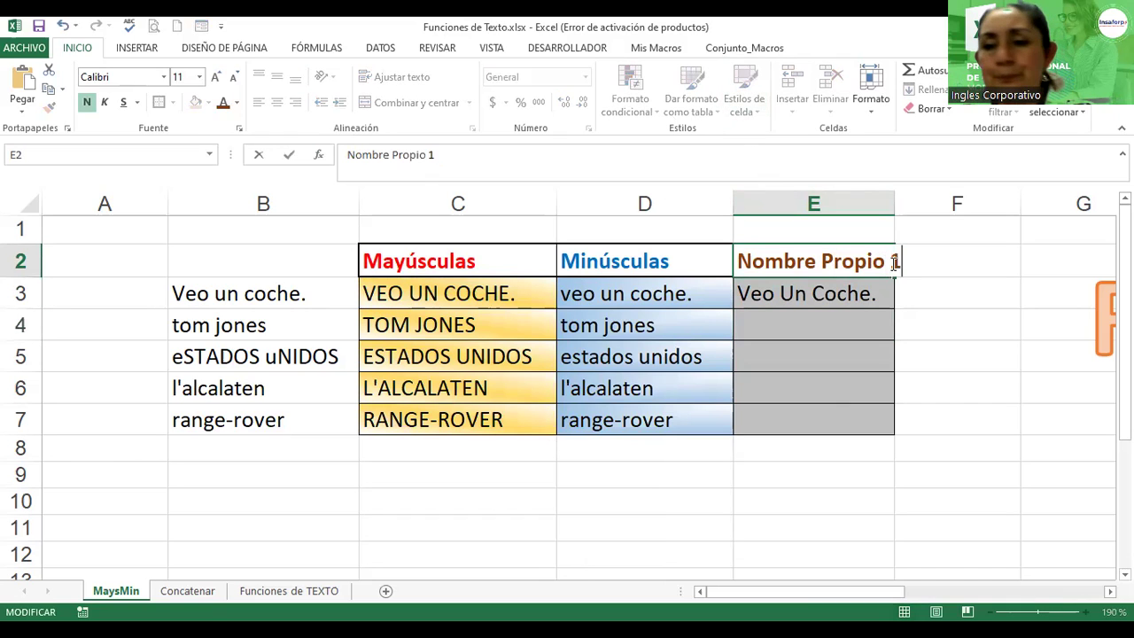
key(ctrl+Return)
key(Down)
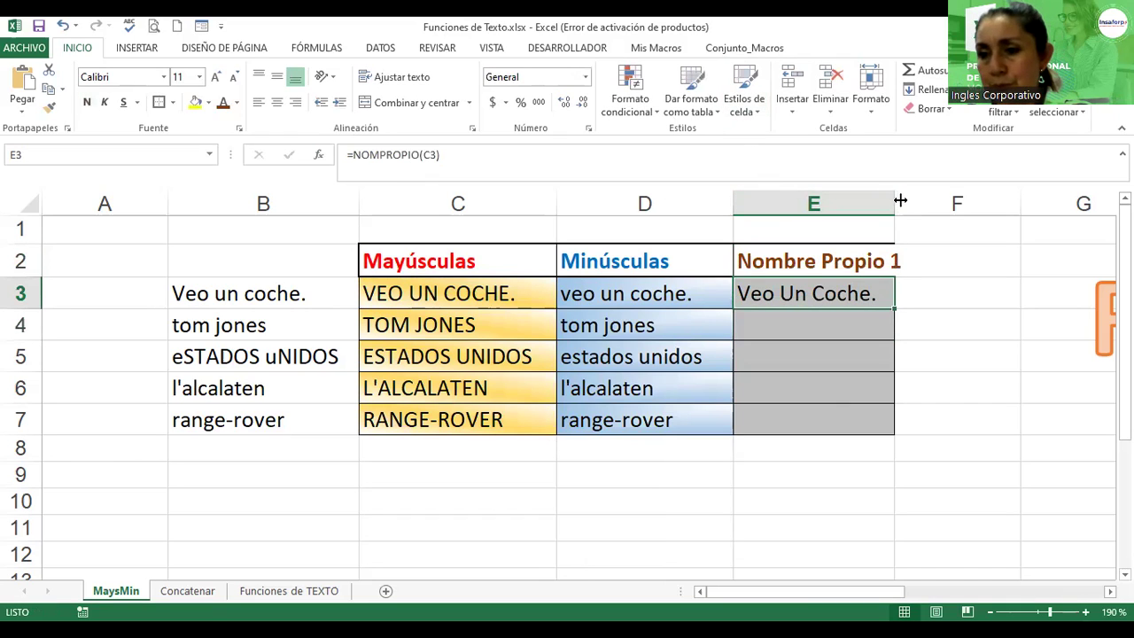
drag(900, 200, 920, 190)
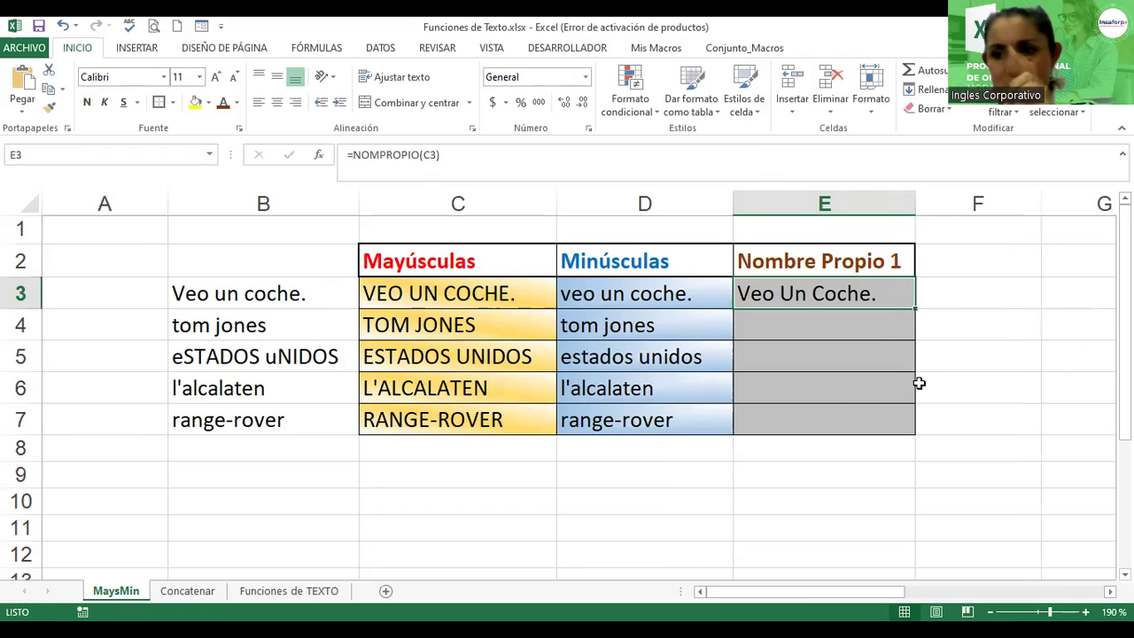
scroll(965, 496, right, 1)
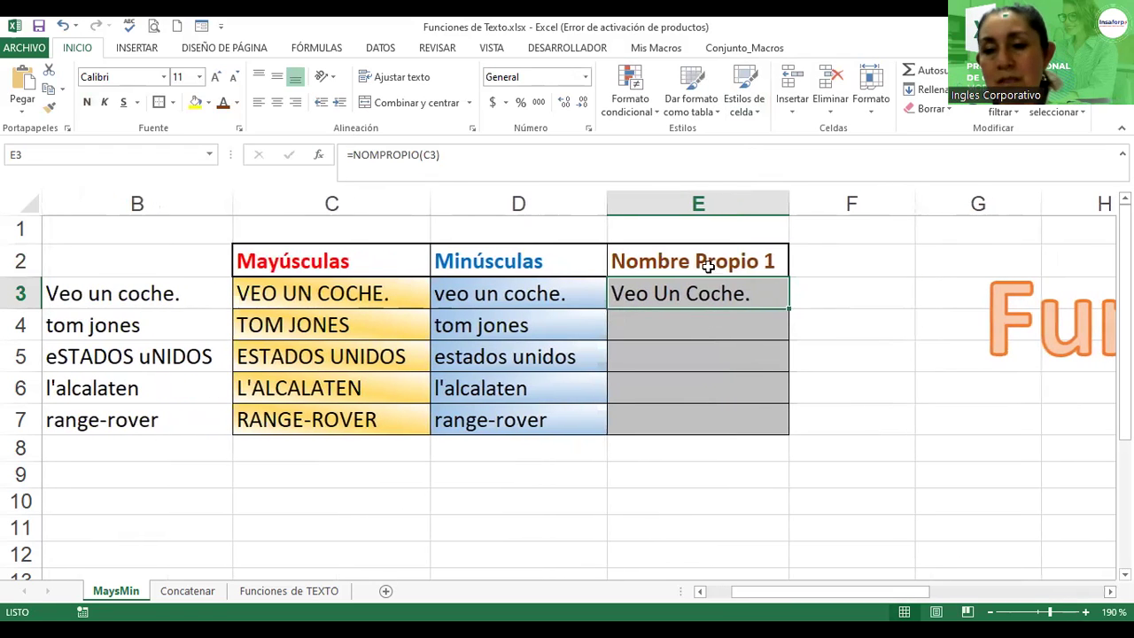
key(Up)
click(989, 611)
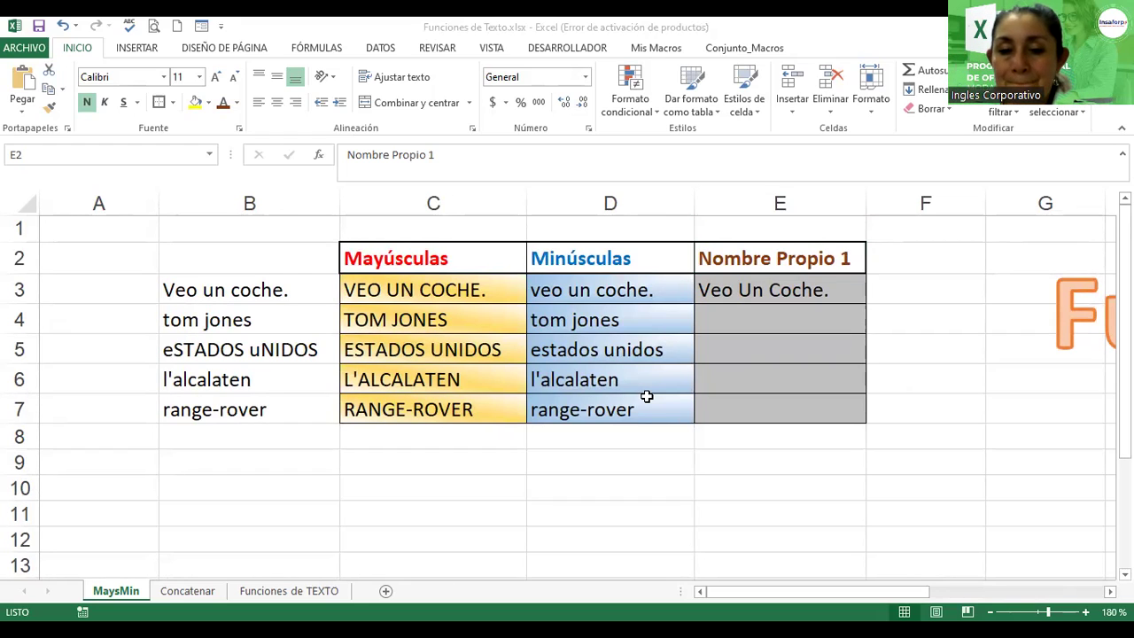
- Extend the E2 header series into F2 as Nombre Propio 2 and autofit column F to it
click(835, 256)
click(843, 288)
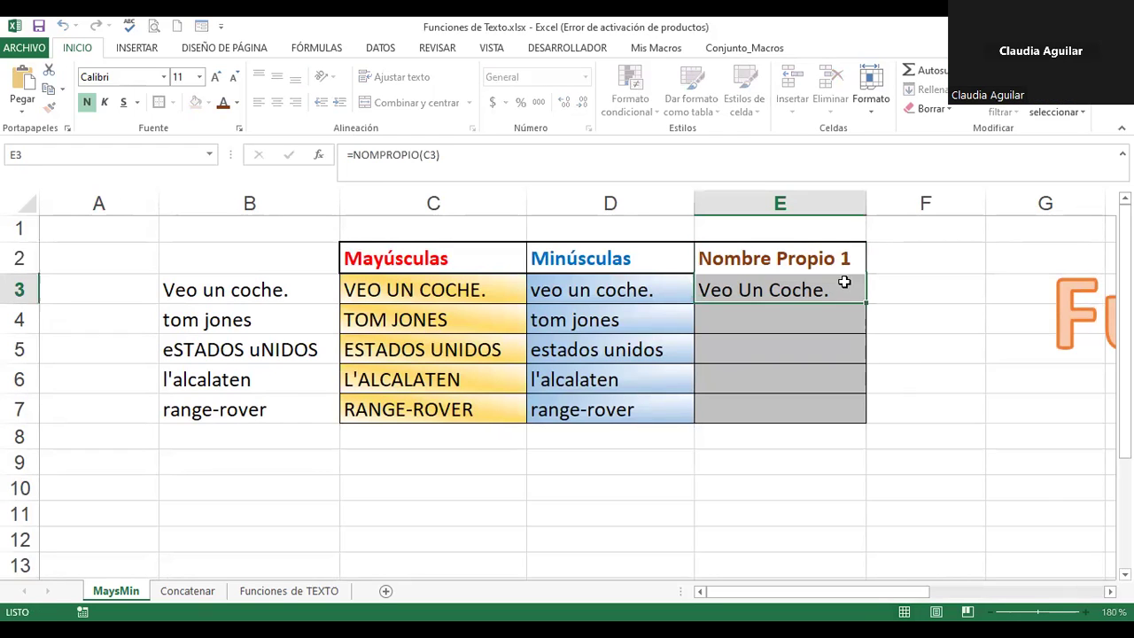
click(841, 257)
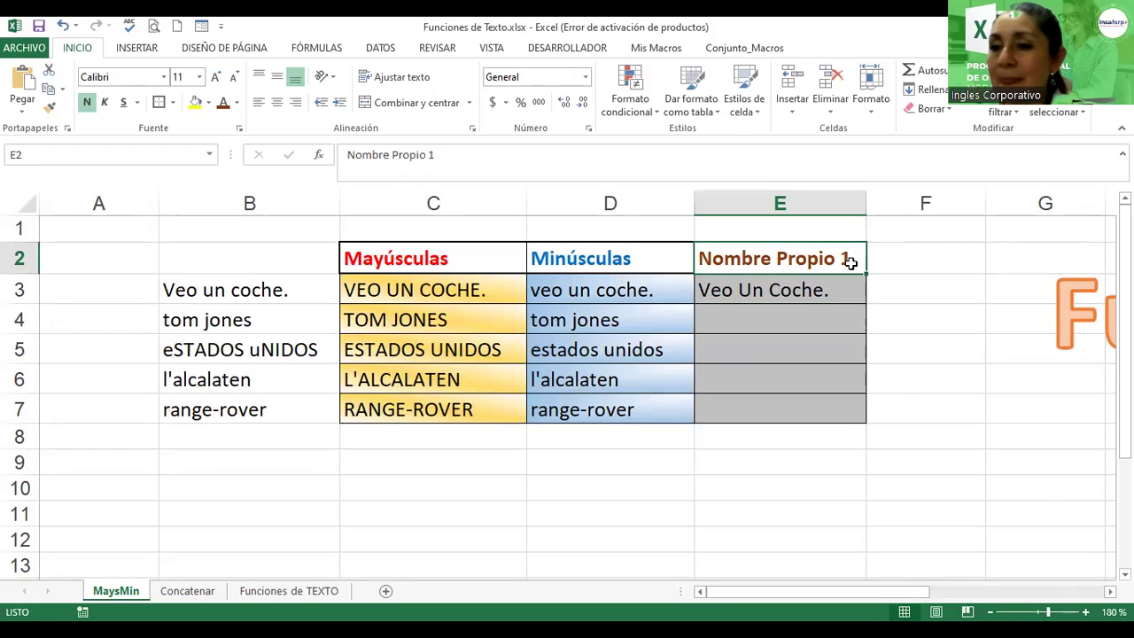
drag(863, 272, 978, 266)
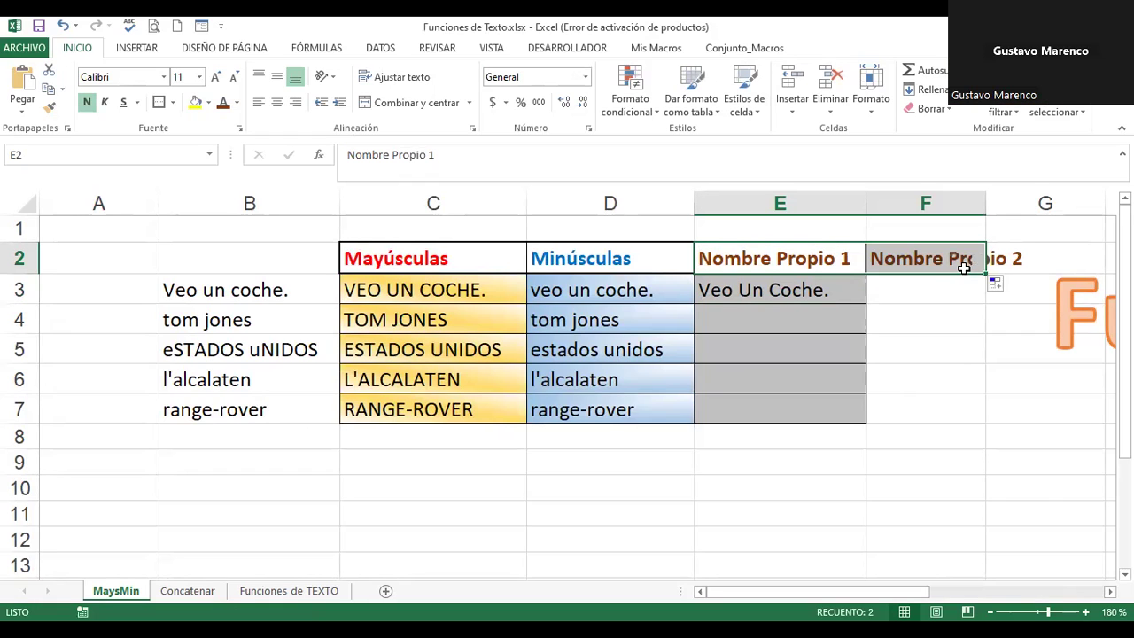
double_click(980, 198)
click(807, 257)
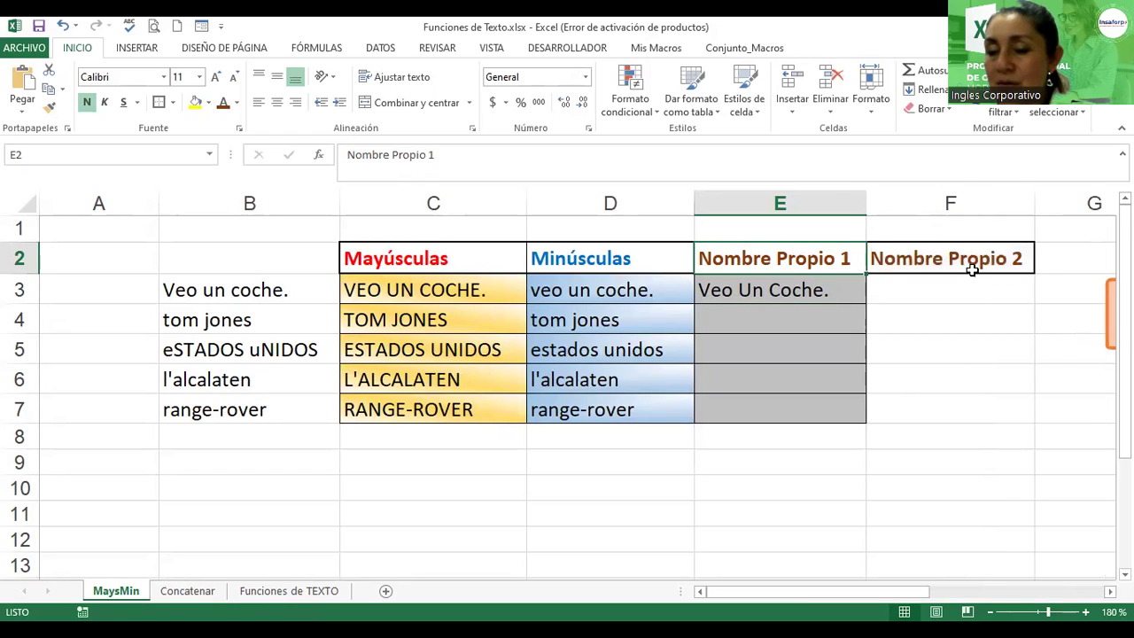
click(972, 270)
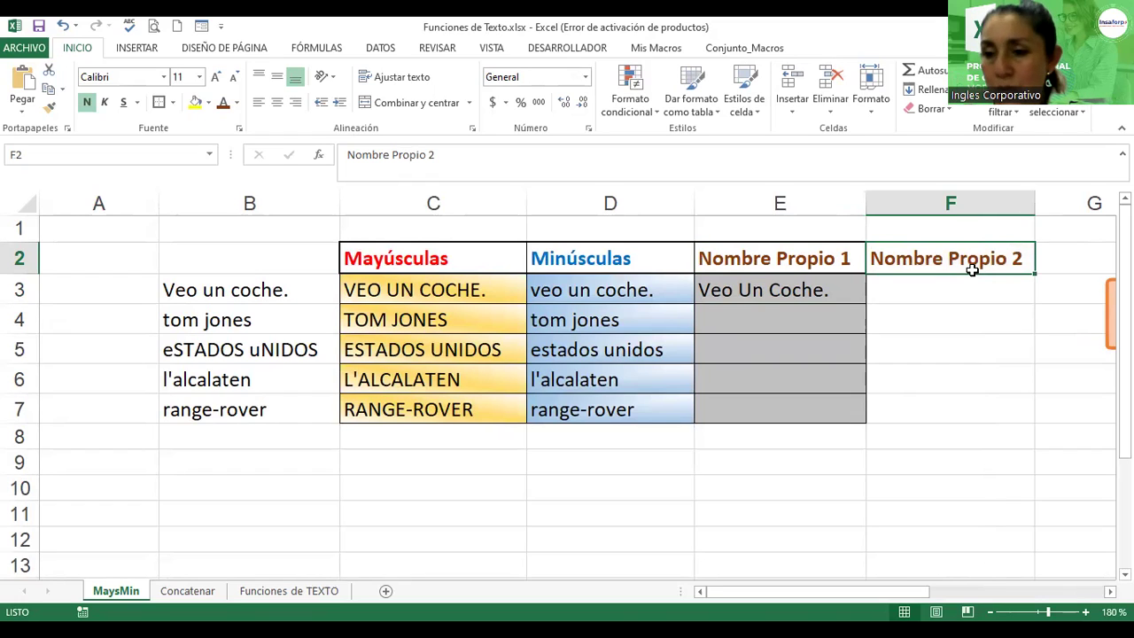
click(965, 286)
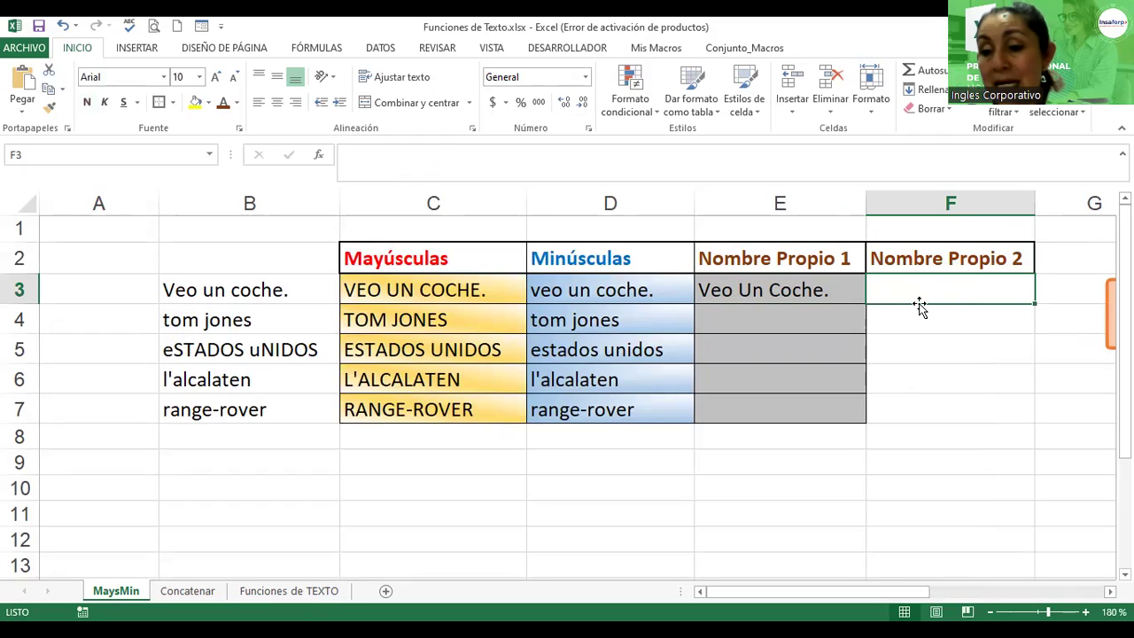
text(=n)
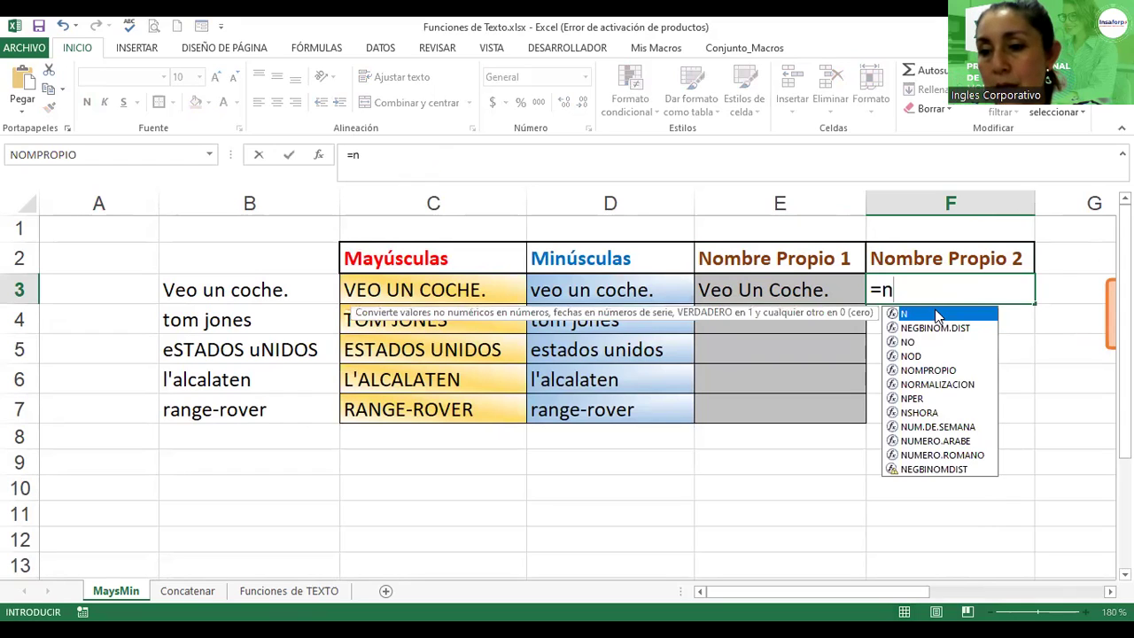
text(o)
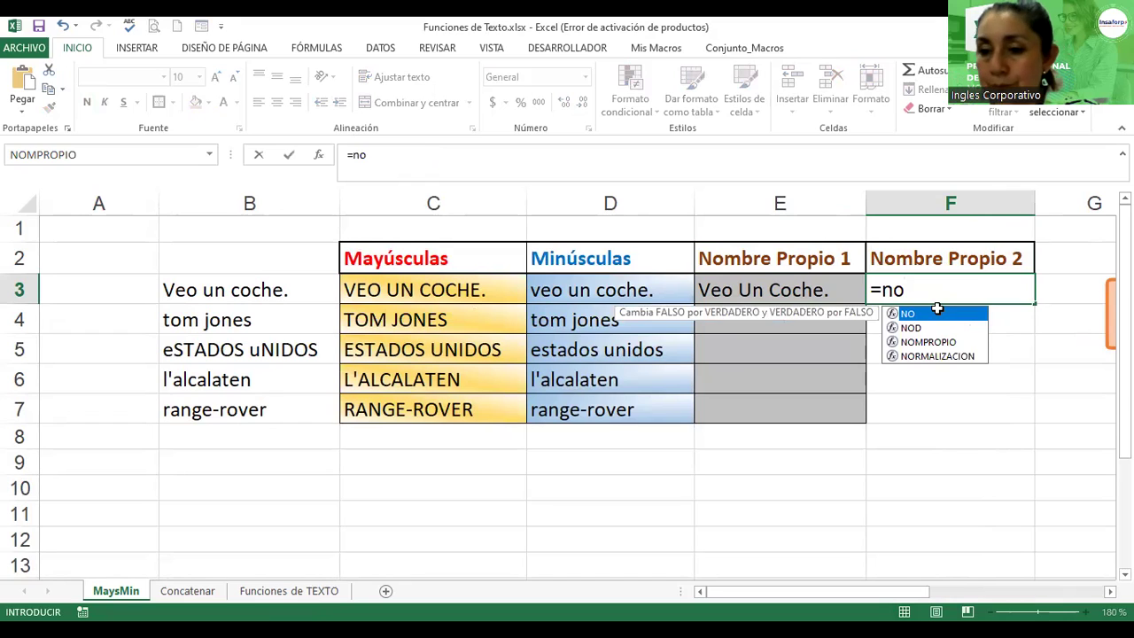
key(Escape)
key(Left)
- Enter a NOMPROPIO formula in F3 that takes its text from B3
double_click(926, 284)
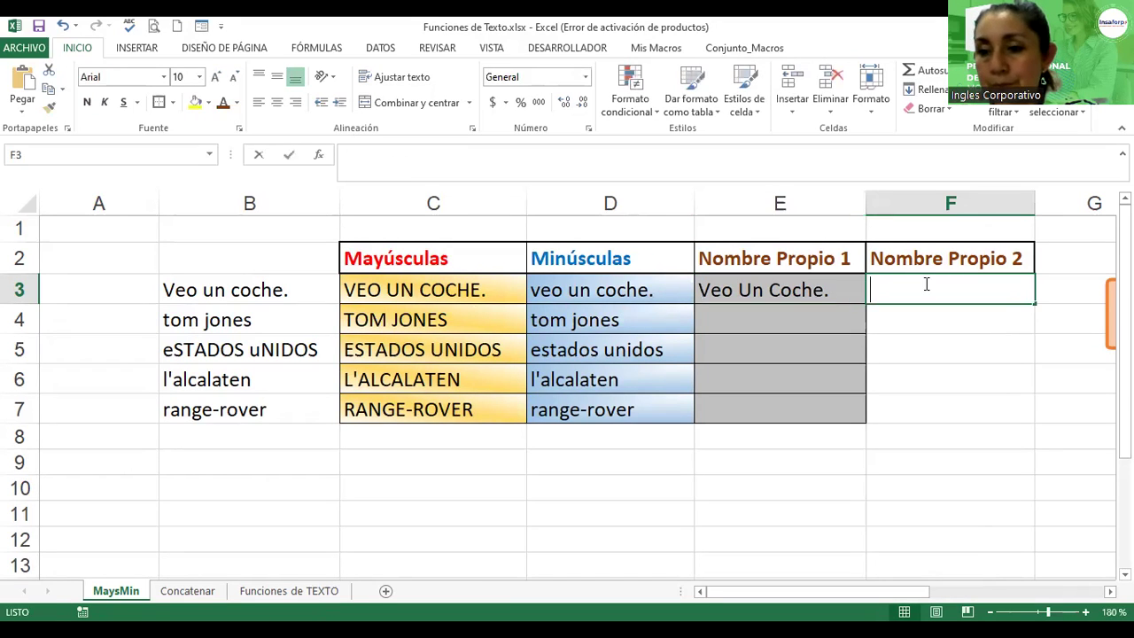
text(=)
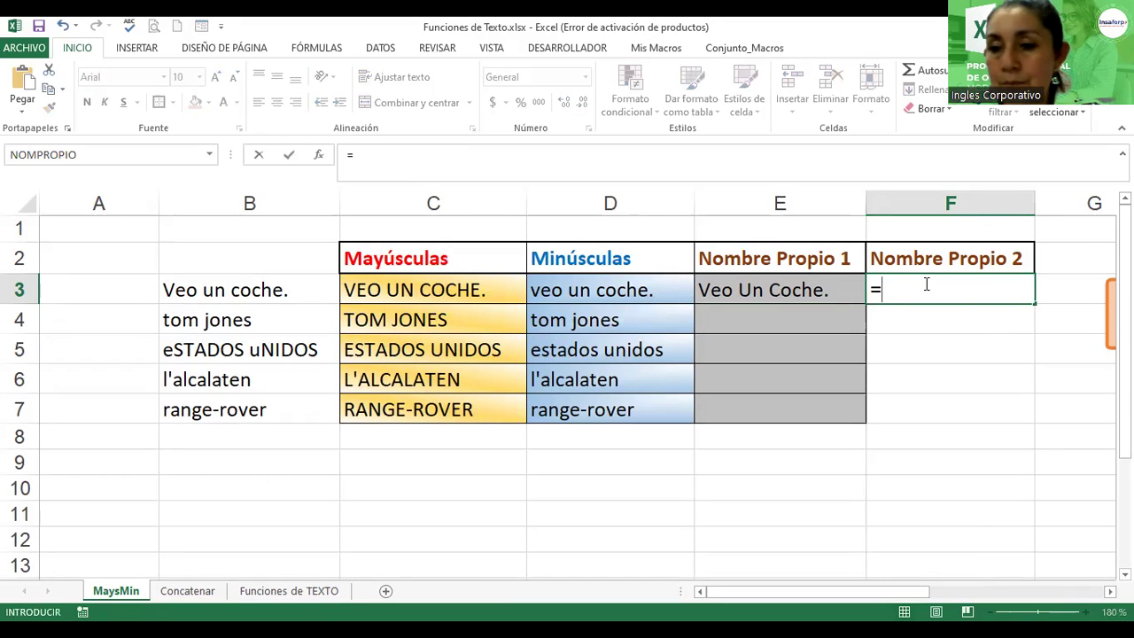
text(nomp)
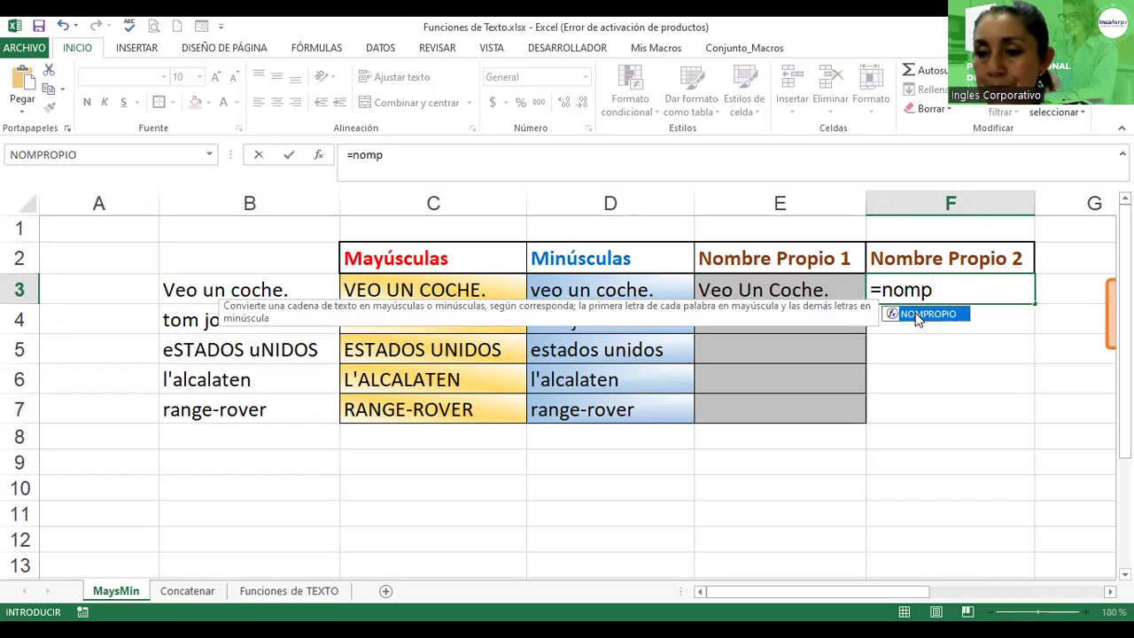
key(Tab)
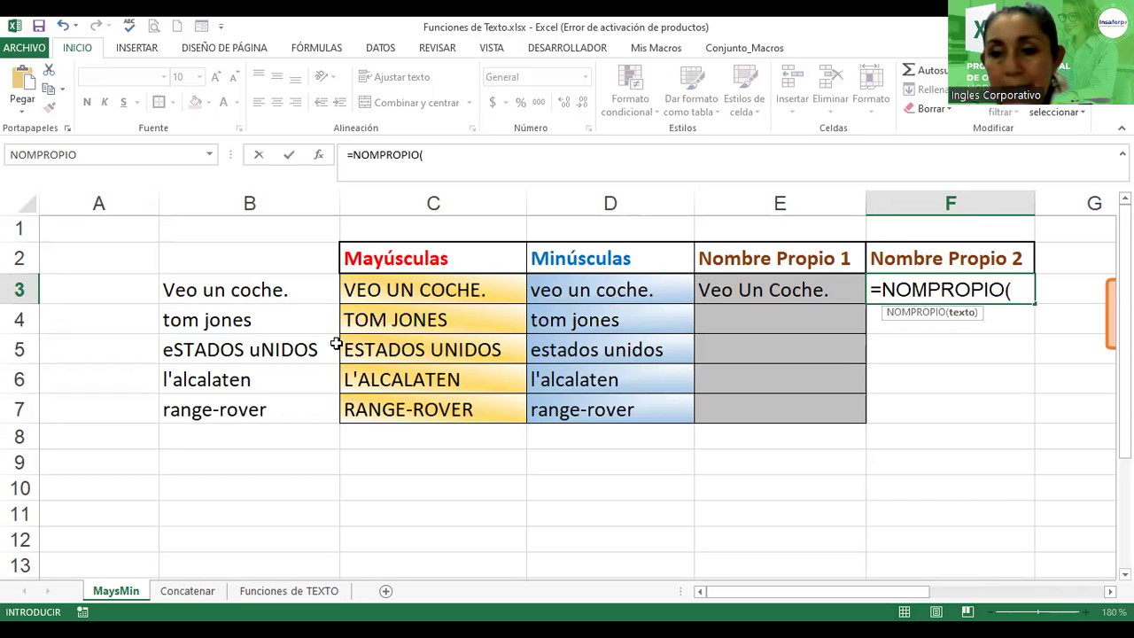
click(280, 289)
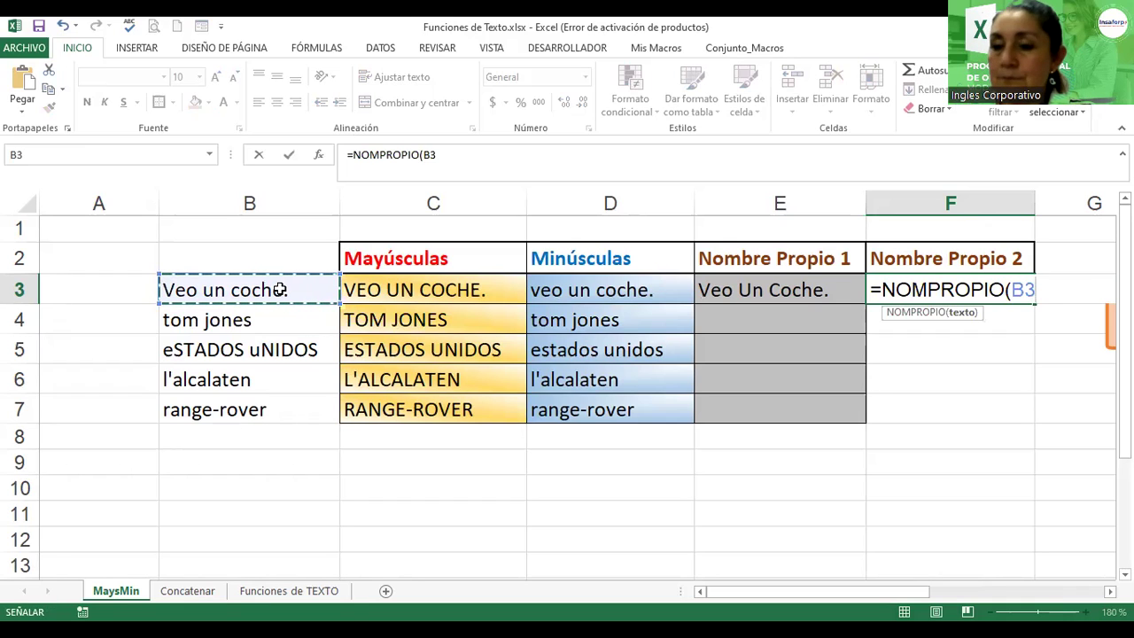
key(Return)
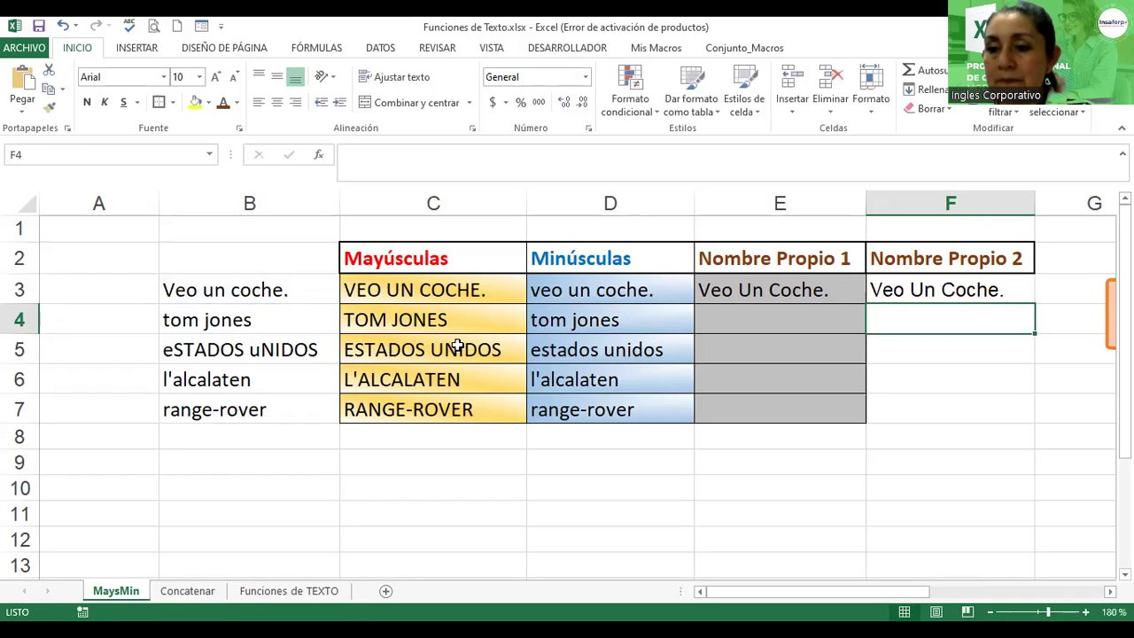
- Change the text reference of the NOMPROPIO formula in F3 to C3
click(912, 292)
double_click(912, 293)
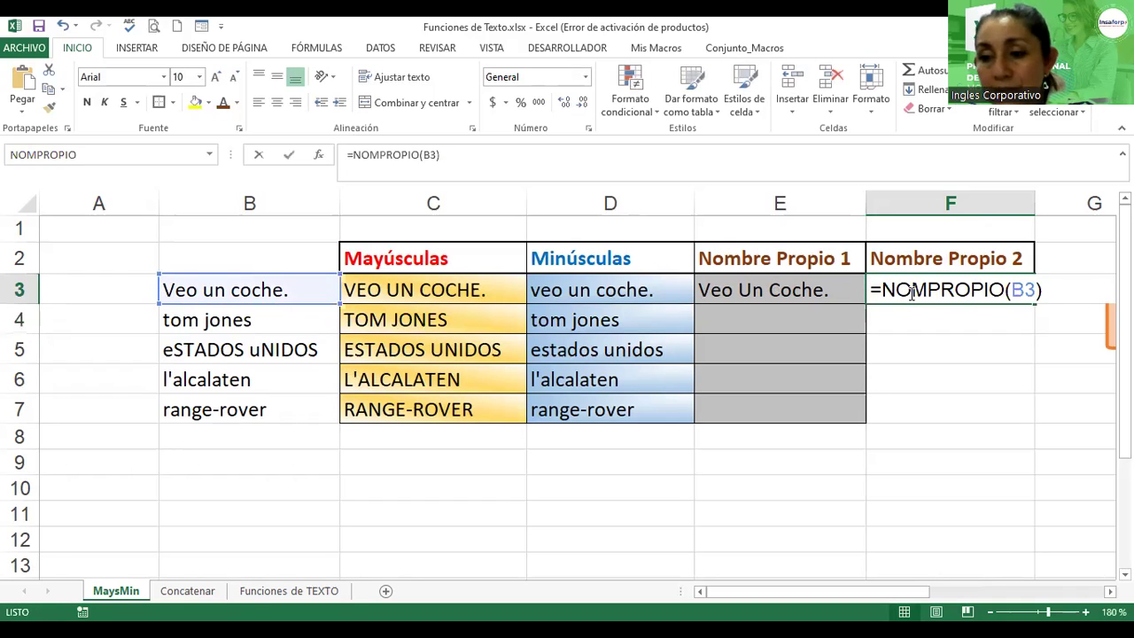
click(1019, 291)
key(BackSpace)
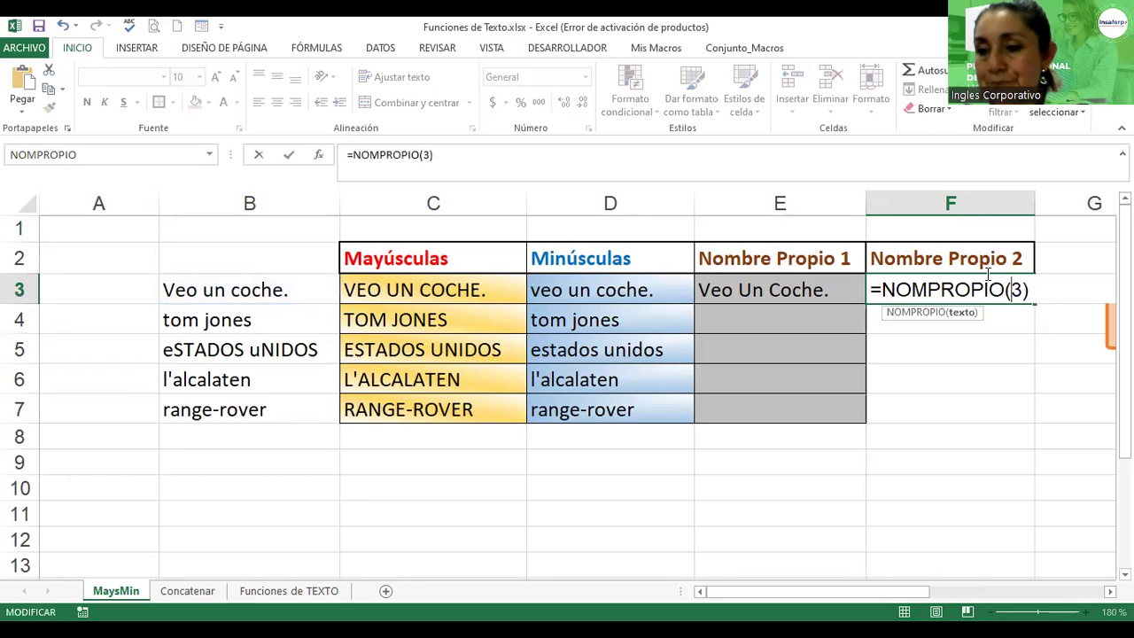
text(C)
key(Return)
click(979, 291)
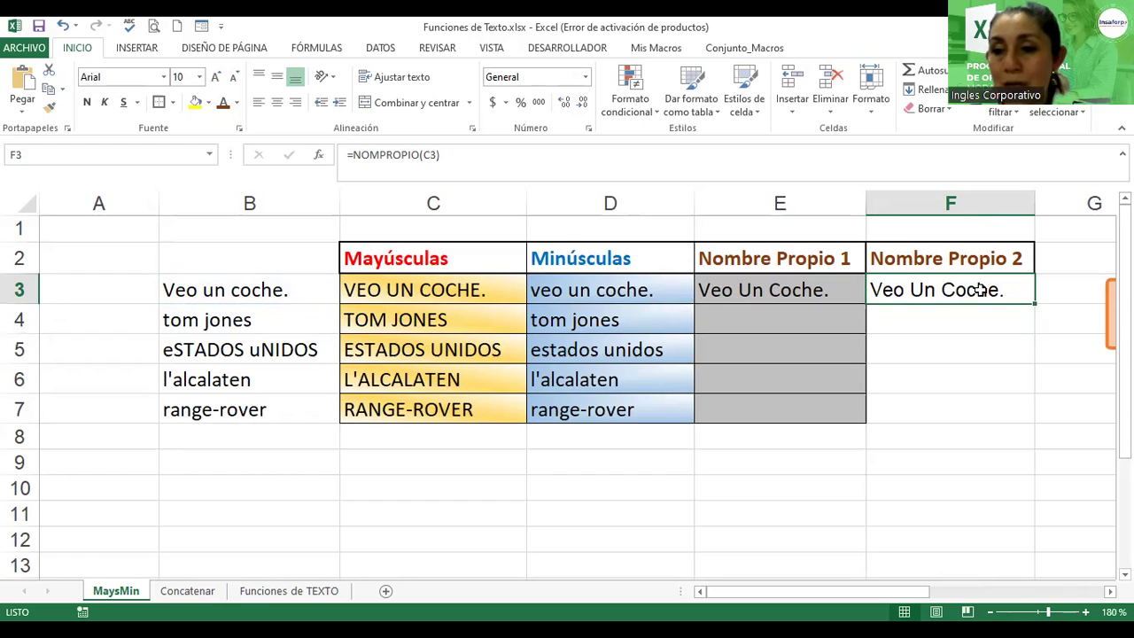
- Fill the NOMPROPIO formulas in F3 and E3 down through row 7 of their columns
drag(1033, 306, 1027, 416)
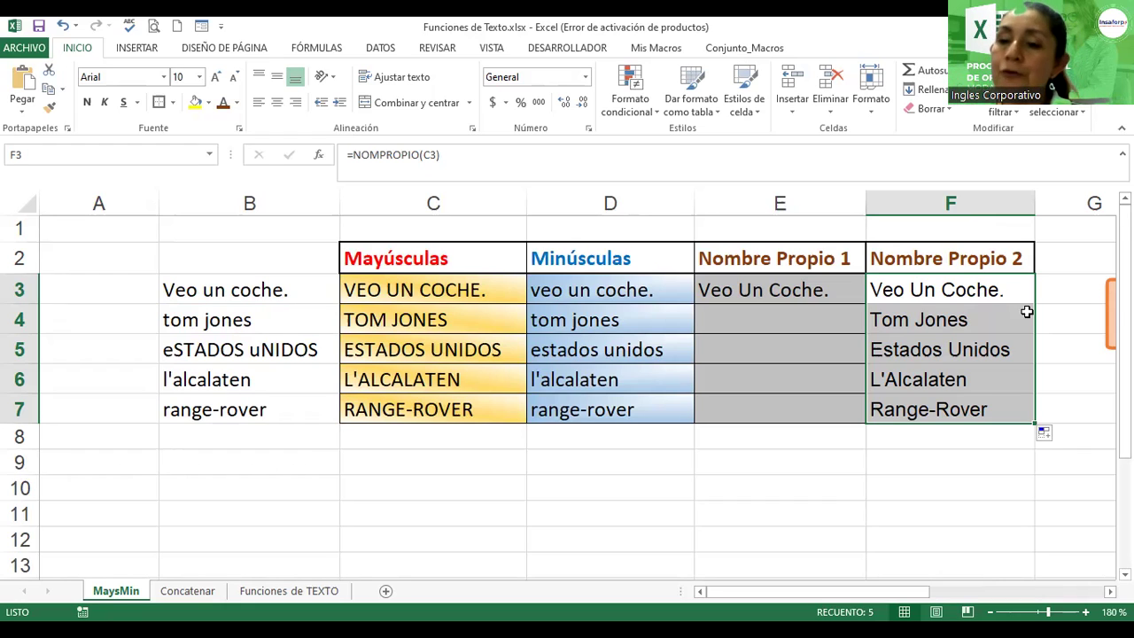
click(847, 288)
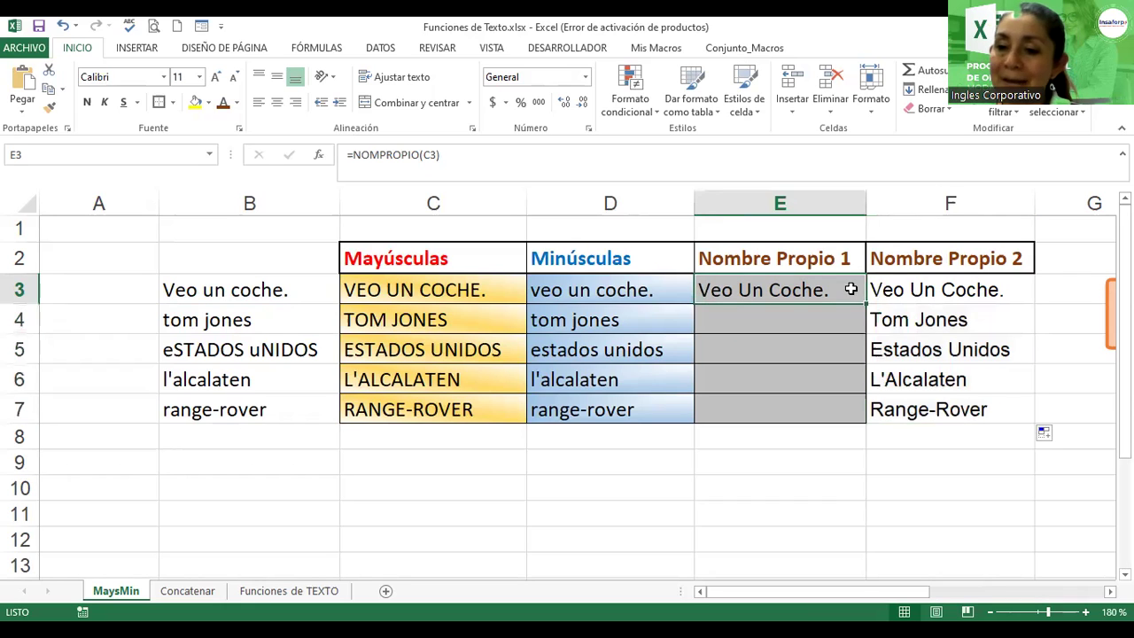
drag(864, 303, 868, 418)
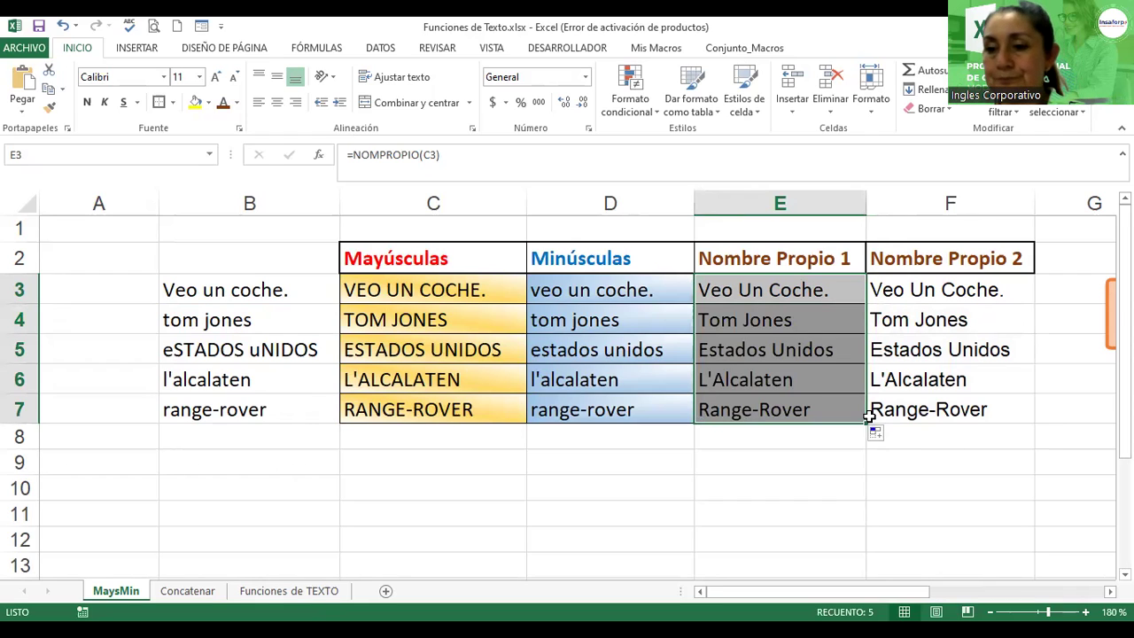
- Apply all borders plus a thick outer box border to the Nombre Propio 2 column, F2:F7
click(918, 326)
drag(930, 266, 926, 413)
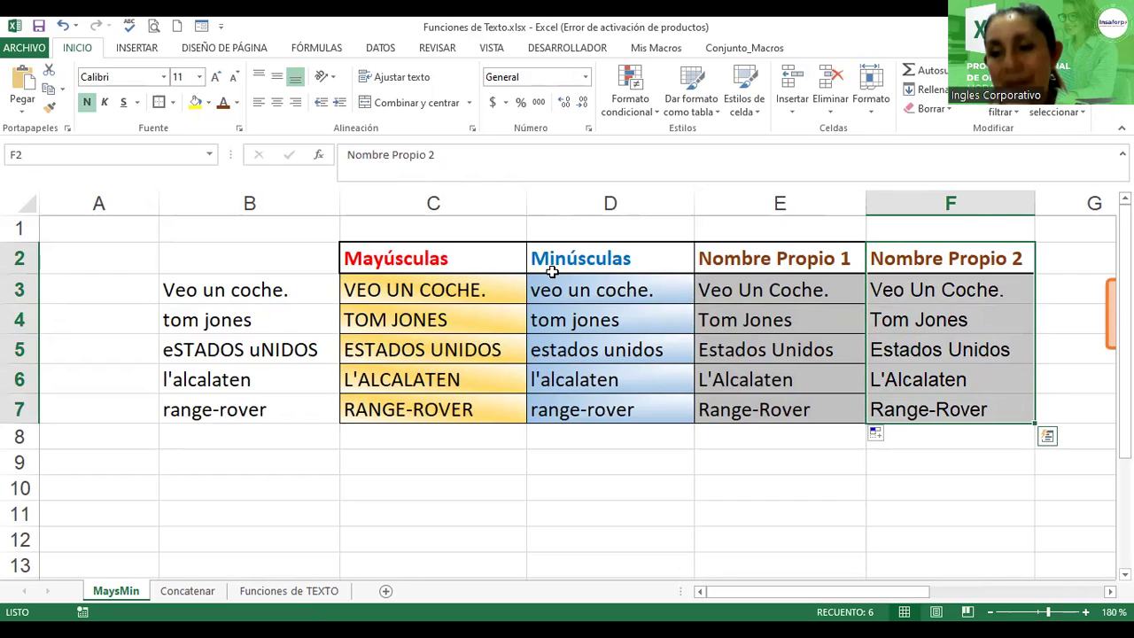
click(175, 102)
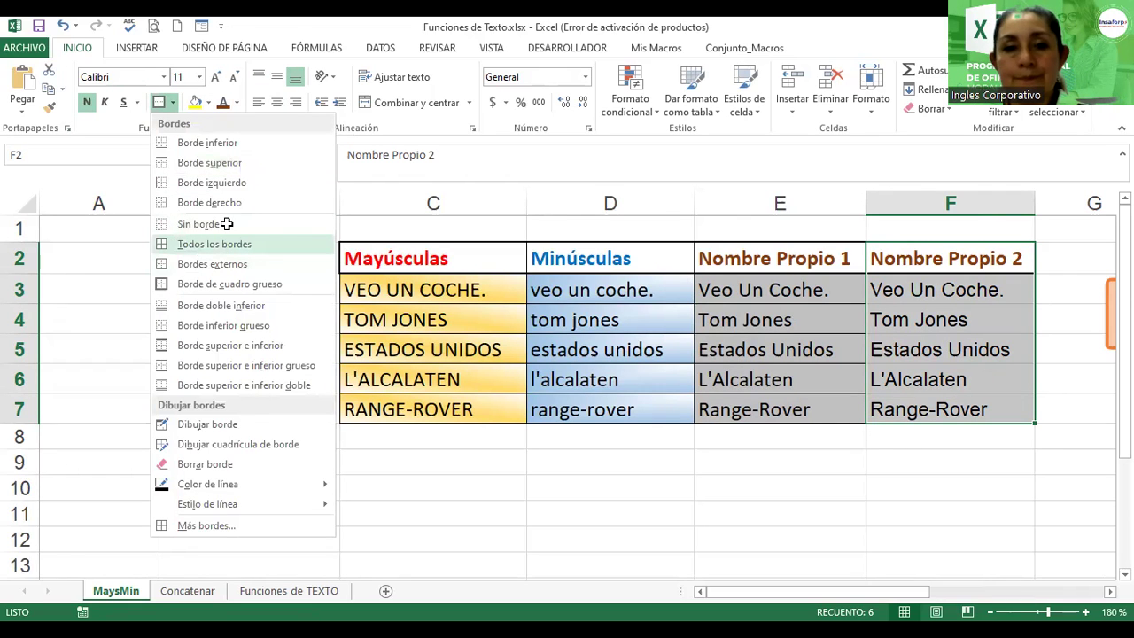
click(172, 106)
click(174, 104)
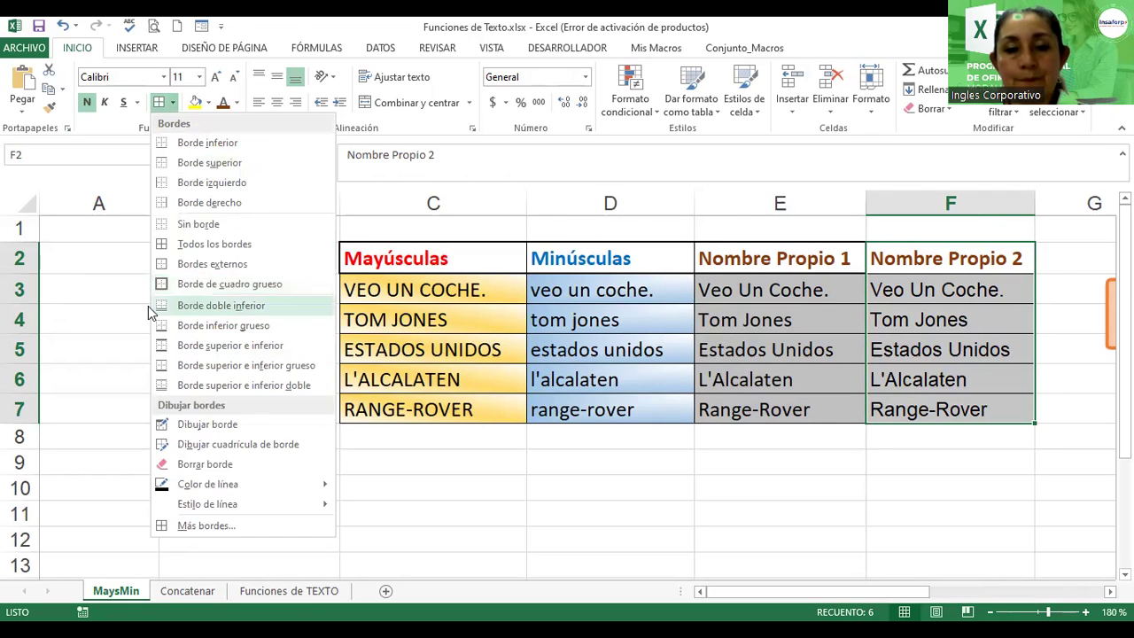
click(173, 108)
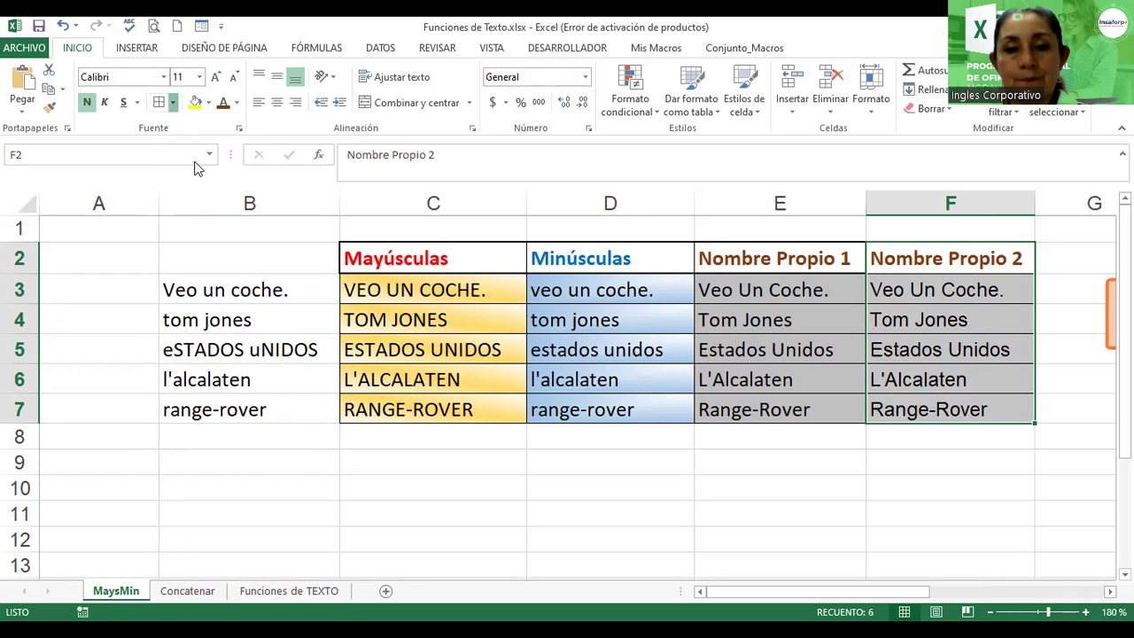
click(174, 104)
click(180, 283)
click(771, 321)
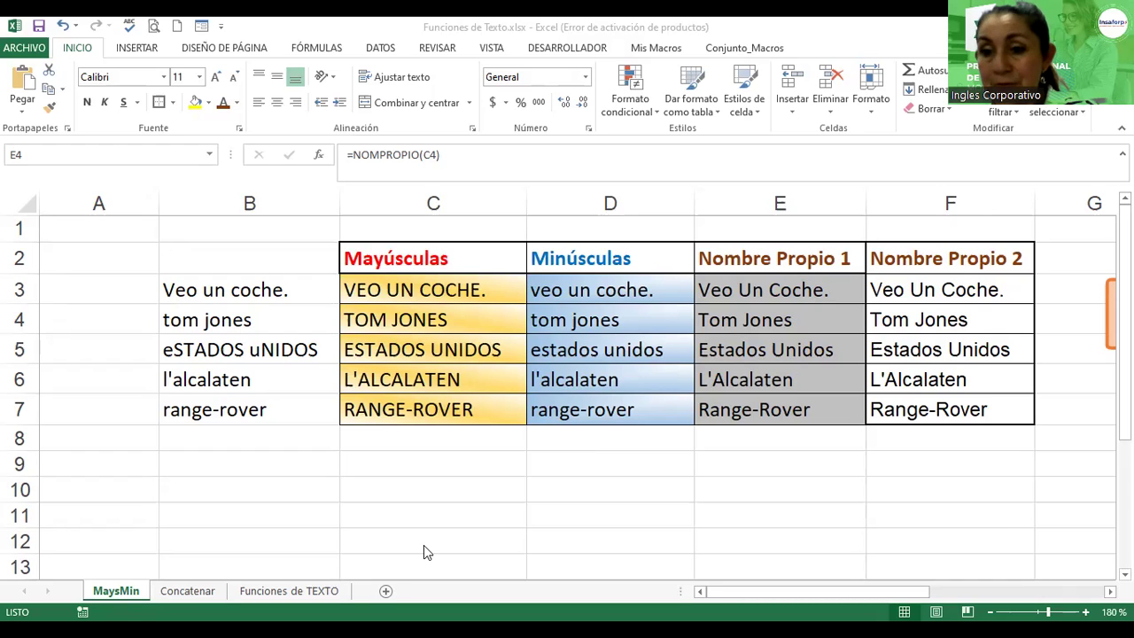
- Color the MaysMin sheet tab dark blue-gray
click(117, 595)
right_click(118, 591)
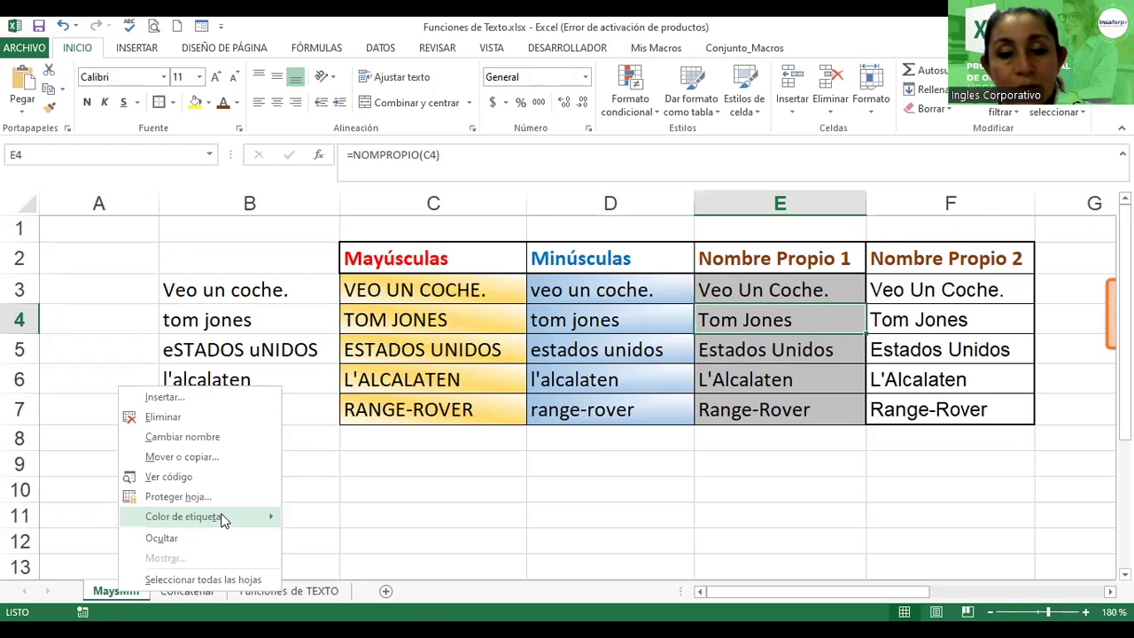
click(222, 520)
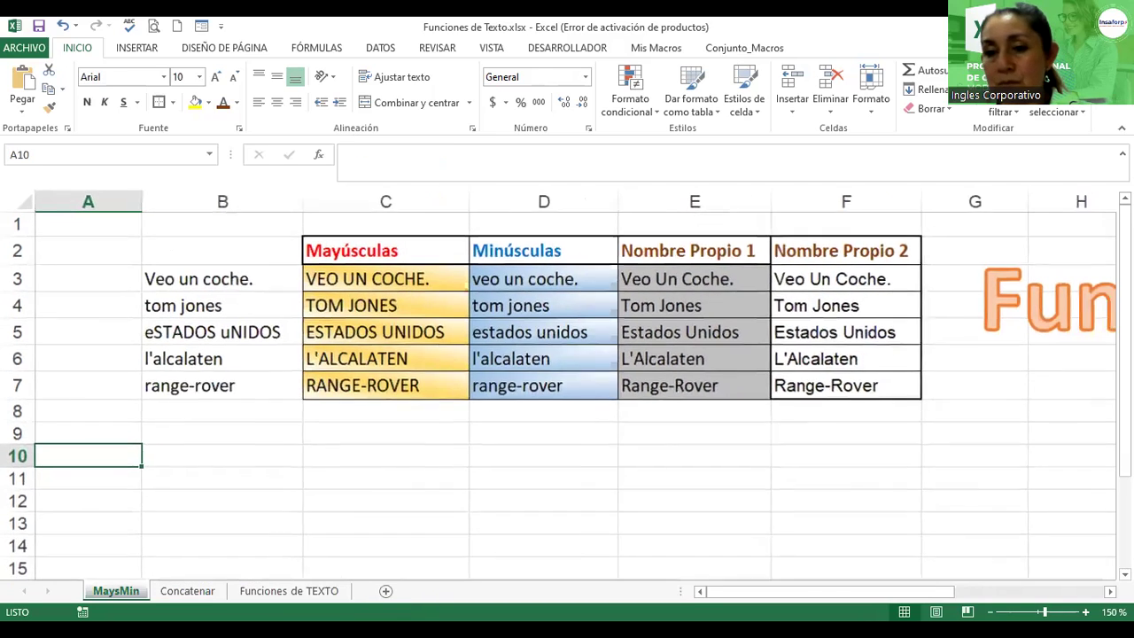
scroll(845, 207, down, 5)
click(823, 255)
click(273, 413)
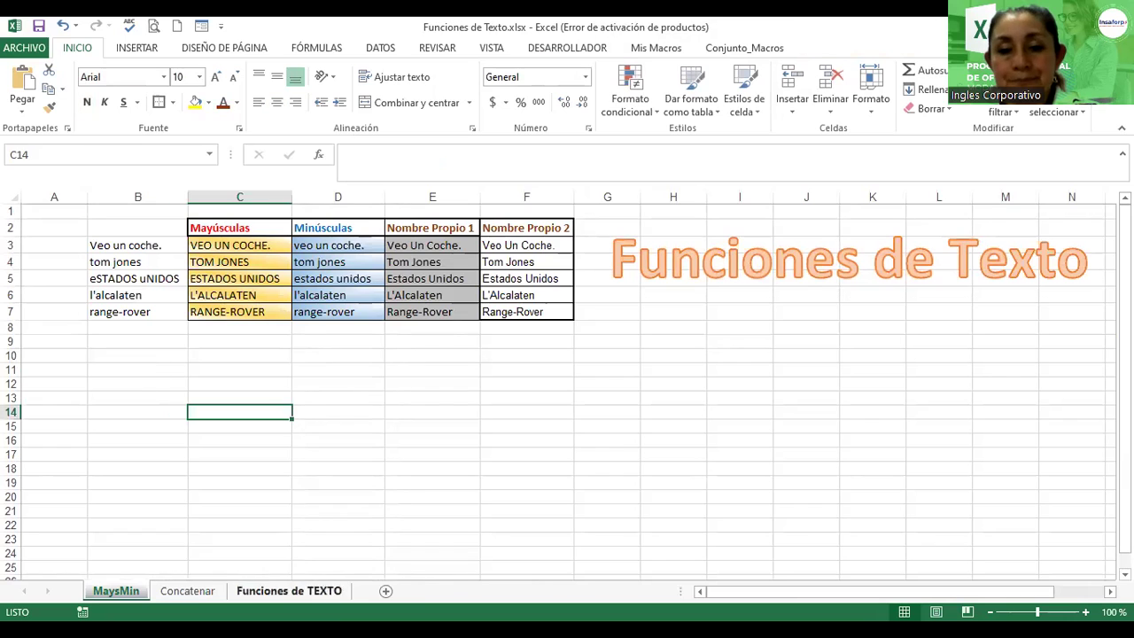
- Examine the Concatenar sheet's name columns, its Unir con & and CONCATENAR headers, and the exercise instructions with the example
click(188, 591)
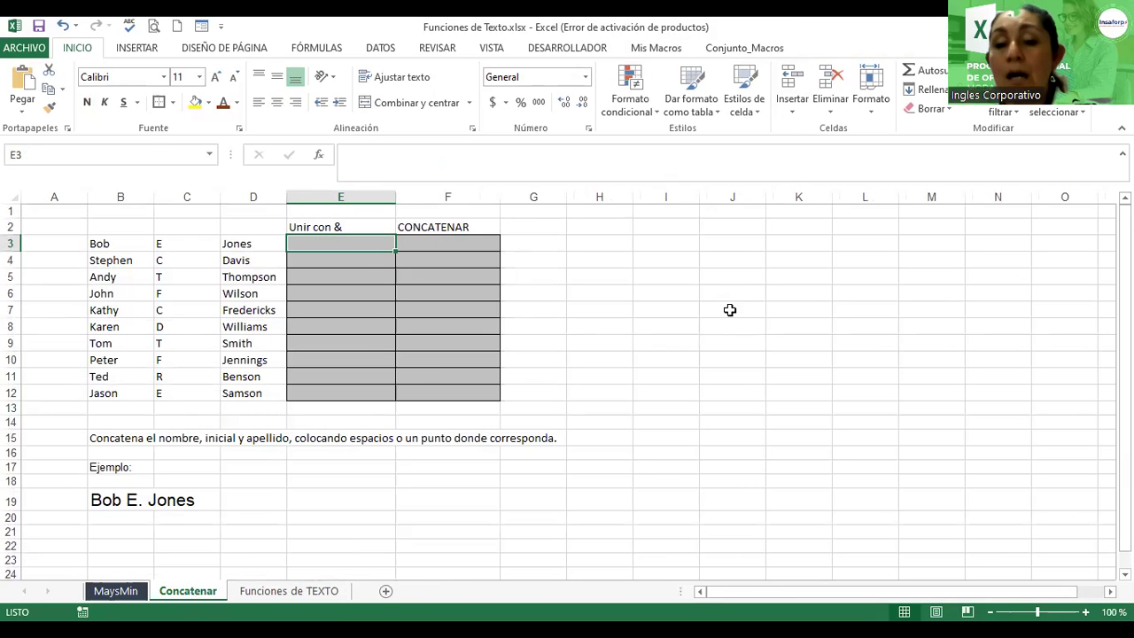
click(682, 315)
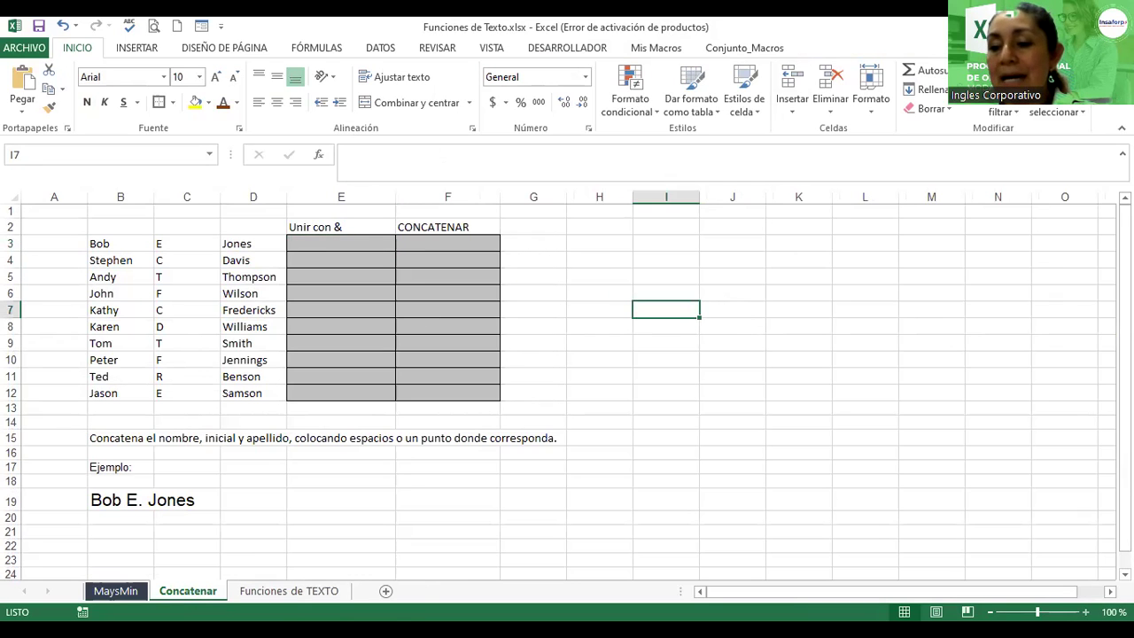
scroll(597, 564, up, 2)
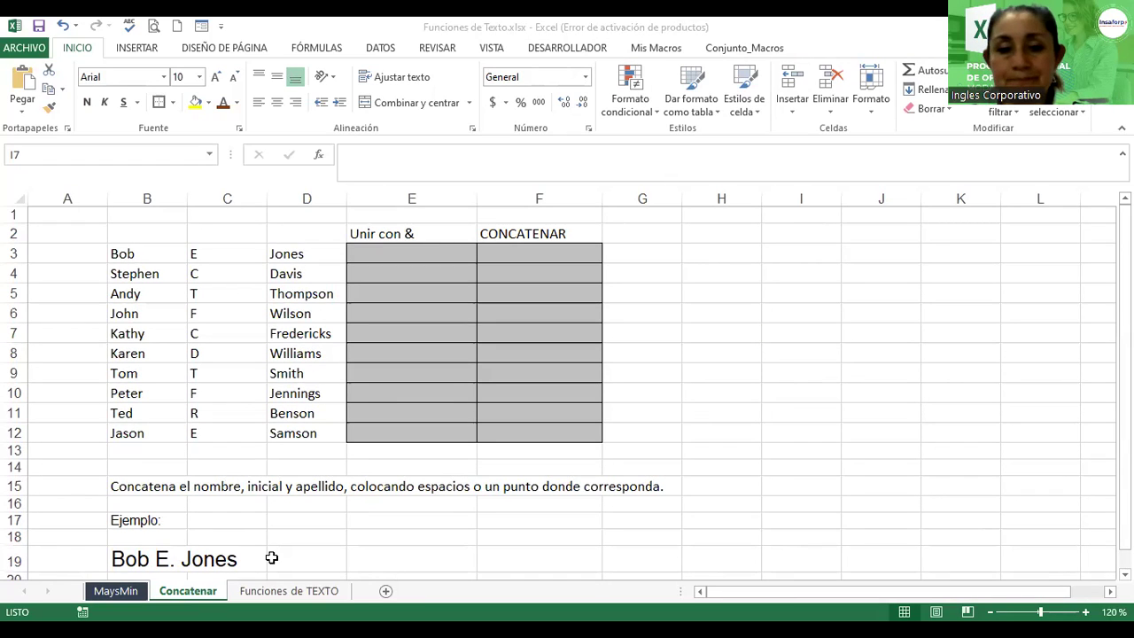
click(386, 251)
click(428, 234)
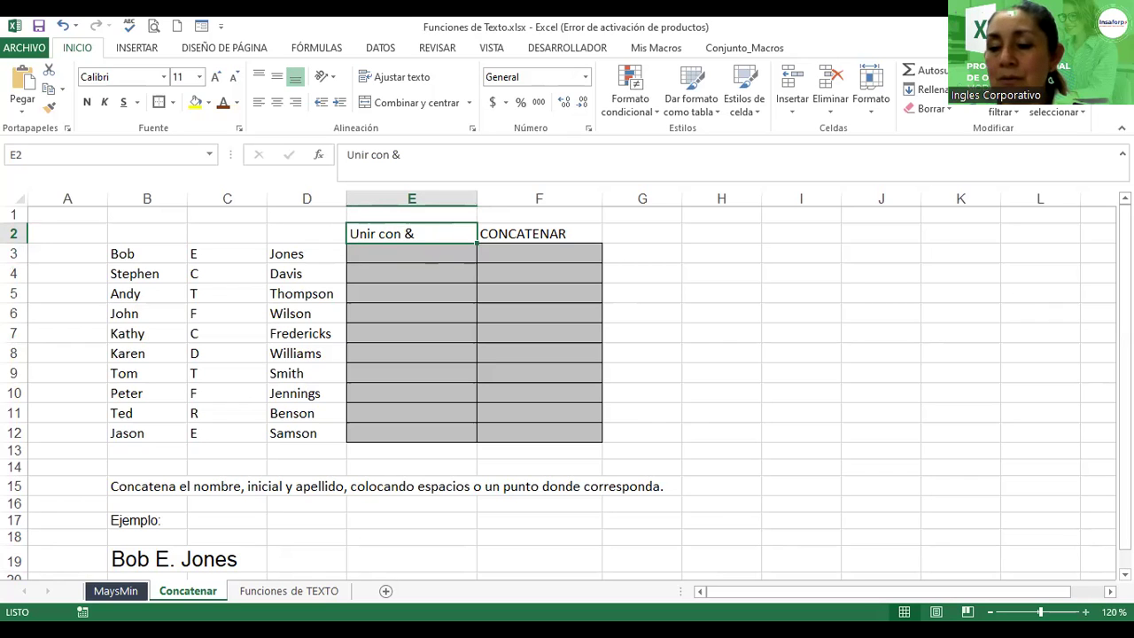
click(1084, 611)
click(1085, 611)
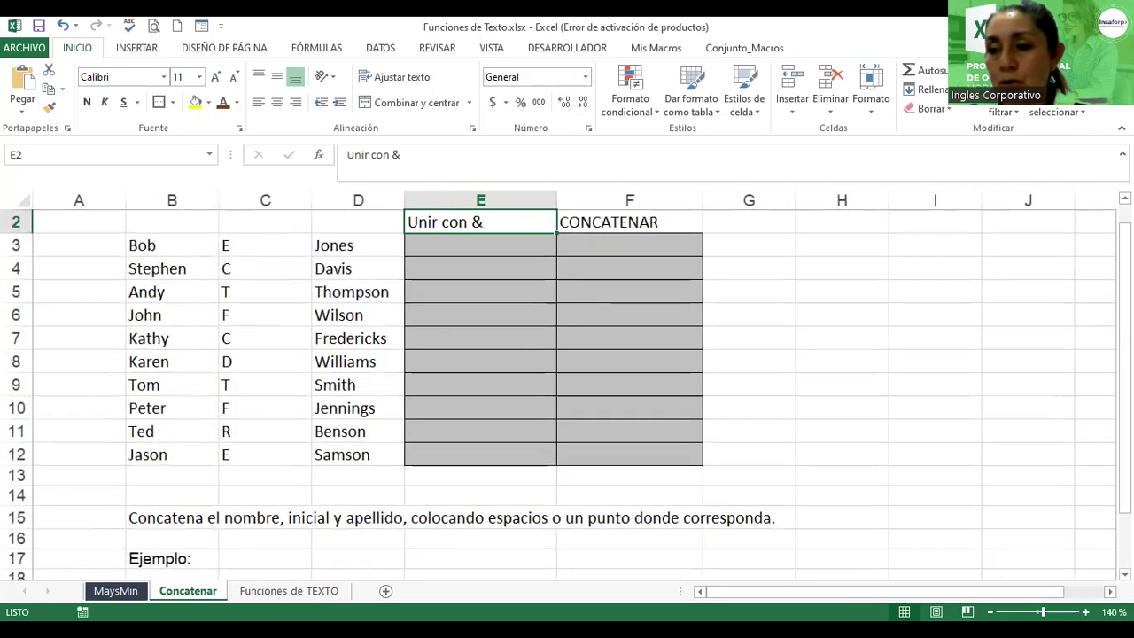
scroll(679, 298, up, 1)
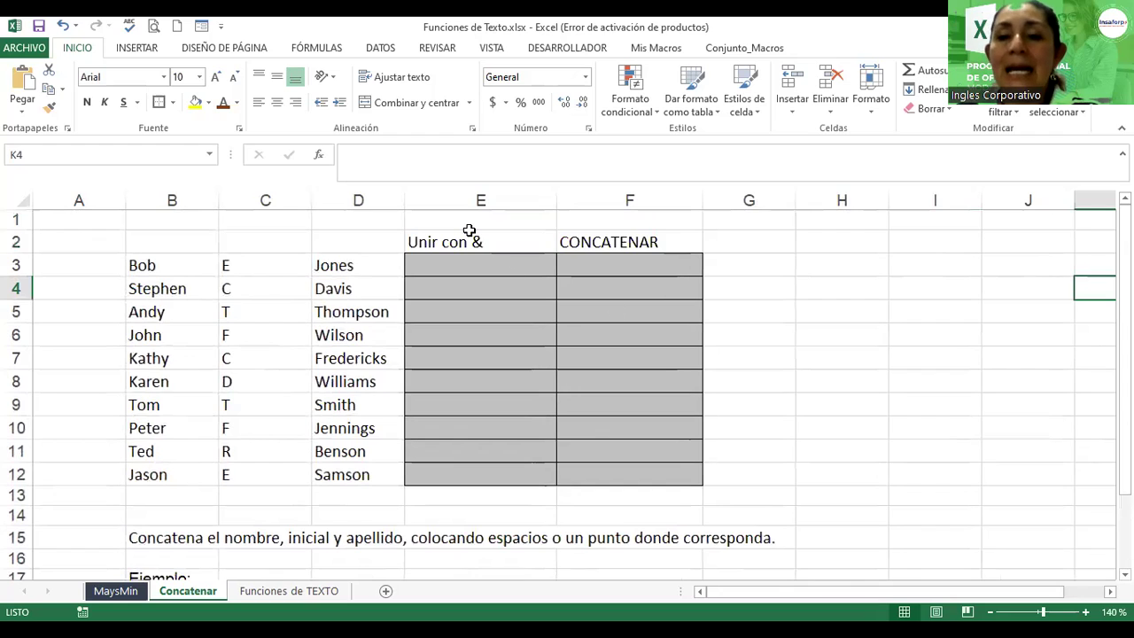
click(698, 249)
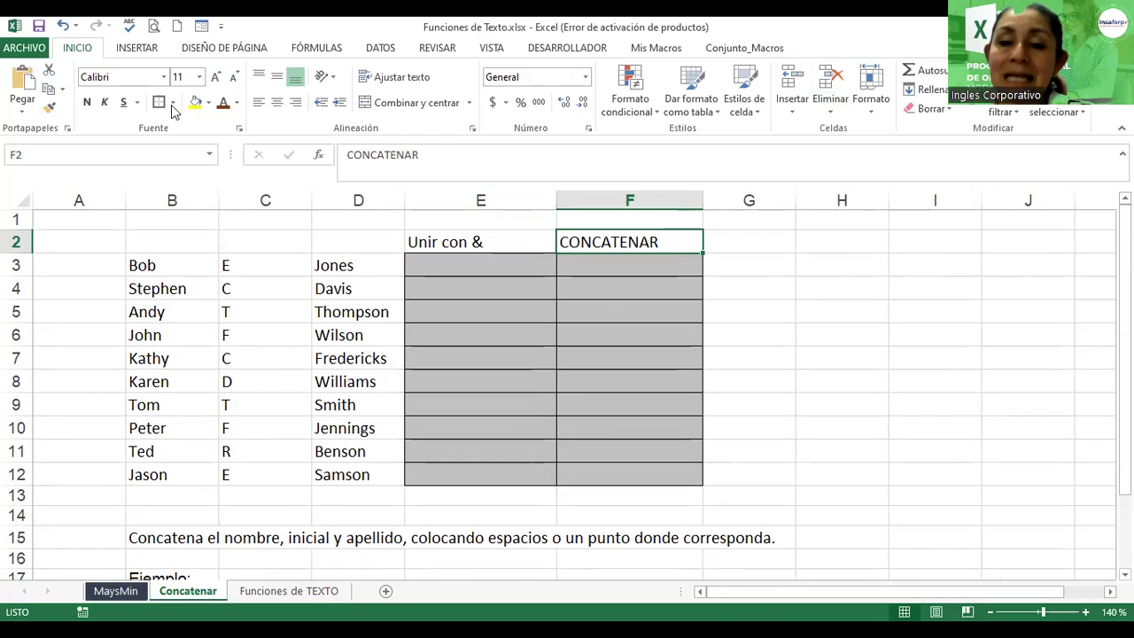
- Join the first row's name, initial and surname in E3 with the formula =B3&C3&D3
click(481, 262)
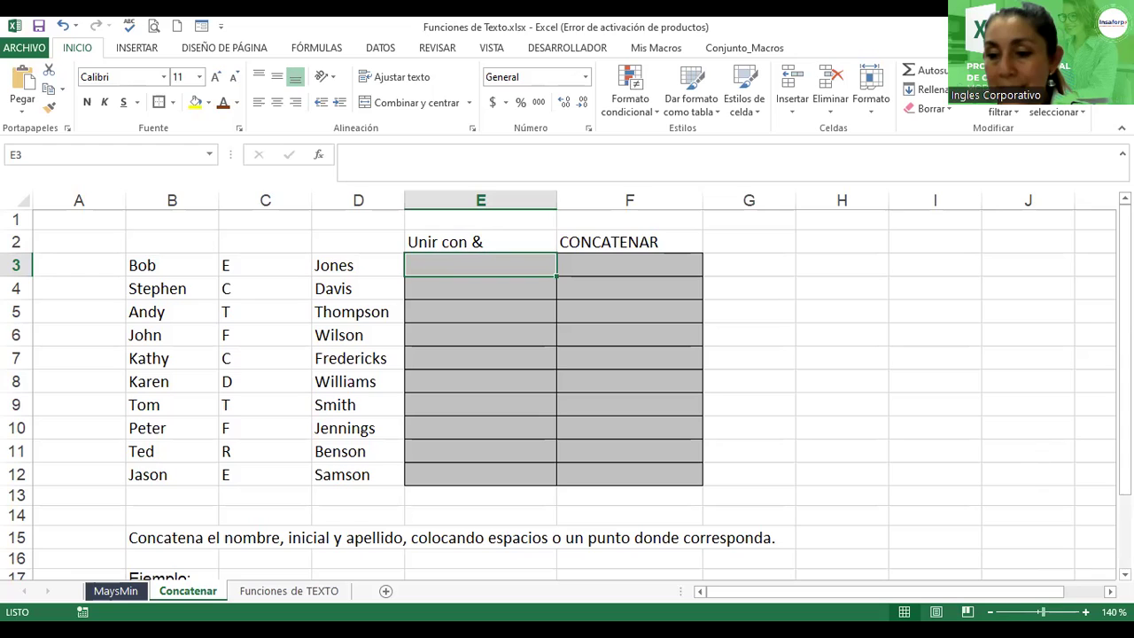
scroll(567, 381, up, 2)
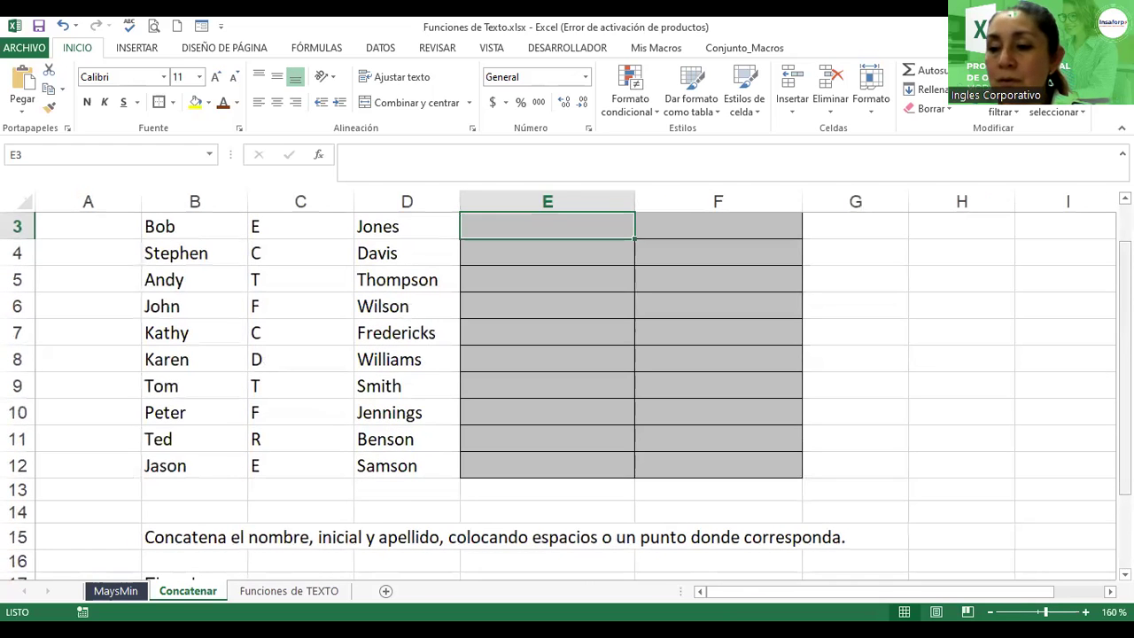
scroll(572, 248, up, 1)
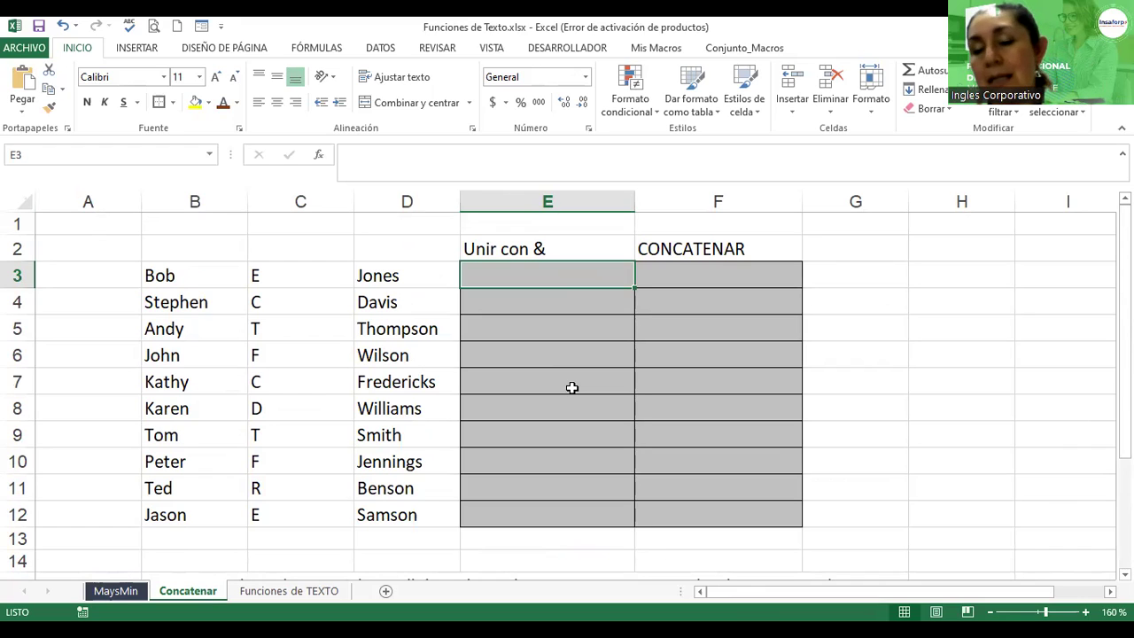
text(=)
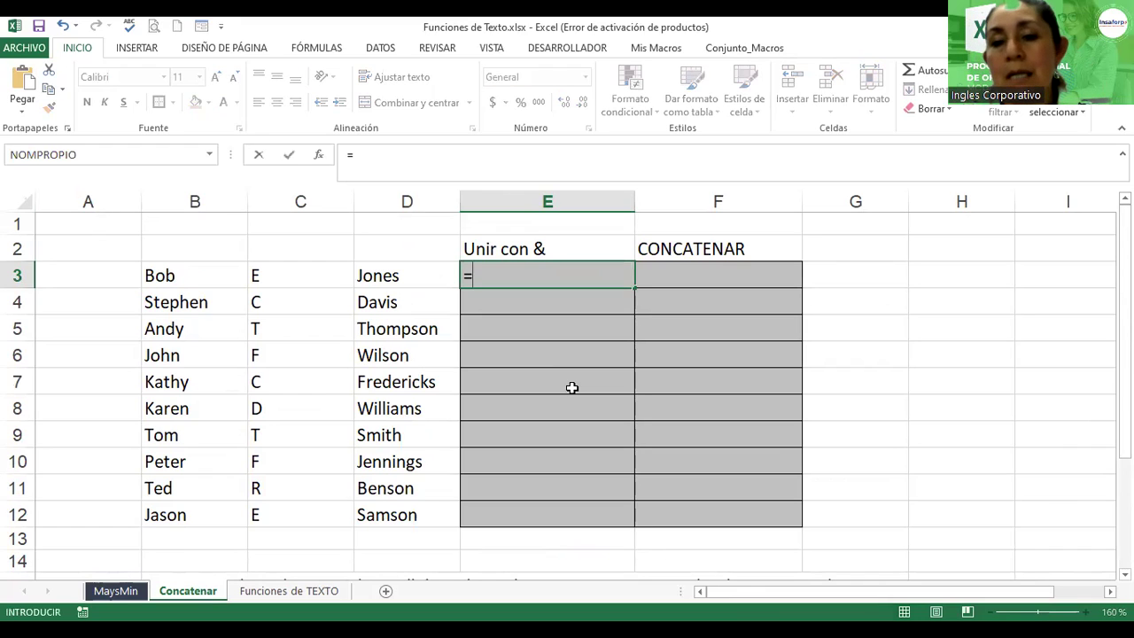
click(191, 276)
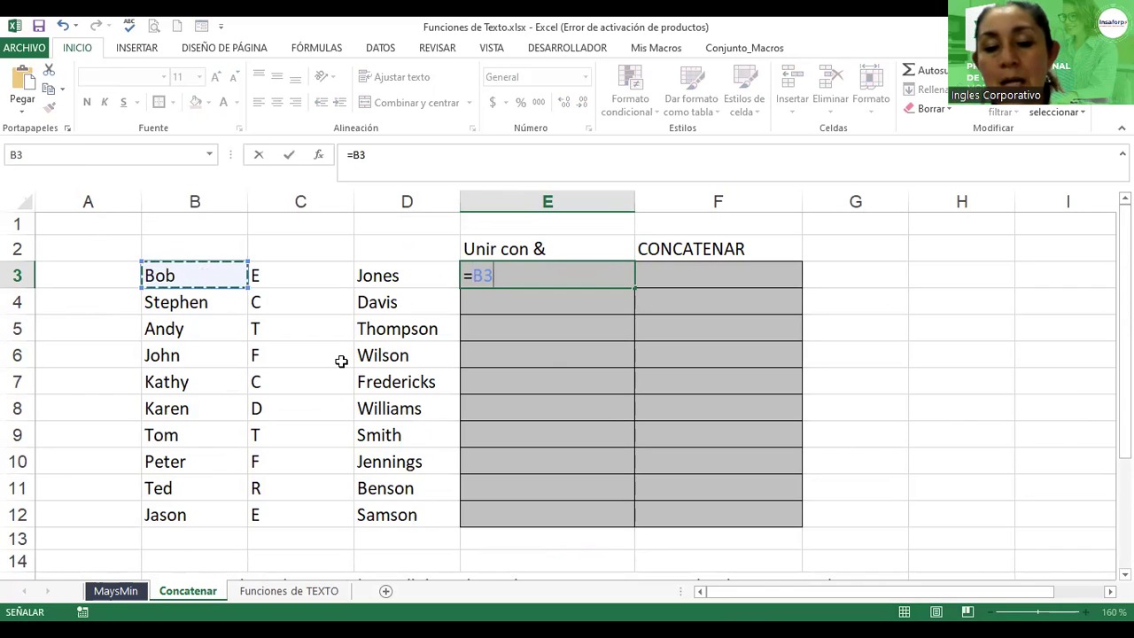
text(&)
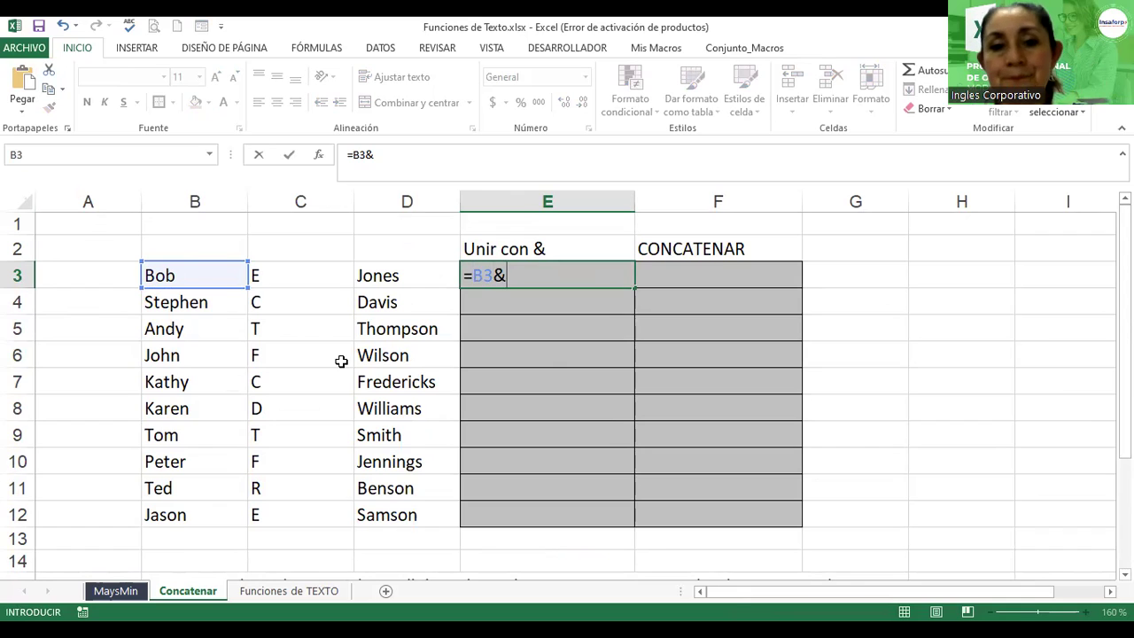
click(304, 271)
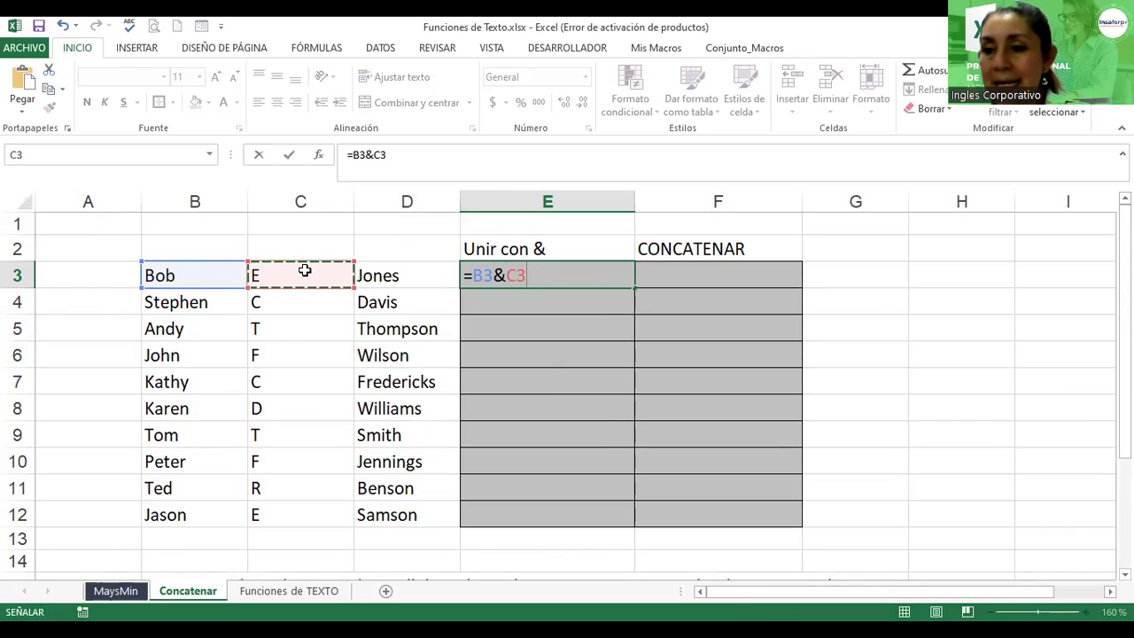
text(&)
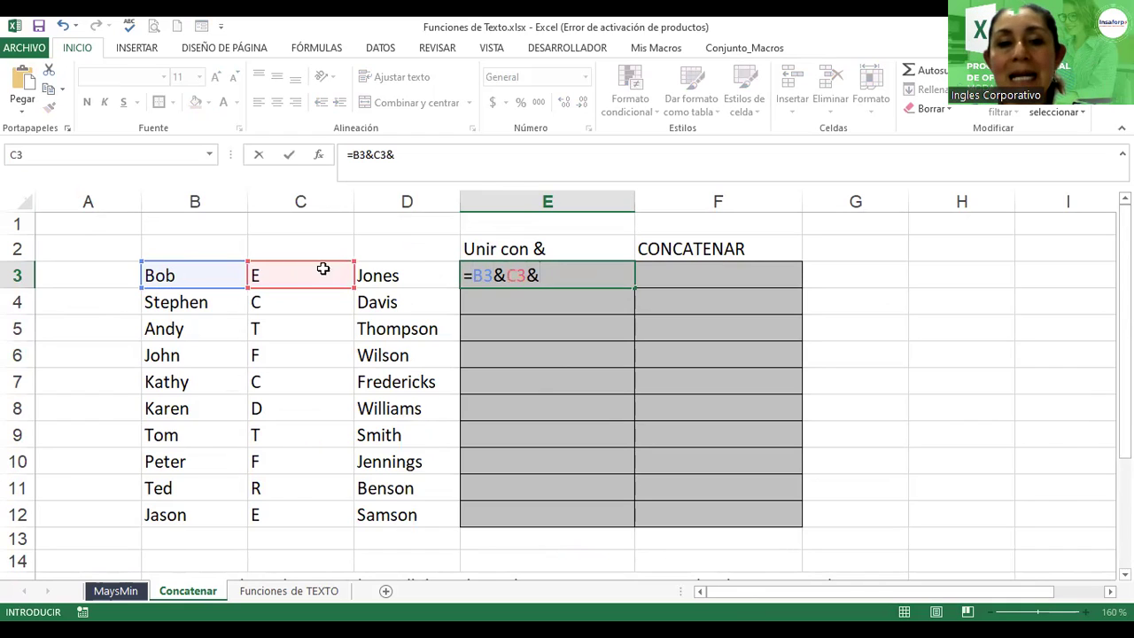
click(403, 266)
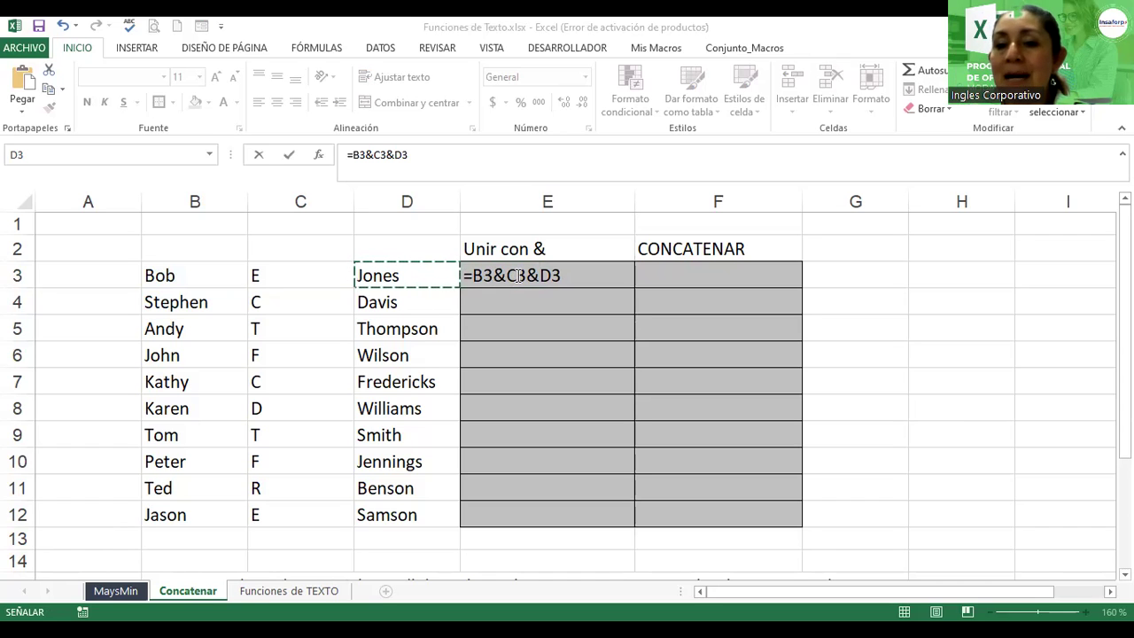
click(571, 278)
key(Return)
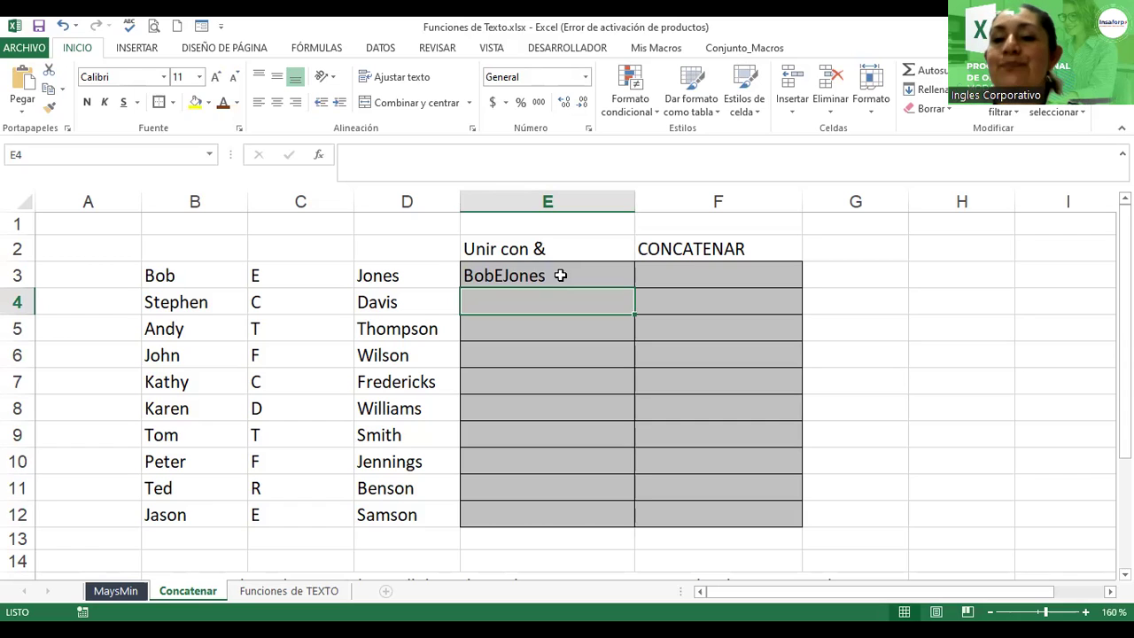
- Inspect the cell references used by the joining formula in E3
click(578, 278)
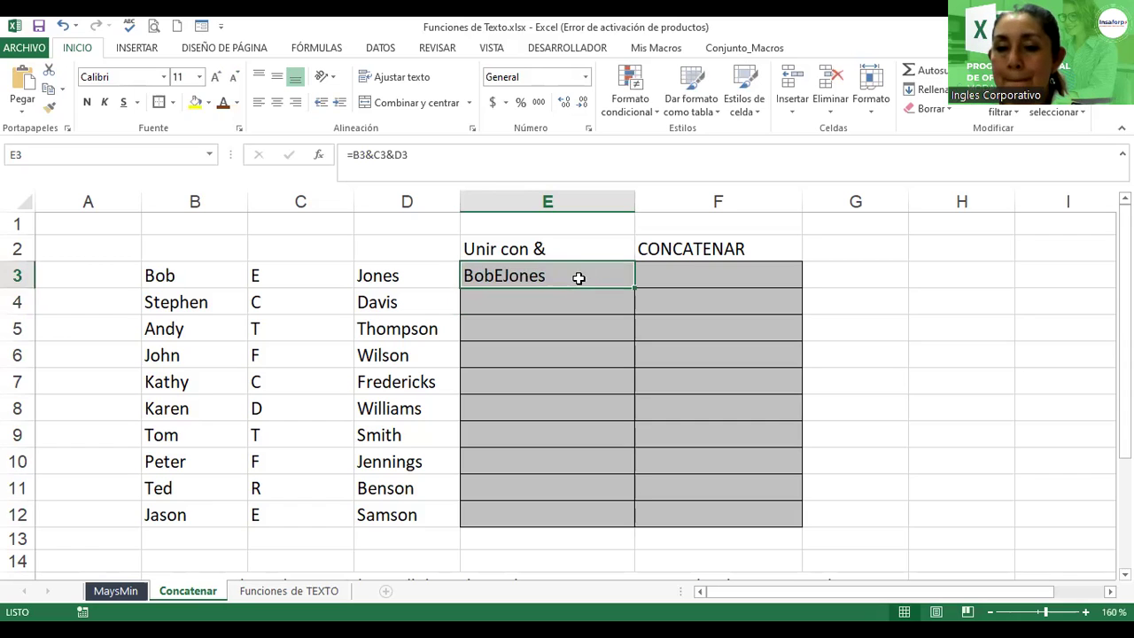
double_click(579, 278)
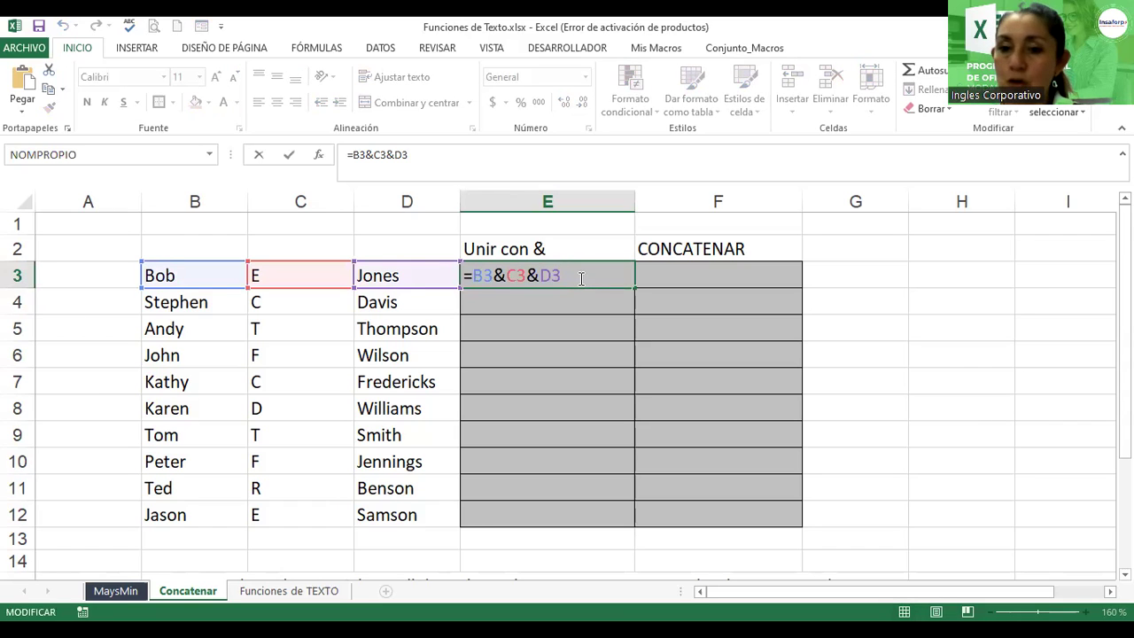
key(Return)
click(579, 278)
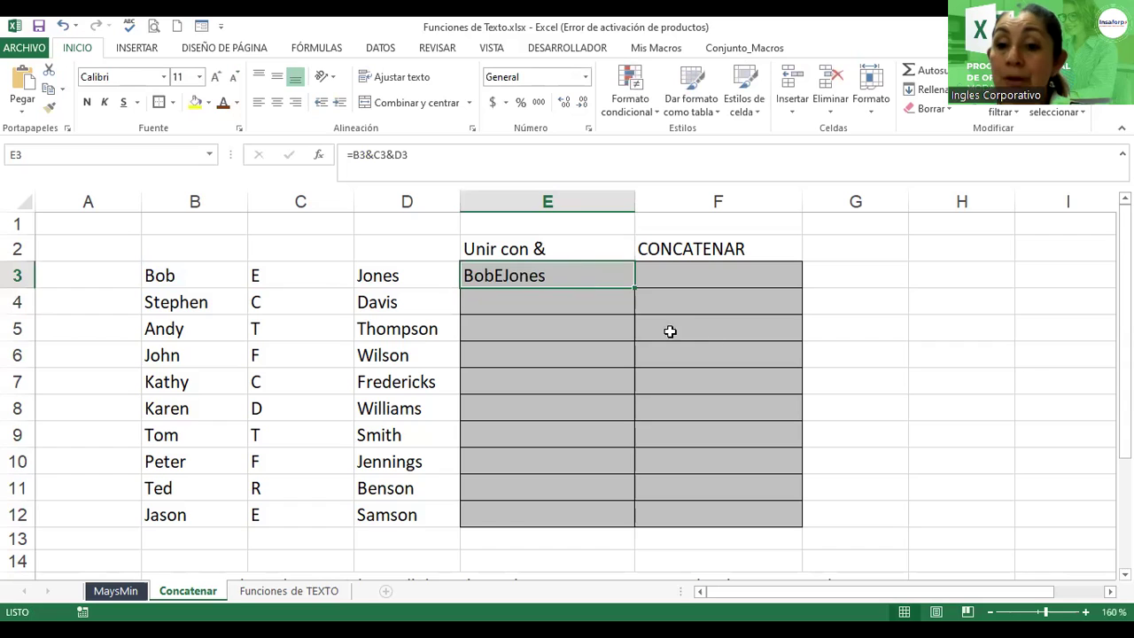
- Join the second row's name, initial and surname in E4 with the formula =B4&C4&D4
click(598, 303)
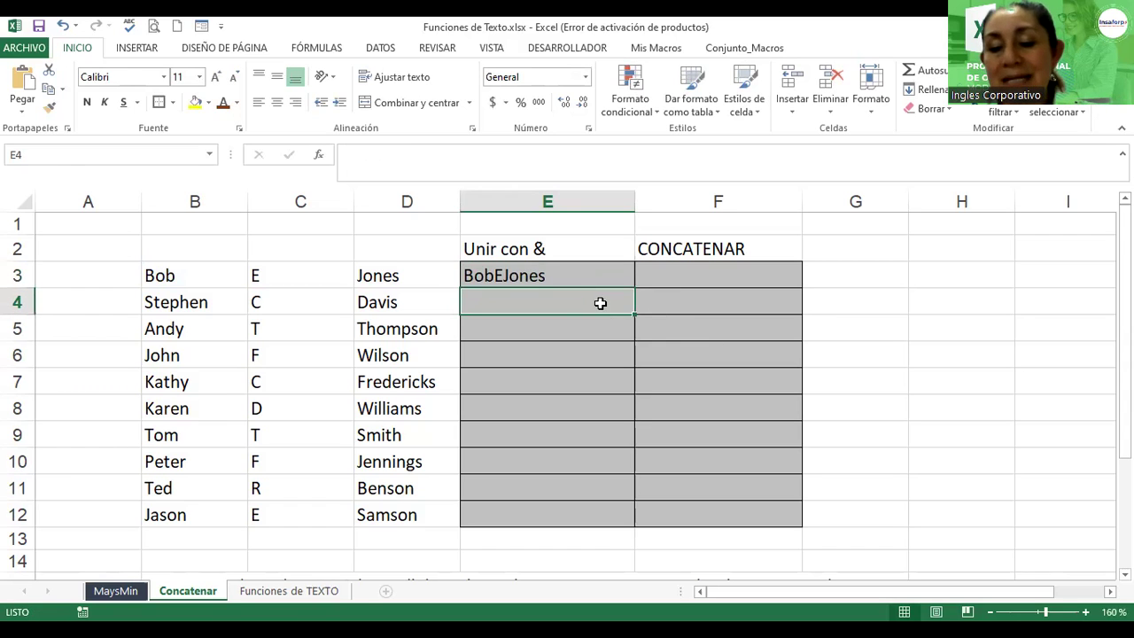
text(=)
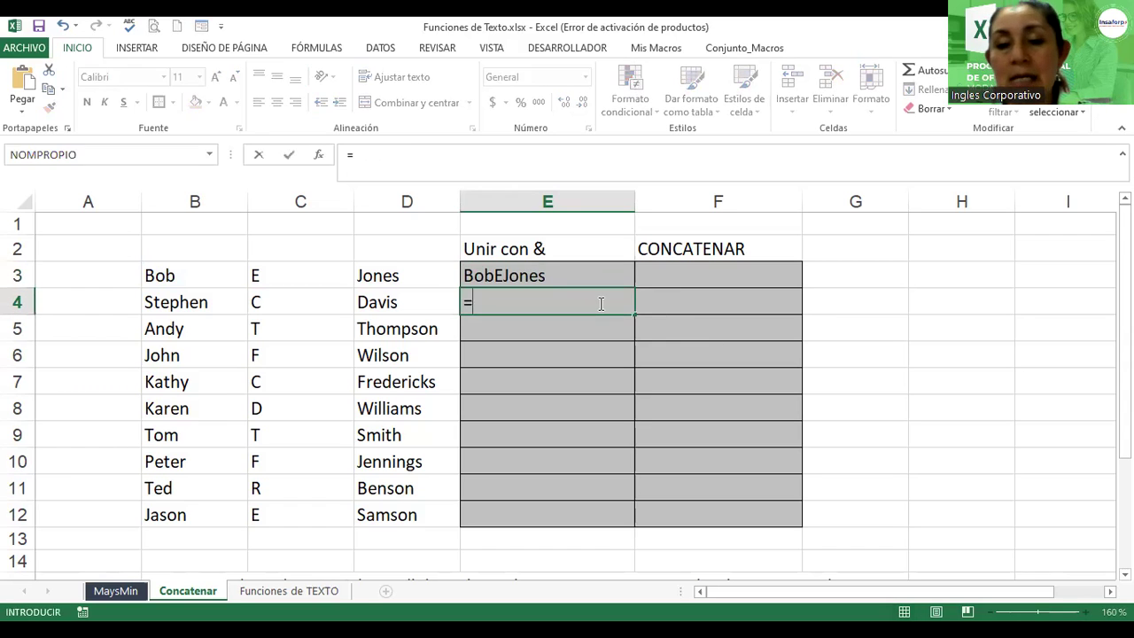
click(191, 303)
text(&)
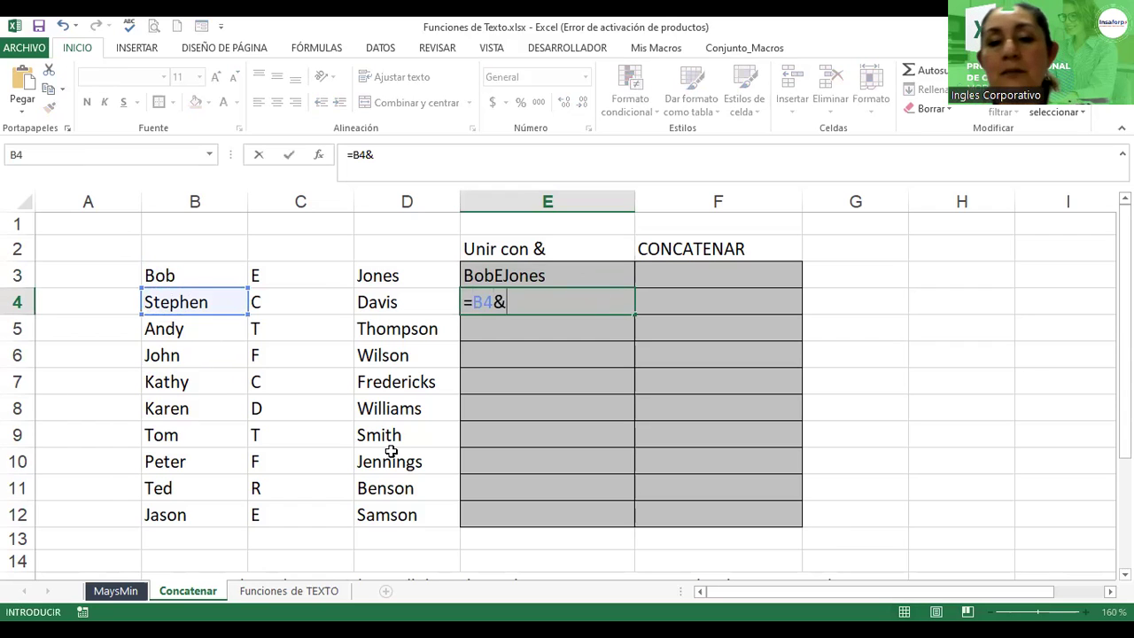
click(278, 295)
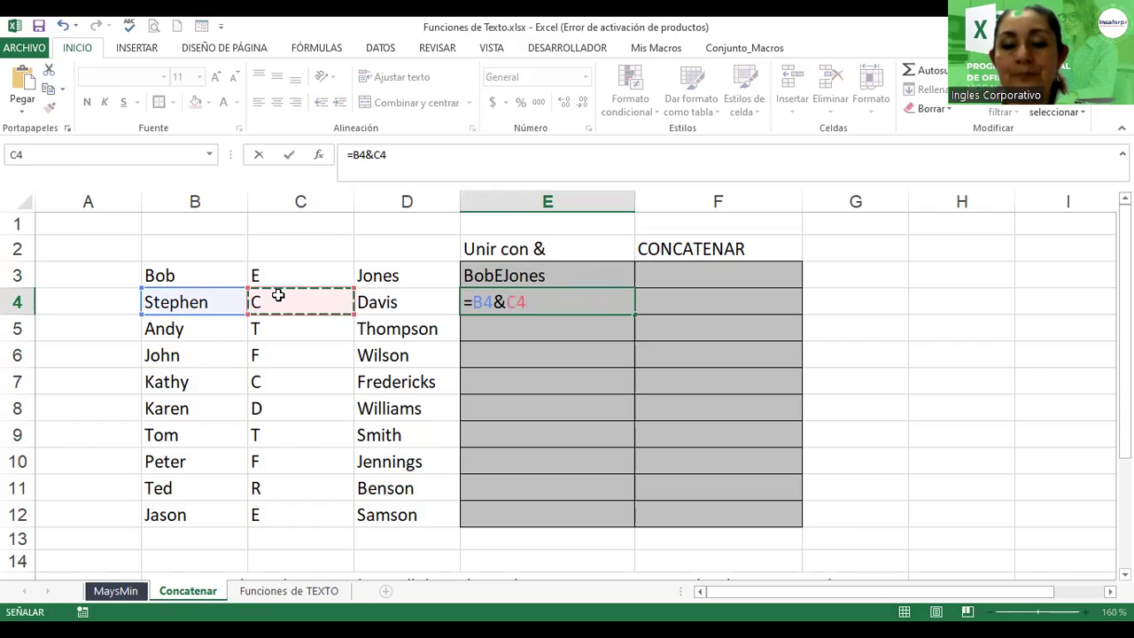
text(&)
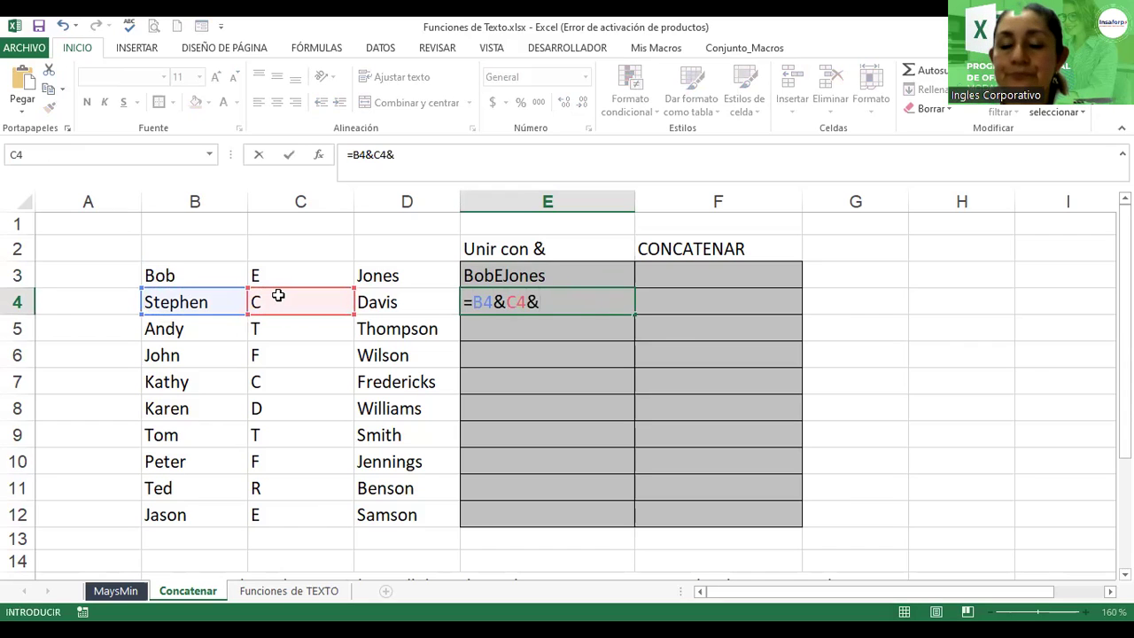
click(395, 296)
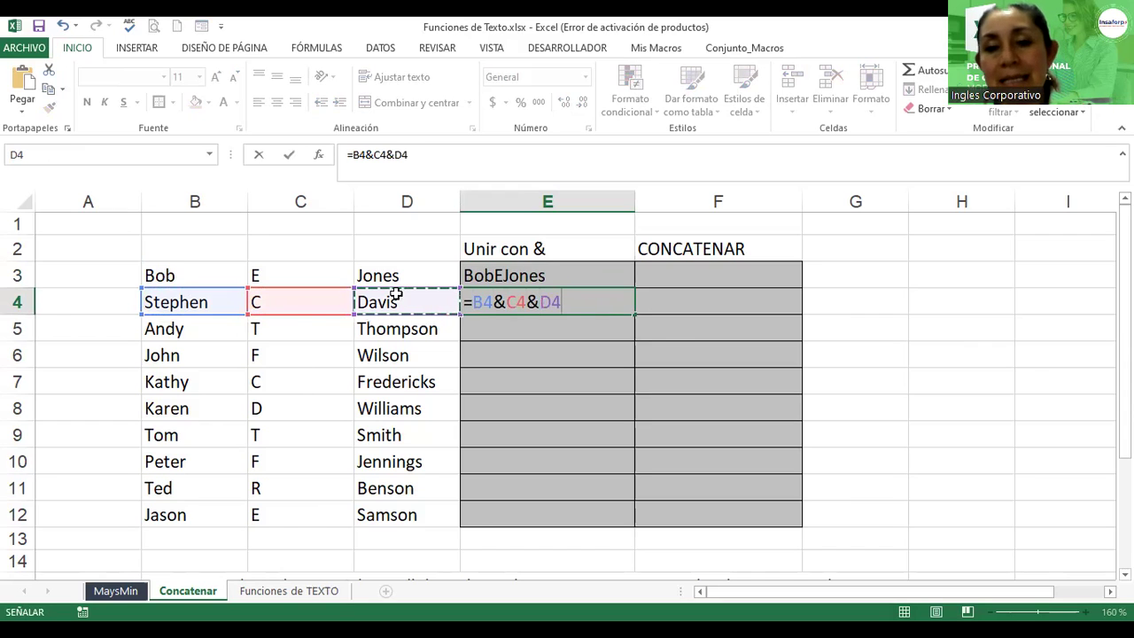
key(Return)
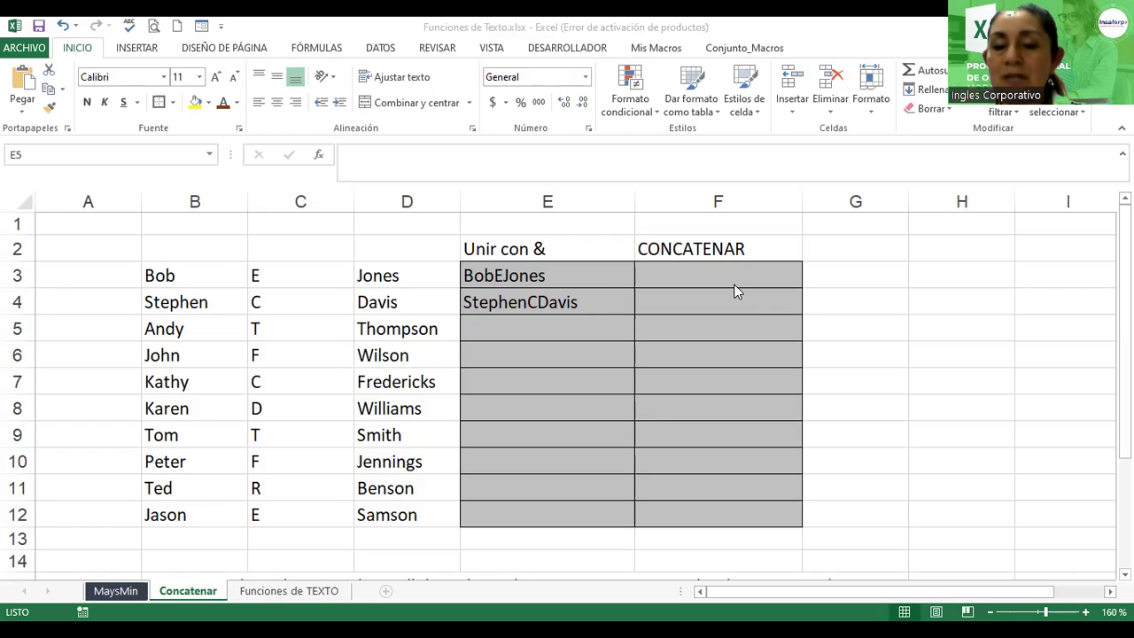
- Fill the joining formula in E4 down the Unir con & column through row 8
click(602, 302)
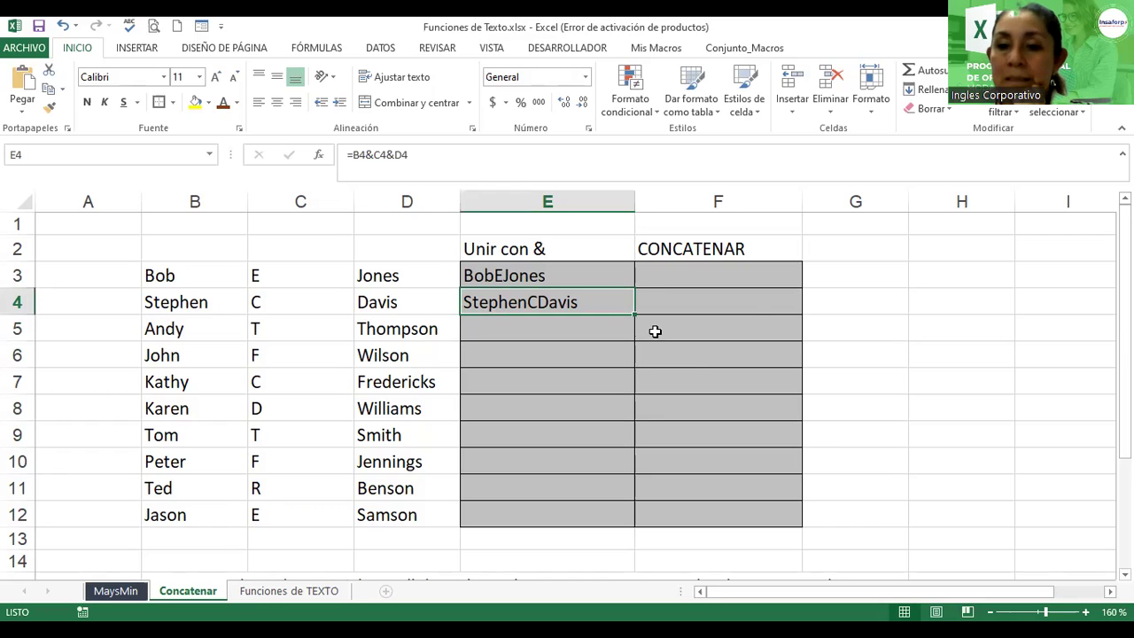
drag(633, 315, 628, 415)
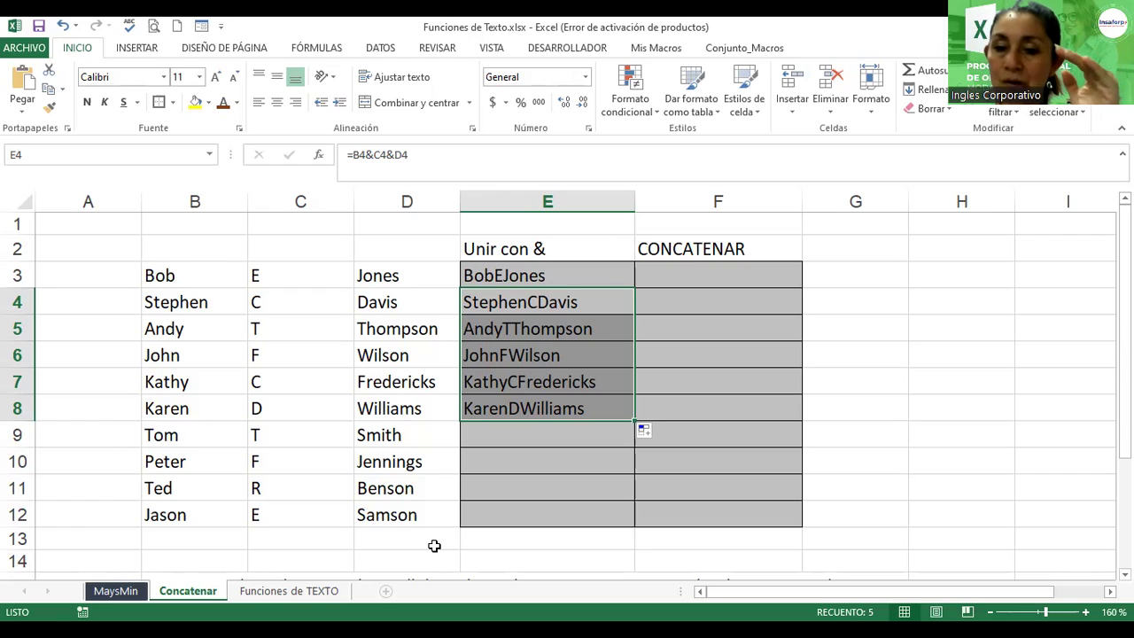
click(472, 347)
- Enter a test formula in G3 with spaces before the ampersands: =B3 &C3 &D3
click(852, 274)
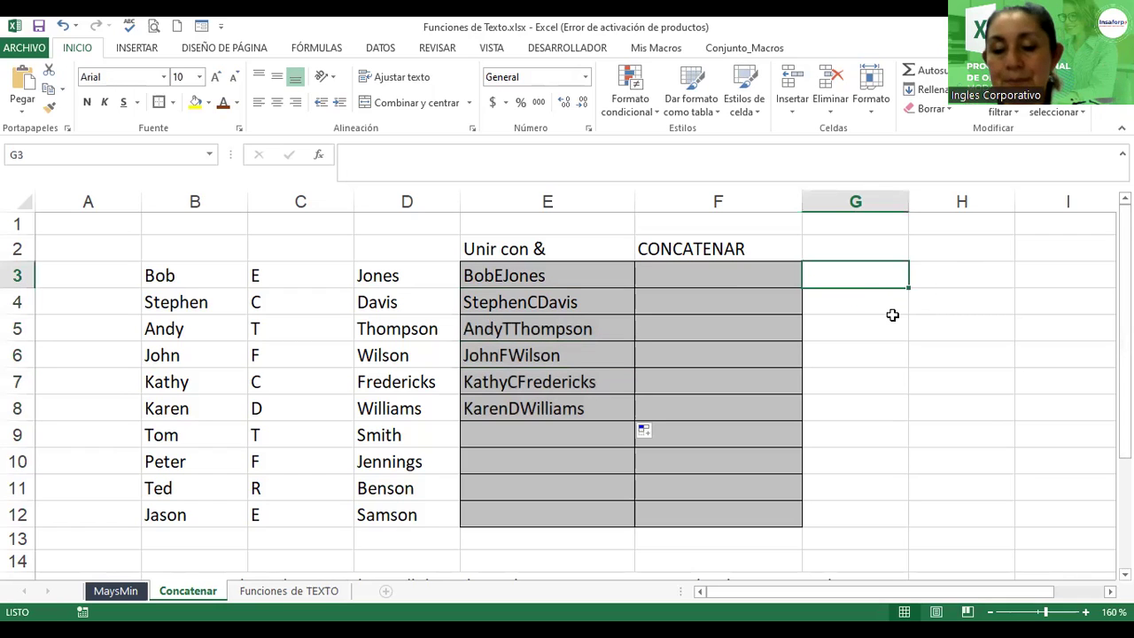
text(=)
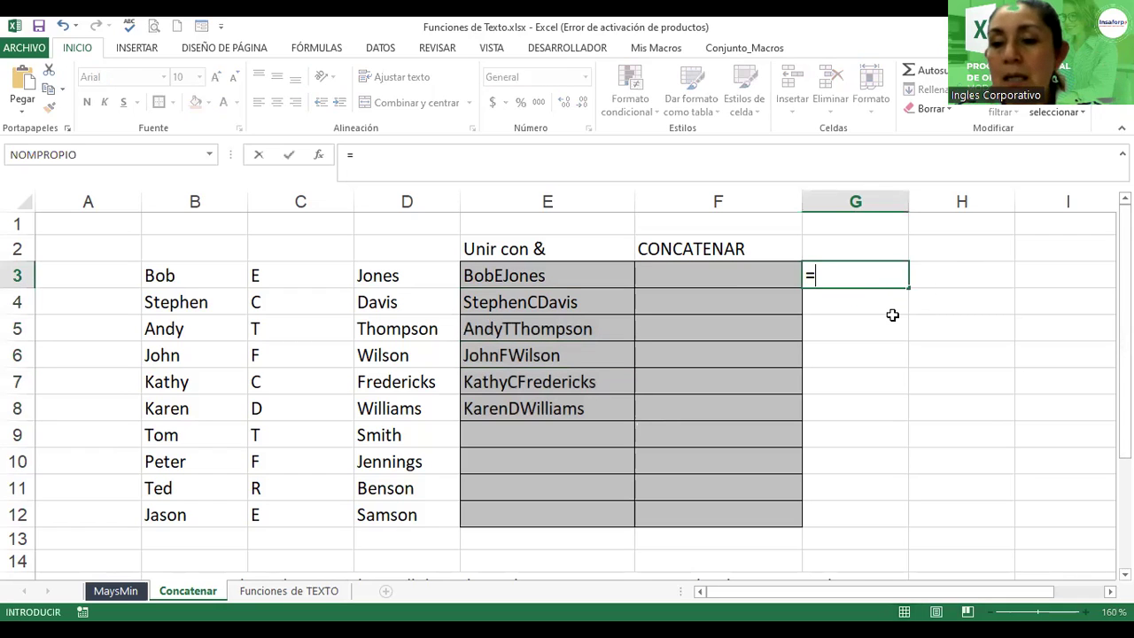
click(177, 279)
text(&)
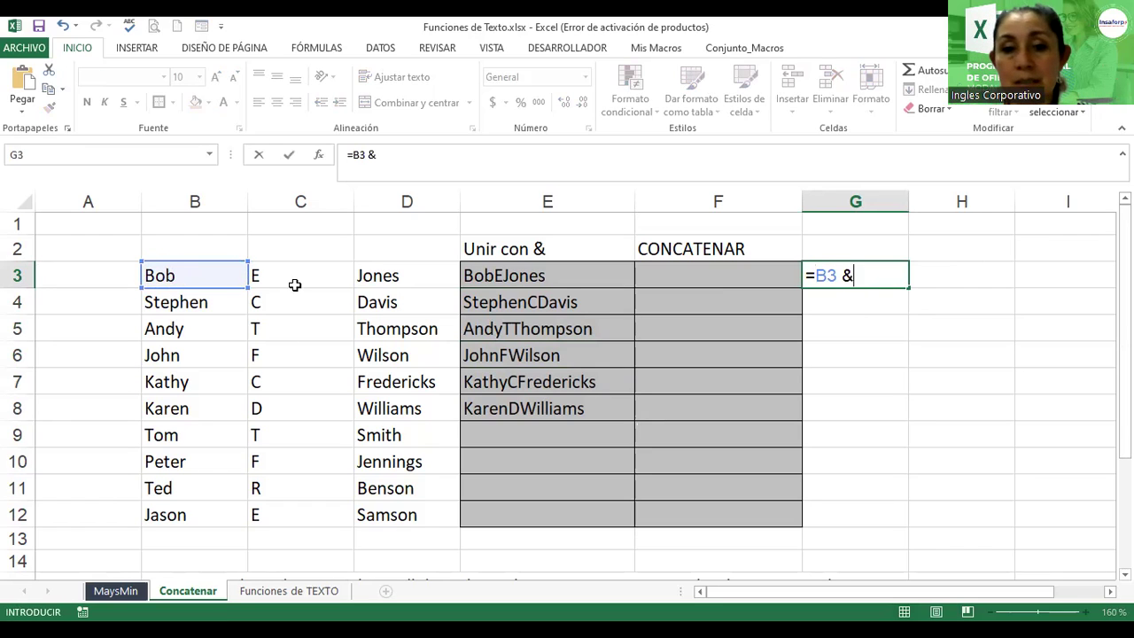
click(294, 271)
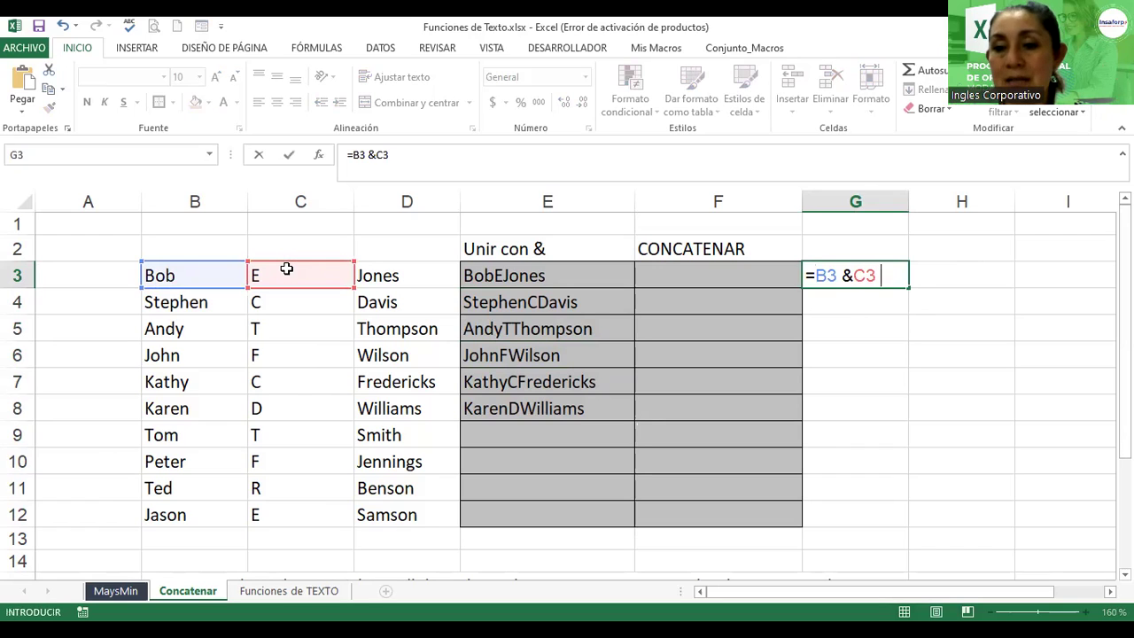
text(&)
click(374, 275)
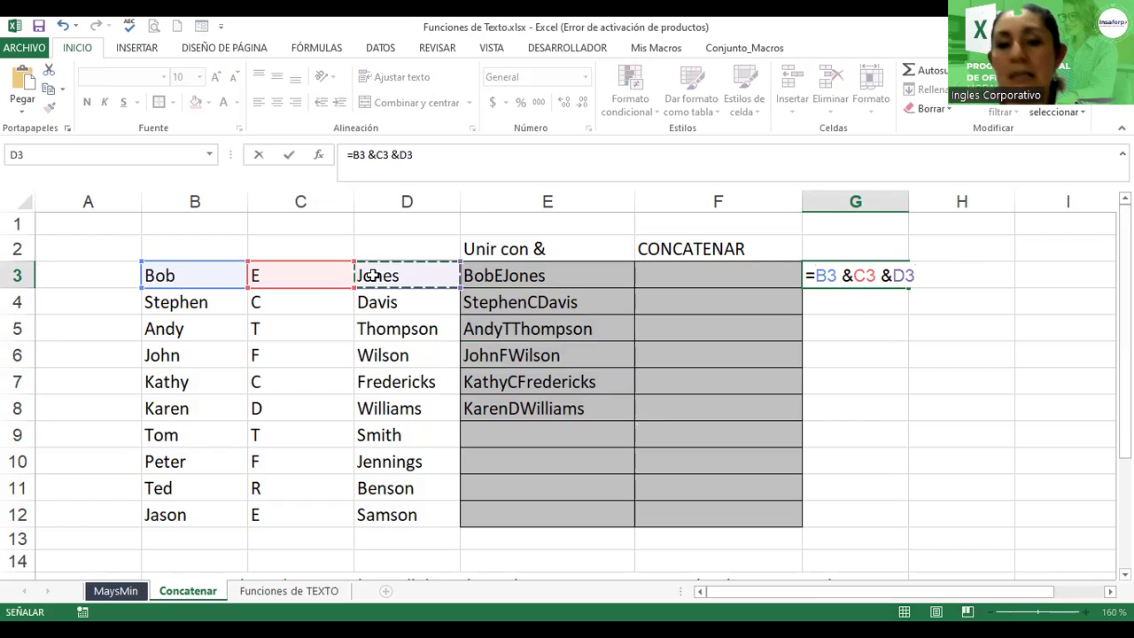
key(Return)
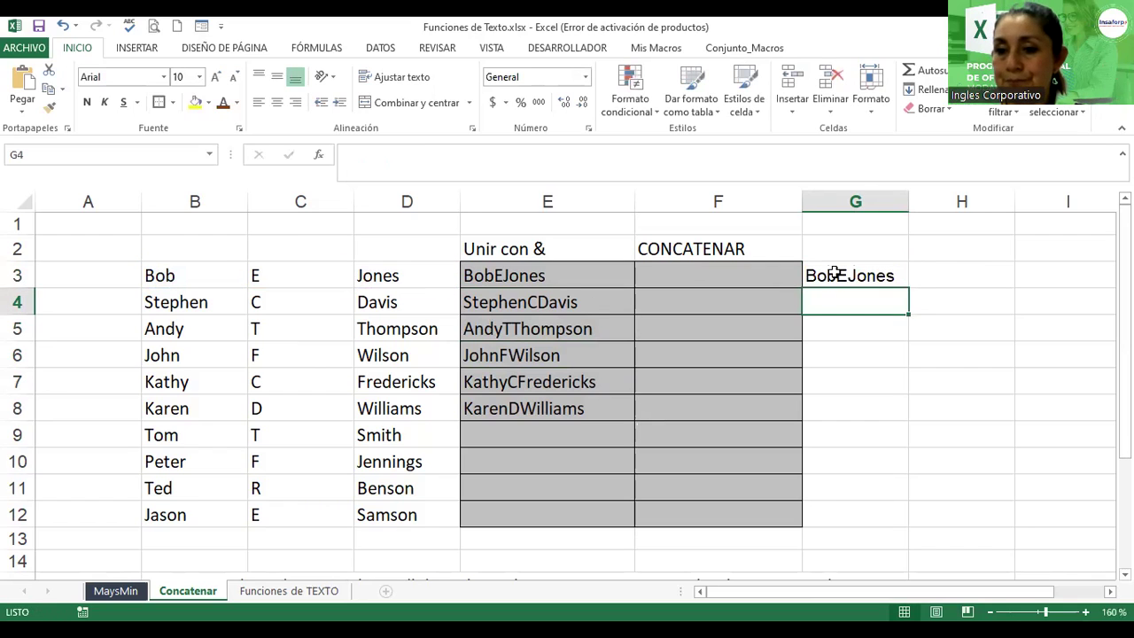
- Examine the spaced formula in G3 and the source cells it references
click(834, 273)
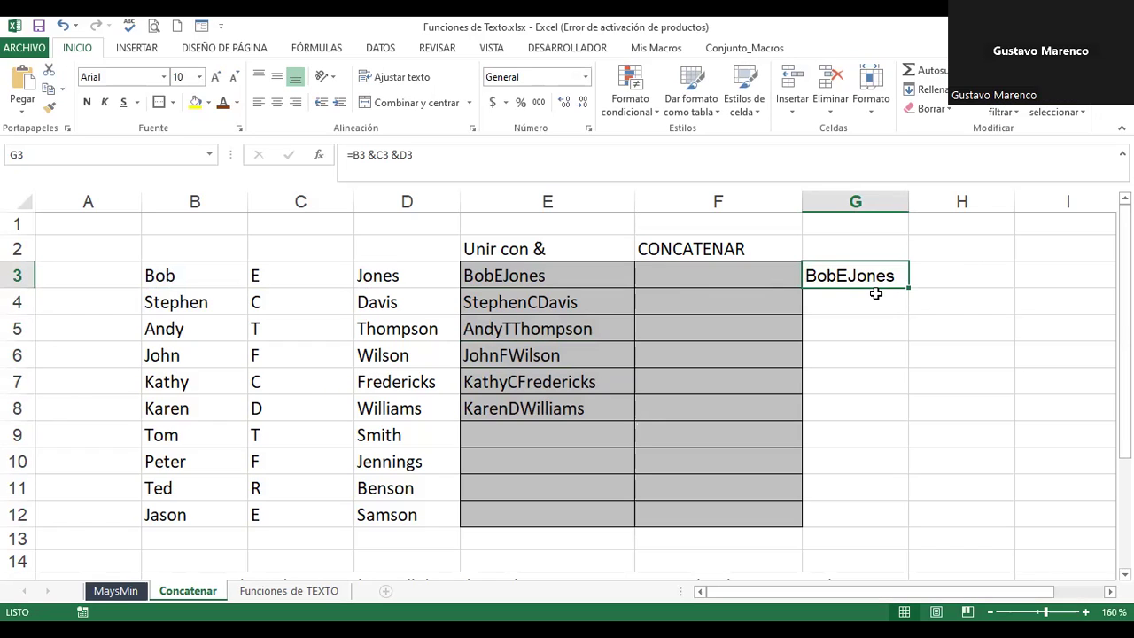
double_click(861, 274)
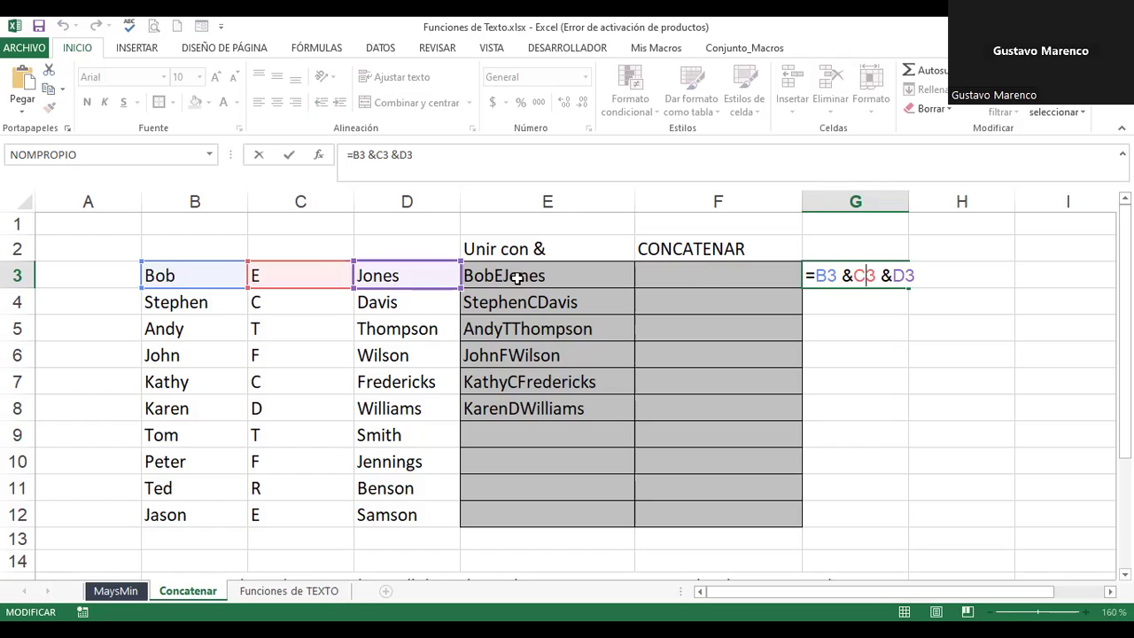
key(Return)
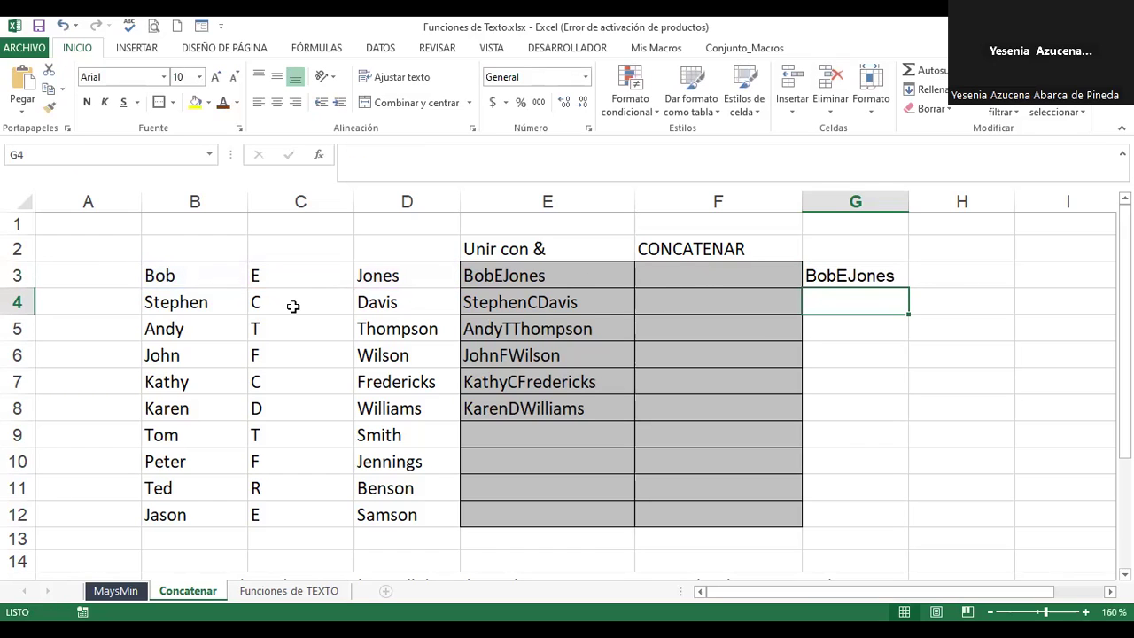
click(202, 270)
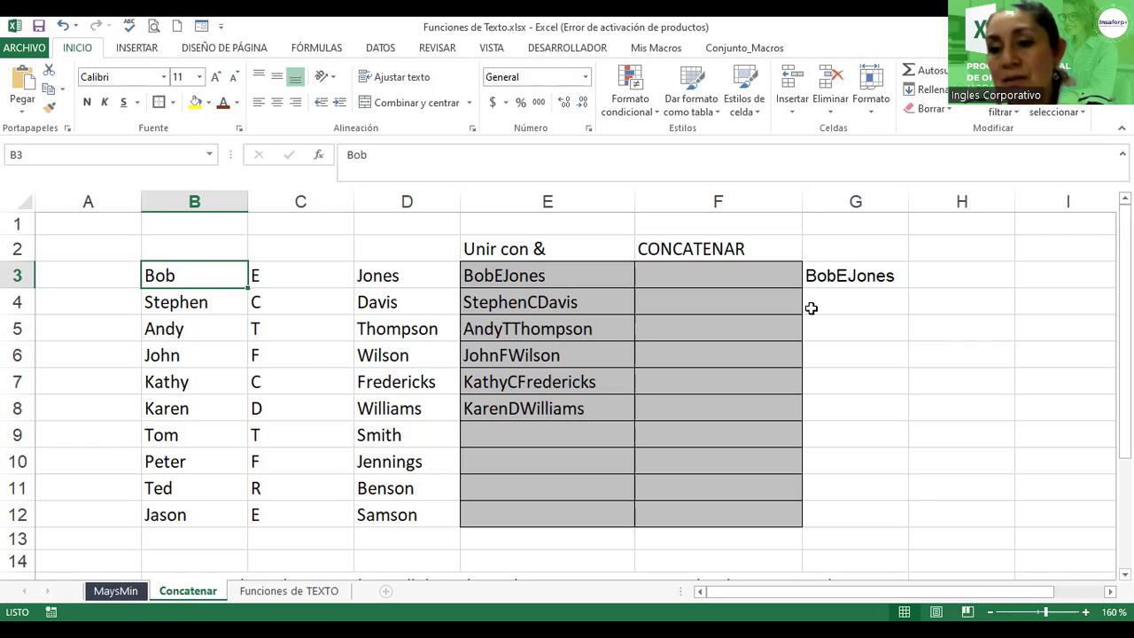
double_click(856, 275)
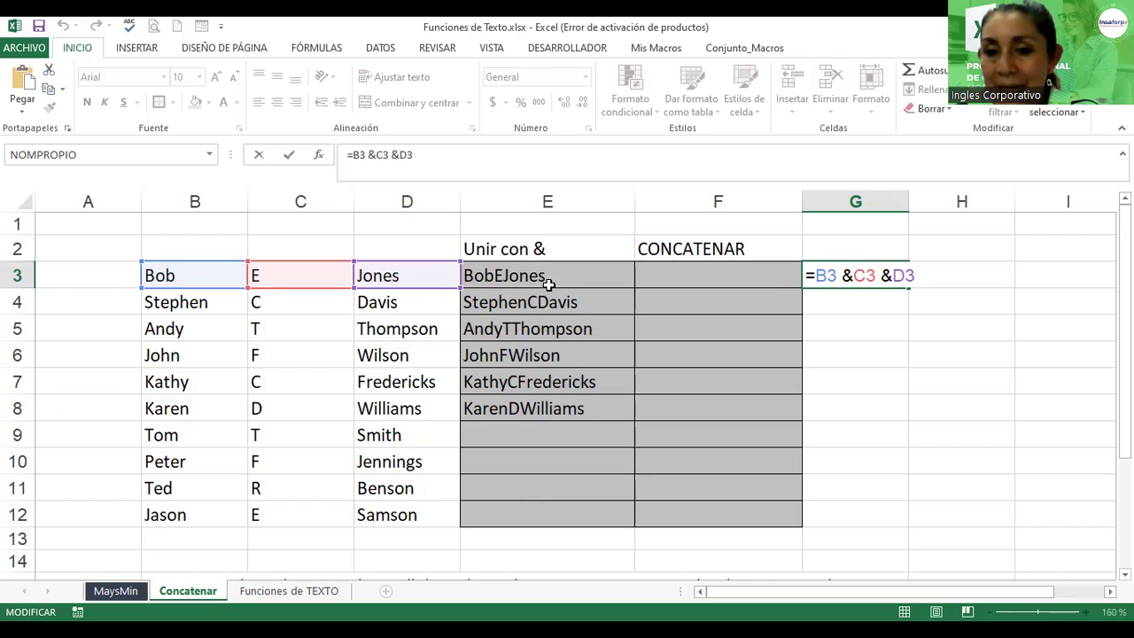
key(ctrl+Return)
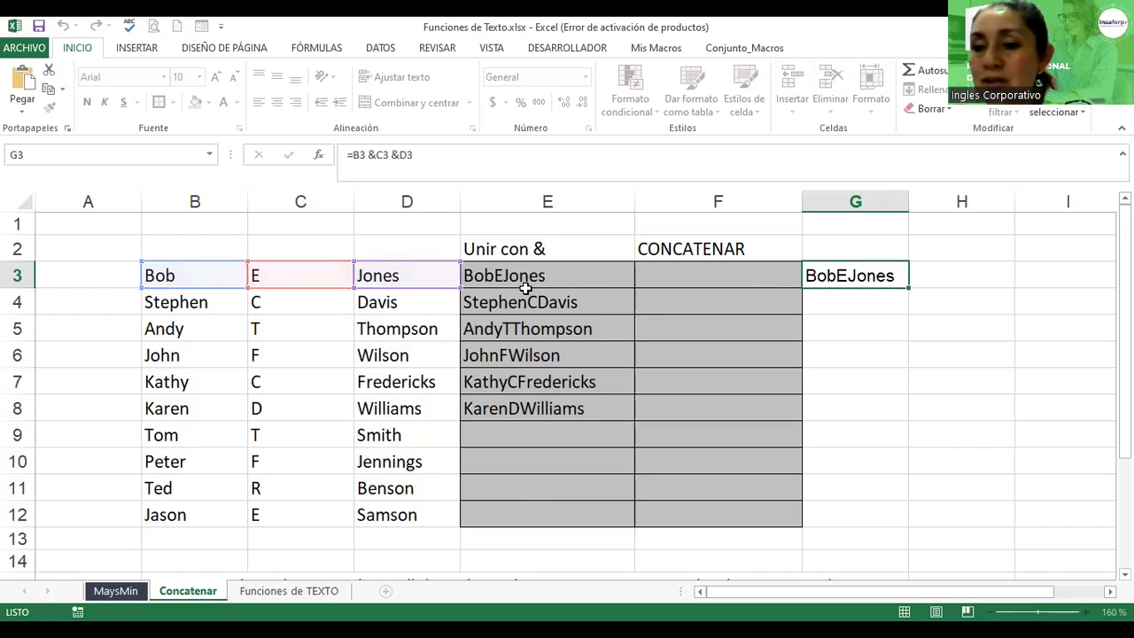
- Fill the joining formula in E8 down the Unir con & column through row 12
drag(506, 277, 494, 412)
click(625, 415)
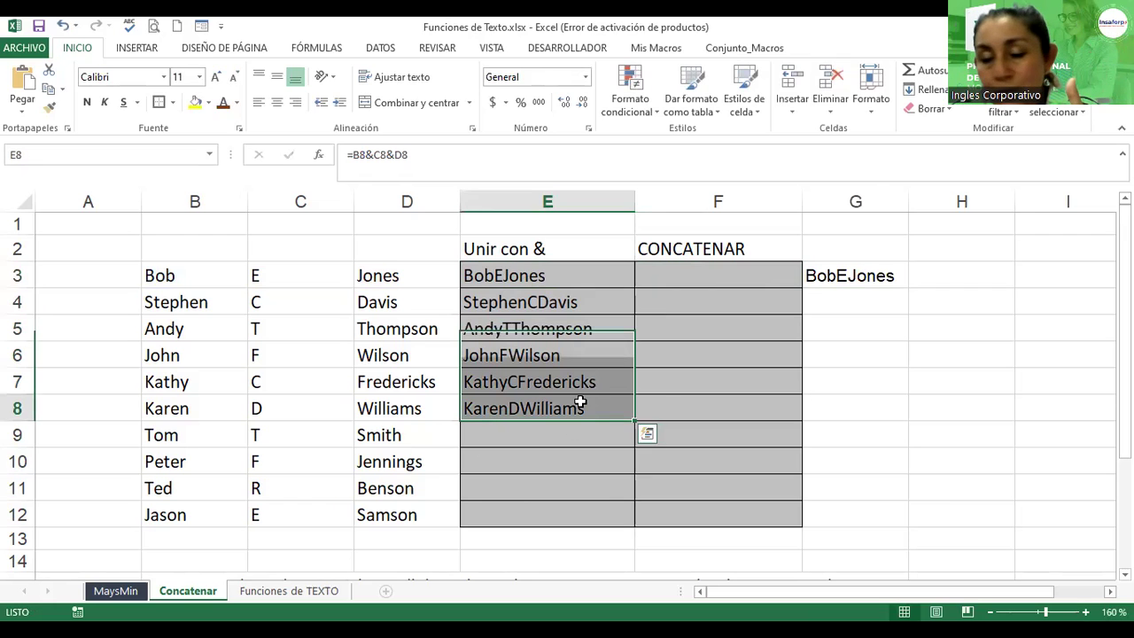
drag(634, 418, 634, 522)
click(177, 408)
click(274, 406)
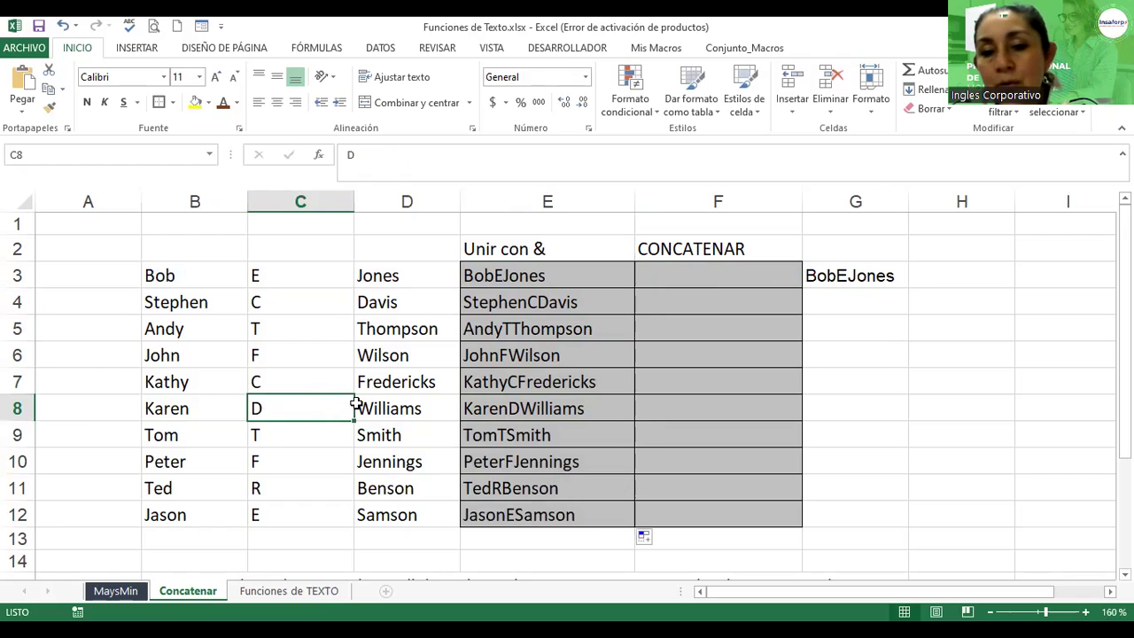
double_click(526, 275)
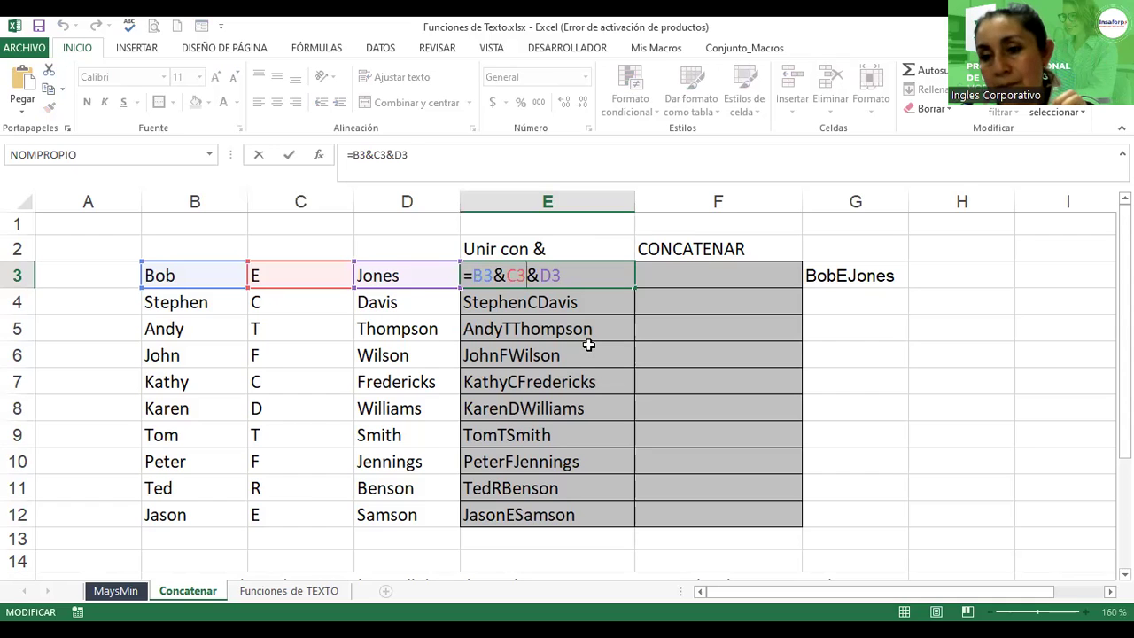
- Join the first row's name, initial and surname in F3 with the formula =CONCATENAR(B3;C3;D3)
click(683, 279)
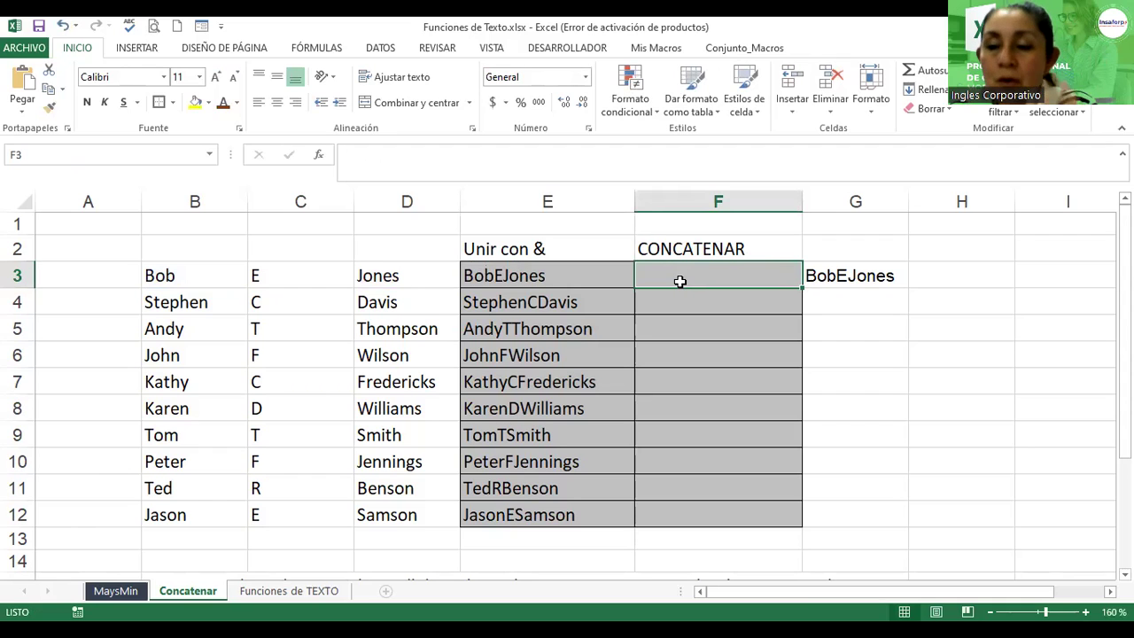
text(=)
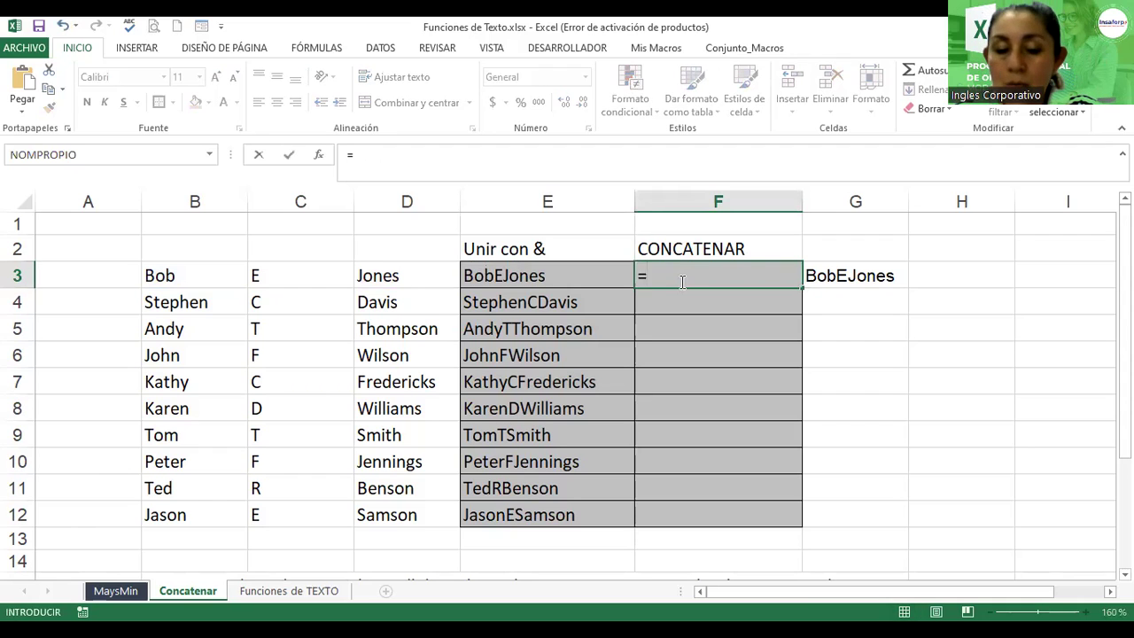
text(cont)
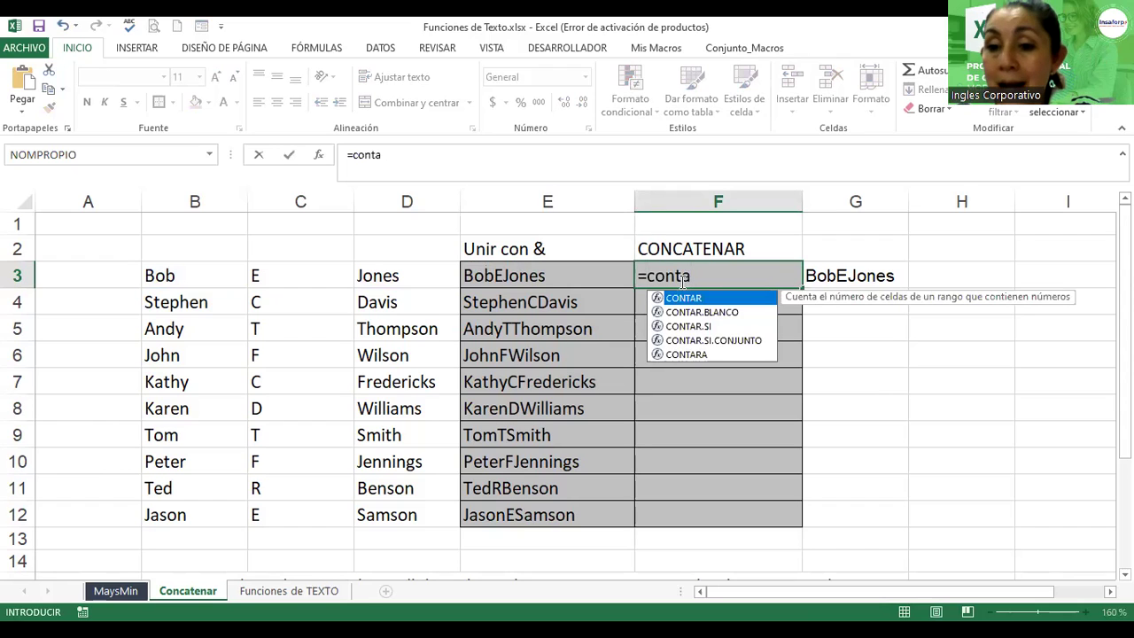
text(a)
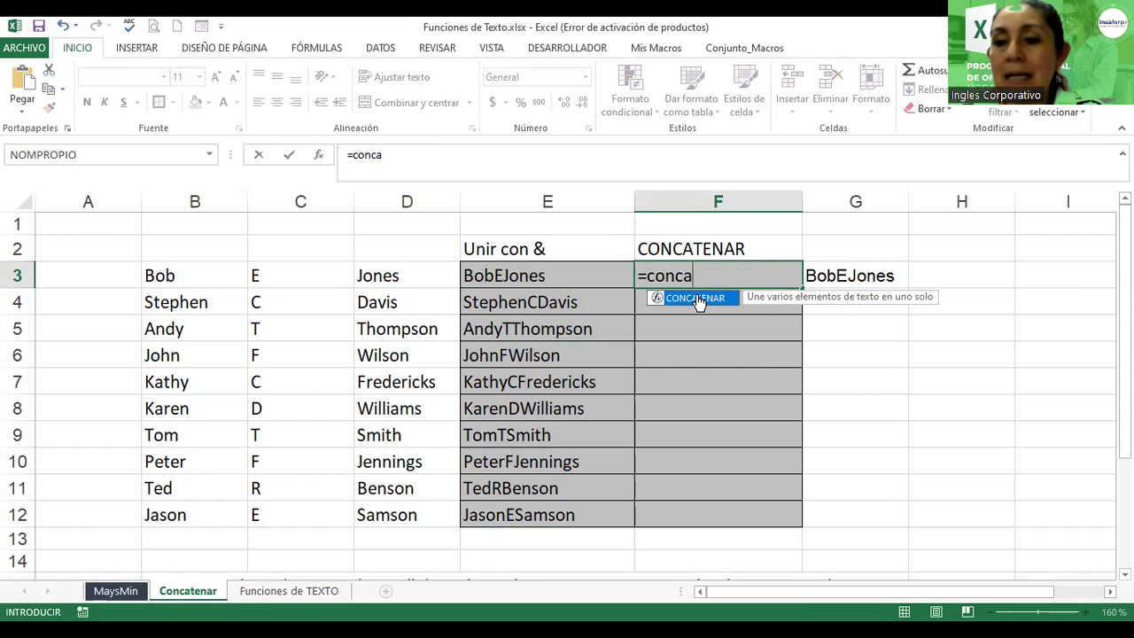
double_click(697, 299)
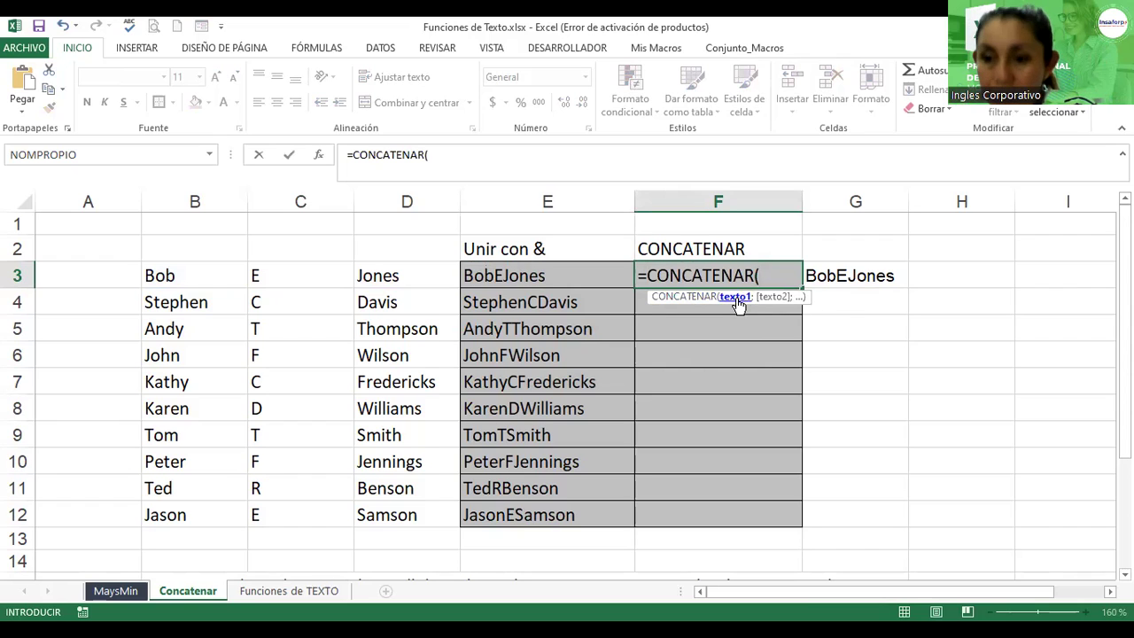
click(193, 277)
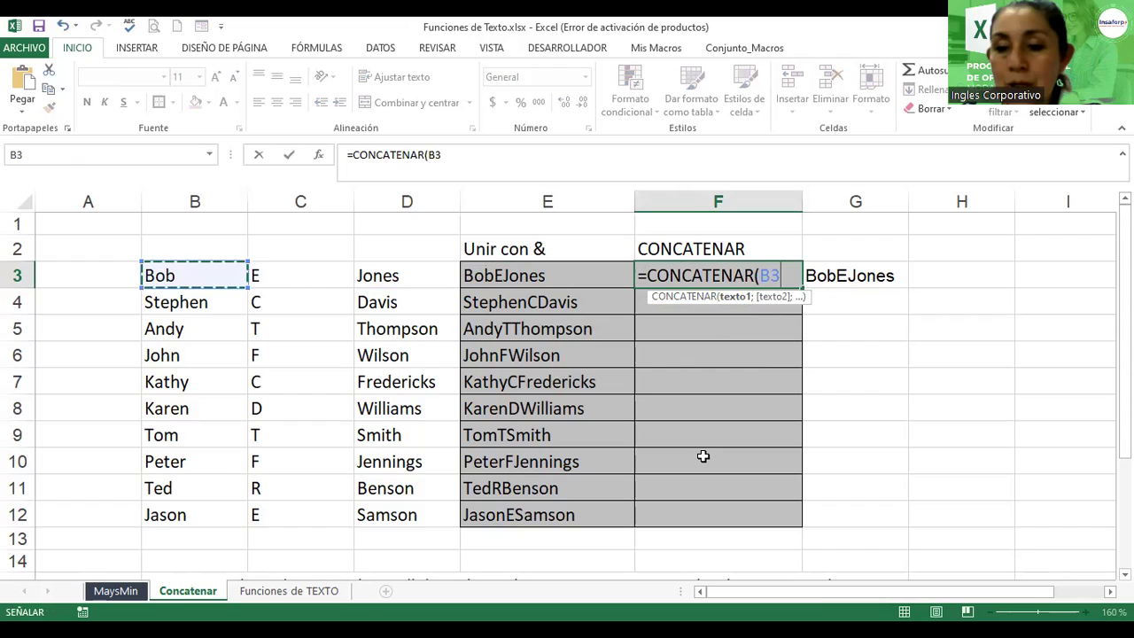
text(;)
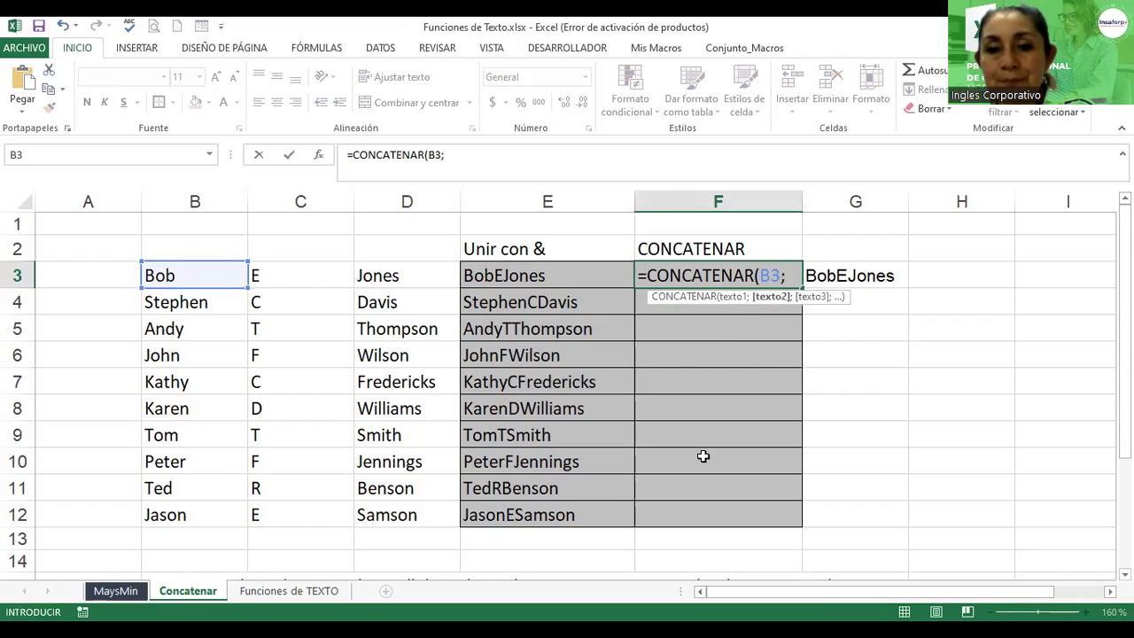
click(299, 275)
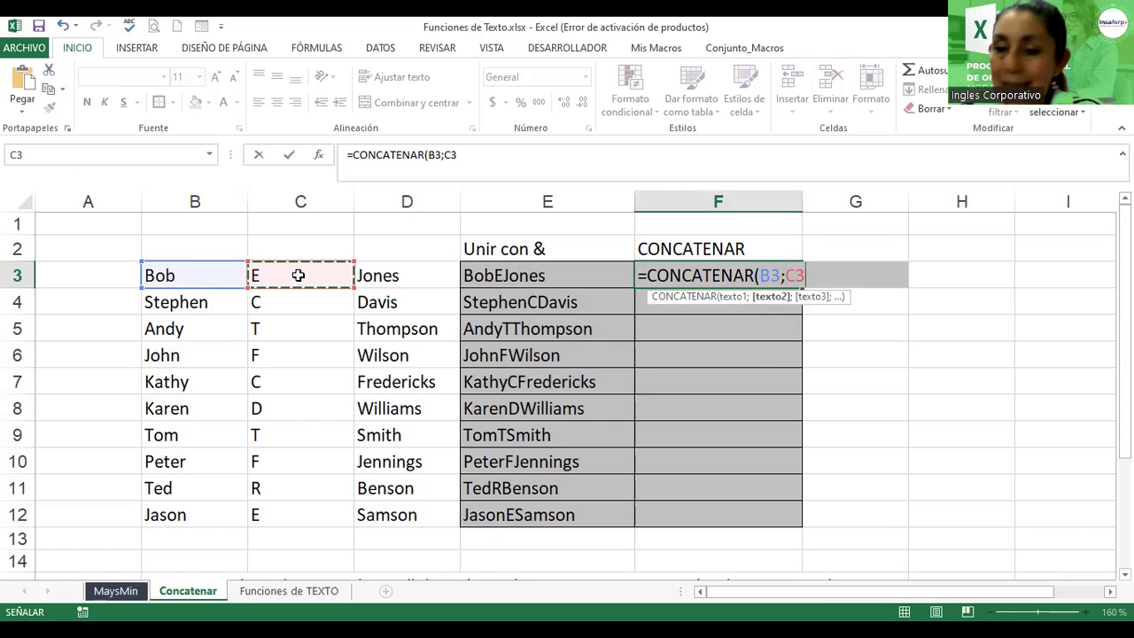
text(;)
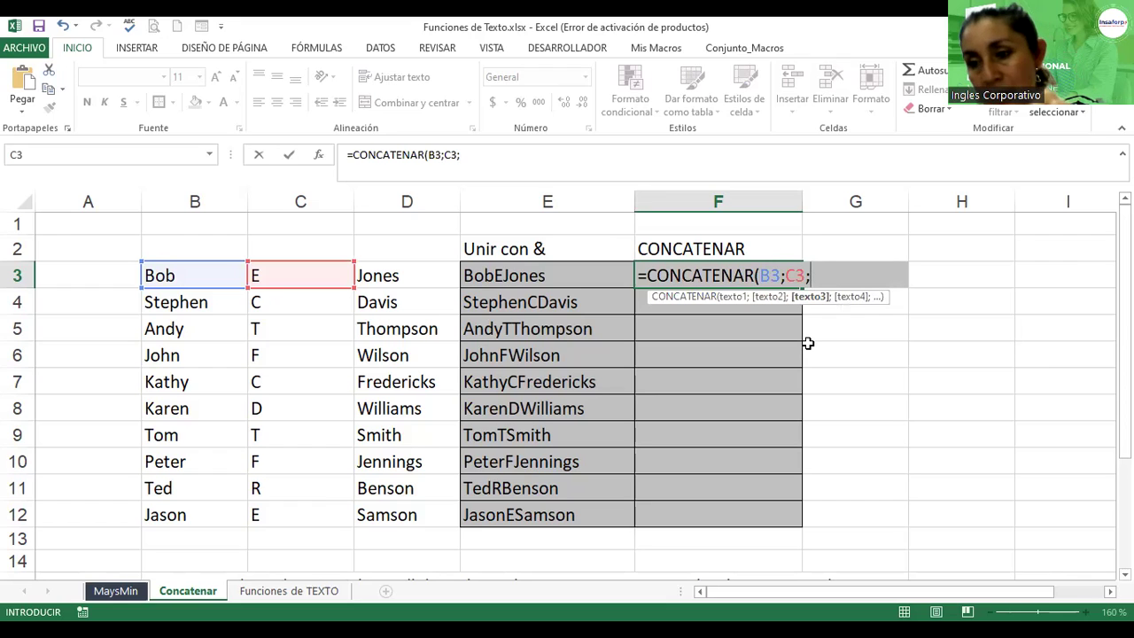
click(393, 276)
text())
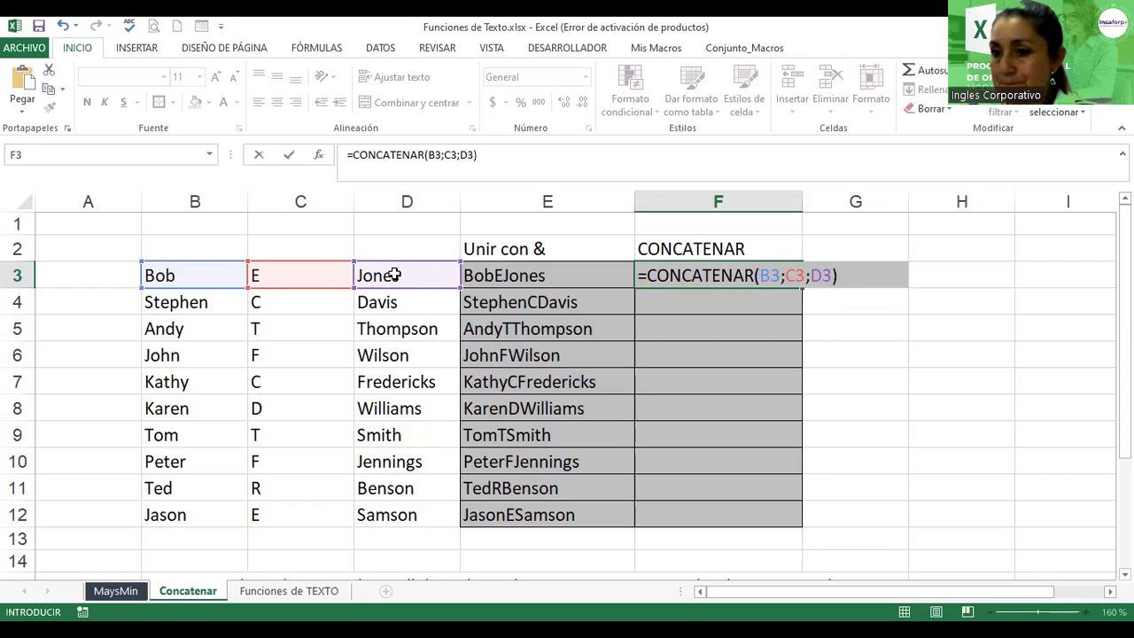
key(Return)
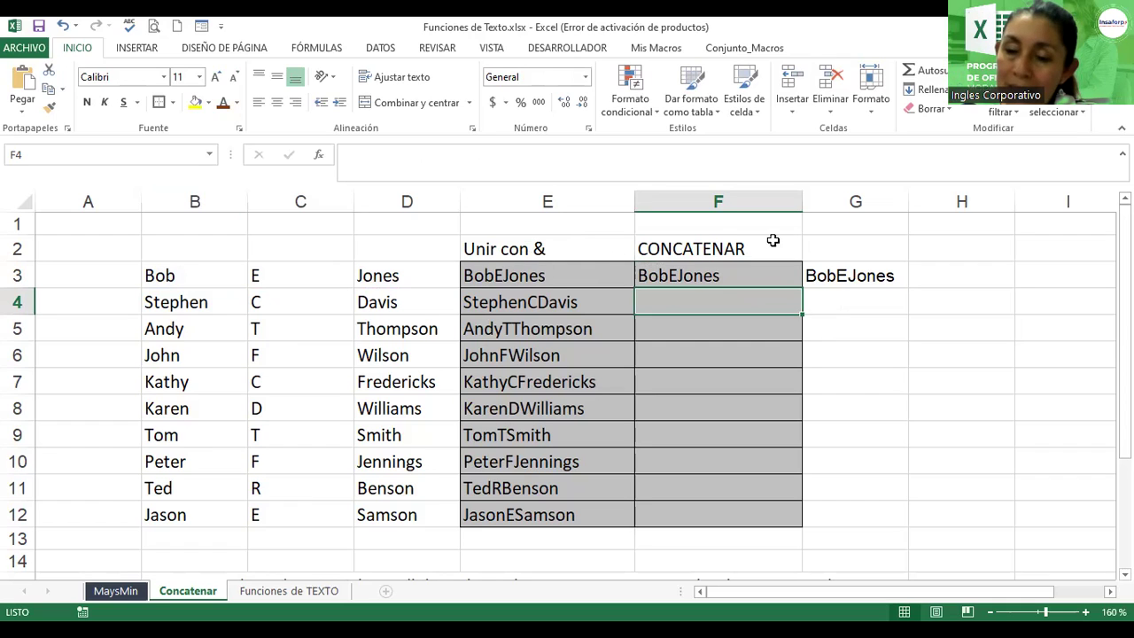
- Remove the spaces before both ampersands in the G3 test formula, leaving =B3&C3&D3
click(701, 279)
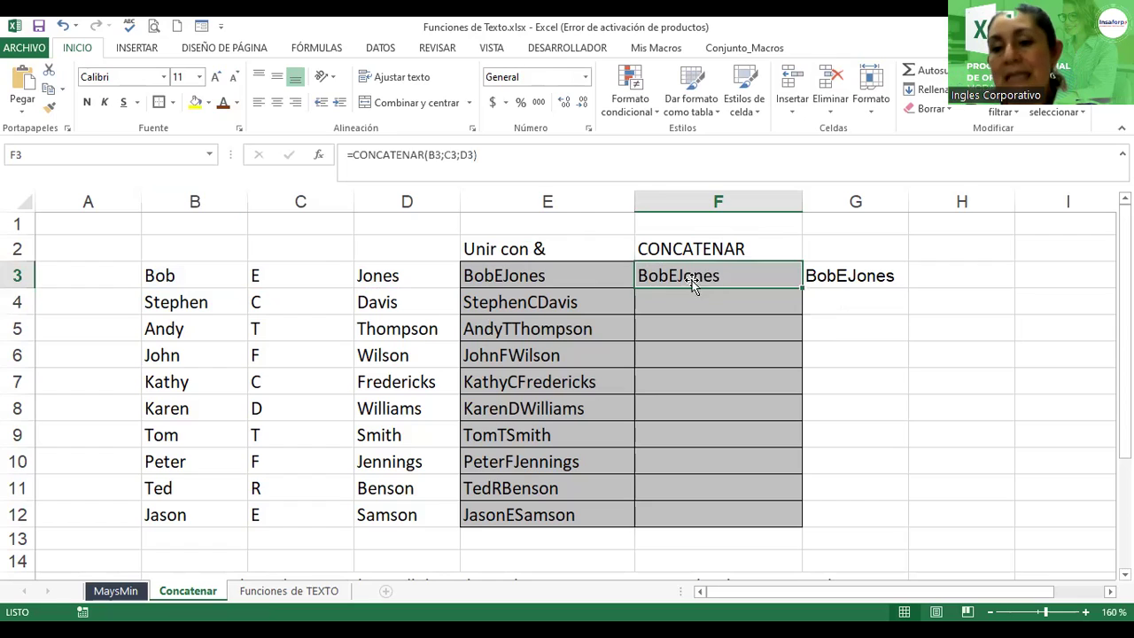
click(550, 277)
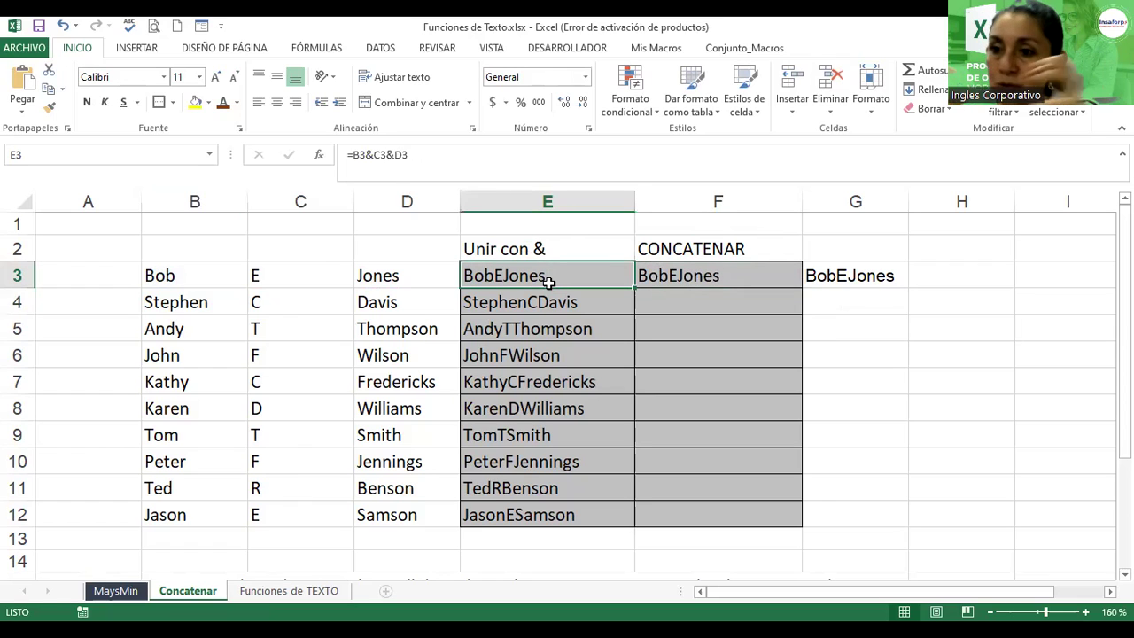
click(852, 271)
double_click(866, 276)
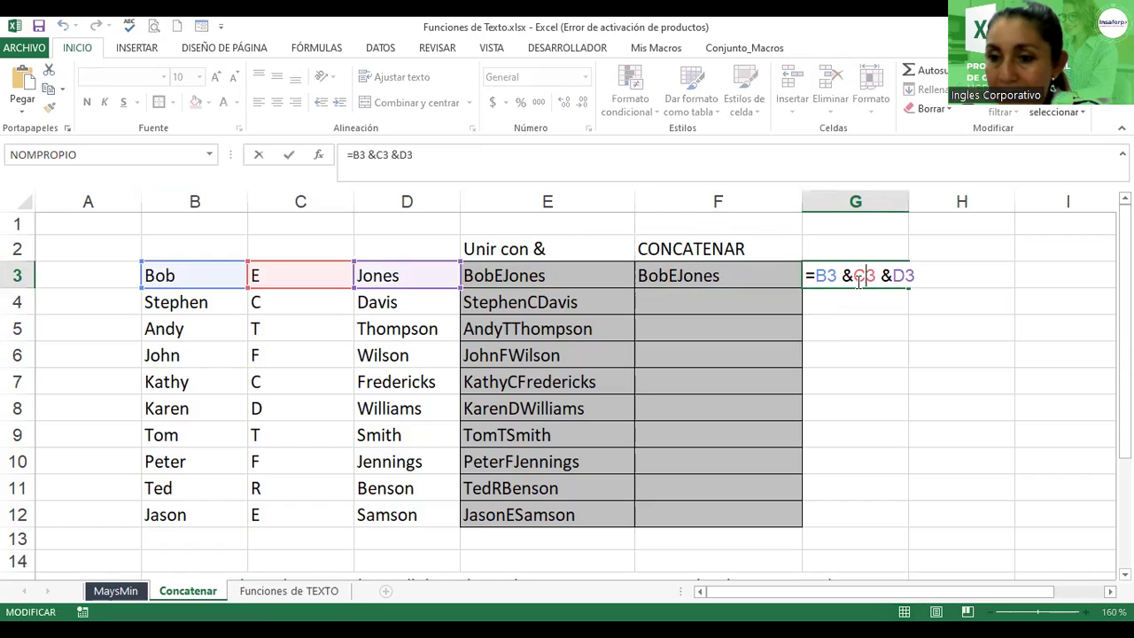
key(BackSpace)
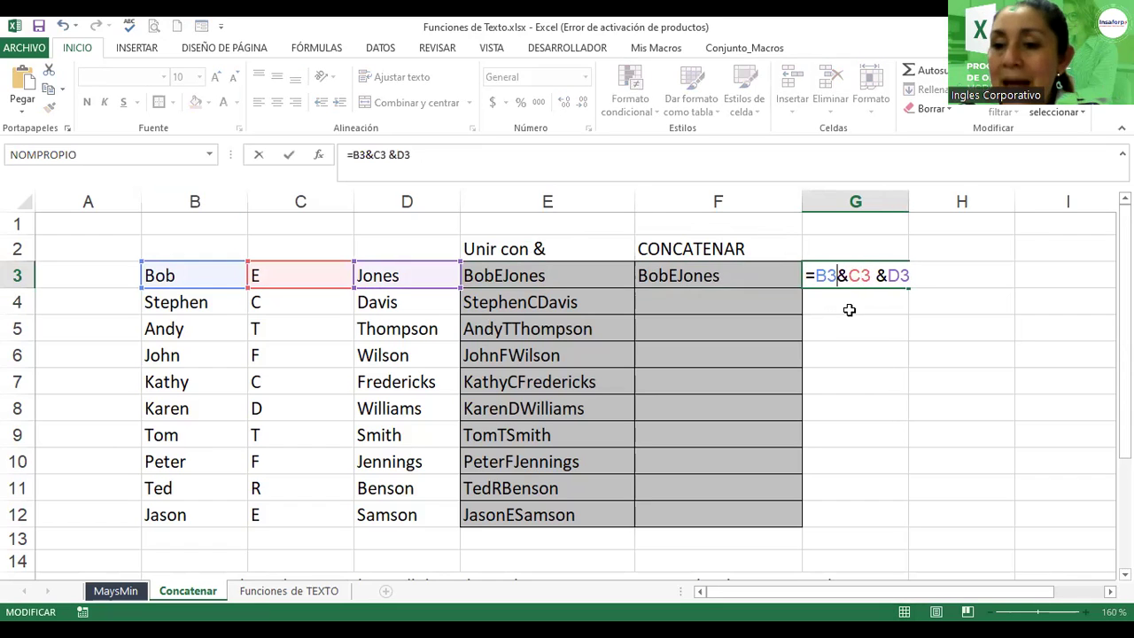
key(Right)
key(Right)
key(Right)
key(Delete)
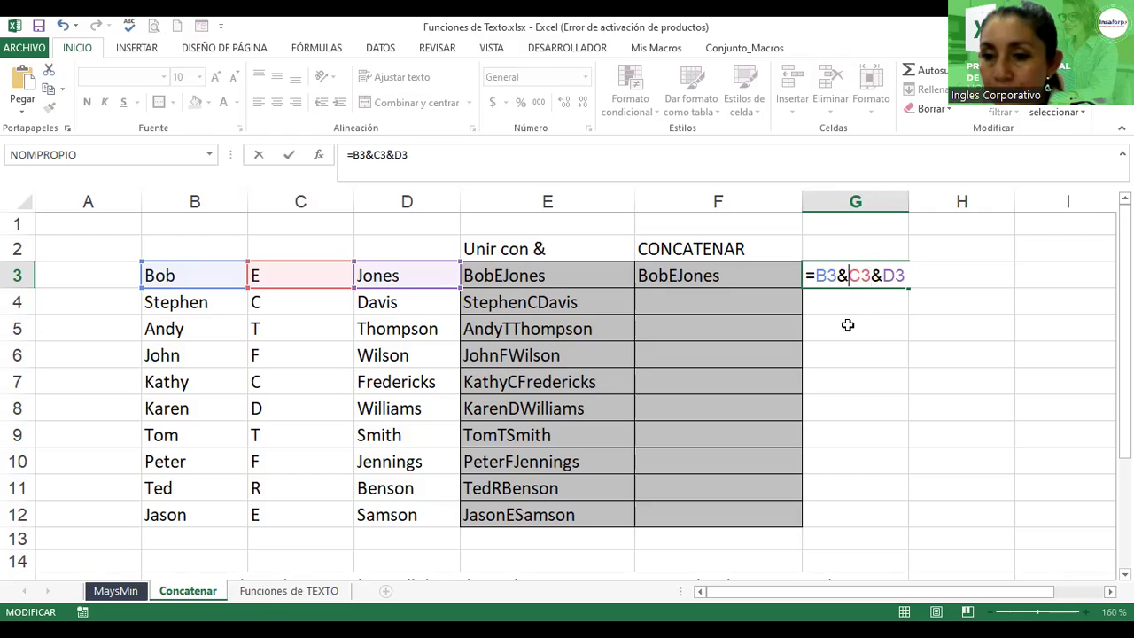
- Insert a quoted space and an ampersand before C3 in the G3 formula, giving =B3&" "&C3&D3
text(")
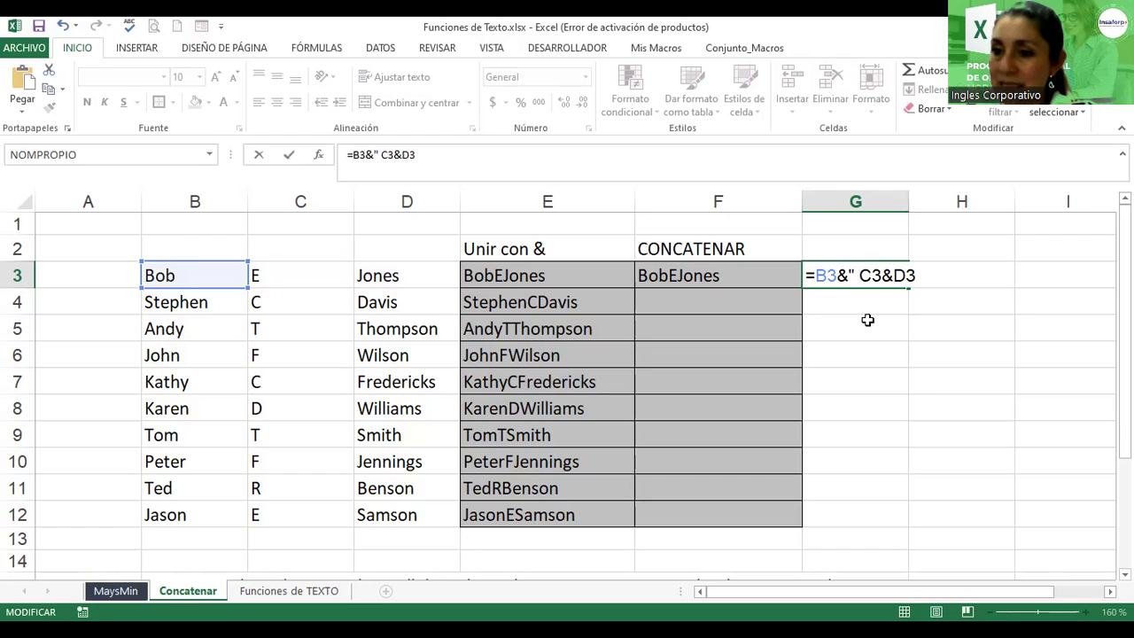
text( ")
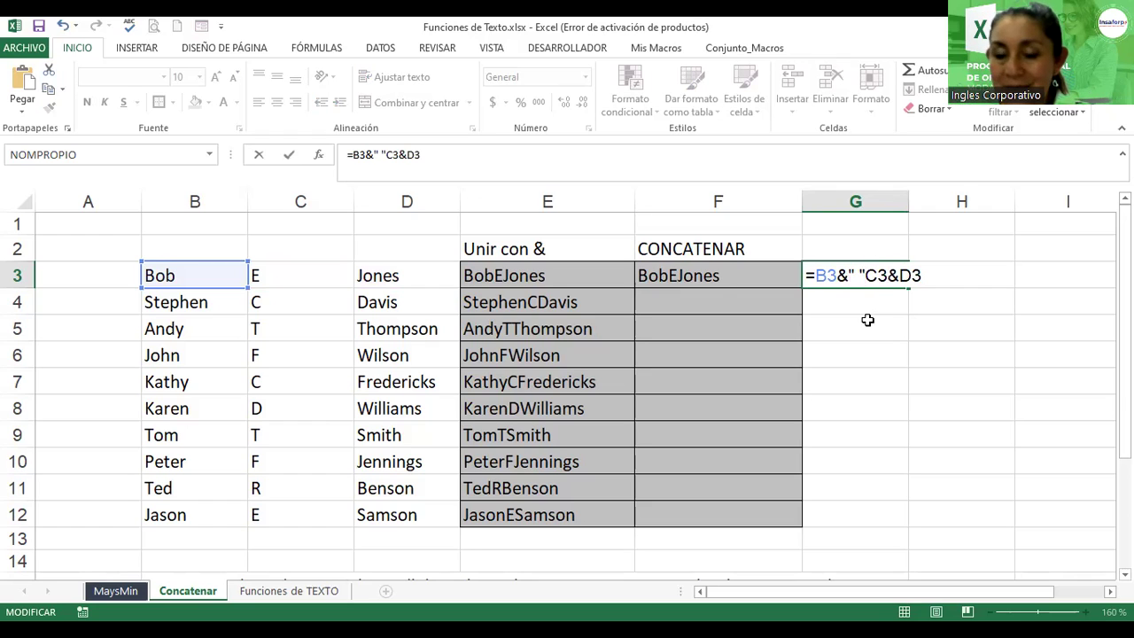
text(&)
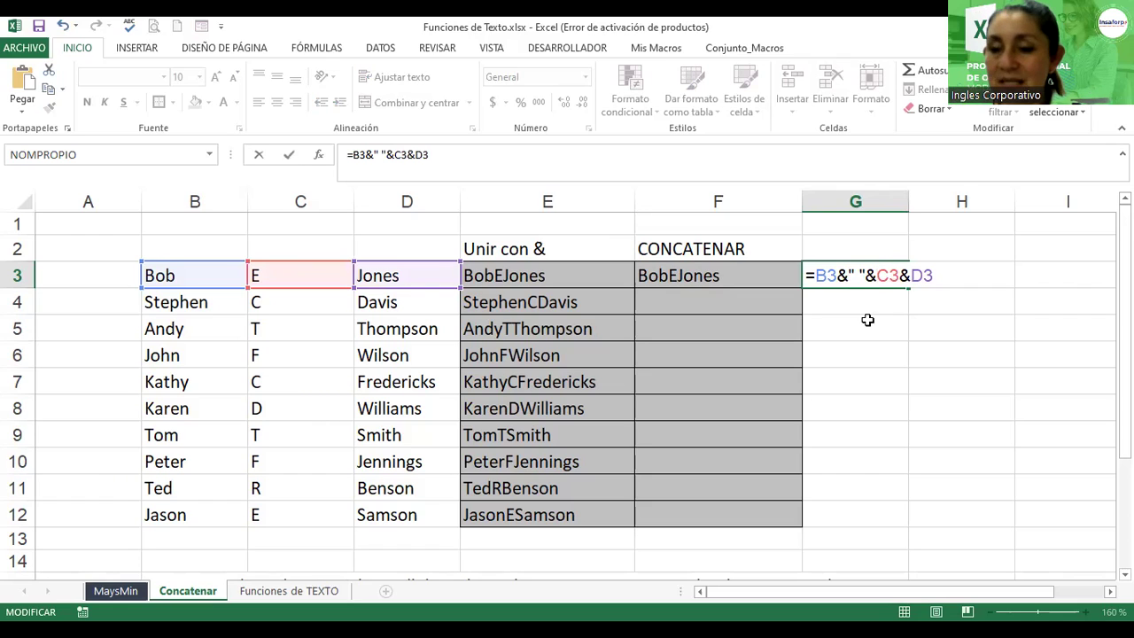
drag(838, 275, 821, 274)
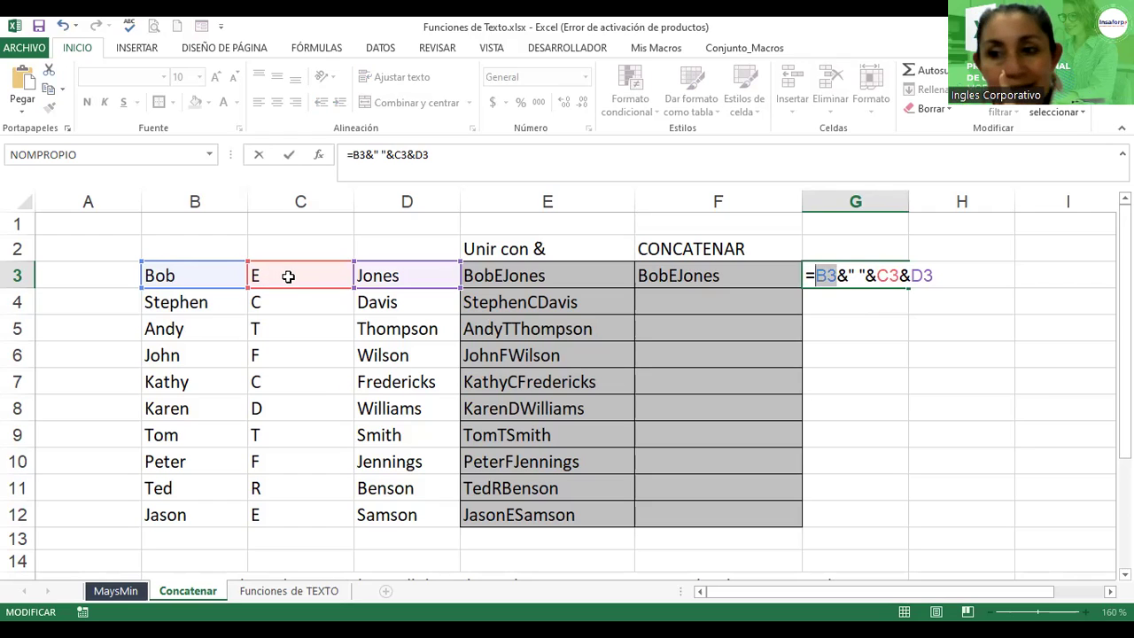
drag(837, 275, 869, 275)
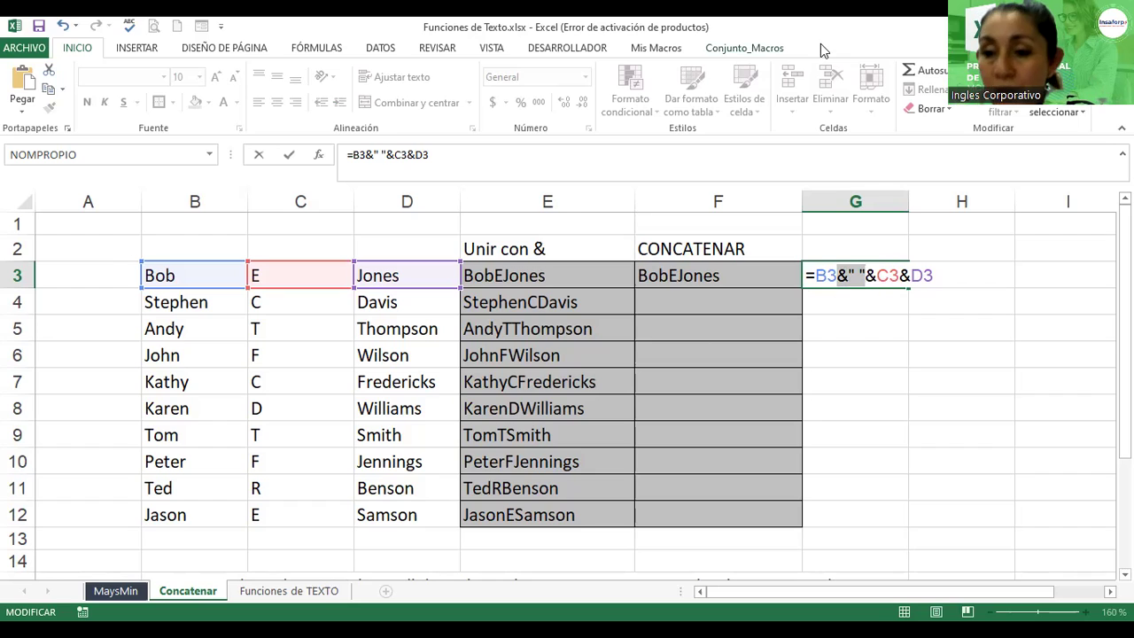
mouse_move(877, 275)
mouse_down()
mouse_move(866, 276)
mouse_move(897, 276)
mouse_move(879, 279)
mouse_up()
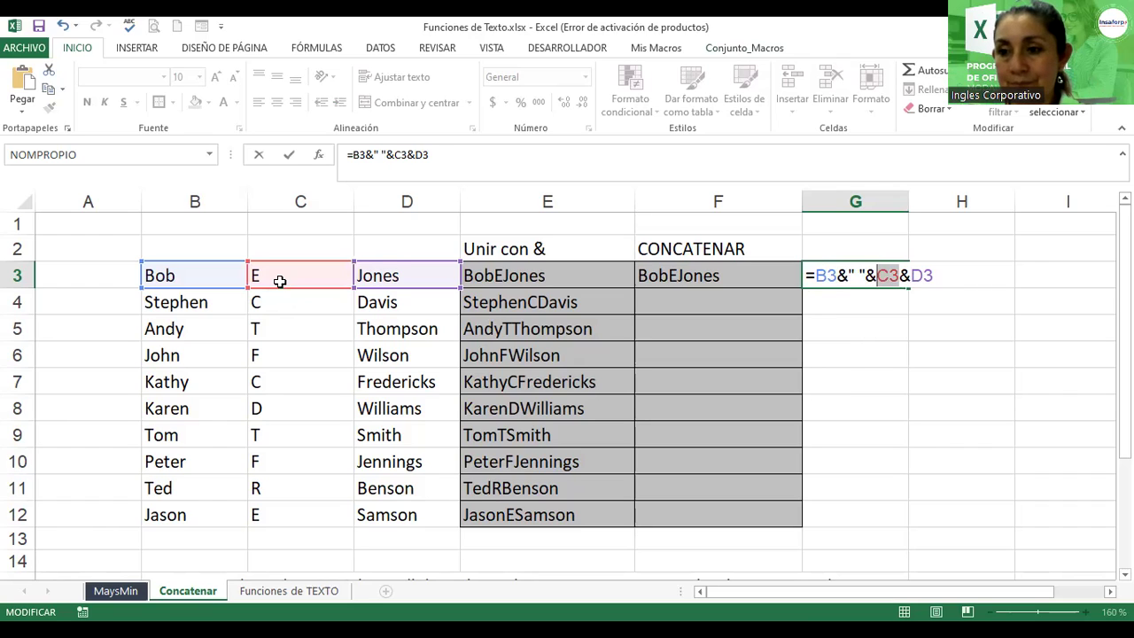
- Add a second quoted space and ampersand before D3, completing the G3 formula as =B3&" "&C3&" "&D3
click(904, 277)
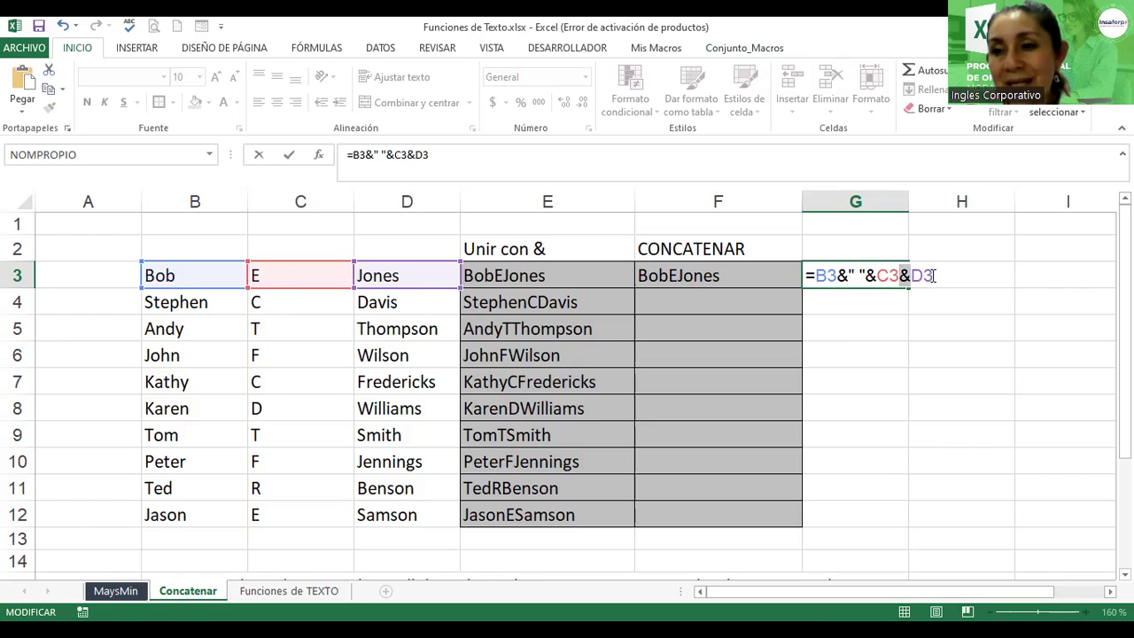
text(" ")
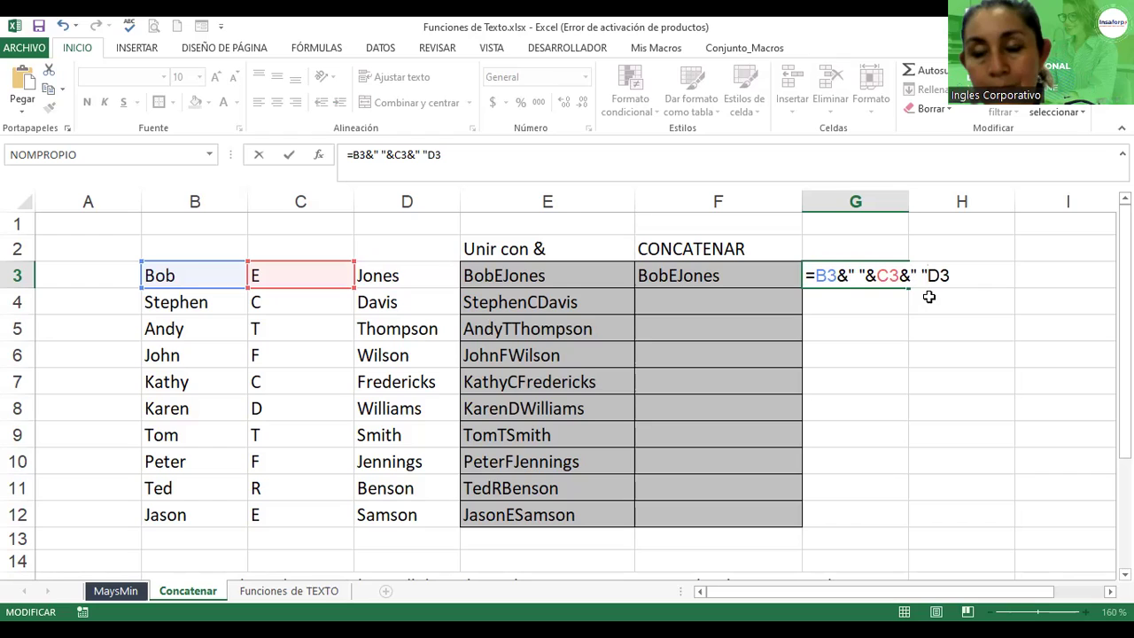
text(&)
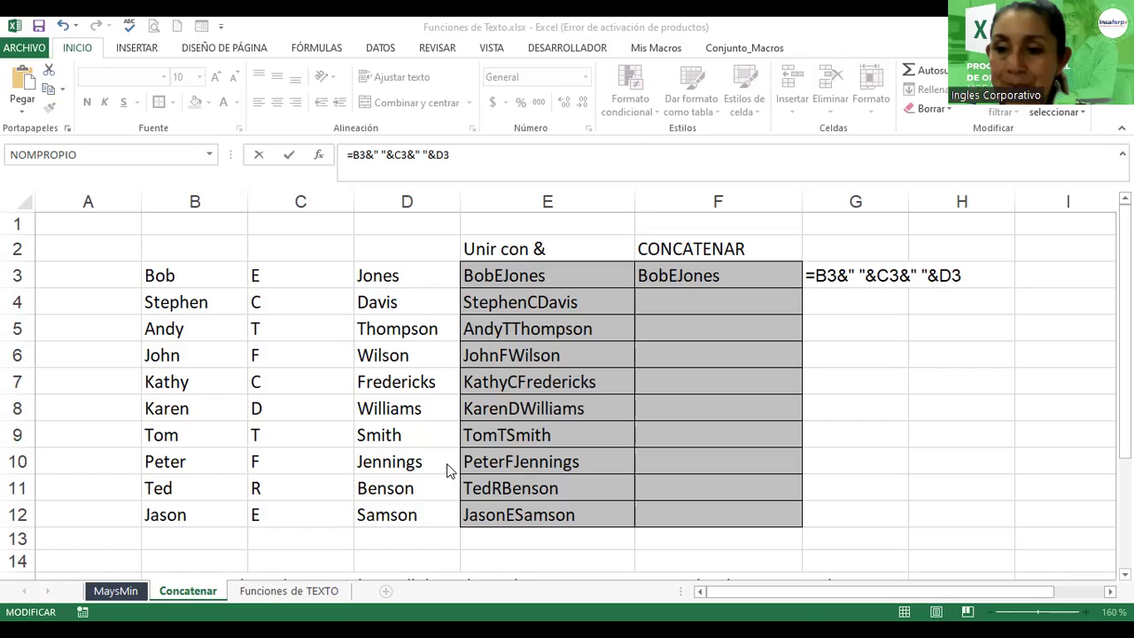
click(959, 275)
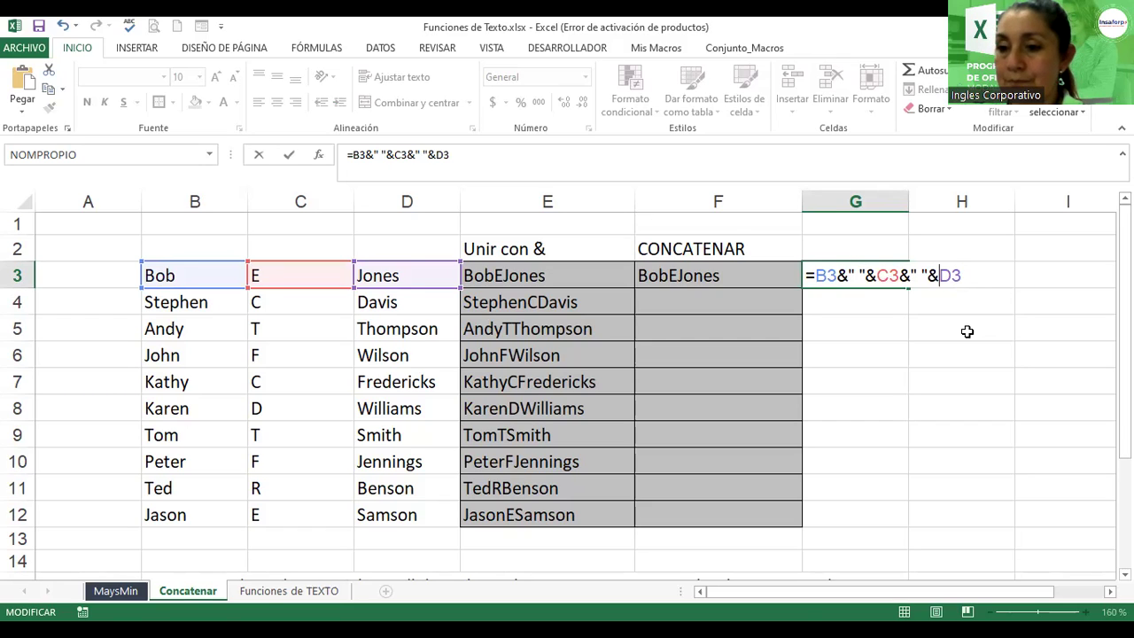
key(Return)
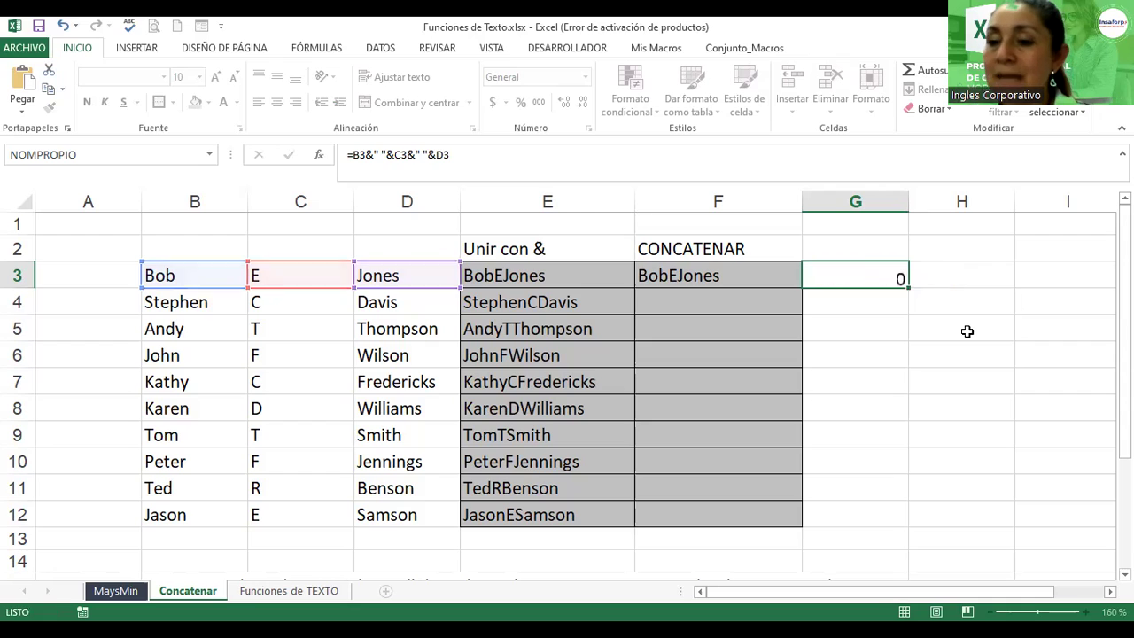
- Examine how the cell references, quoted spaces and ampersands are arranged in the G3 formula
double_click(885, 276)
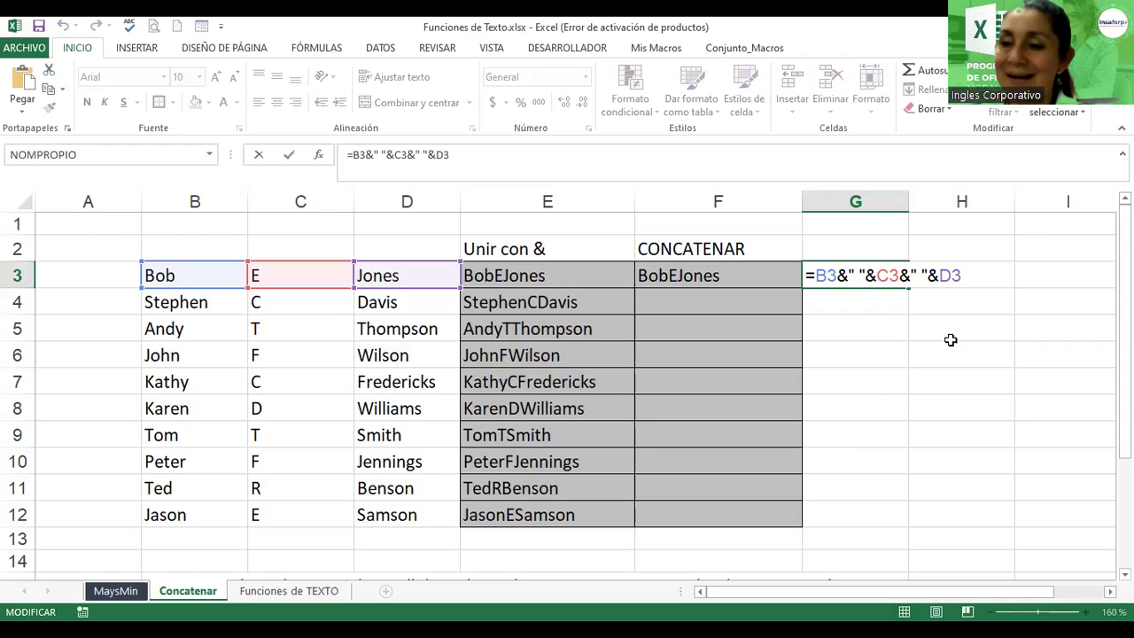
mouse_move(840, 277)
mouse_down()
mouse_move(816, 276)
mouse_move(860, 279)
mouse_up()
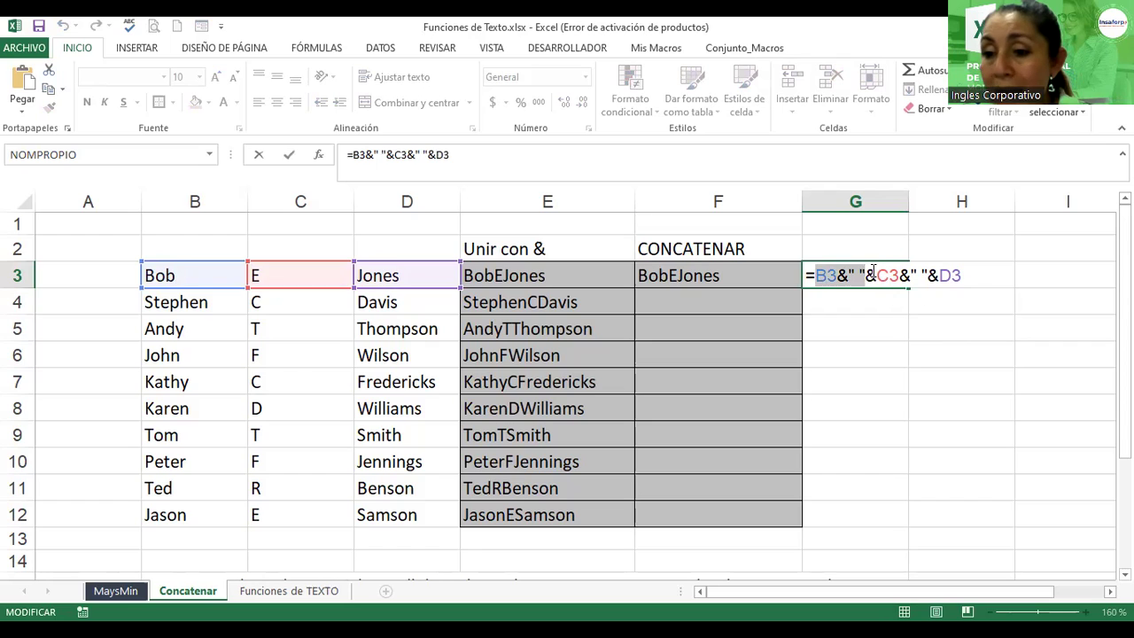
click(866, 276)
drag(868, 275, 848, 277)
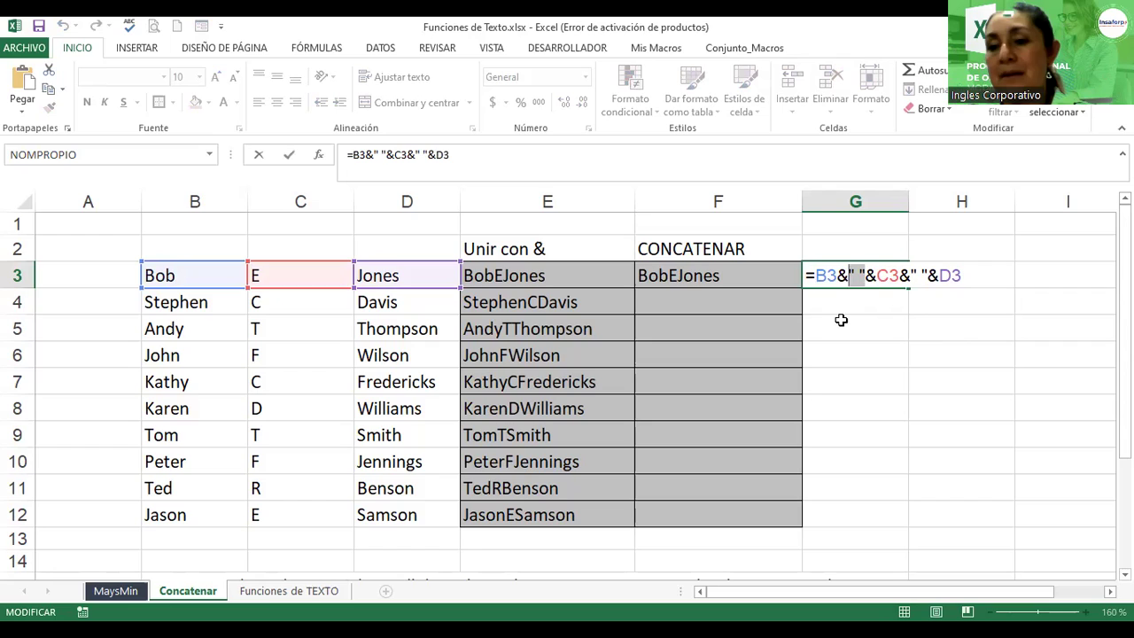
click(875, 277)
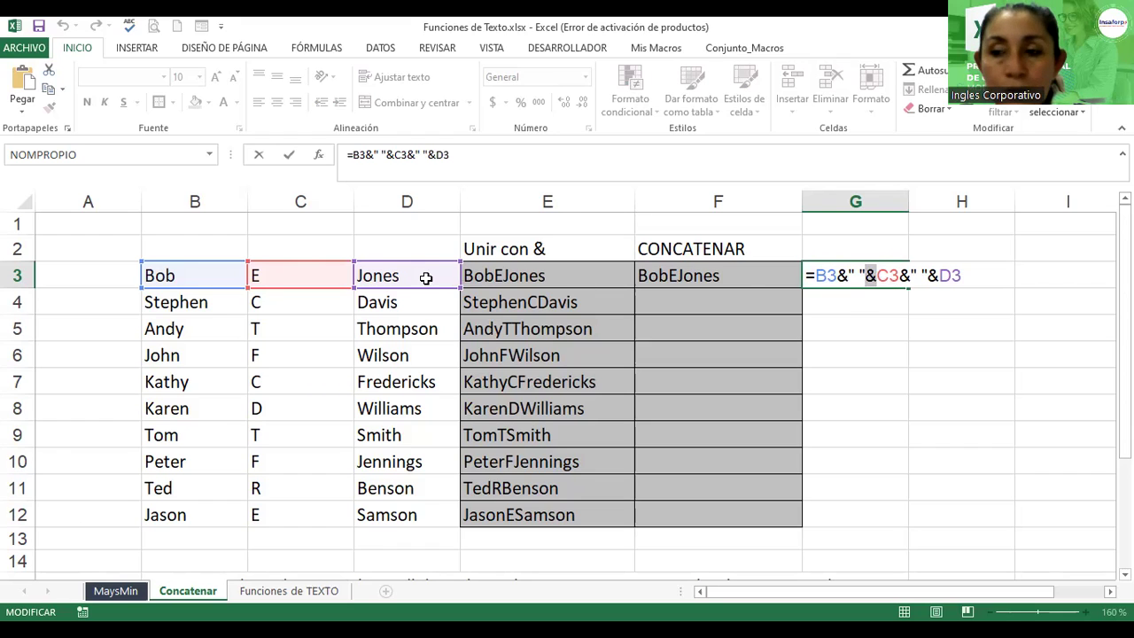
drag(898, 276, 927, 275)
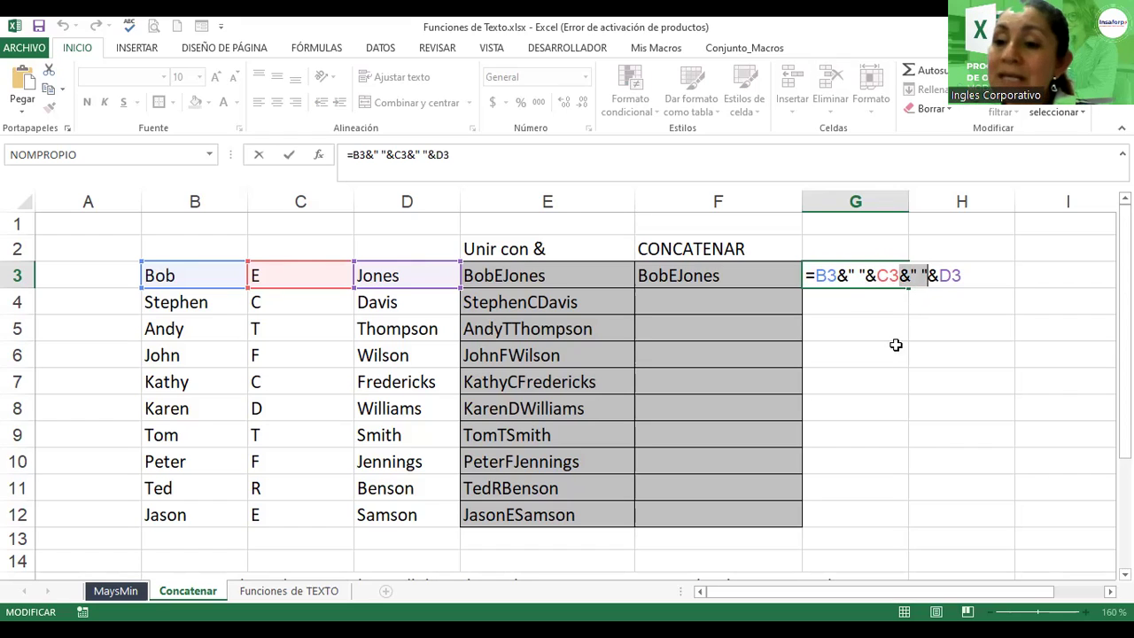
click(965, 274)
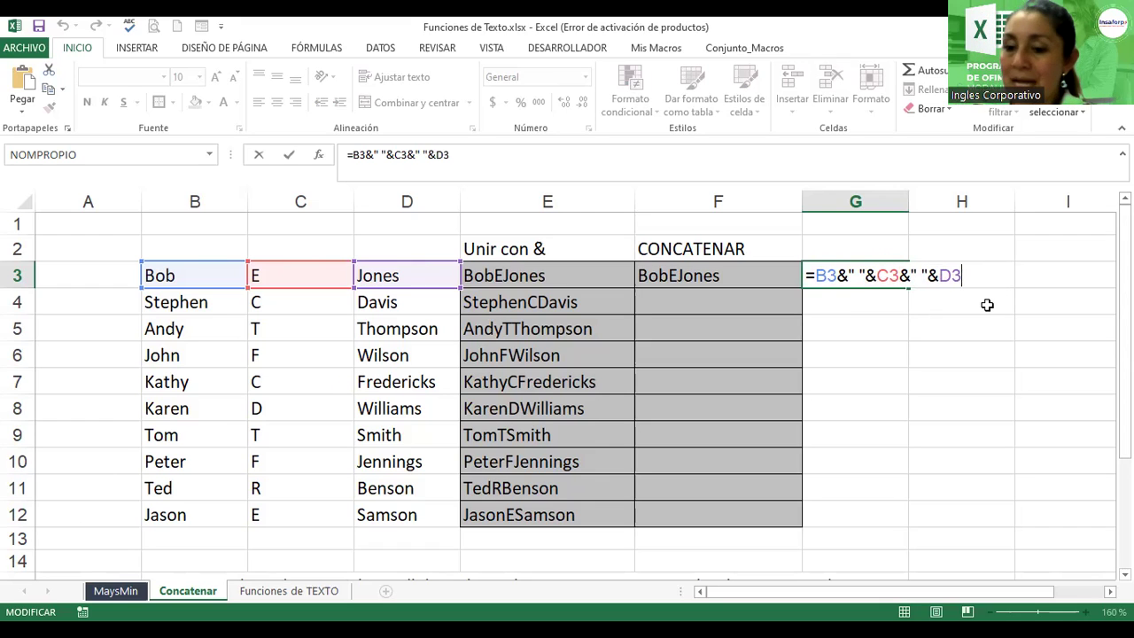
key(Return)
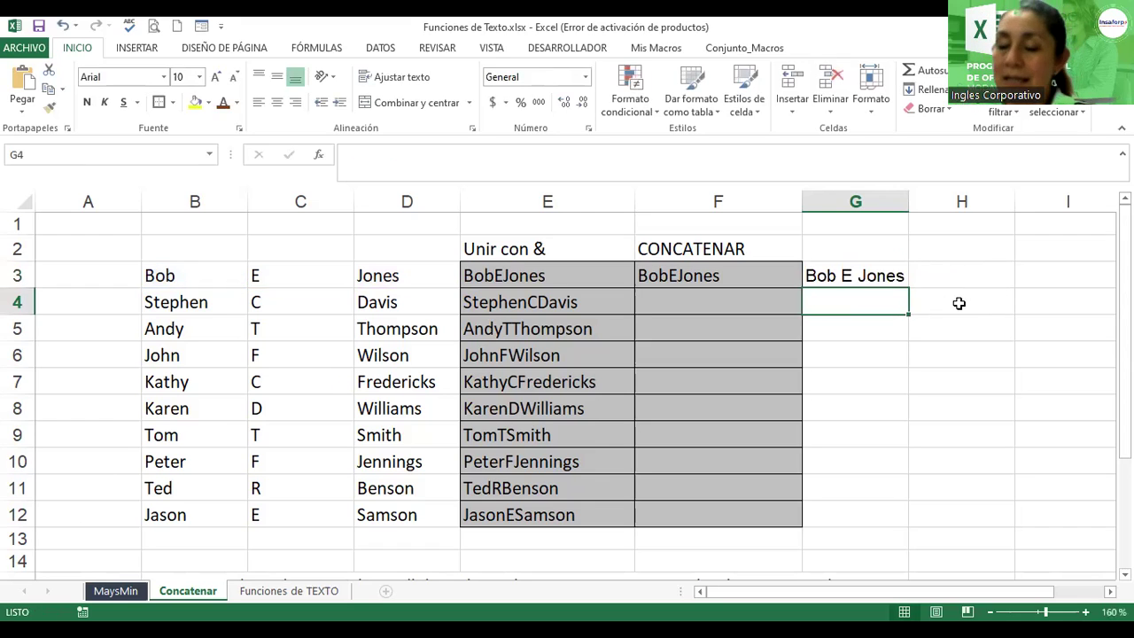
- Fill the spaced joining formula in G3 down column G through row 12
click(890, 276)
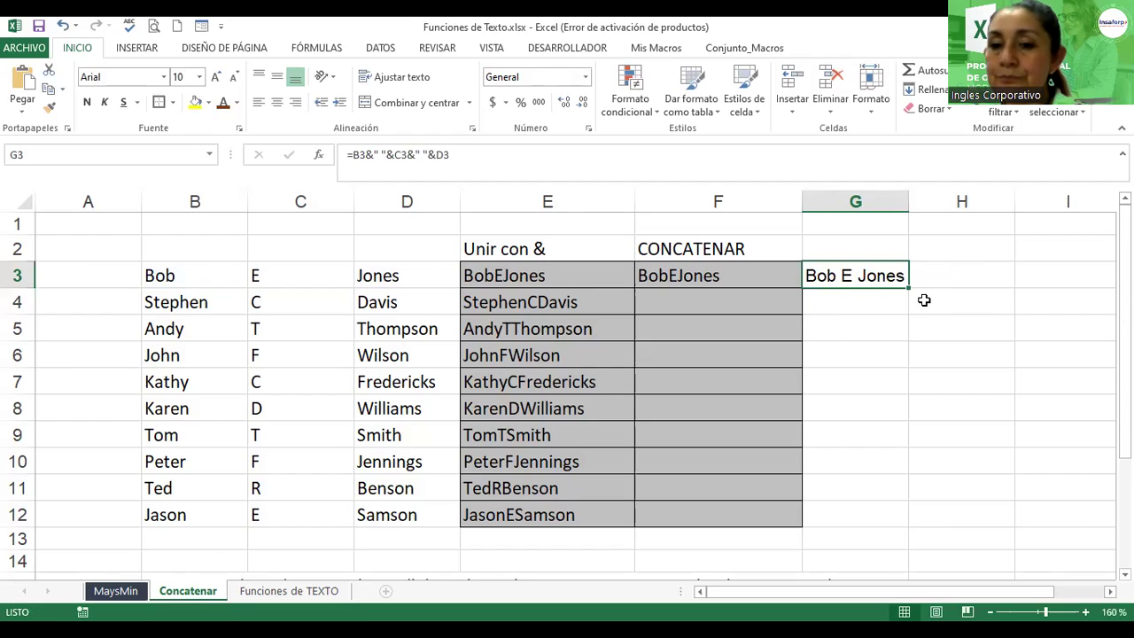
drag(910, 294, 900, 521)
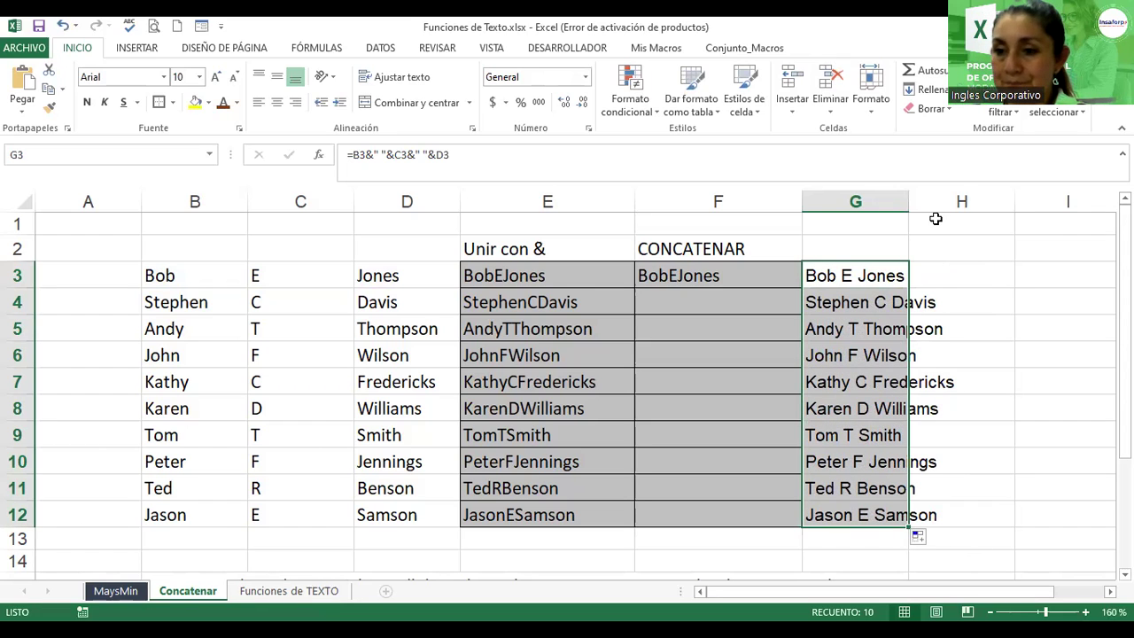
- Widen column G to fit the joined names and open the formula in E3 for inspection
drag(903, 203, 985, 209)
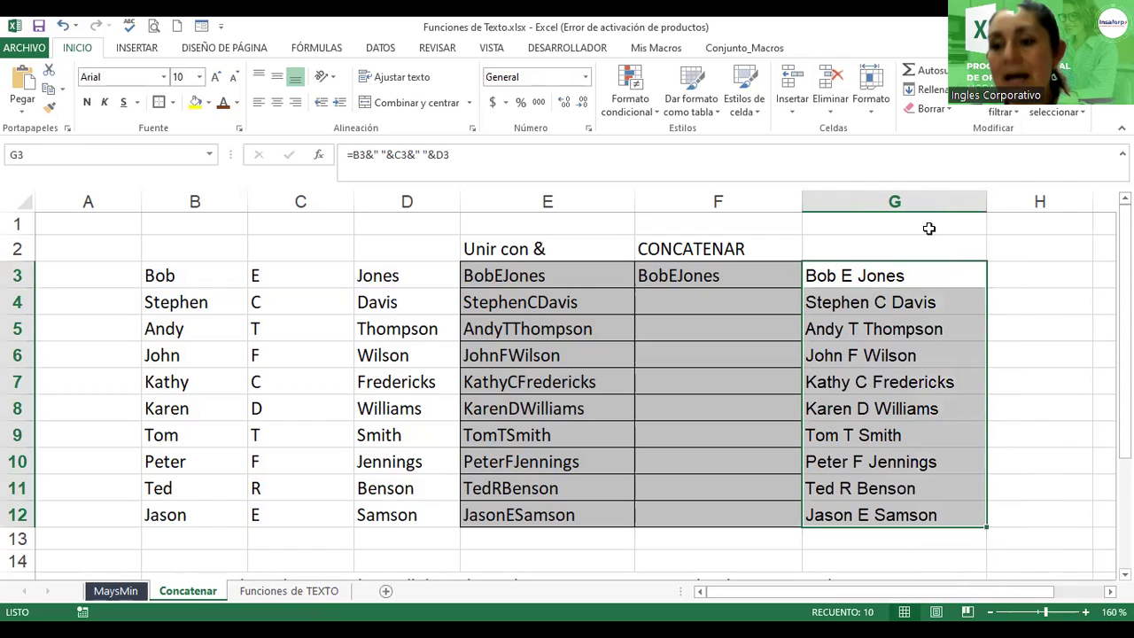
click(576, 277)
double_click(574, 275)
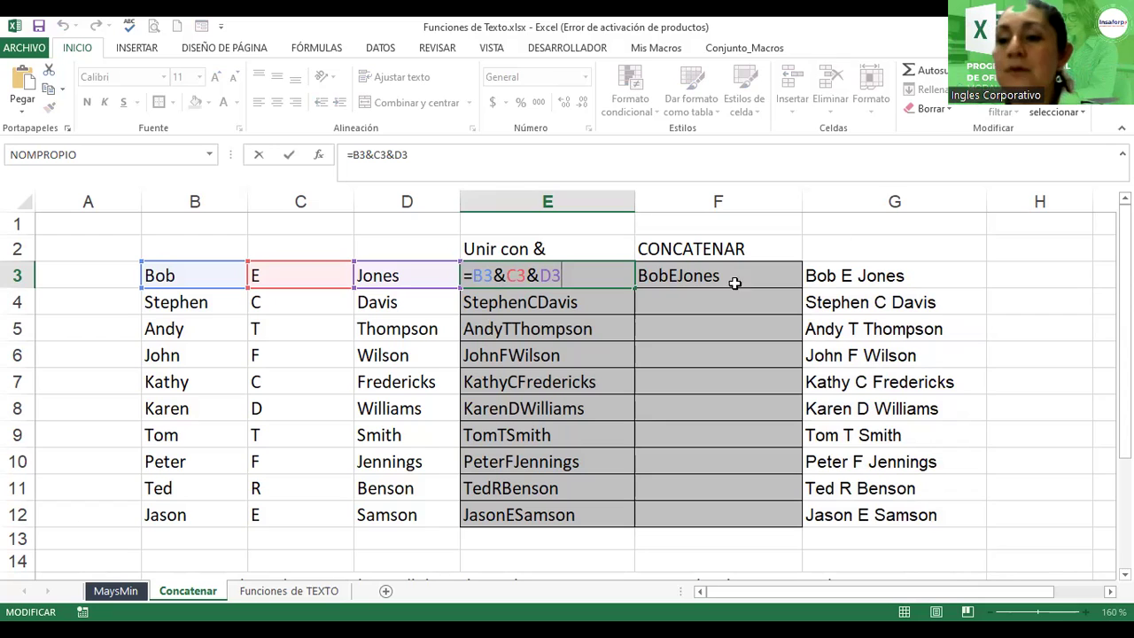
- Append &"**" to the end of the formula in G3 and fill it down to G12
click(855, 288)
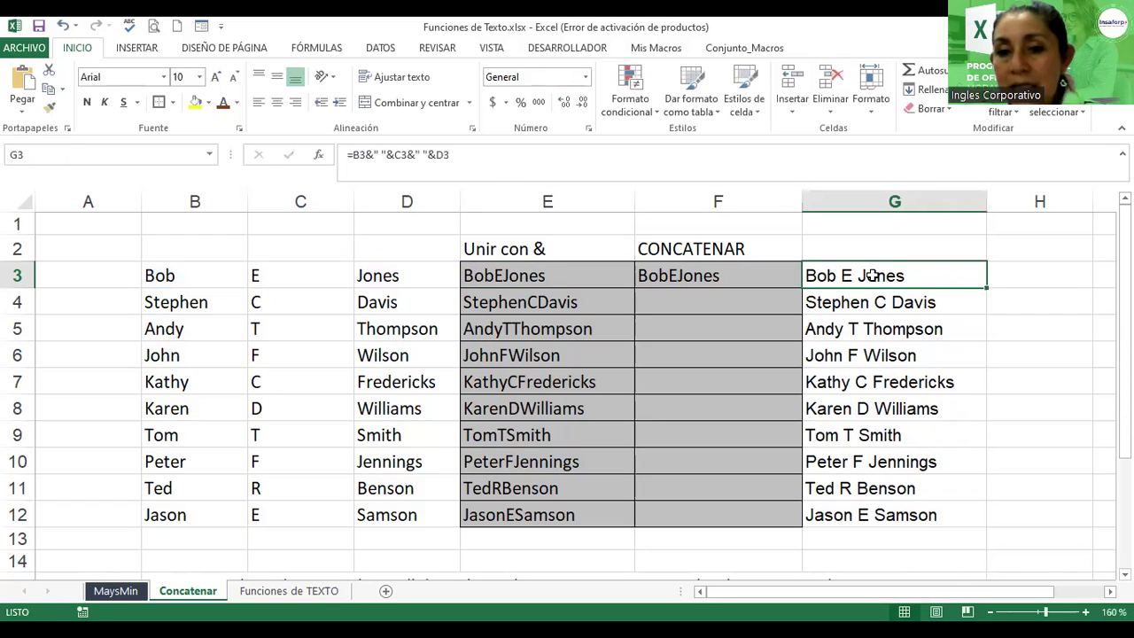
double_click(872, 276)
click(972, 278)
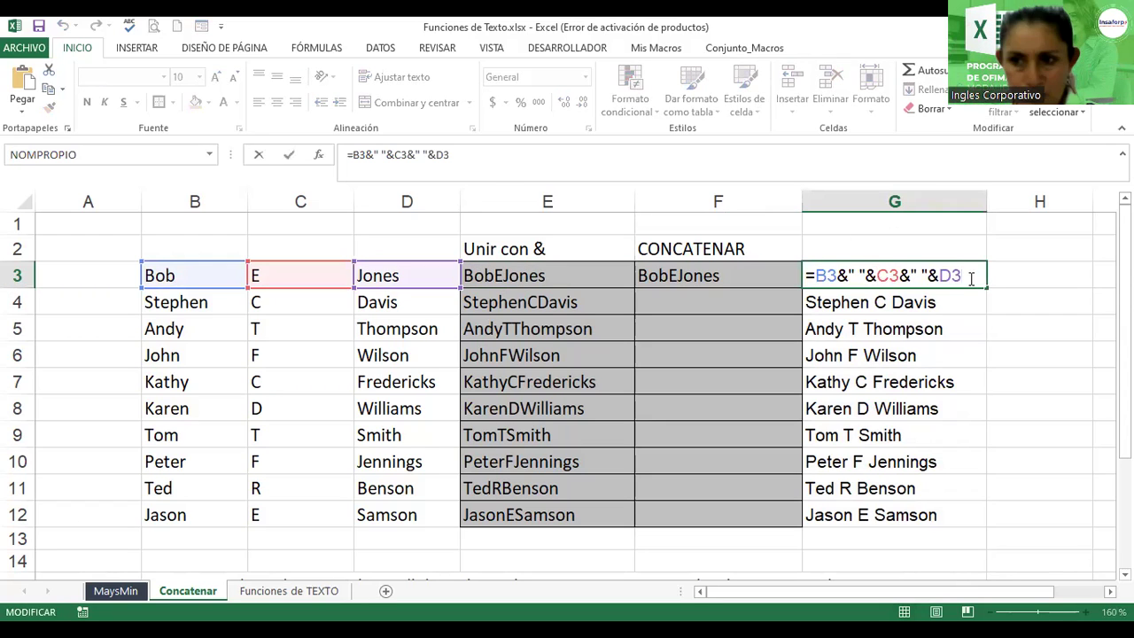
text(&)
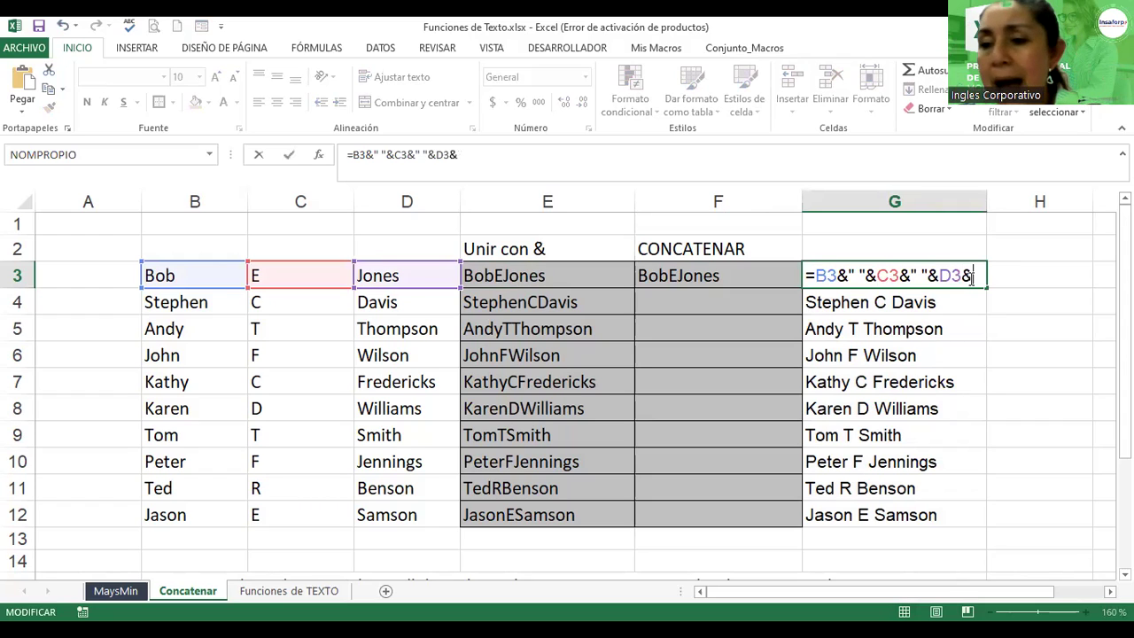
text(")
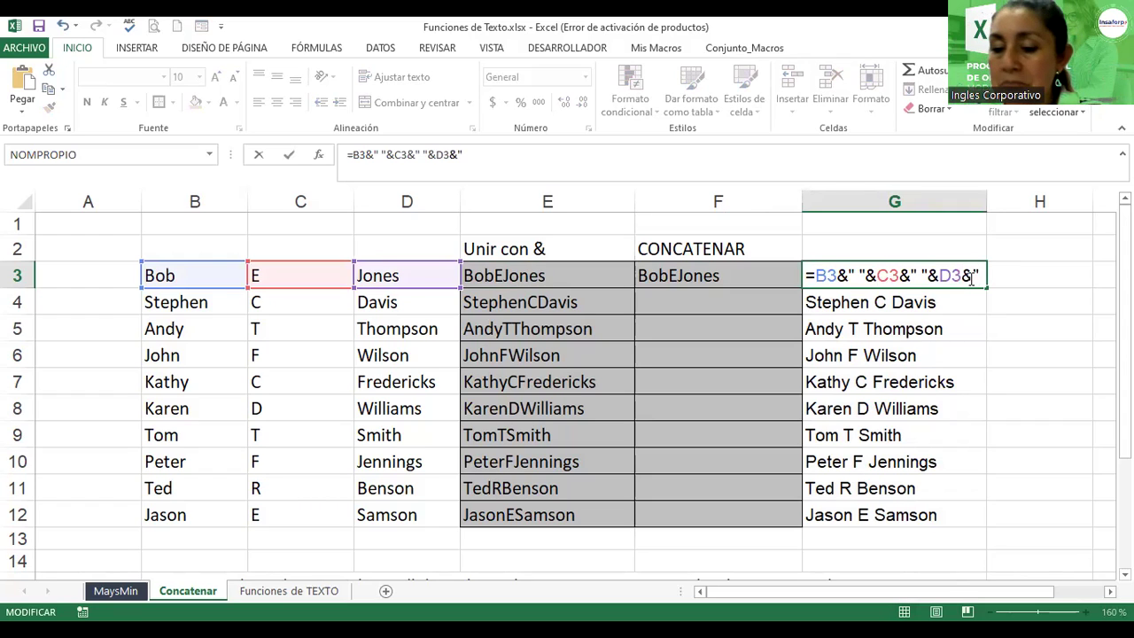
text(**")
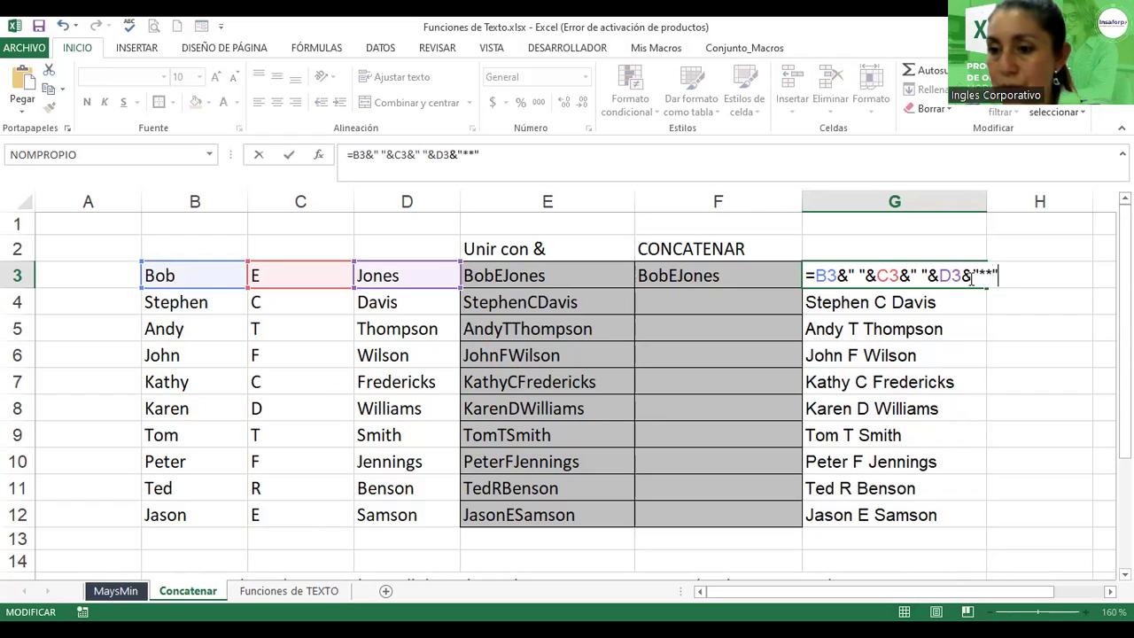
key(Return)
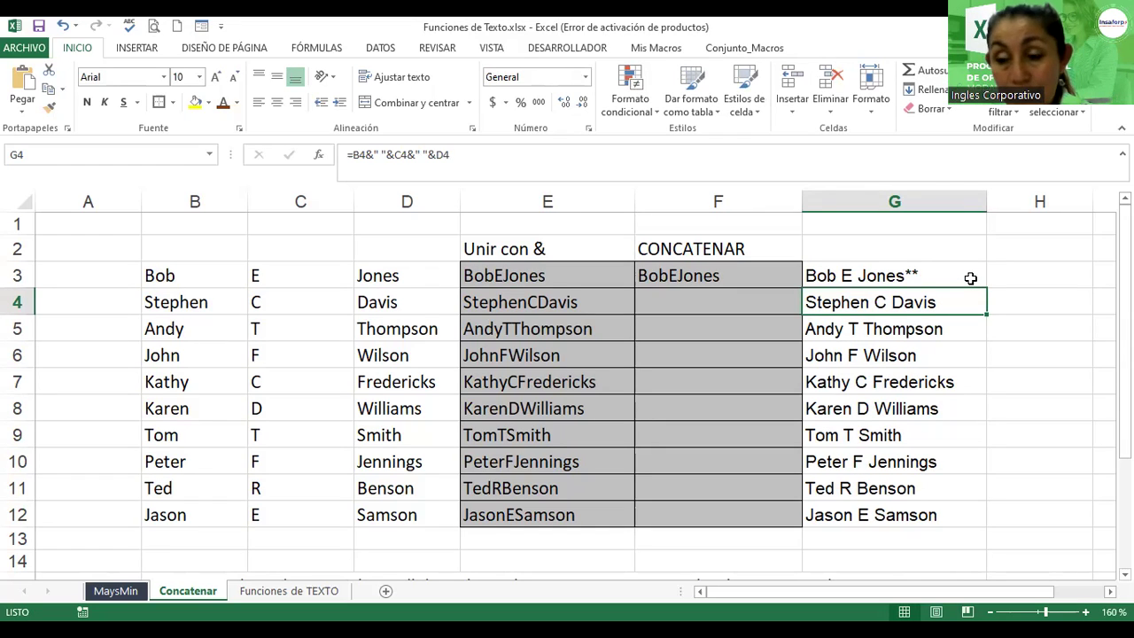
click(971, 279)
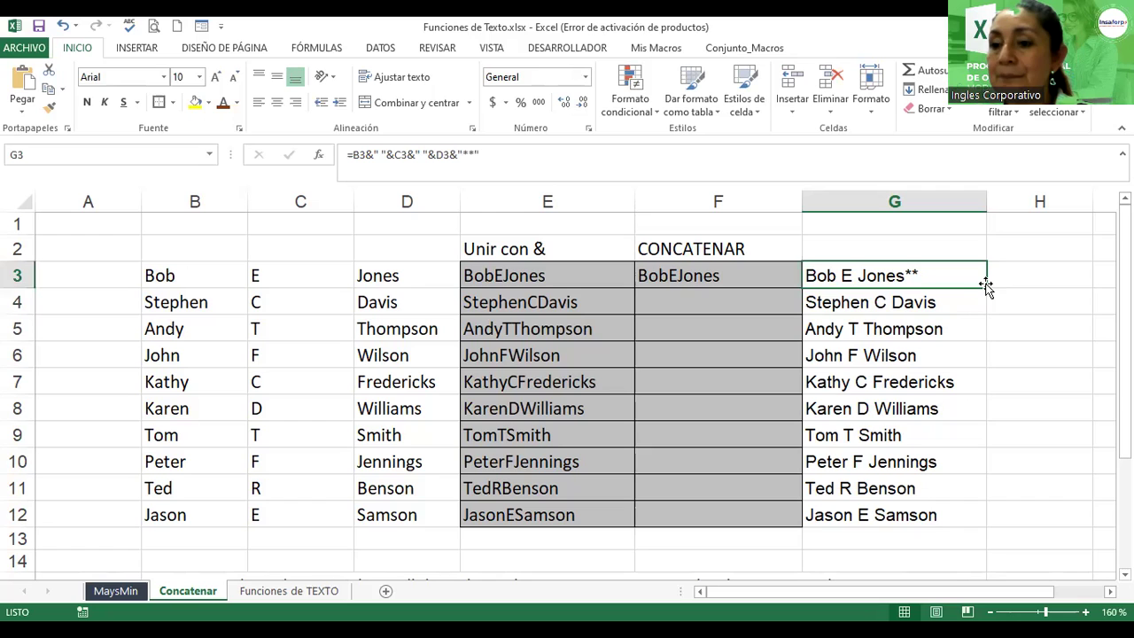
drag(986, 289, 972, 516)
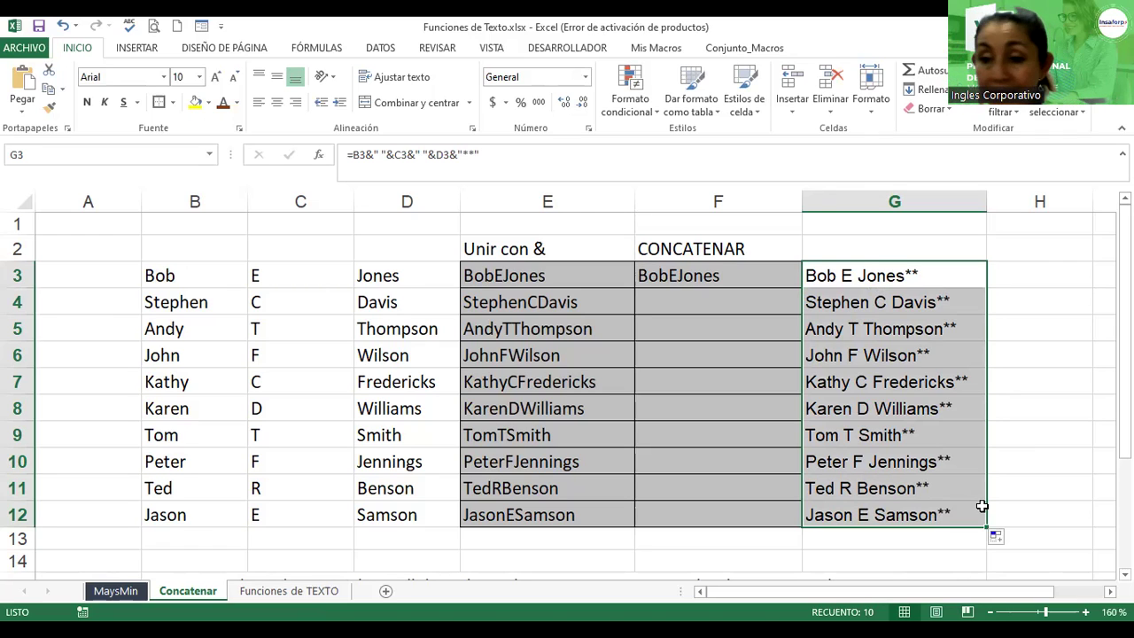
- Examine the joining formulas in G3:G12 on the Concatenar sheet
click(873, 331)
click(883, 275)
drag(891, 312, 899, 514)
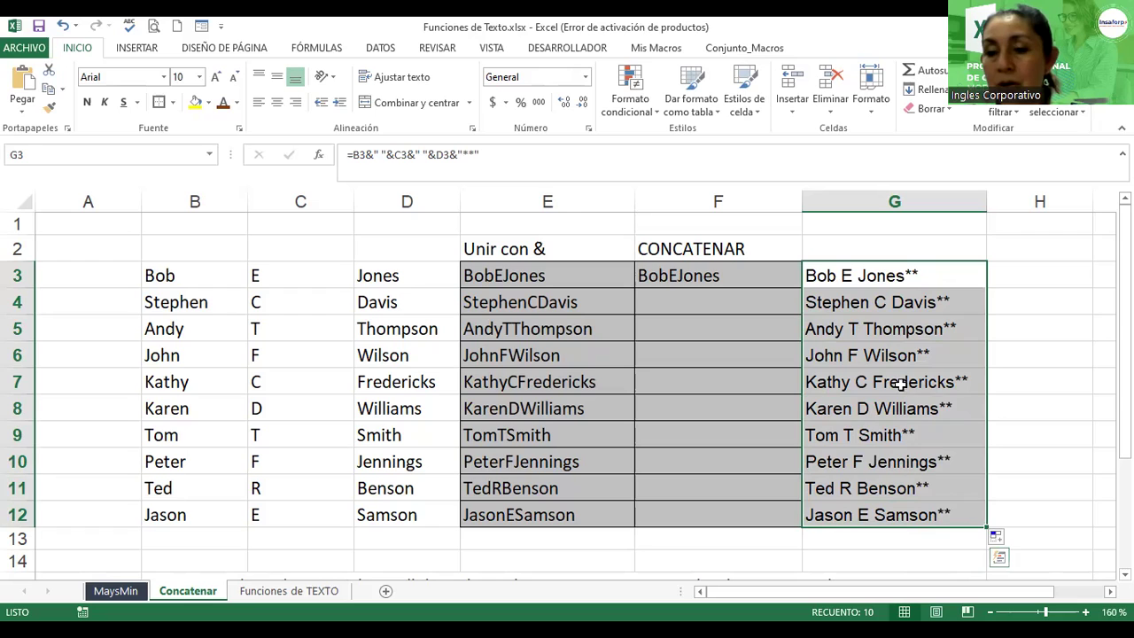
click(878, 303)
drag(900, 268, 903, 462)
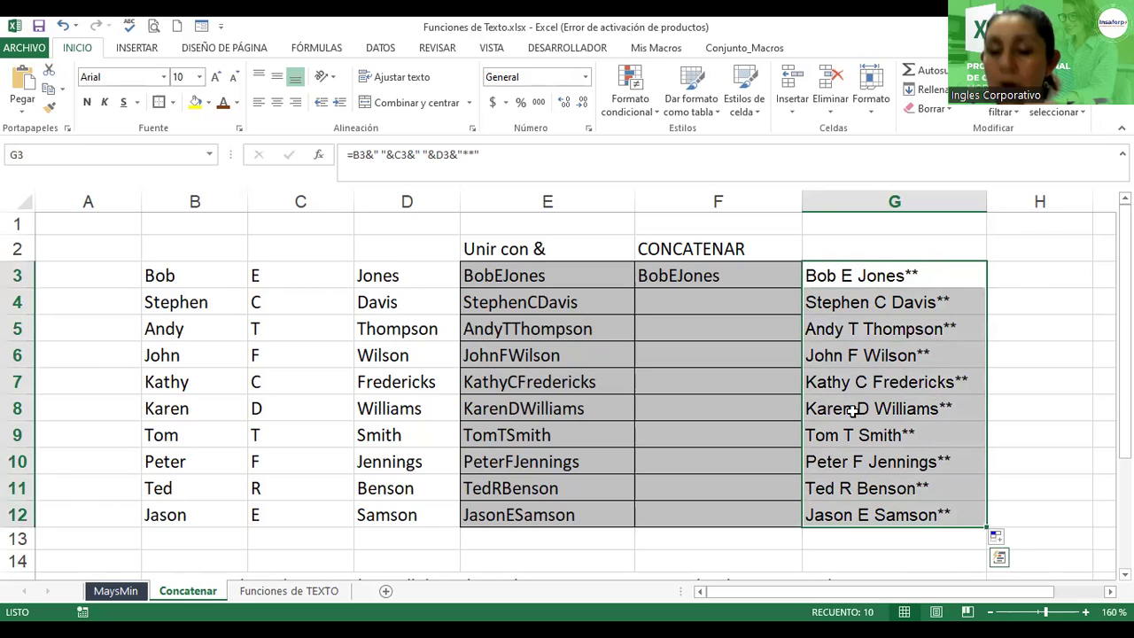
click(855, 277)
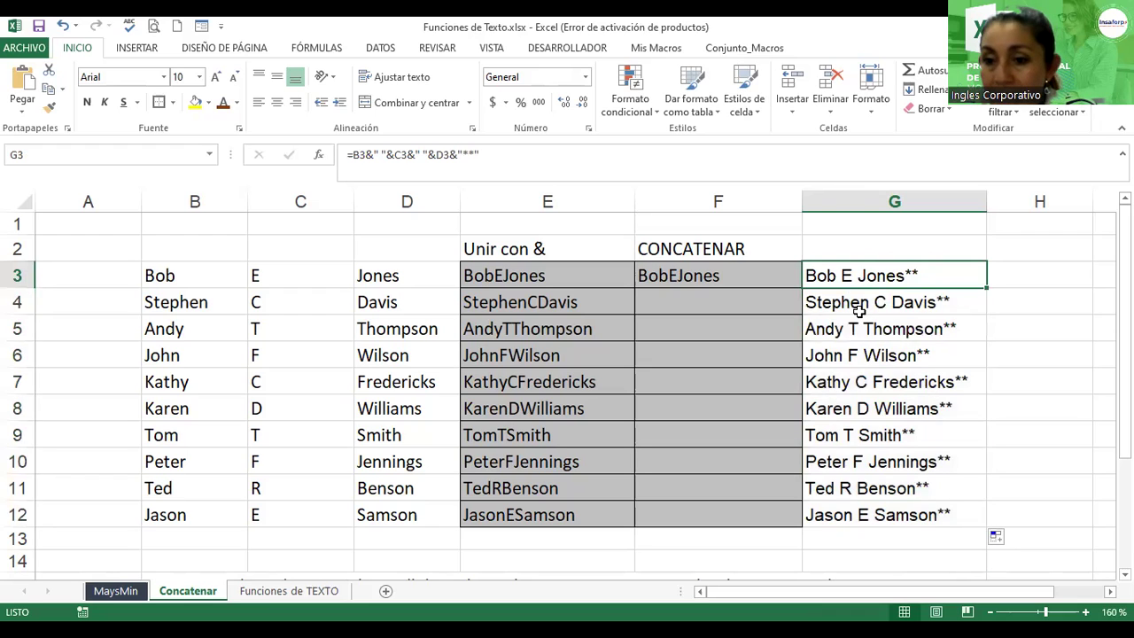
click(856, 299)
click(875, 357)
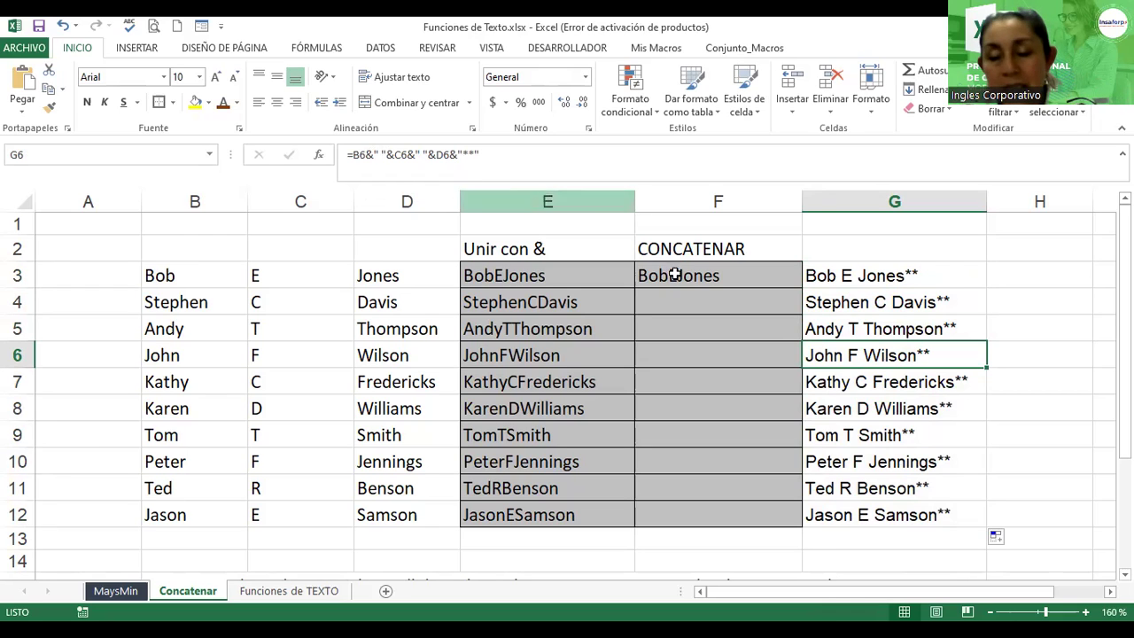
click(871, 280)
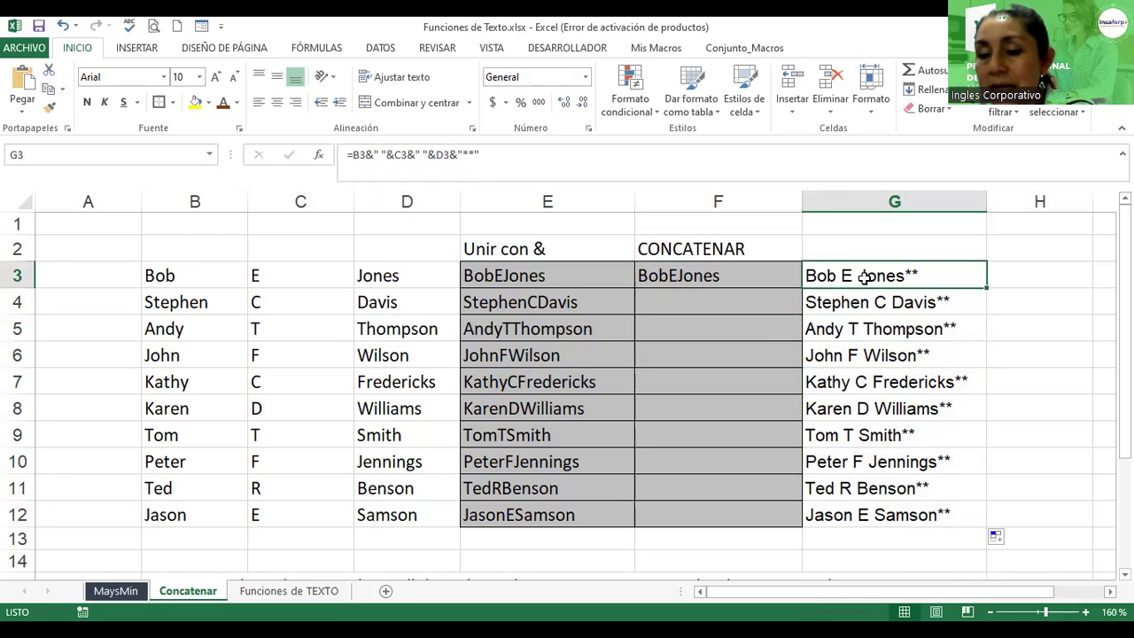
drag(848, 276, 897, 471)
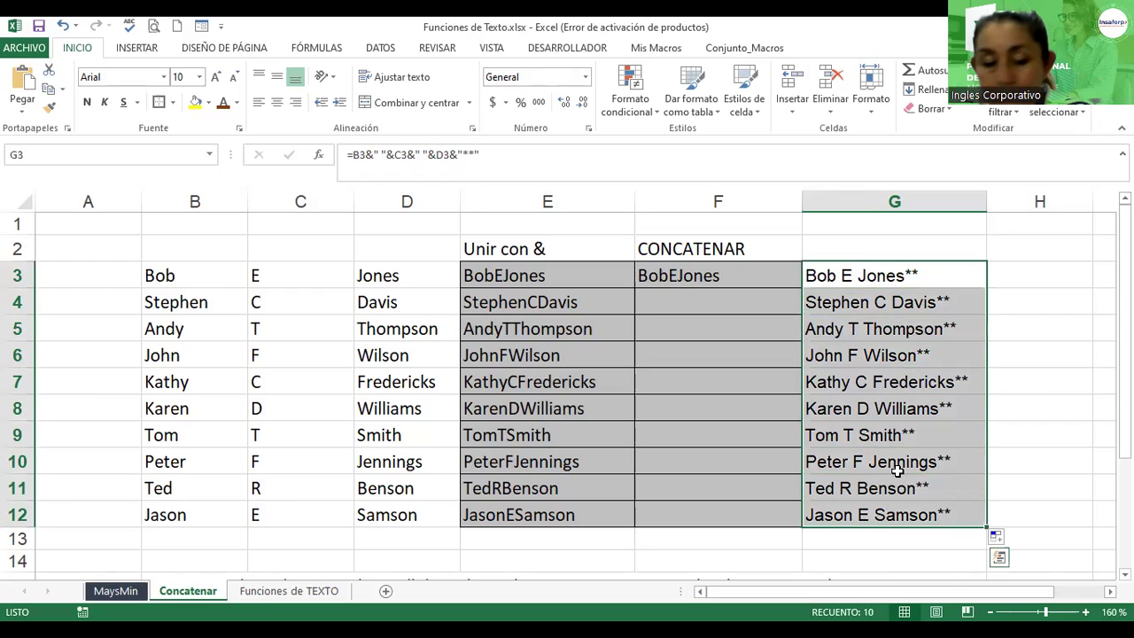
click(906, 398)
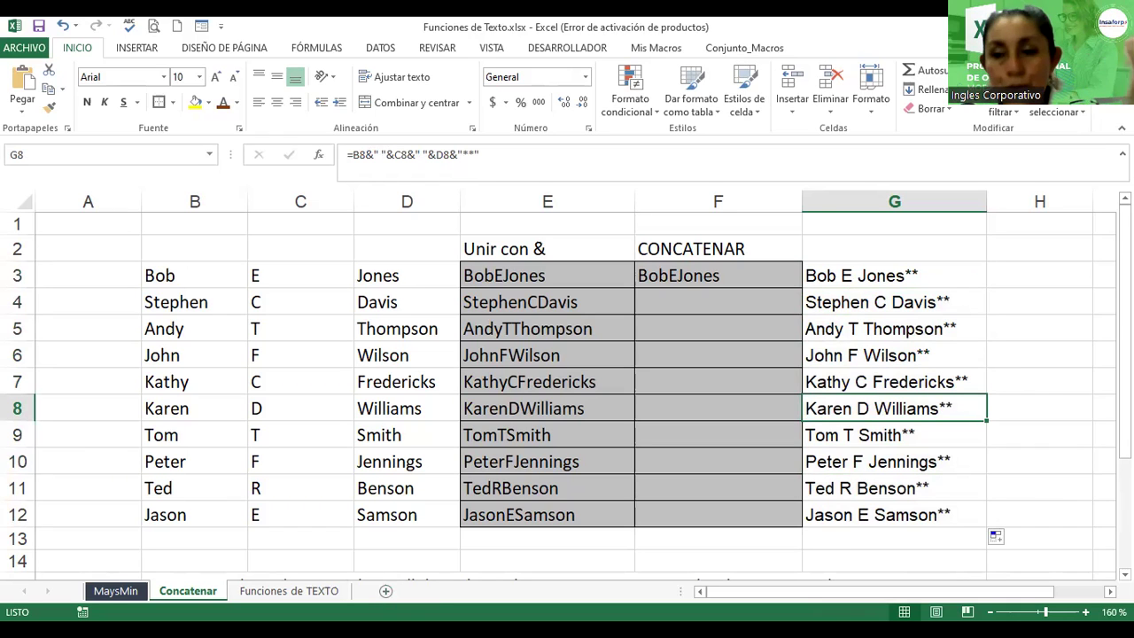
- Insert a new blank worksheet after the Concatenar sheet
click(384, 589)
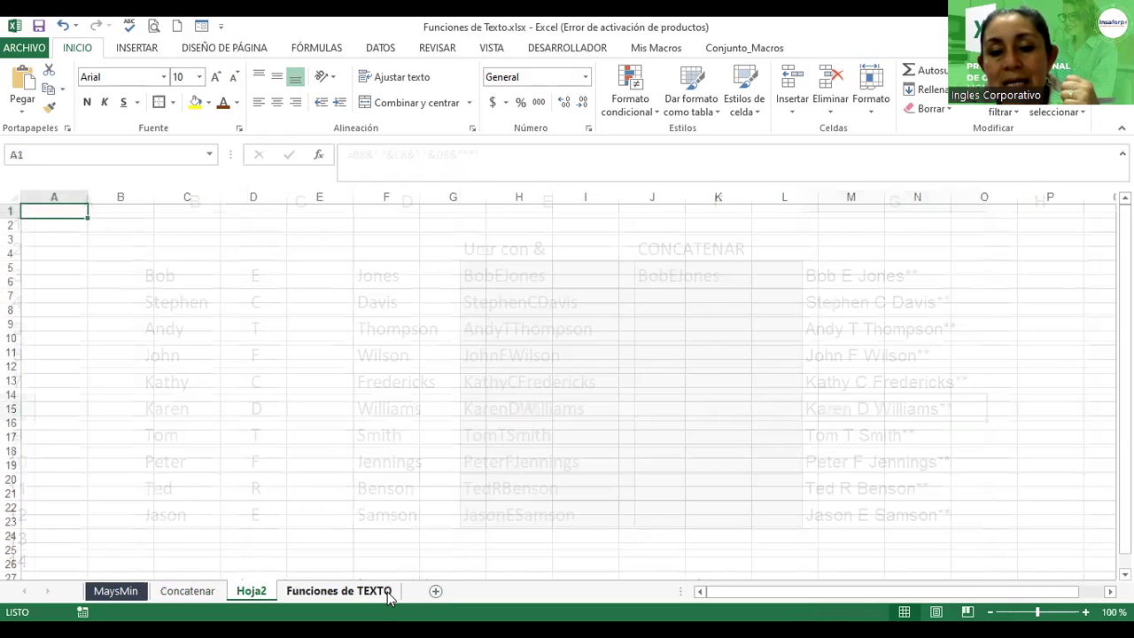
click(438, 592)
click(251, 590)
drag(301, 593, 455, 590)
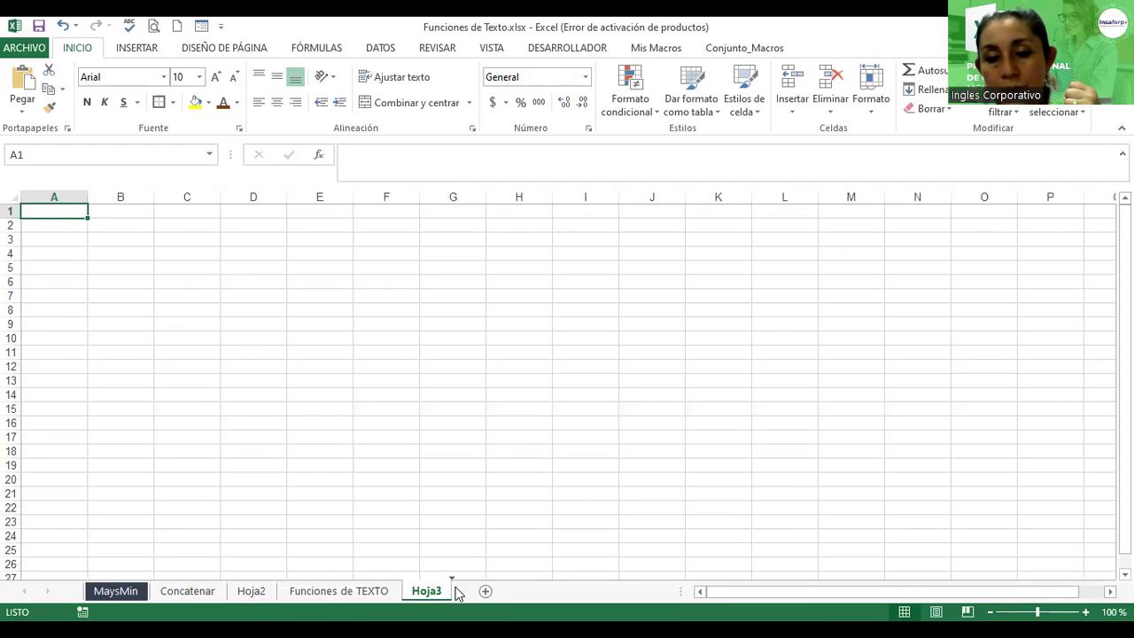
right_click(445, 582)
click(484, 413)
- Move the Hoja2 sheet to the end, after Funciones de TEXTO
click(253, 593)
drag(253, 595, 420, 600)
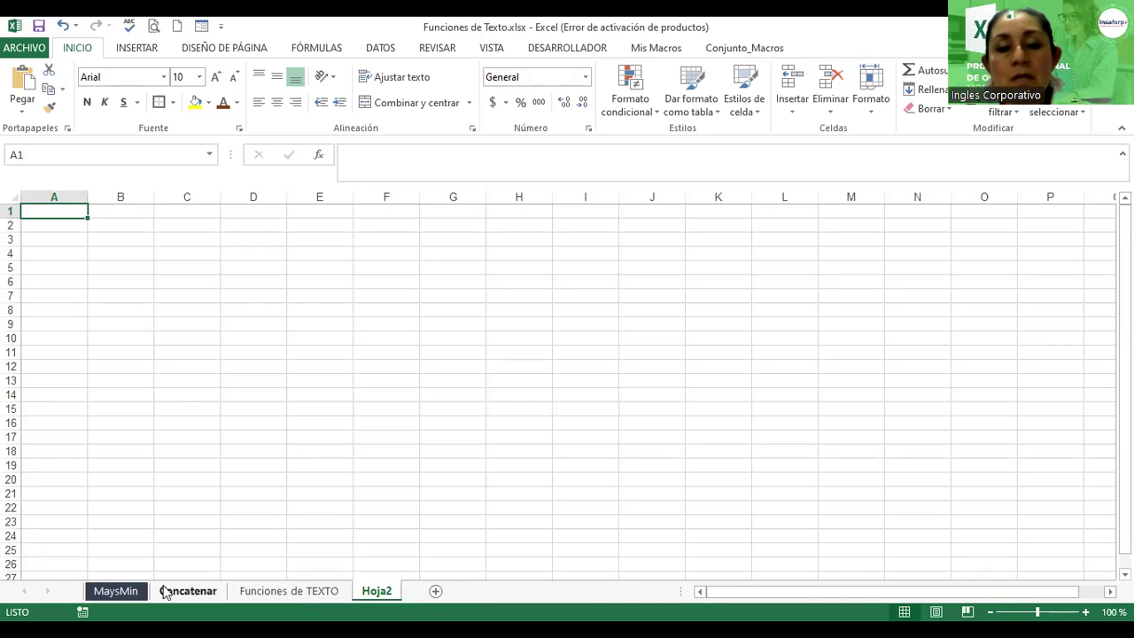
- Select the joined names in G3:G12 on the Concatenar sheet and copy them
click(115, 590)
click(190, 590)
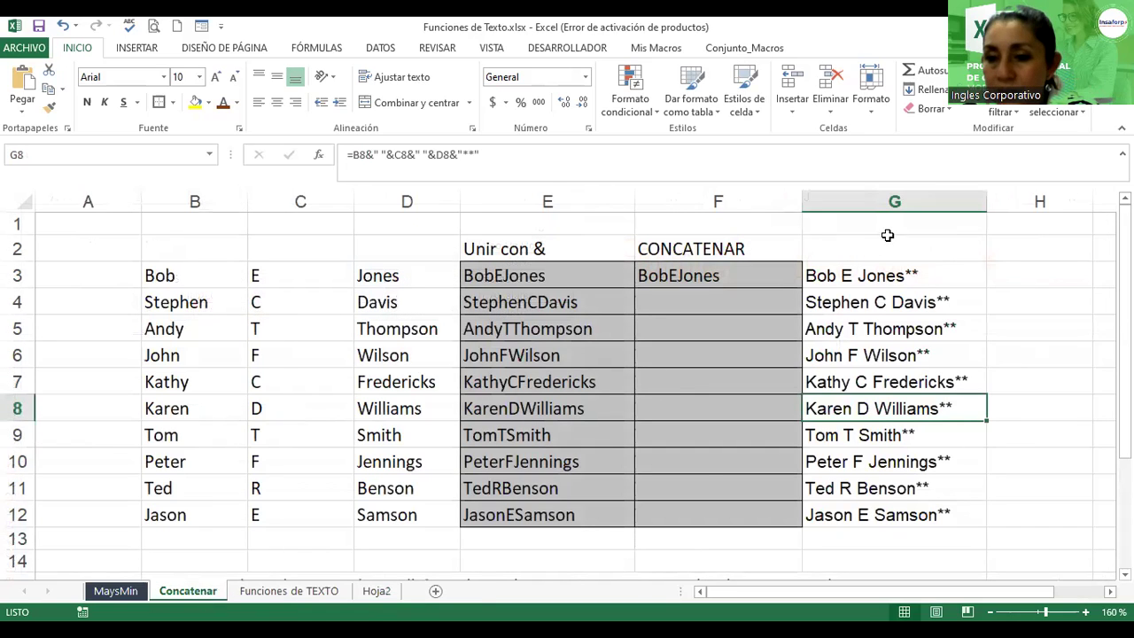
drag(873, 263, 863, 462)
key(ctrl+c)
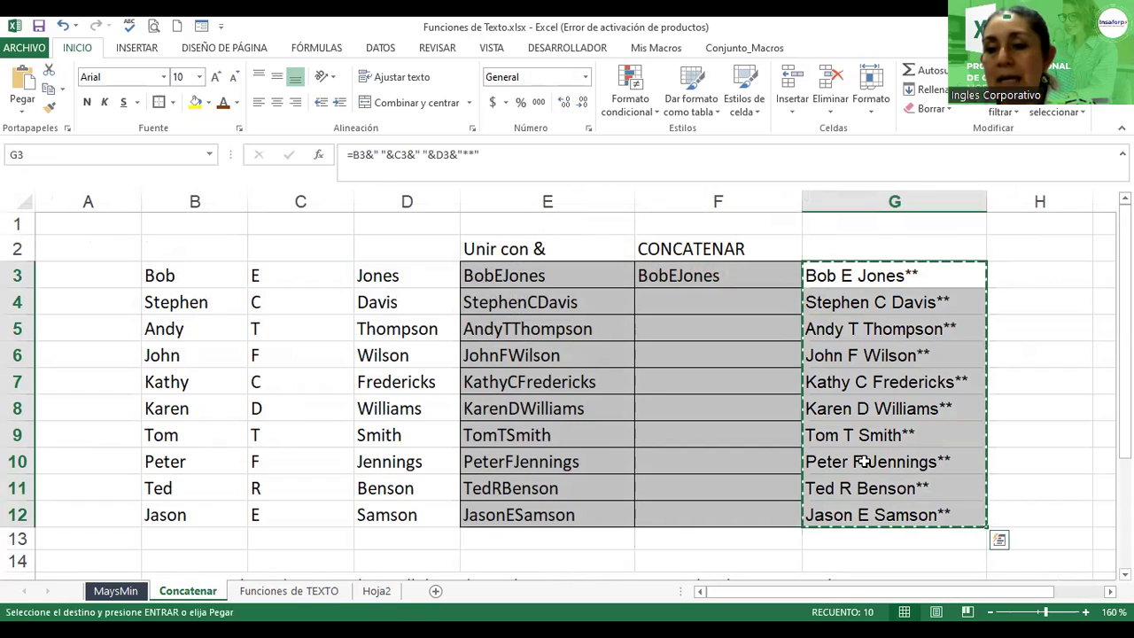
- Enter the heading Nombres in cell C4 of the Hoja2 sheet
click(376, 591)
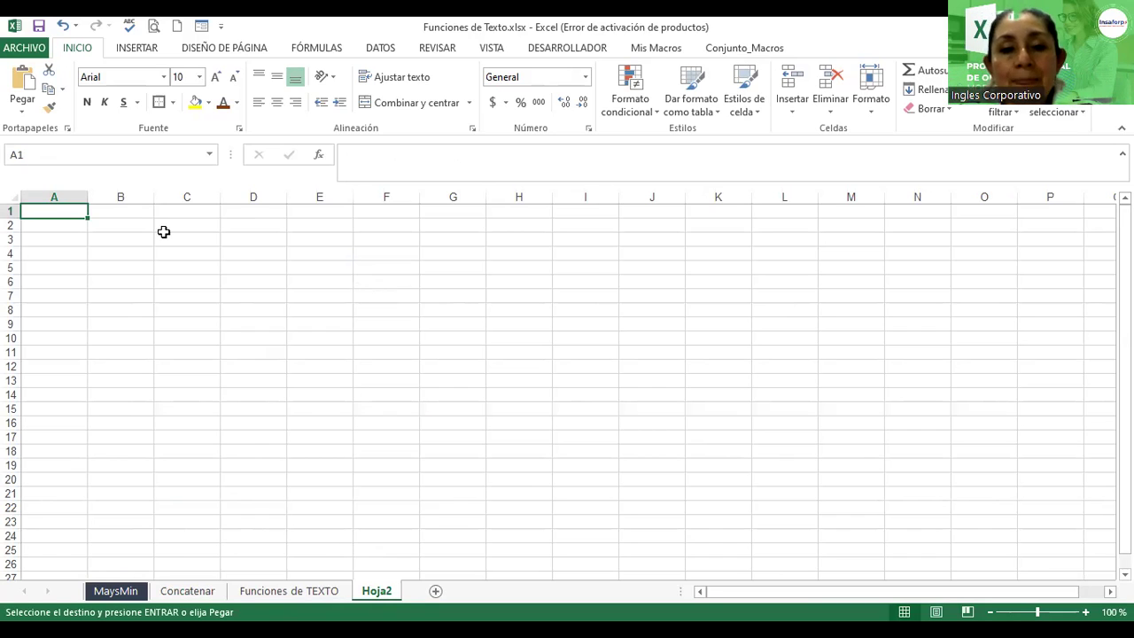
click(183, 255)
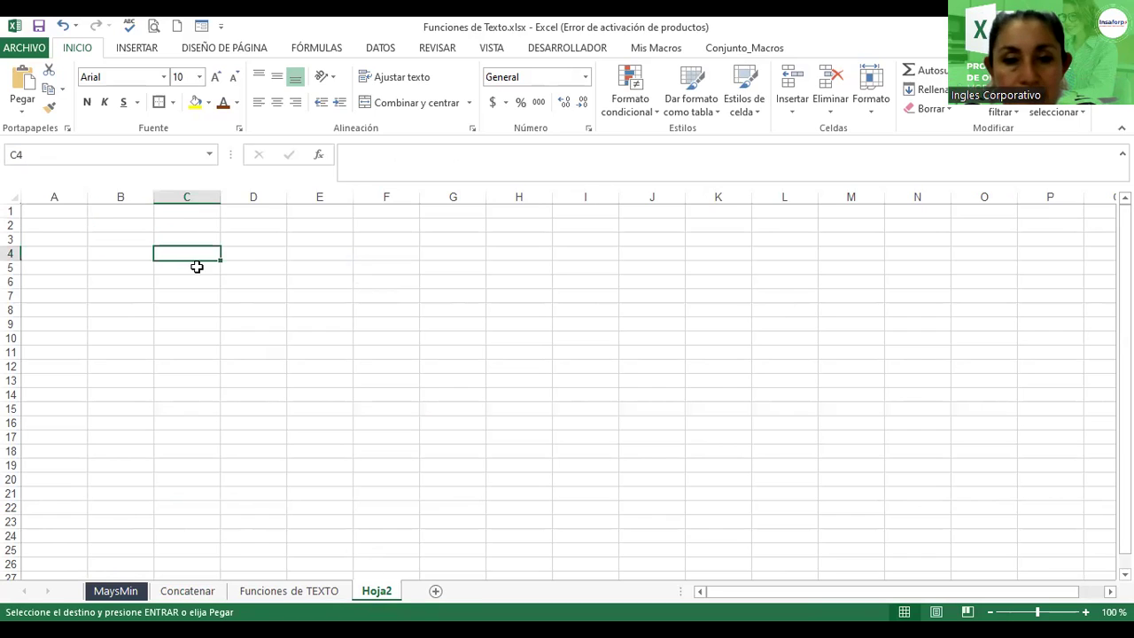
text(Nombres)
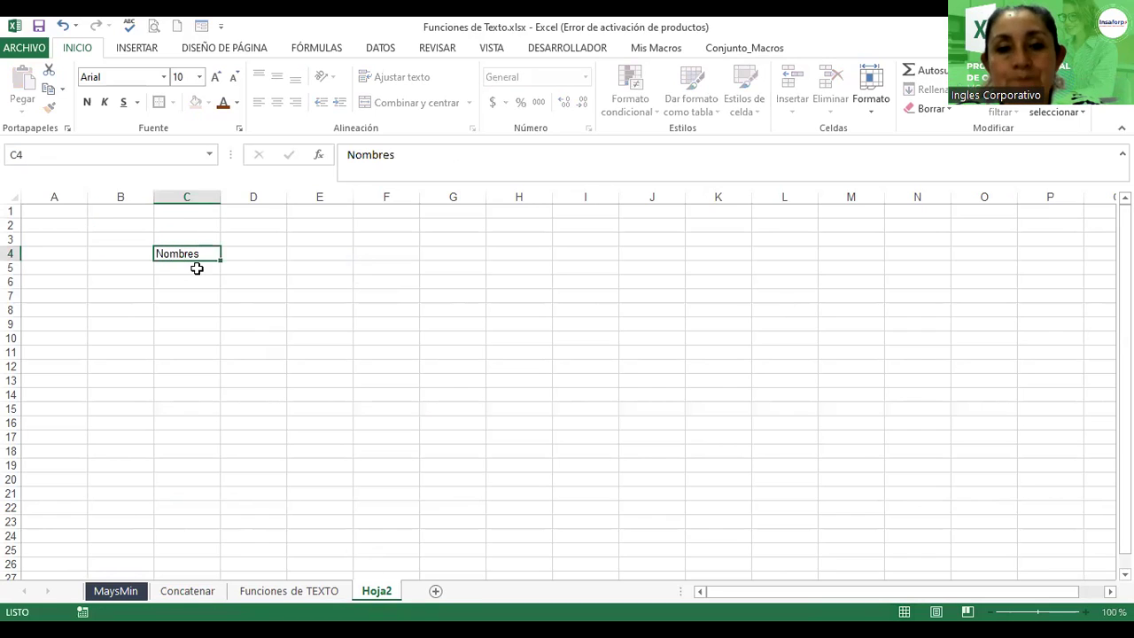
key(Return)
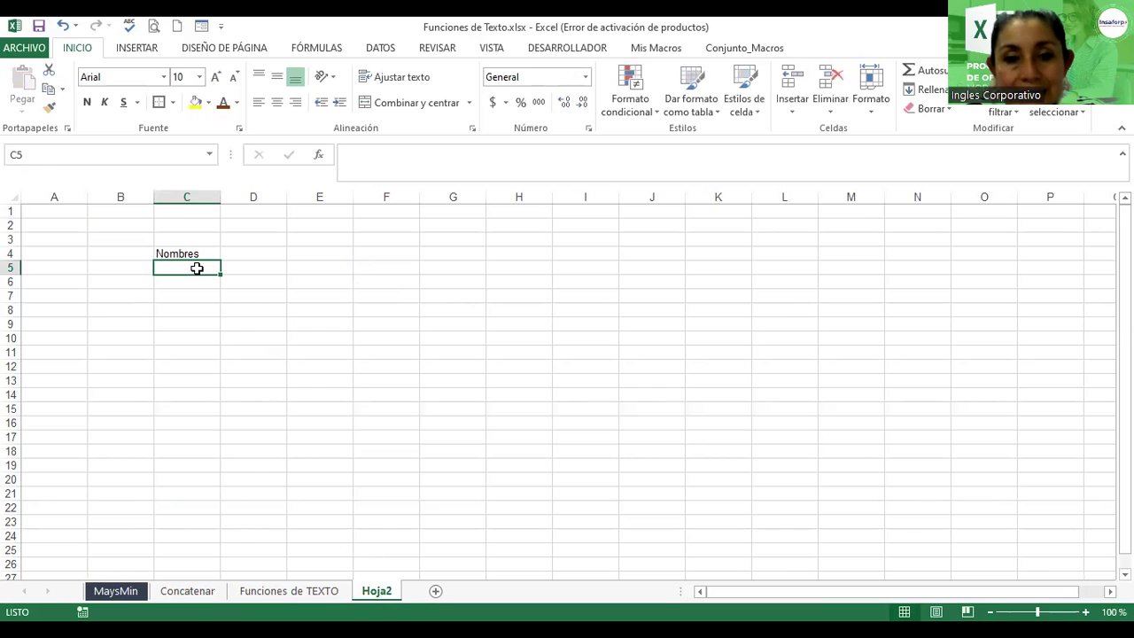
right_click(197, 268)
key(Escape)
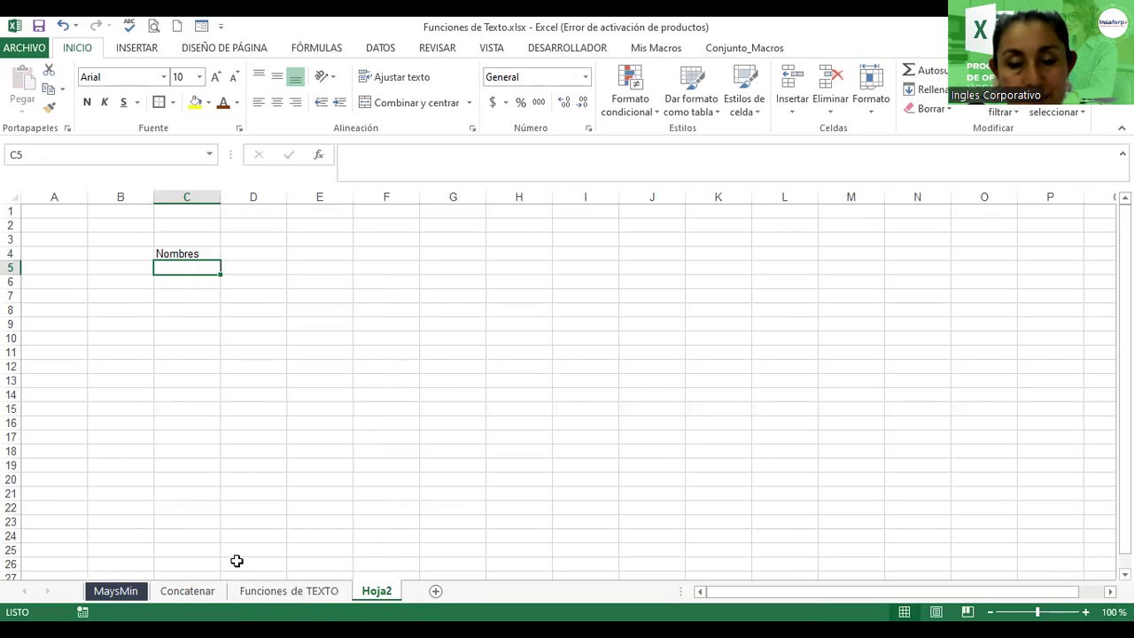
- Copy G3:G12 from the Concatenar sheet again and paste it as values into Hoja2 starting at C5
click(176, 592)
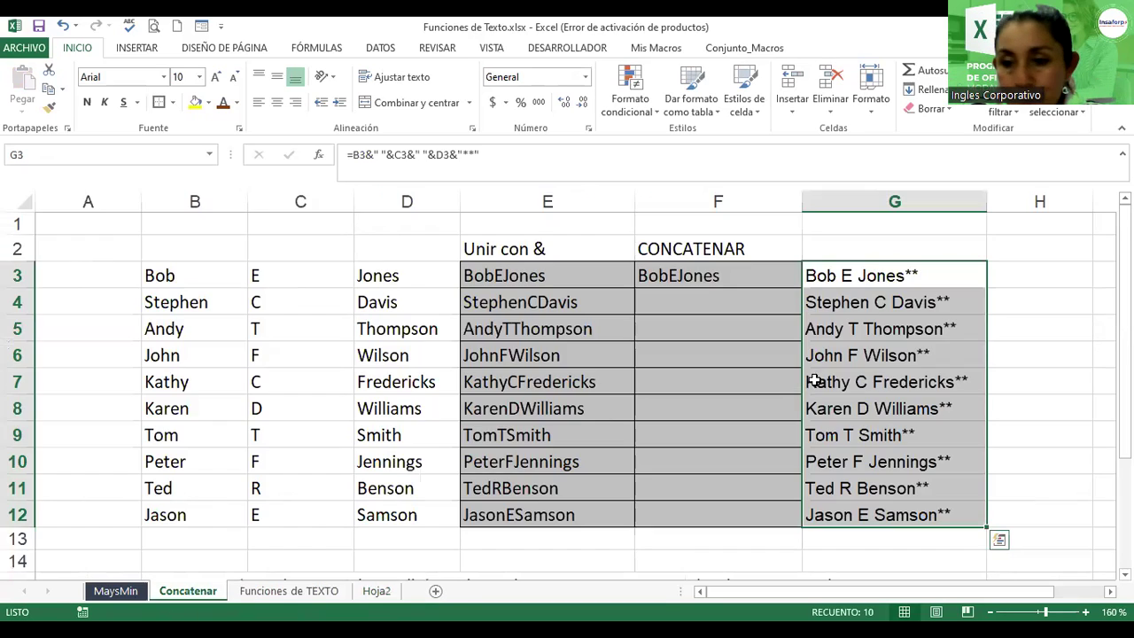
right_click(863, 287)
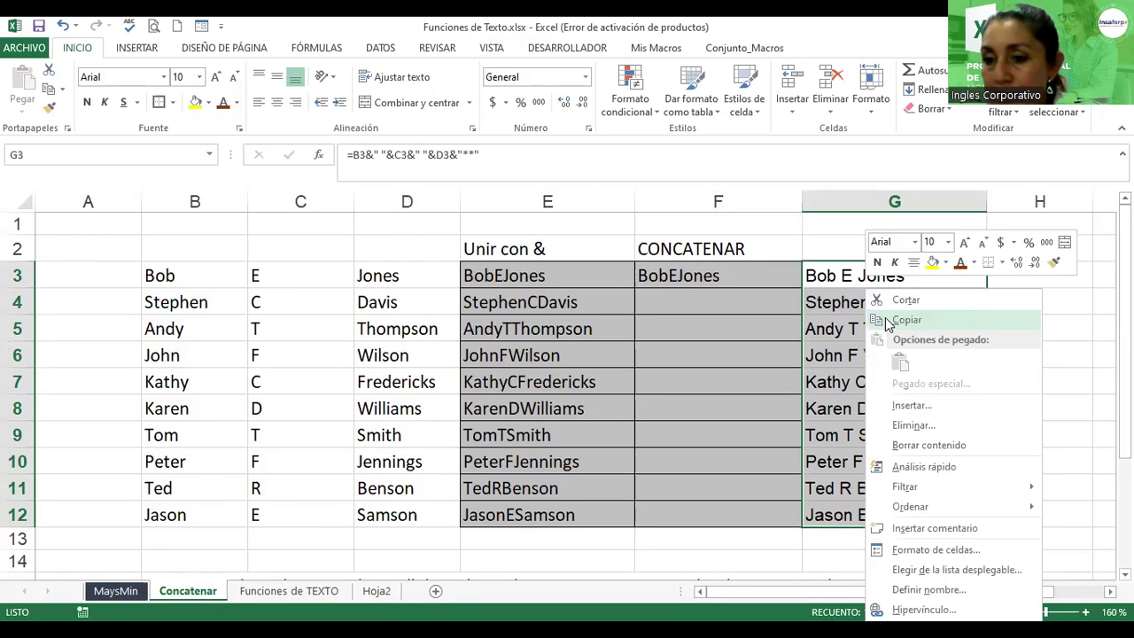
click(906, 319)
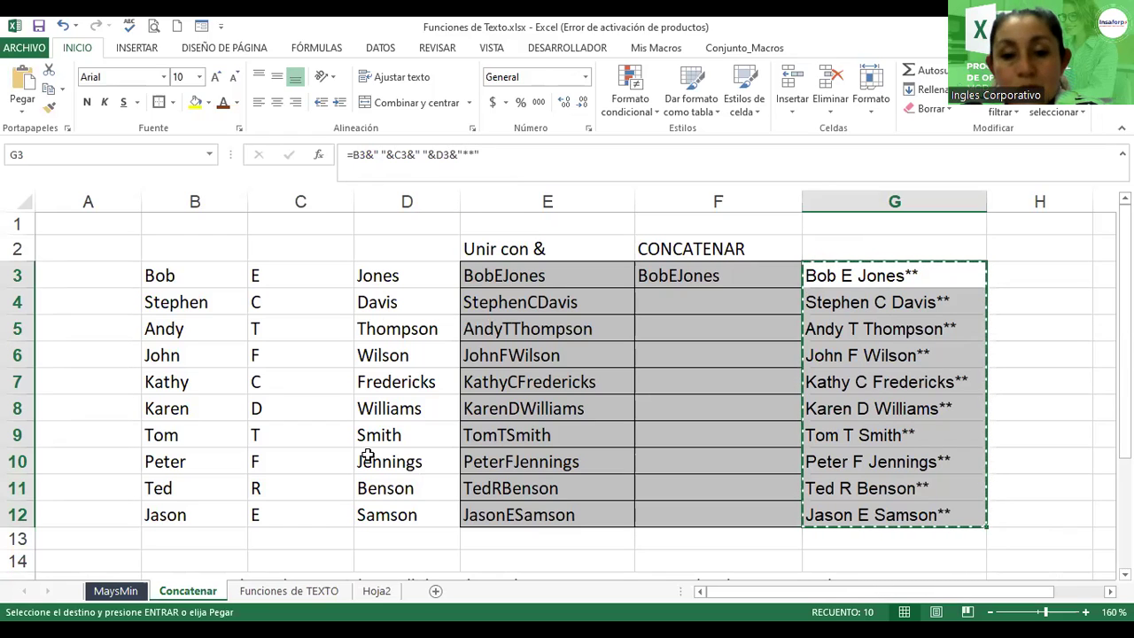
click(376, 591)
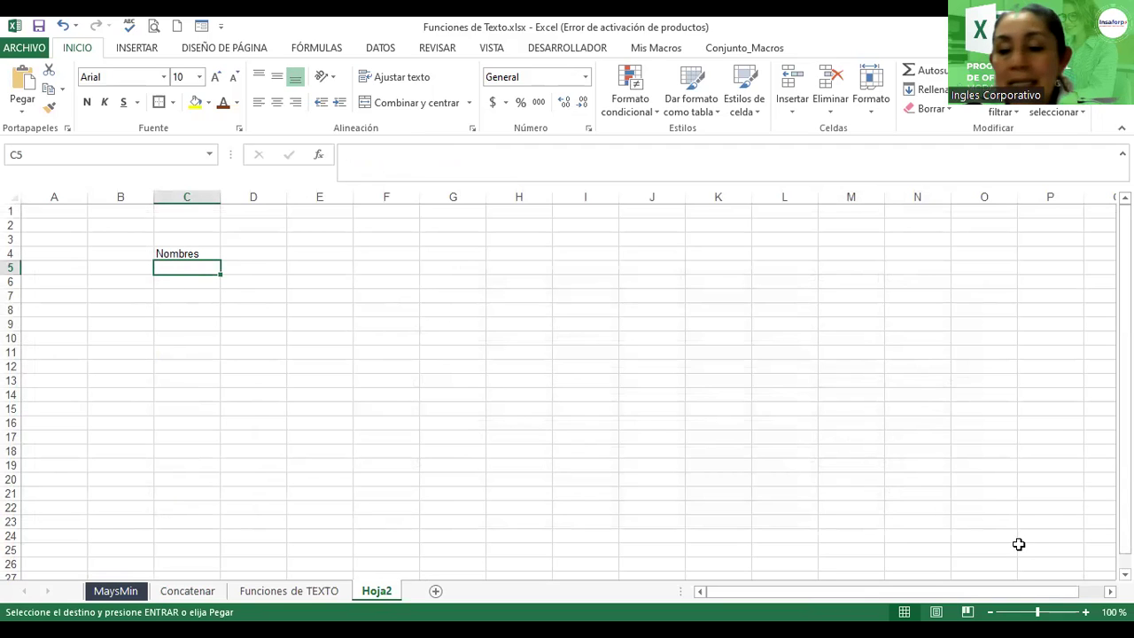
scroll(244, 296, up, 4)
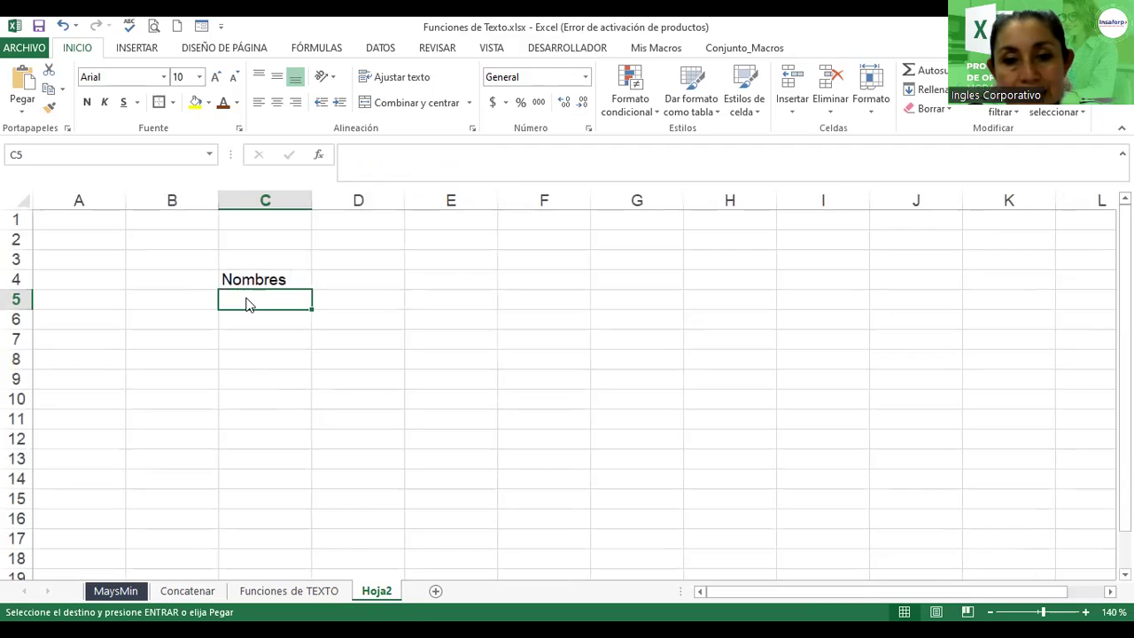
right_click(248, 301)
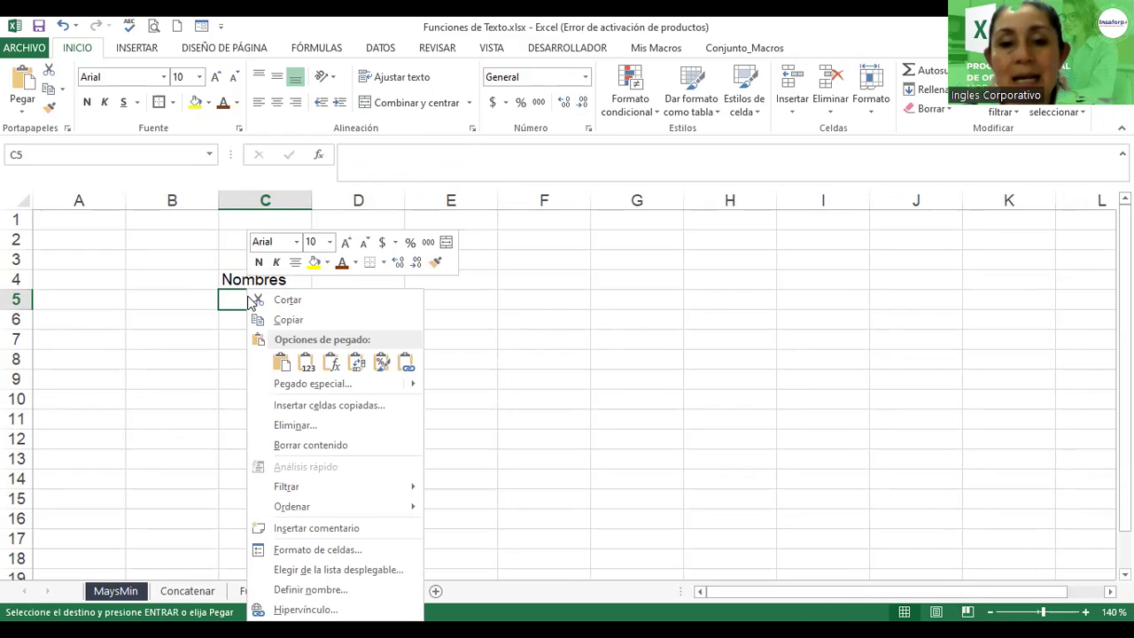
click(281, 361)
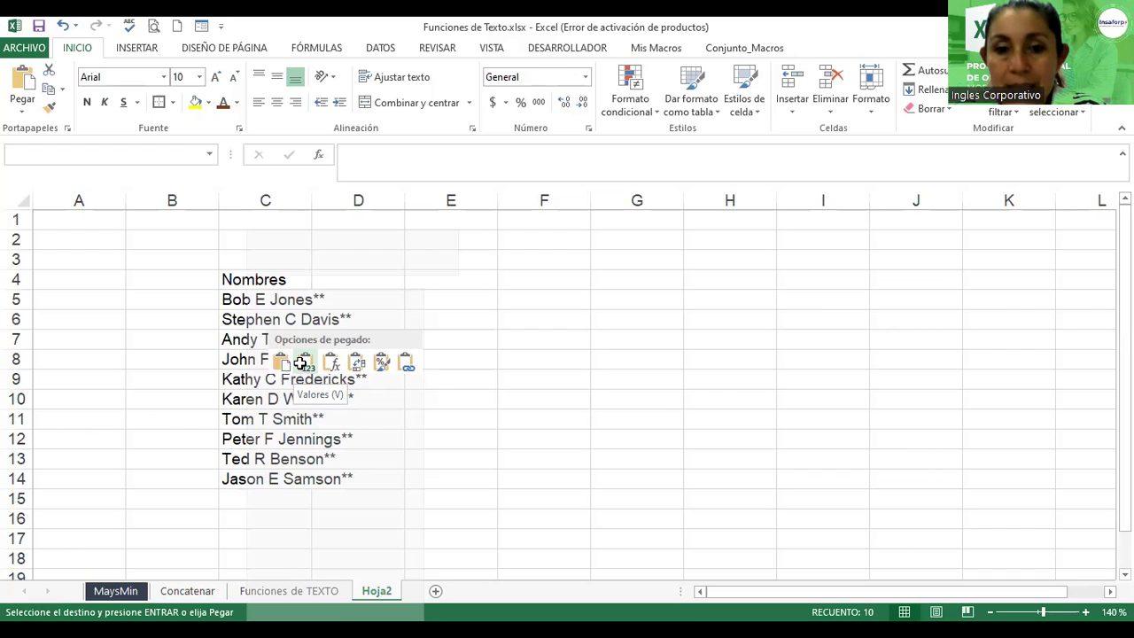
click(301, 362)
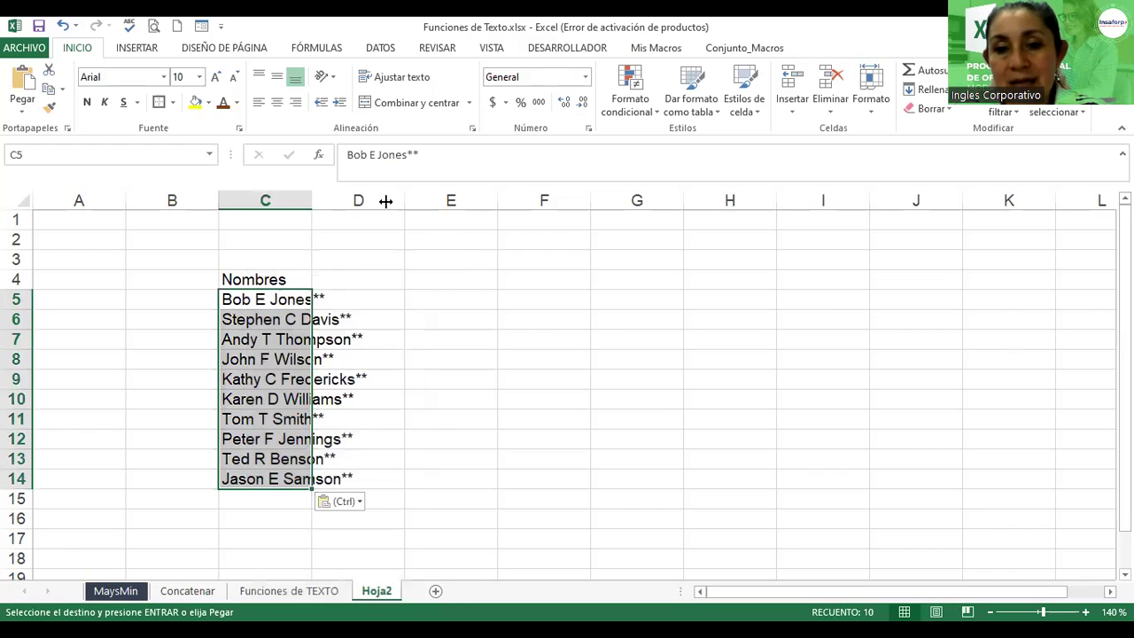
- Widen column C on Hoja2 to fit the pasted names and check the contents of C5 to C9
drag(386, 201, 398, 201)
click(260, 302)
click(258, 318)
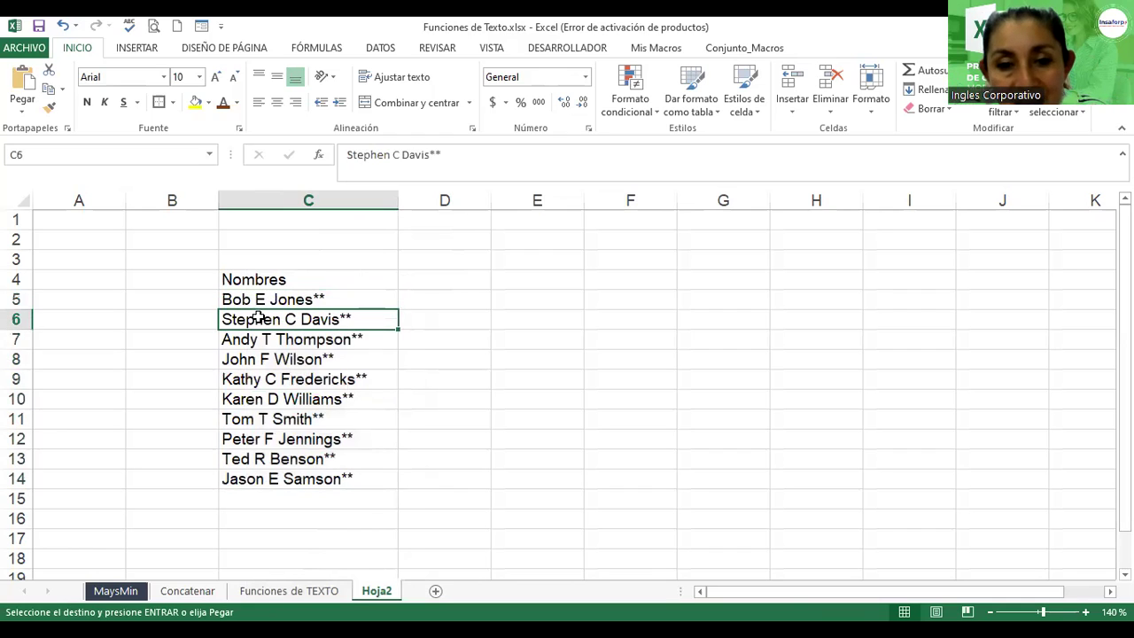
key(Down)
key(Down)
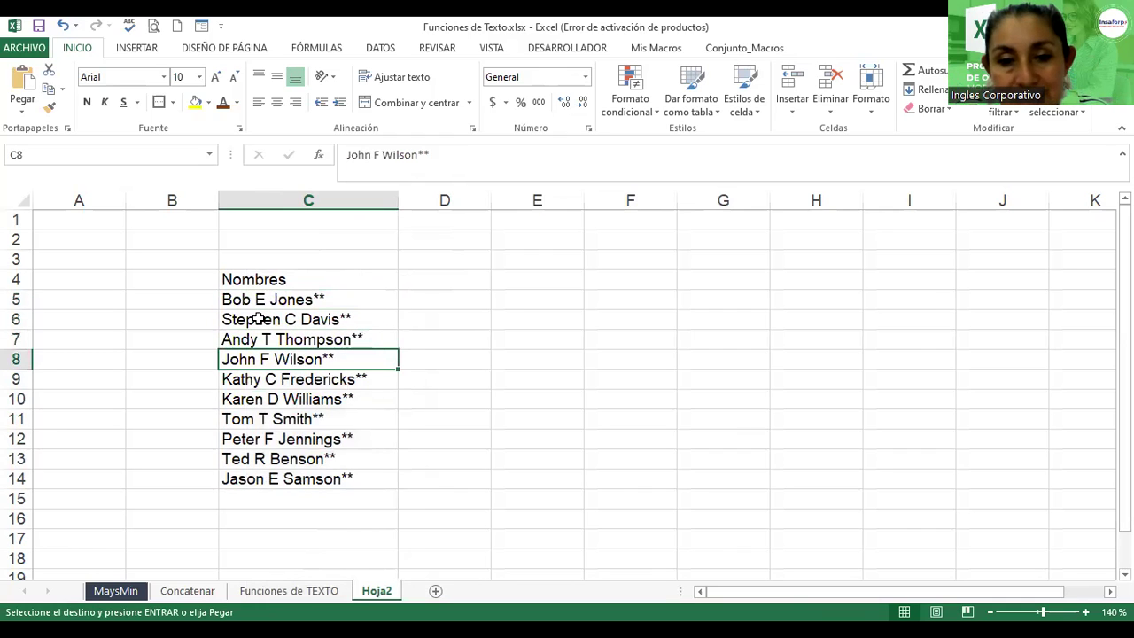
key(Down)
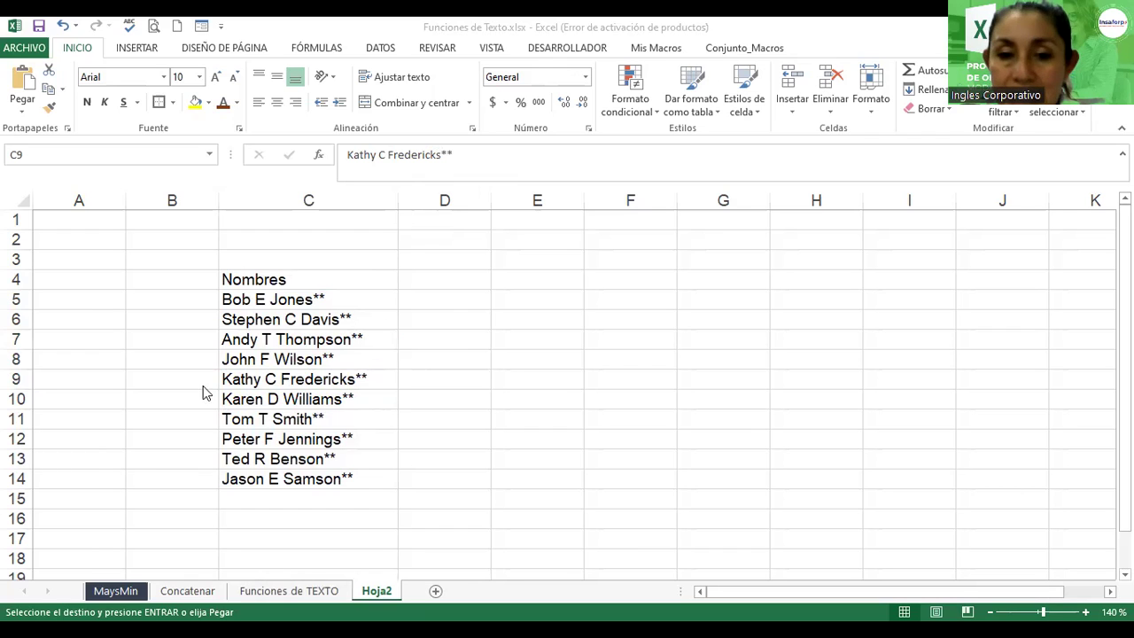
- Examine the pasted names from C5 down to C11 to see whether they hold plain text or formulas
click(301, 317)
drag(358, 301, 348, 432)
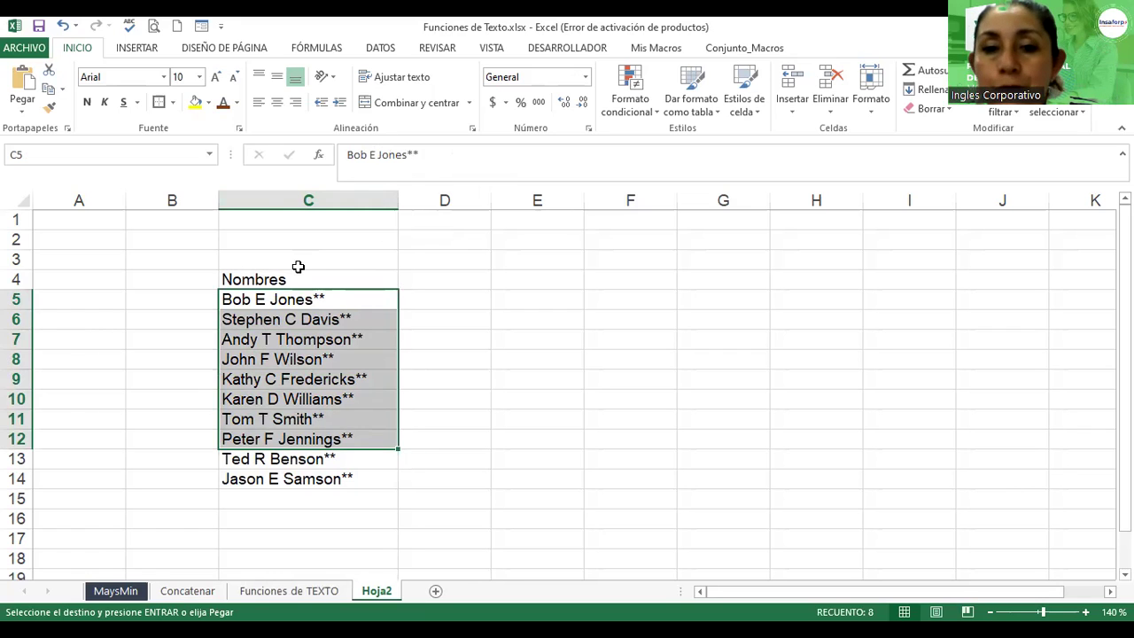
click(301, 295)
key(Down)
key(Down)
key(Down)
key(Down)
key(Down)
key(Down)
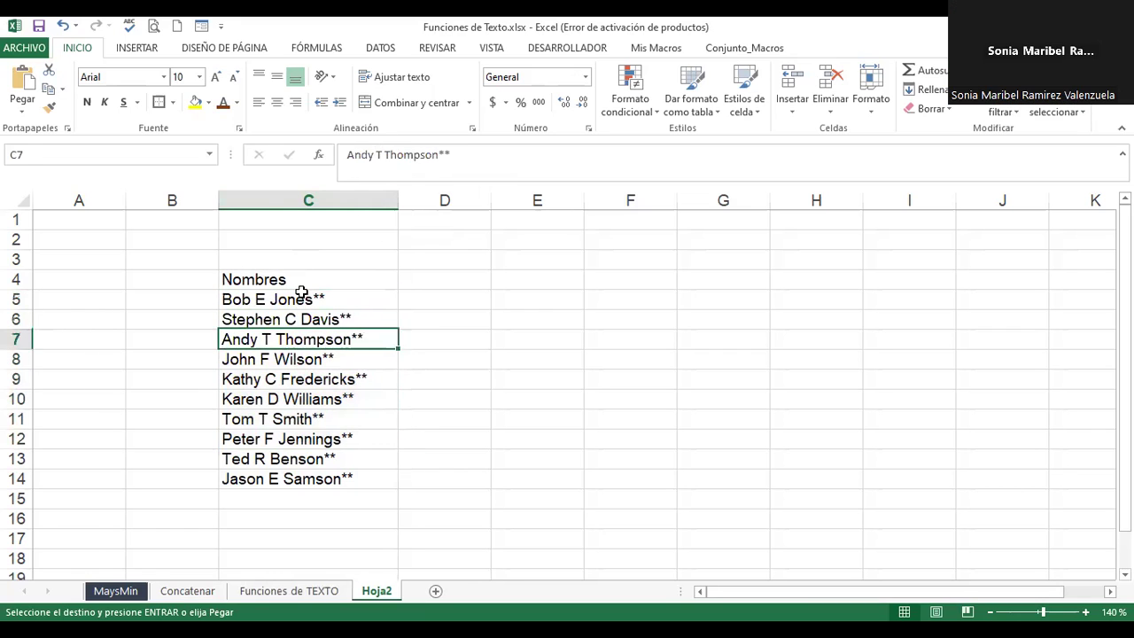
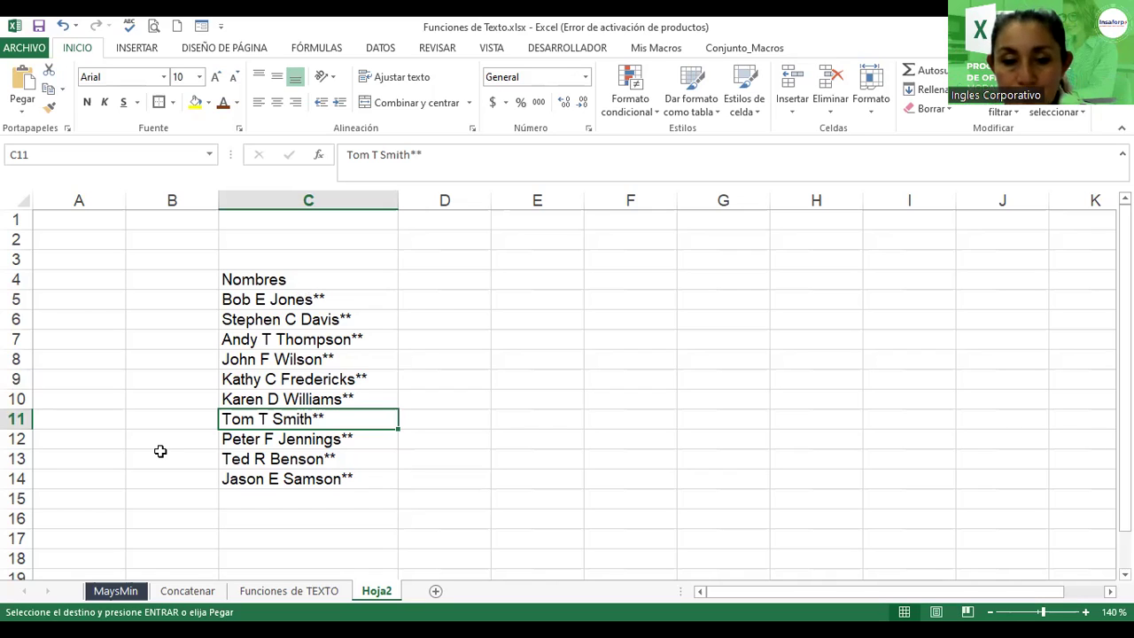
- Enter the heading "Unir con & -- 2" in cell G2 of the Concatenar sheet
click(207, 595)
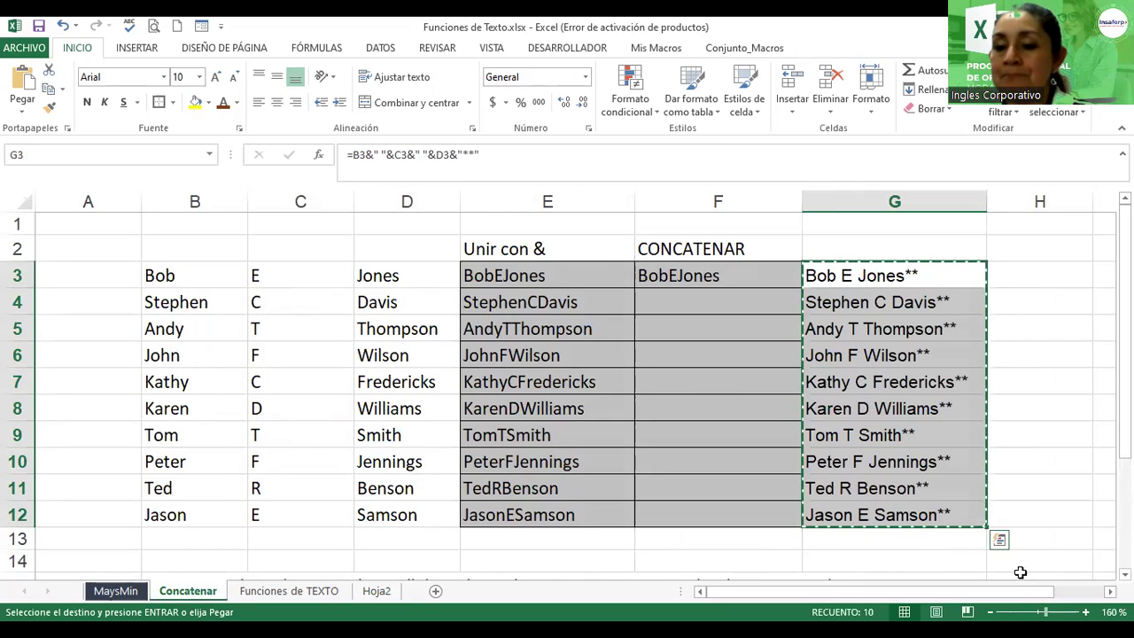
key(Escape)
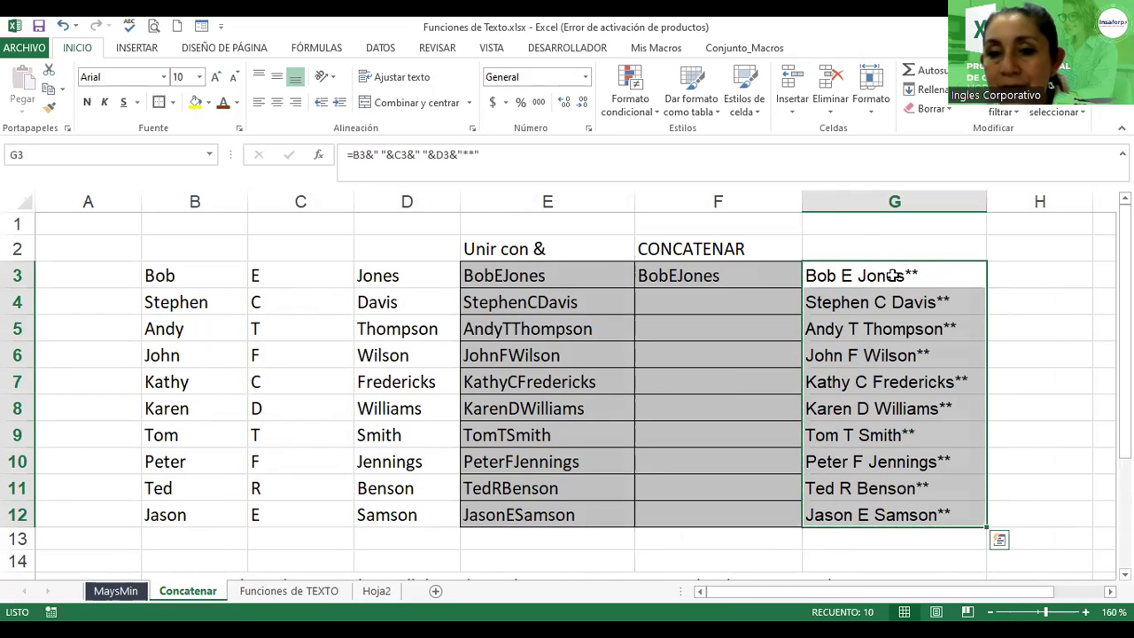
click(855, 242)
text(Unir Con)
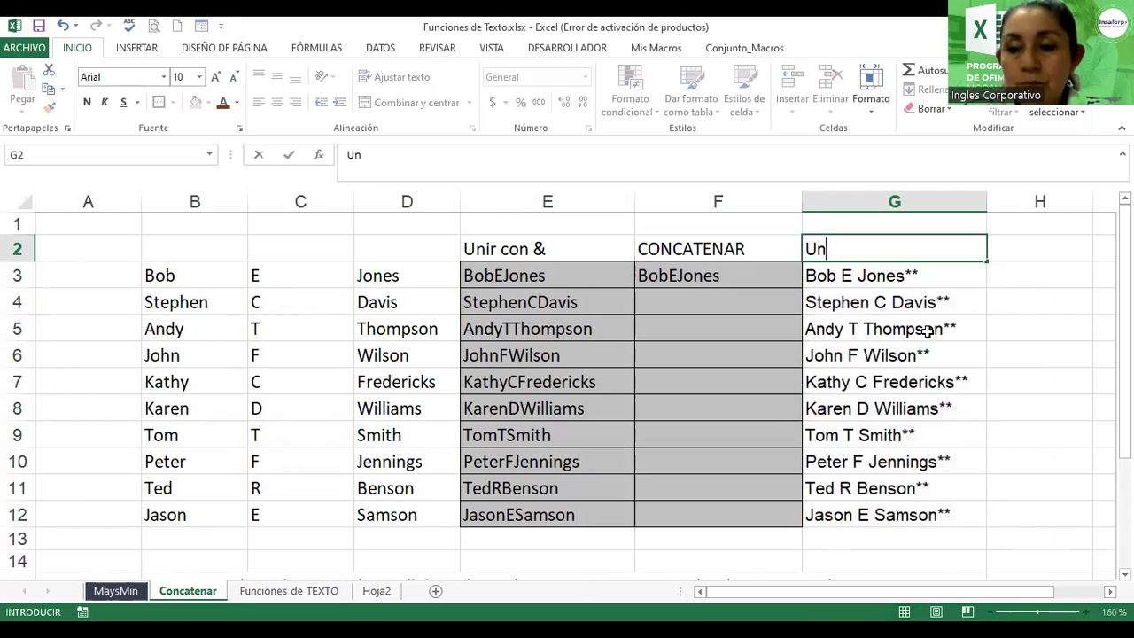
key(BackSpace)
key(BackSpace)
key(BackSpace)
key(BackSpace)
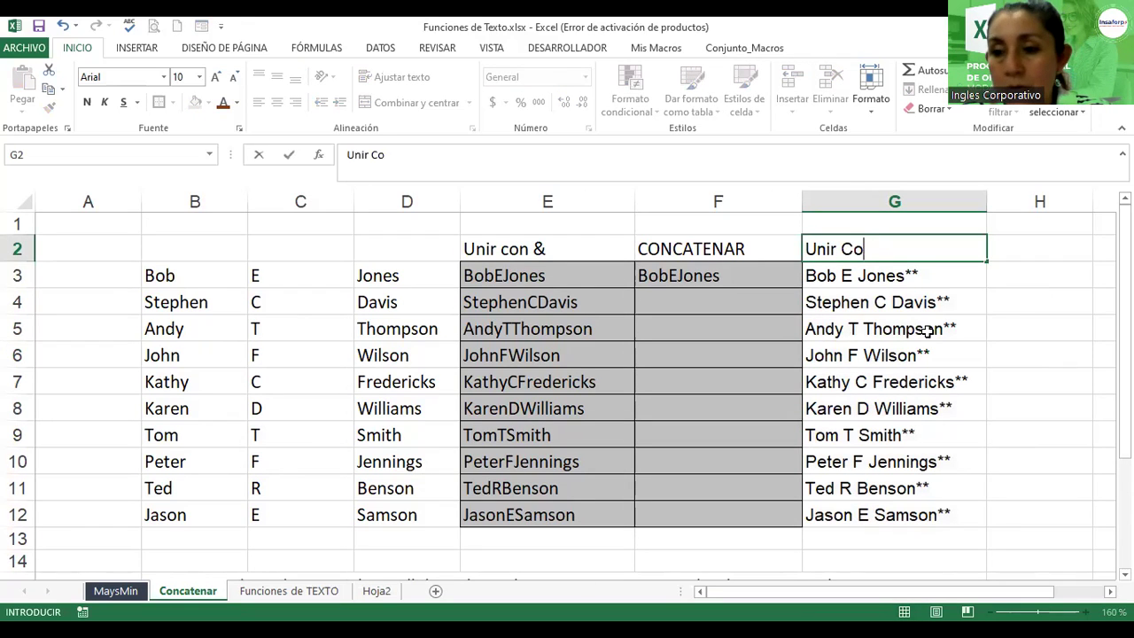
text(con )
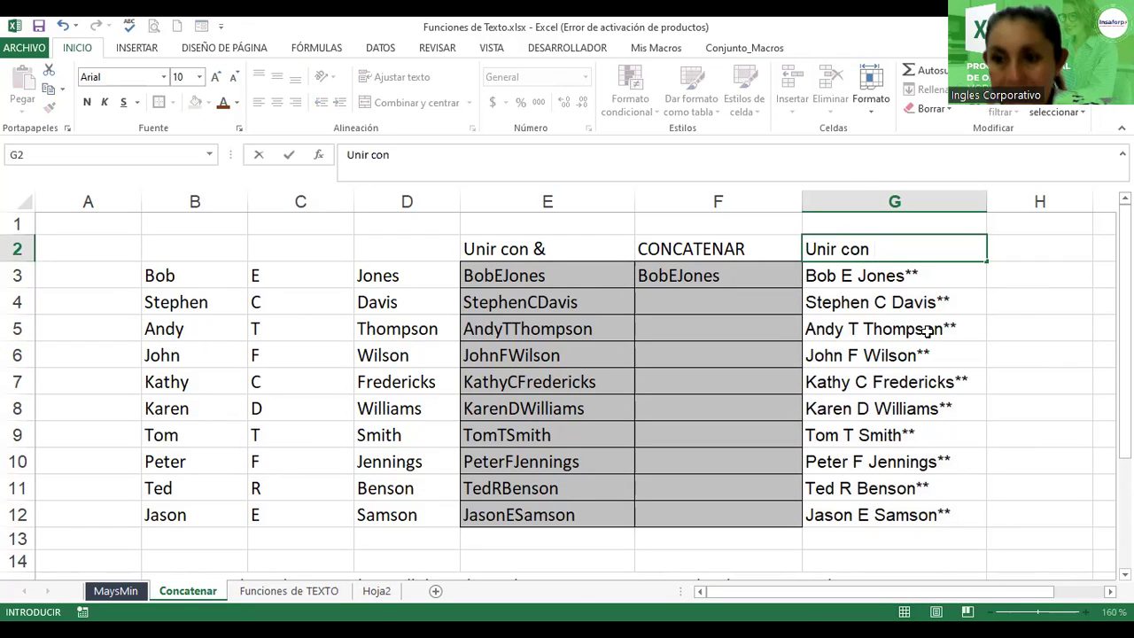
text(&)
text(-- 2)
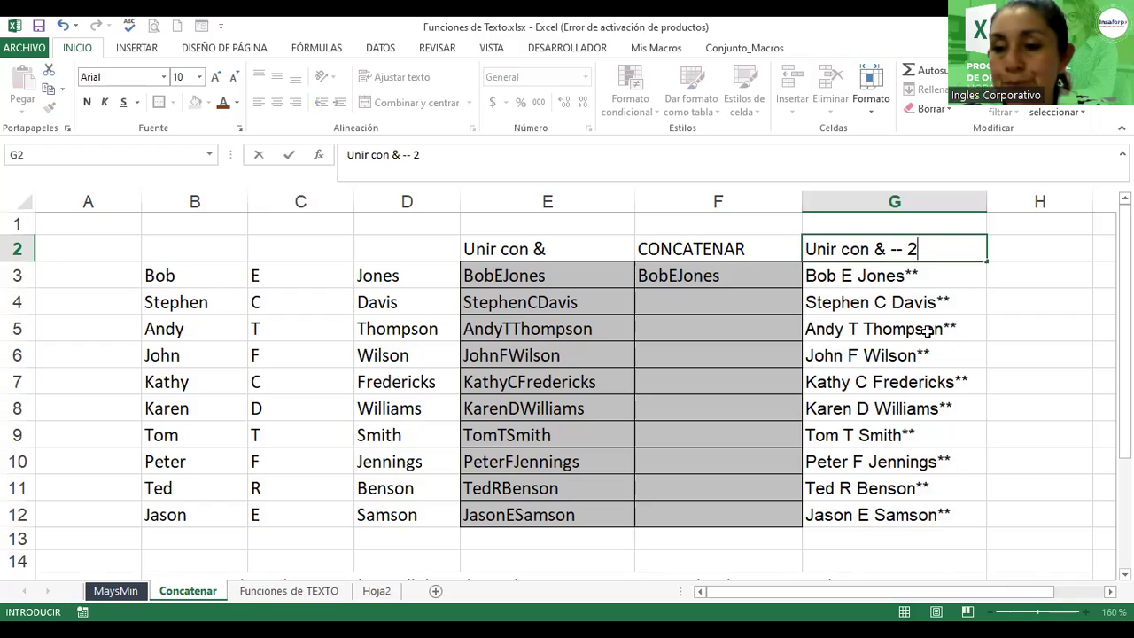
key(Return)
- Center the heading in G2 and make it bold
click(954, 248)
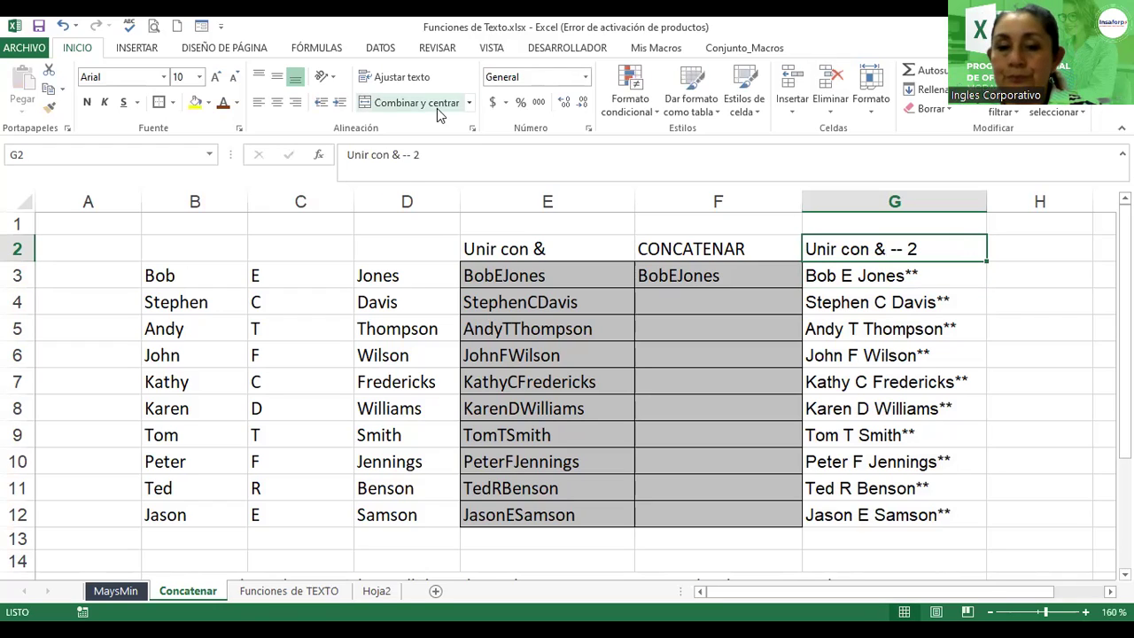
click(276, 102)
click(87, 103)
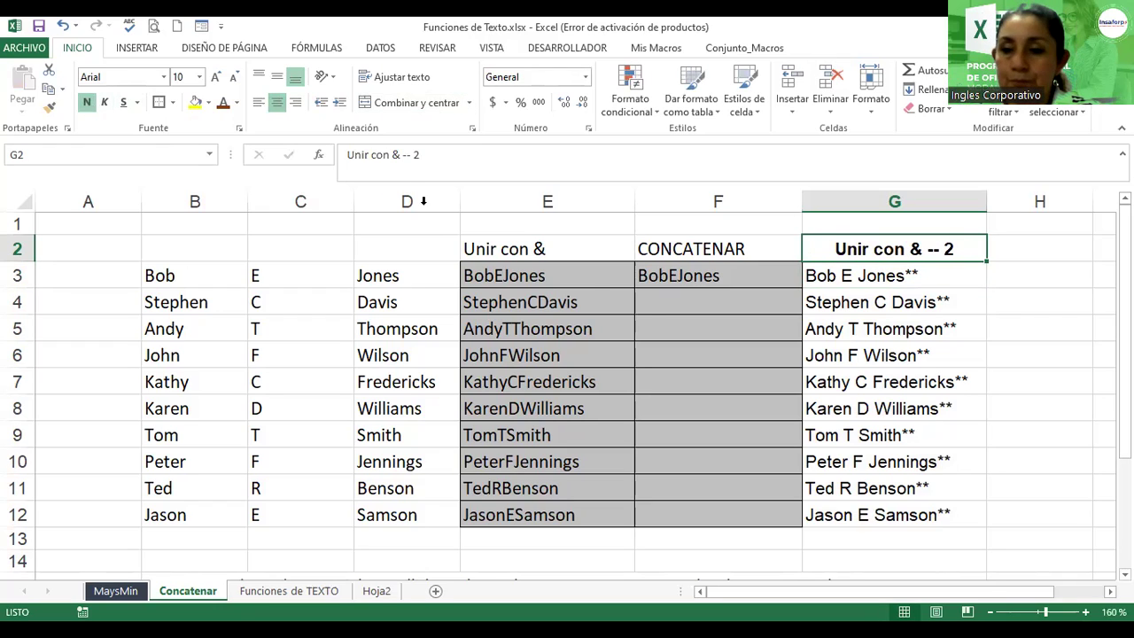
- Fill the CONCATENAR formula from F3 down to F12 and give the range a two-colour white-blue gradient with Diagonal hacia arriba shading
click(744, 275)
drag(802, 288, 803, 531)
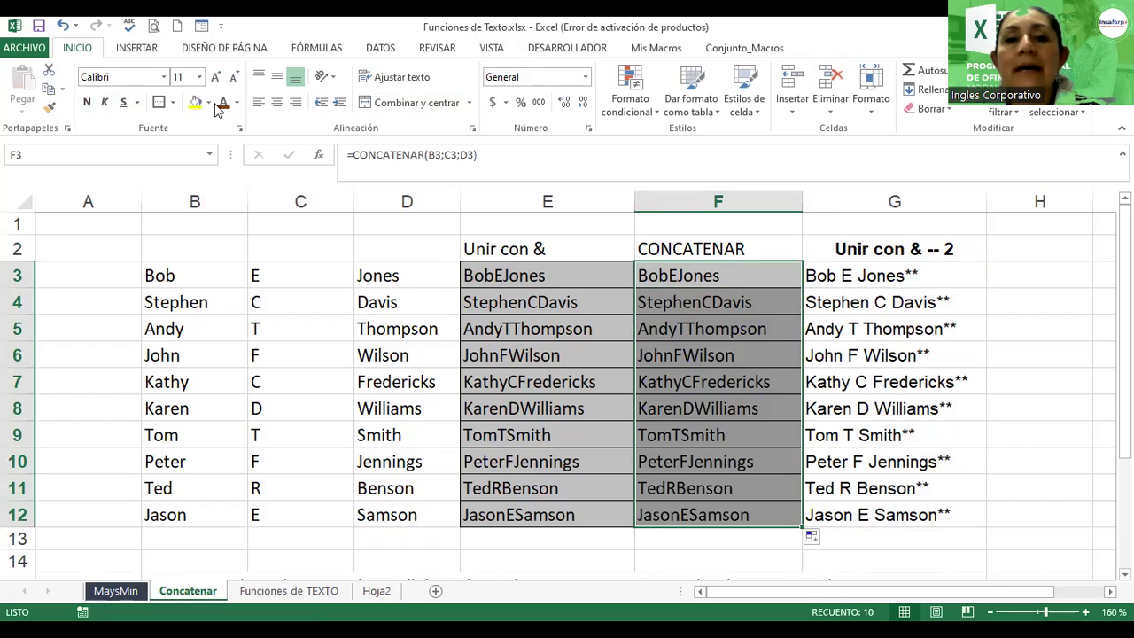
click(472, 129)
click(419, 276)
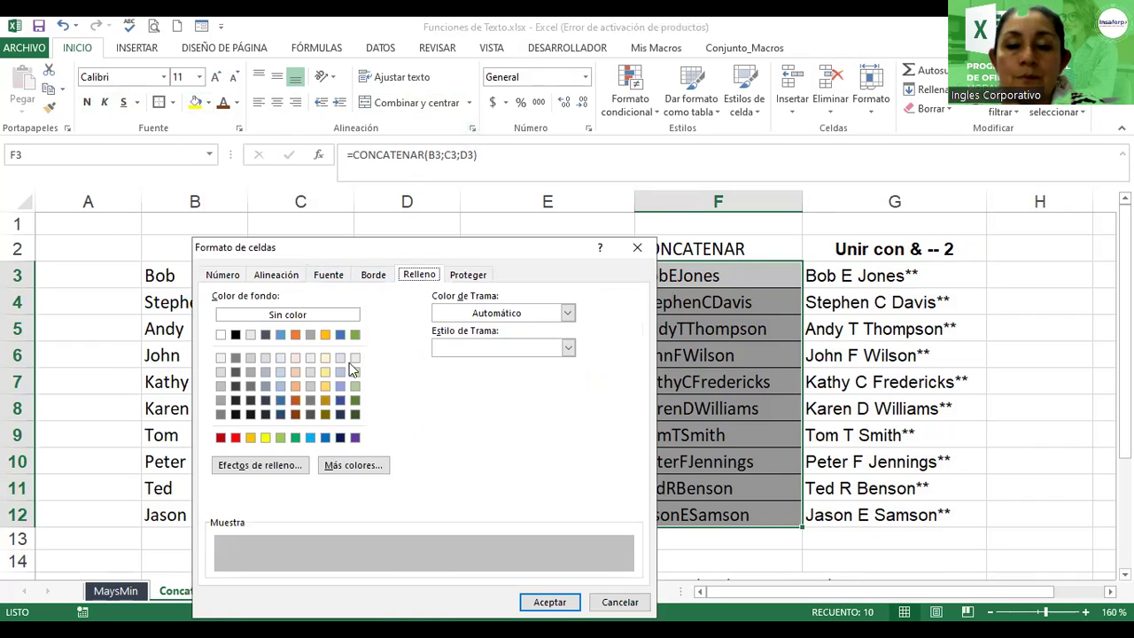
click(280, 386)
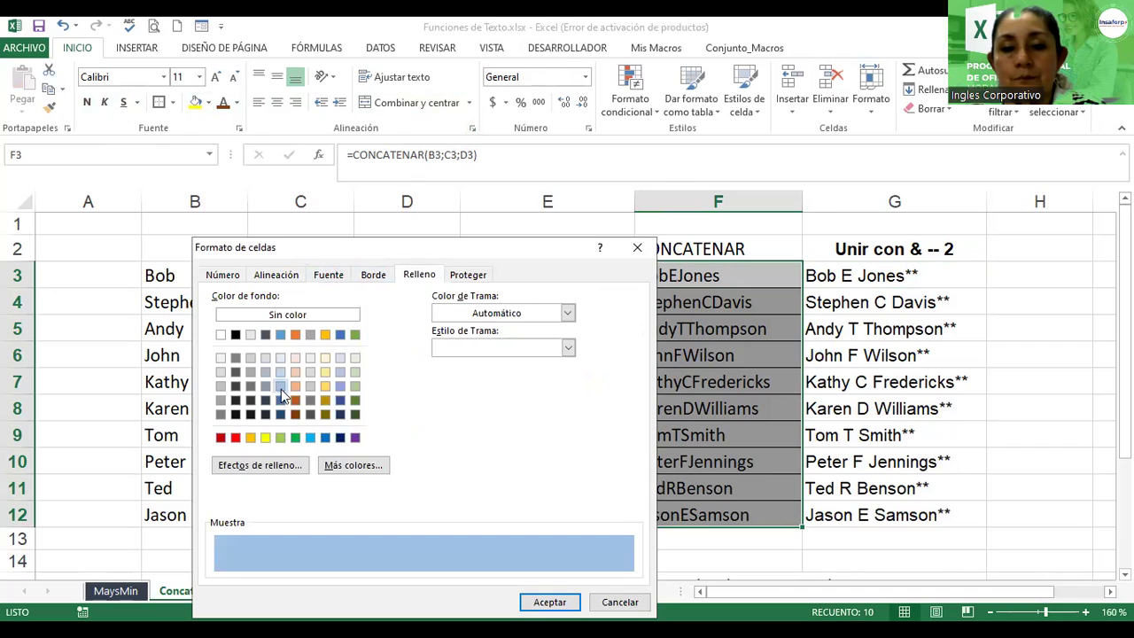
click(295, 462)
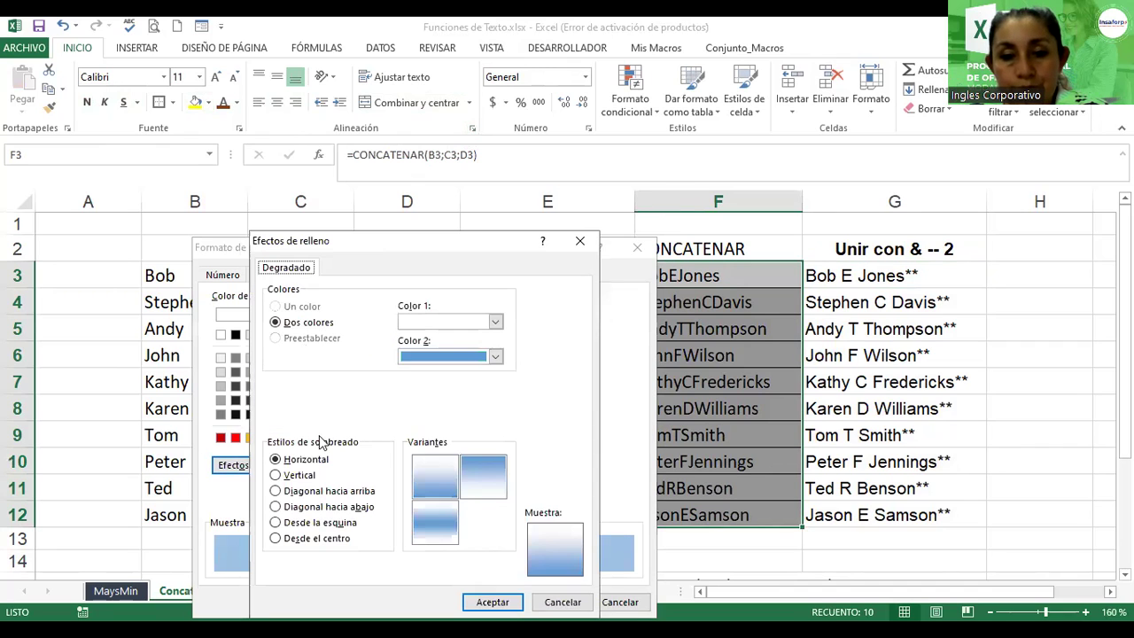
click(302, 491)
key(Tab)
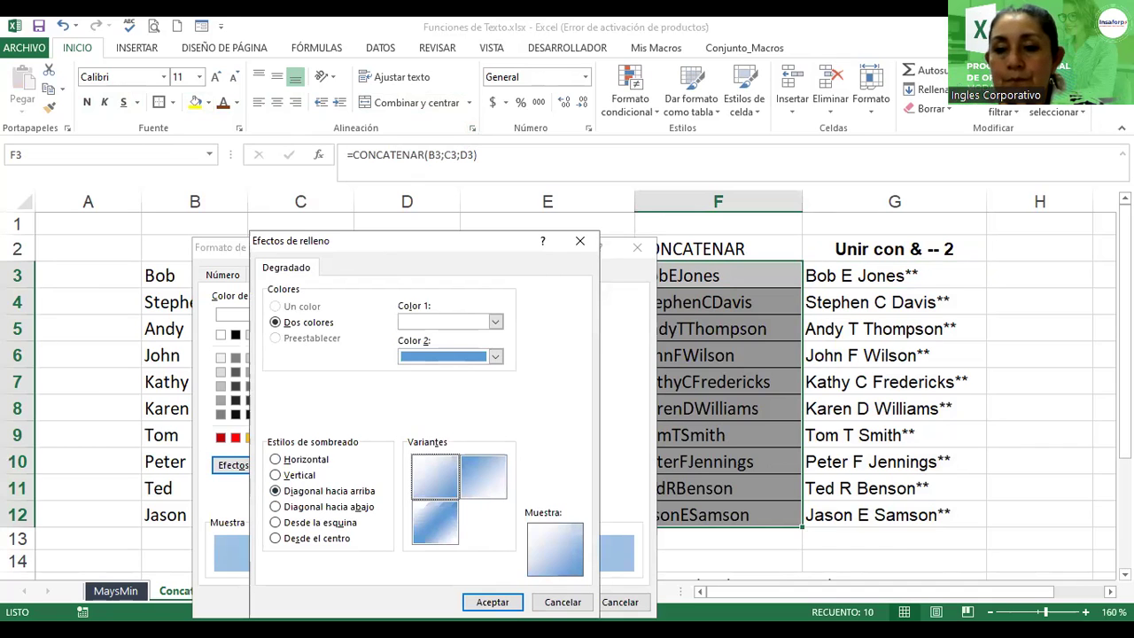
key(Return)
key(Return)
click(877, 329)
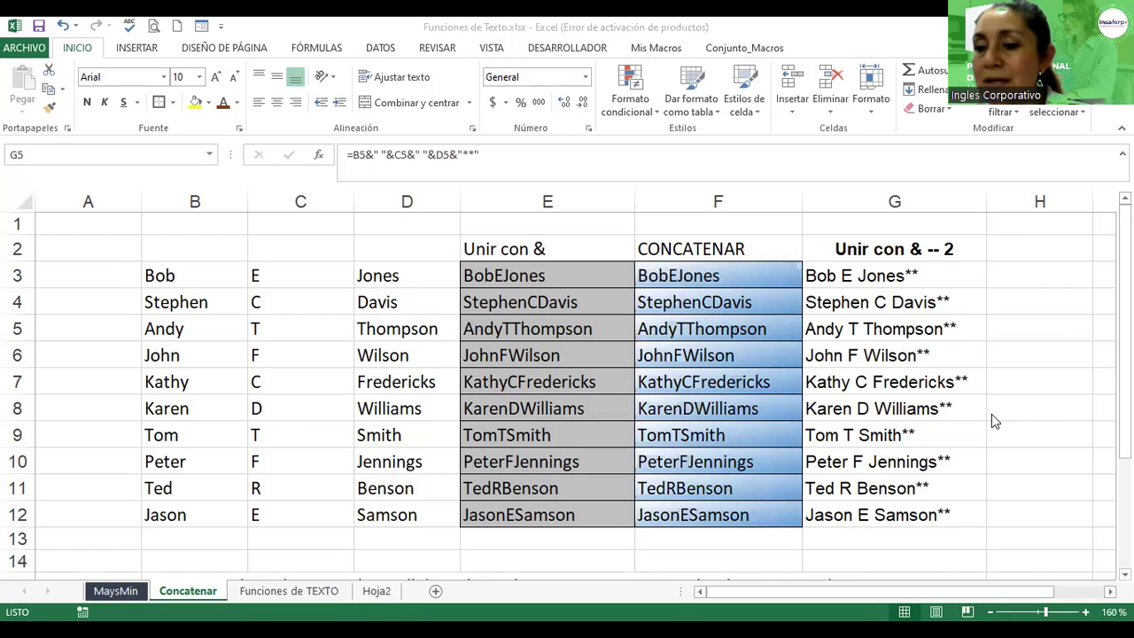
- Examine the & formula in G3 and the CONCATENAR formula in F3
click(872, 295)
click(870, 277)
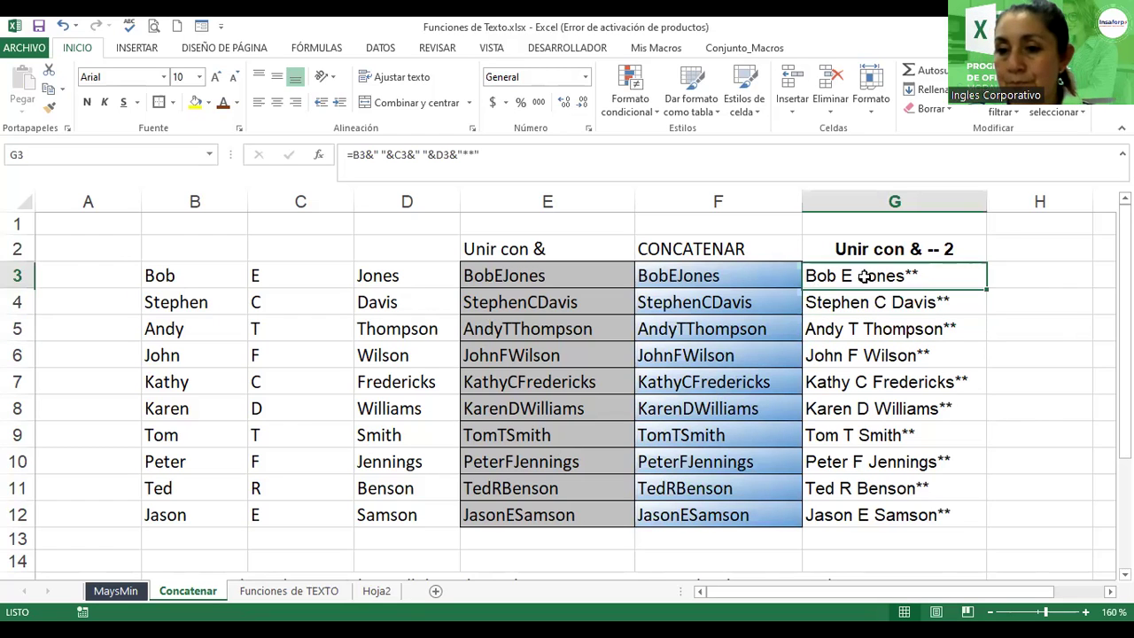
scroll(567, 381, right, 1)
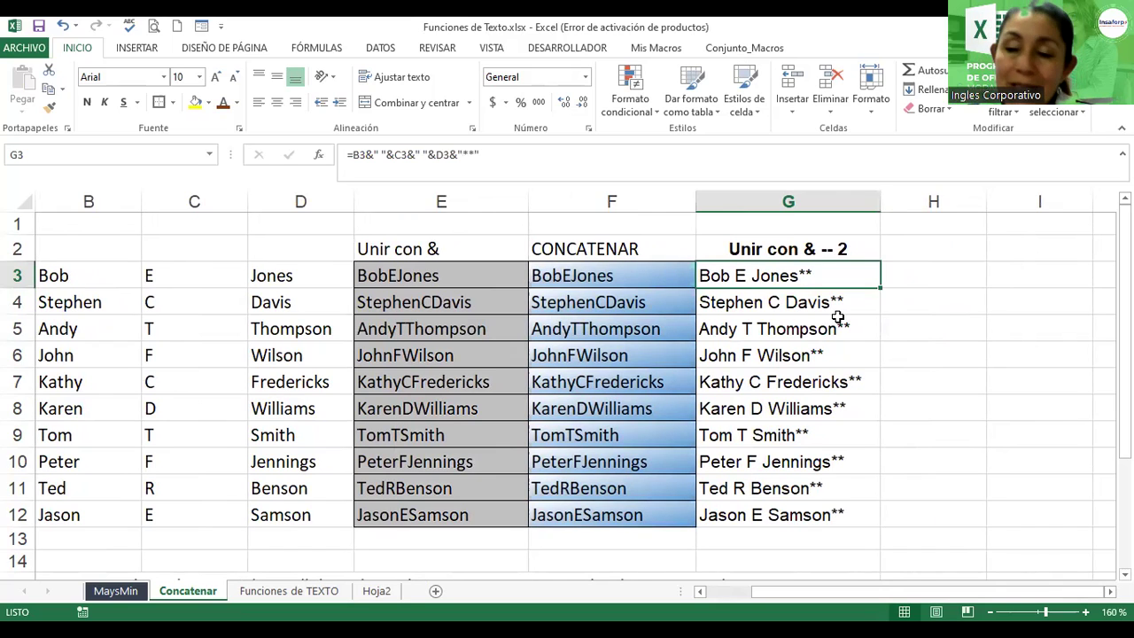
double_click(597, 276)
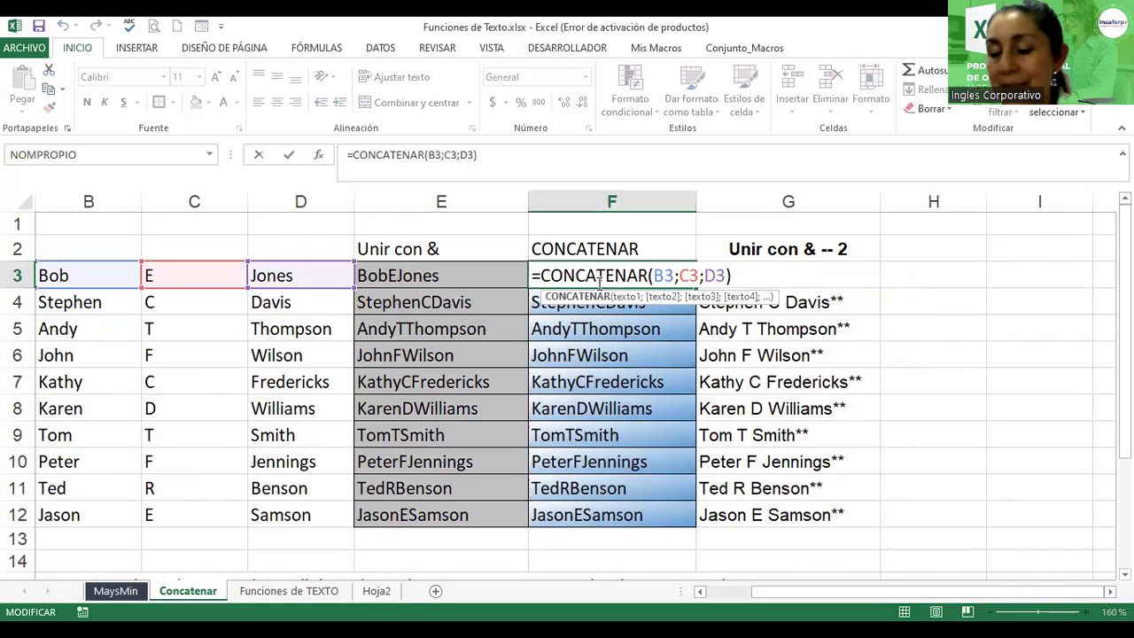
key(Escape)
- Copy the CONCATENAR heading from F2 to H2, change it to "CONCATENAR -- 2" and widen column H to fit it
click(928, 250)
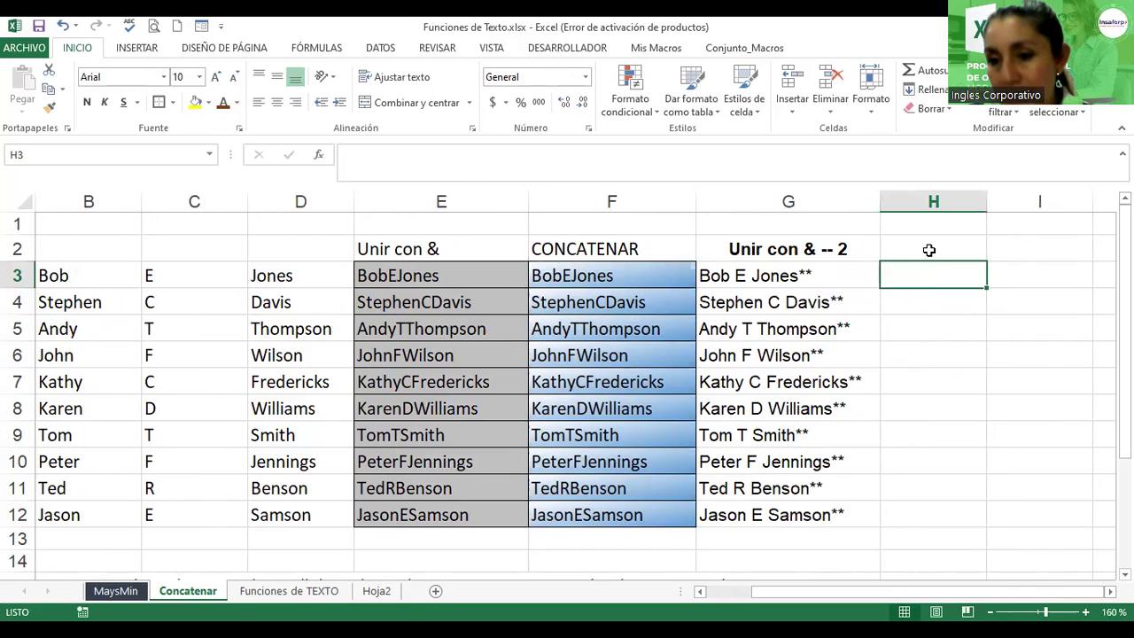
click(584, 248)
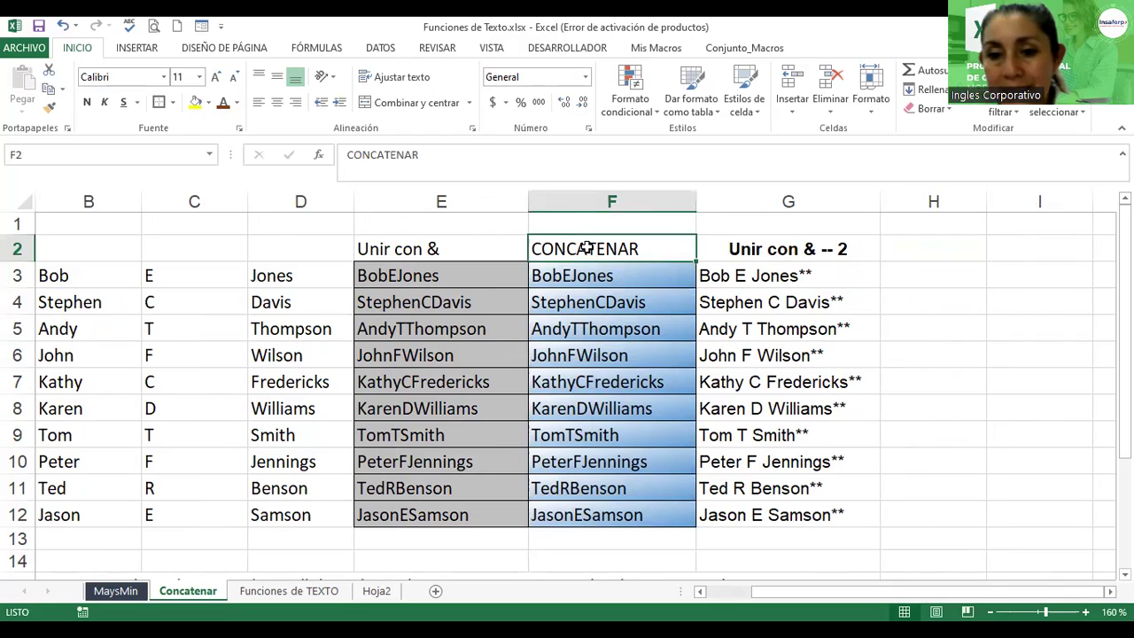
key(ctrl+c)
click(924, 259)
key(Return)
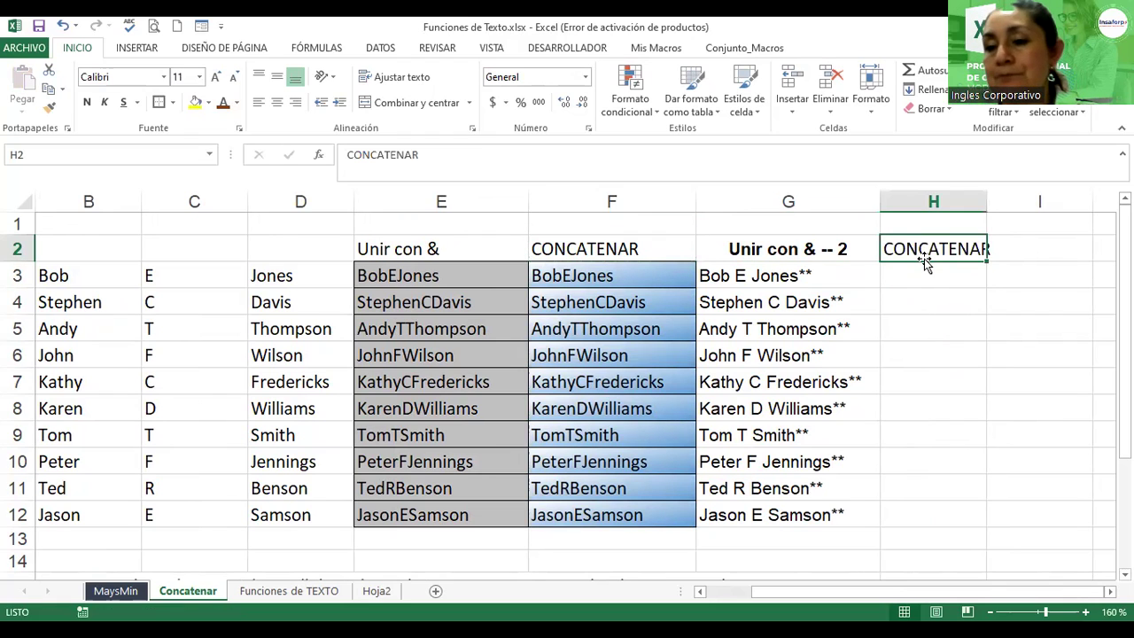
key(F2)
text(-)
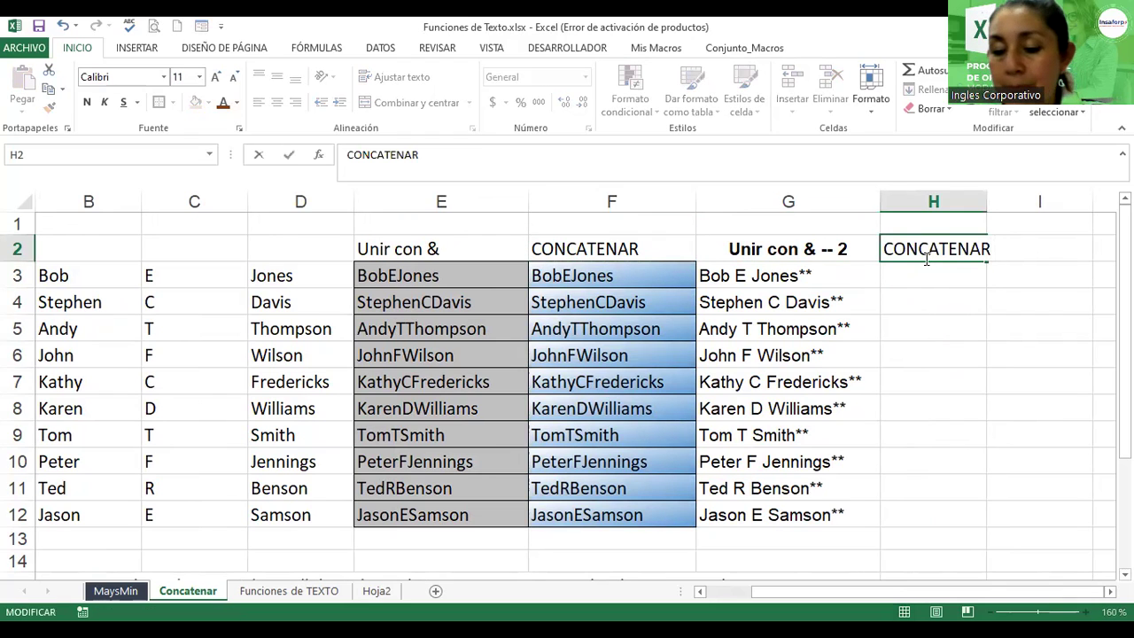
text(- 2)
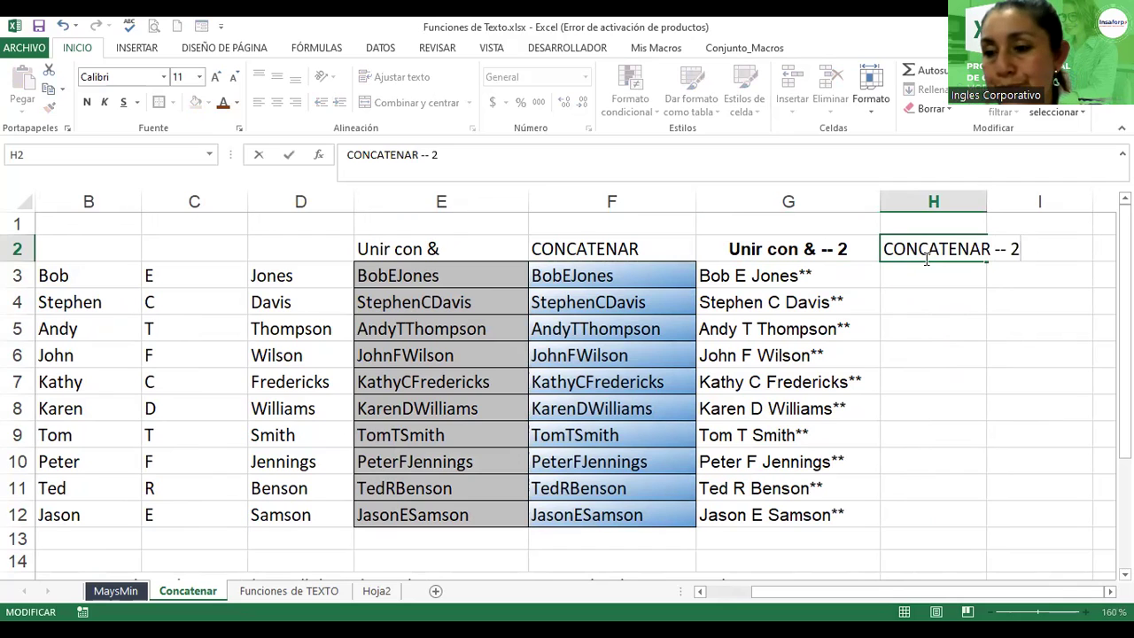
key(Return)
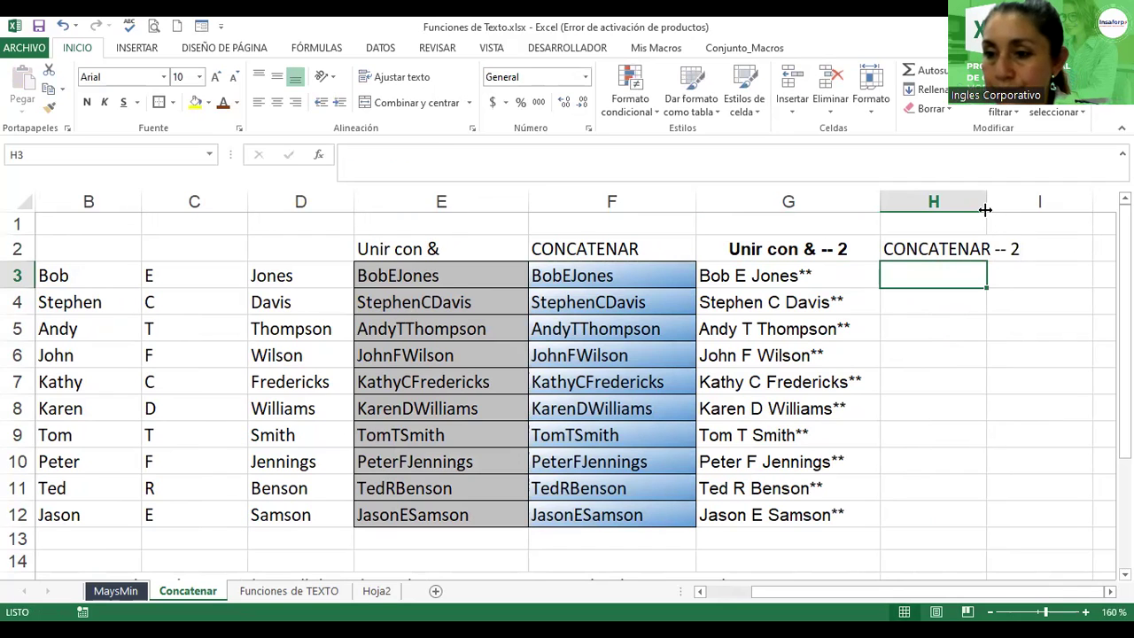
drag(1026, 209, 1027, 209)
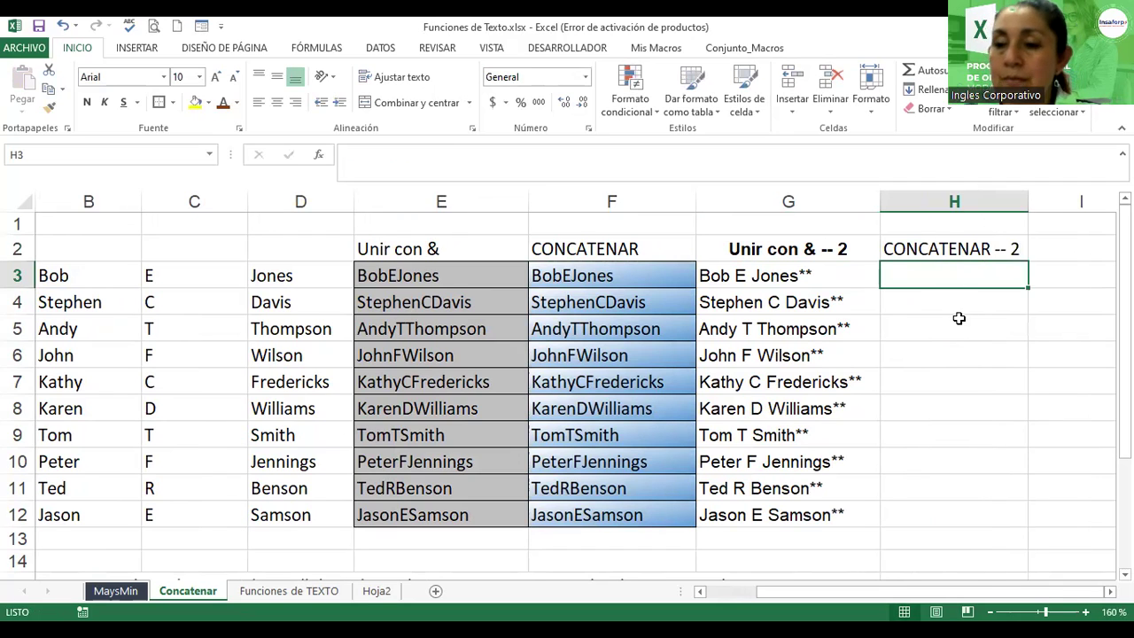
- Begin a CONCATENAR formula in H3 with the first name in B3 followed by a "-" separator
text(=)
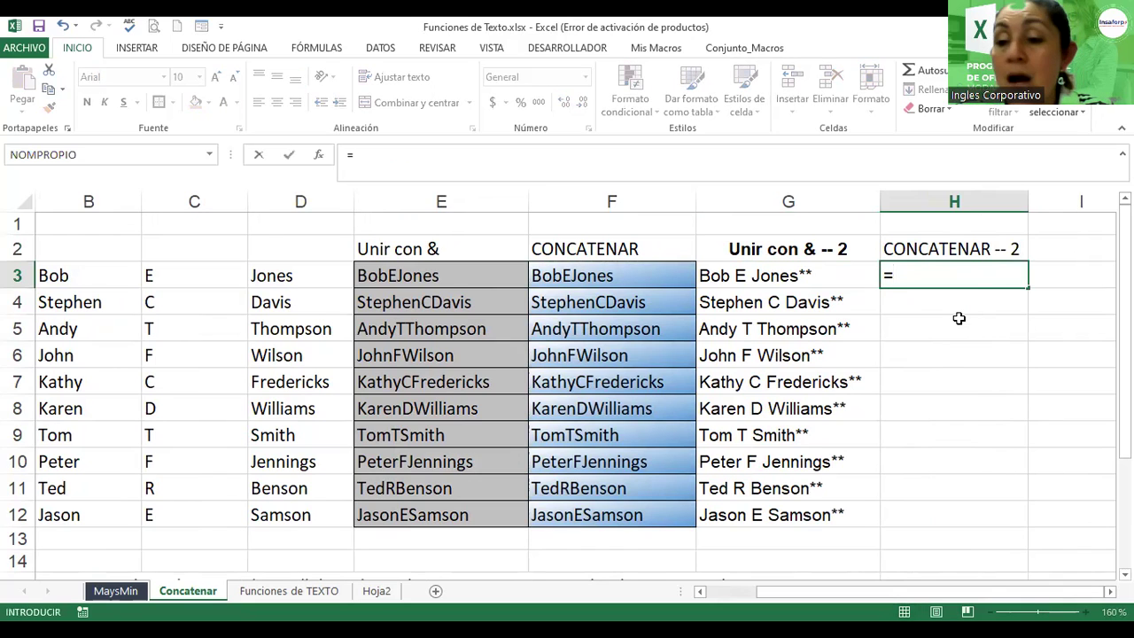
text(conca)
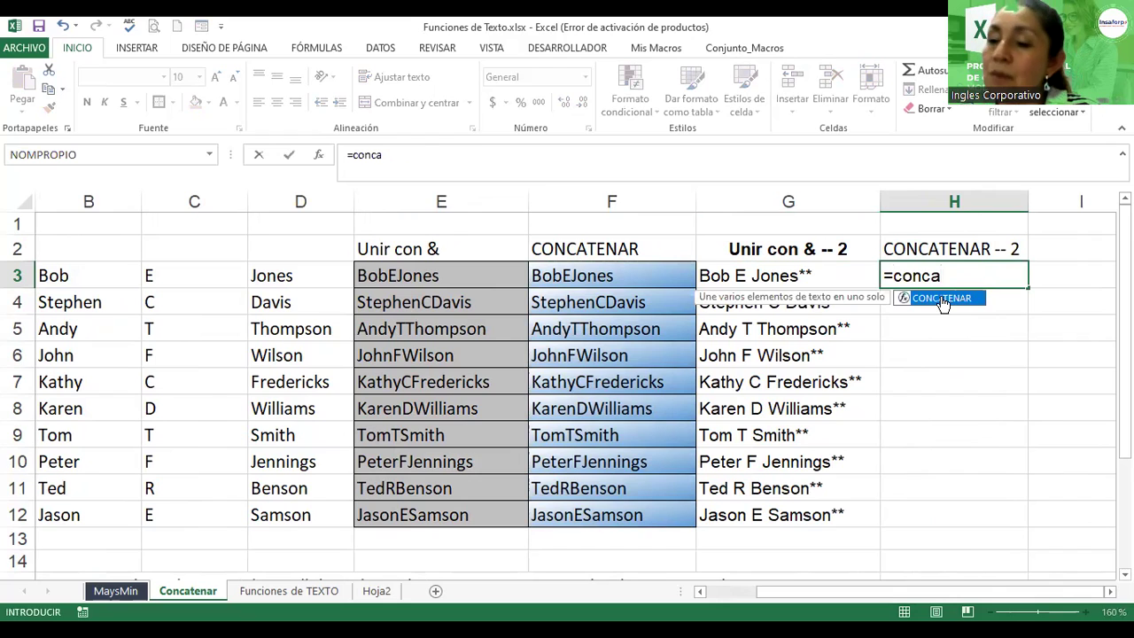
double_click(940, 296)
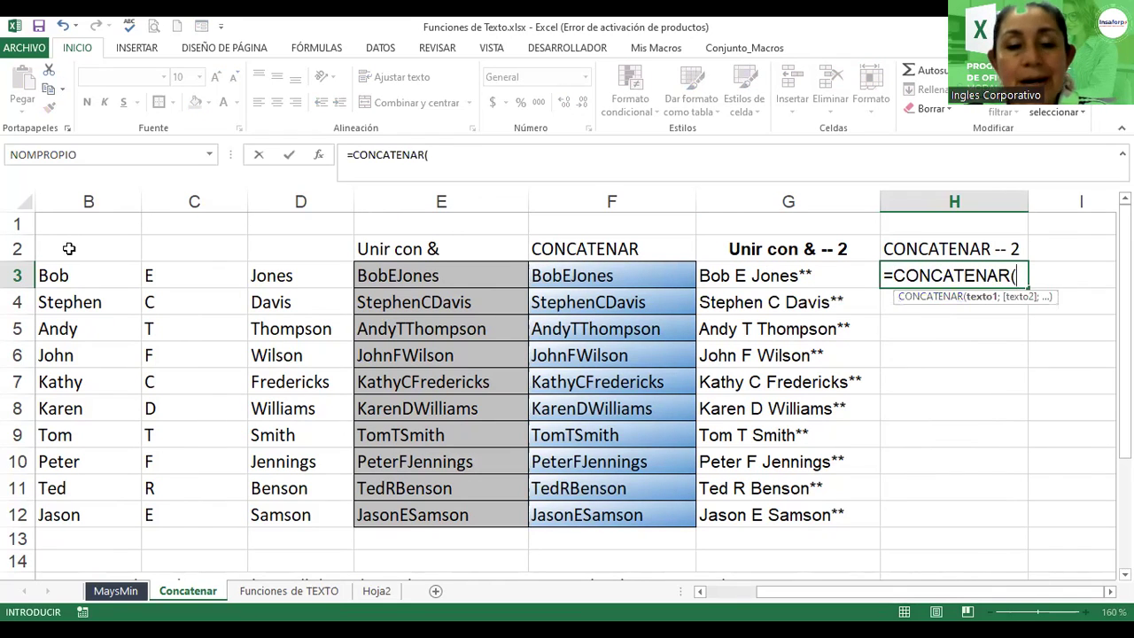
click(55, 276)
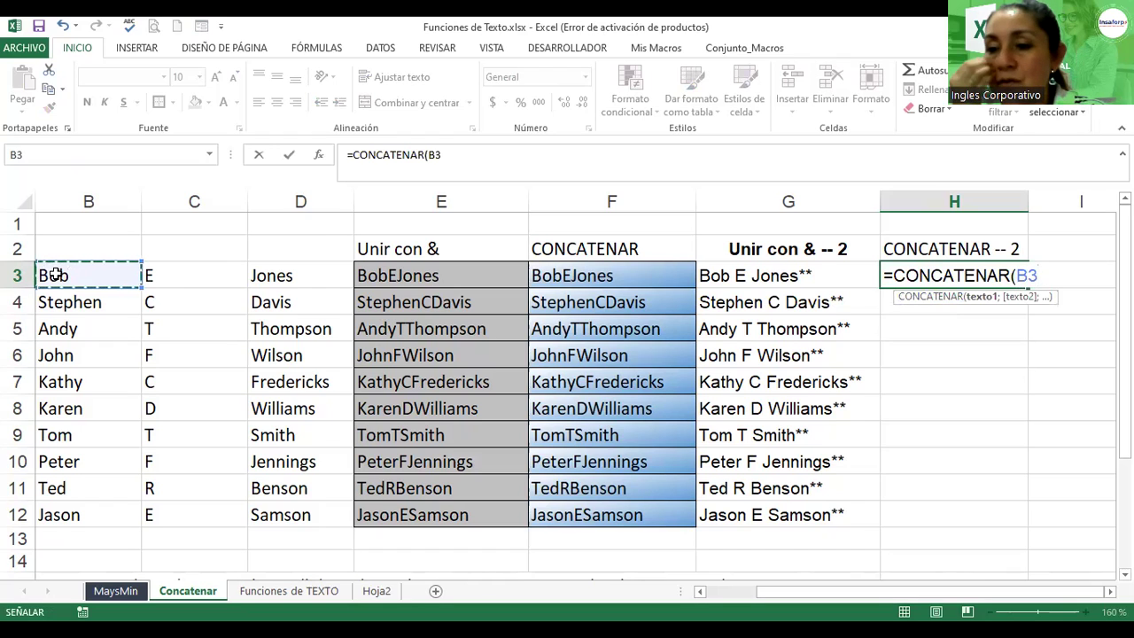
text(;)
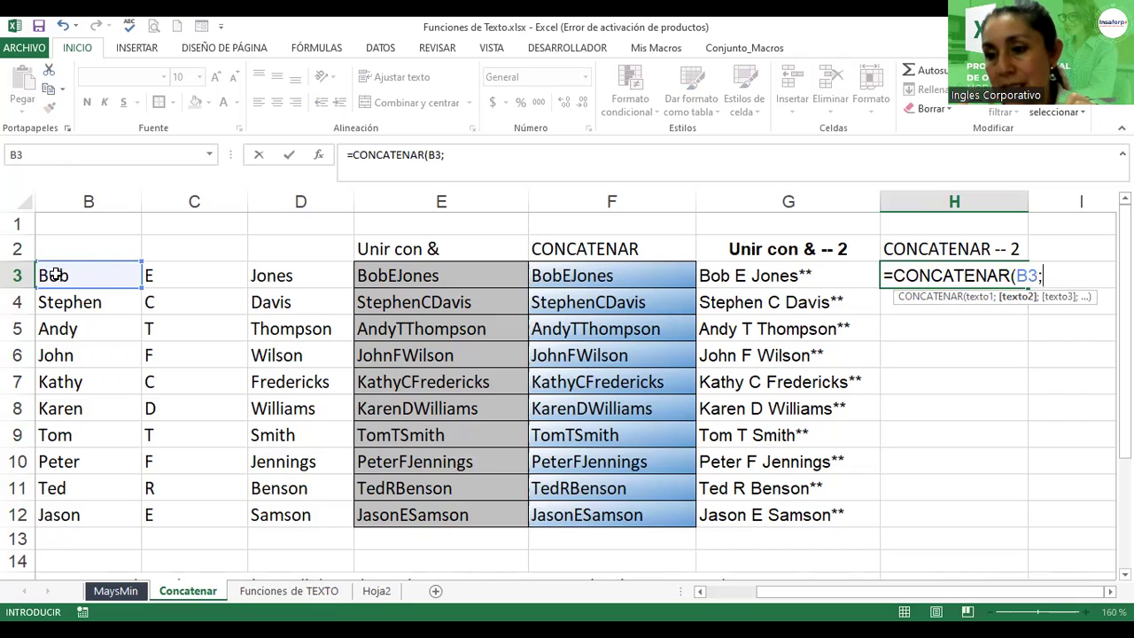
text("-)
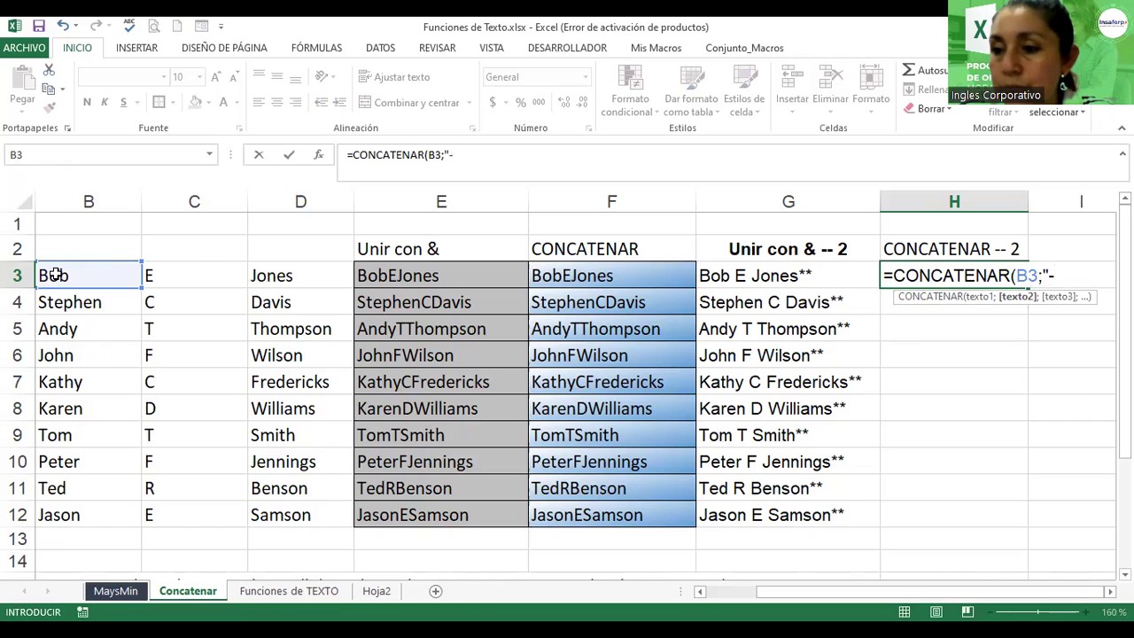
text(")
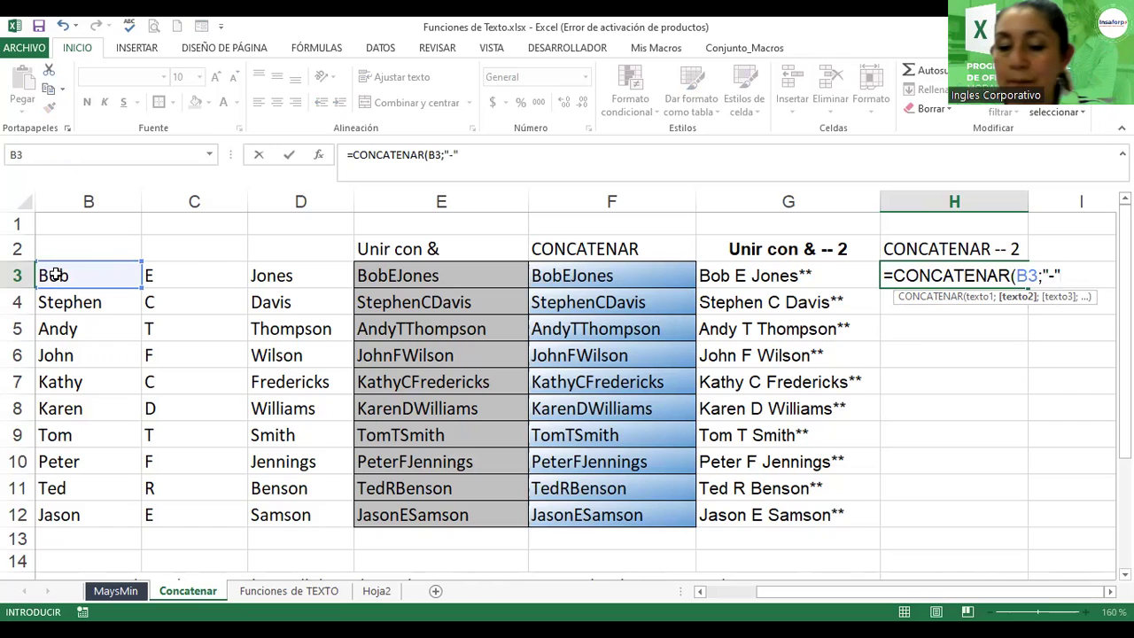
text(;)
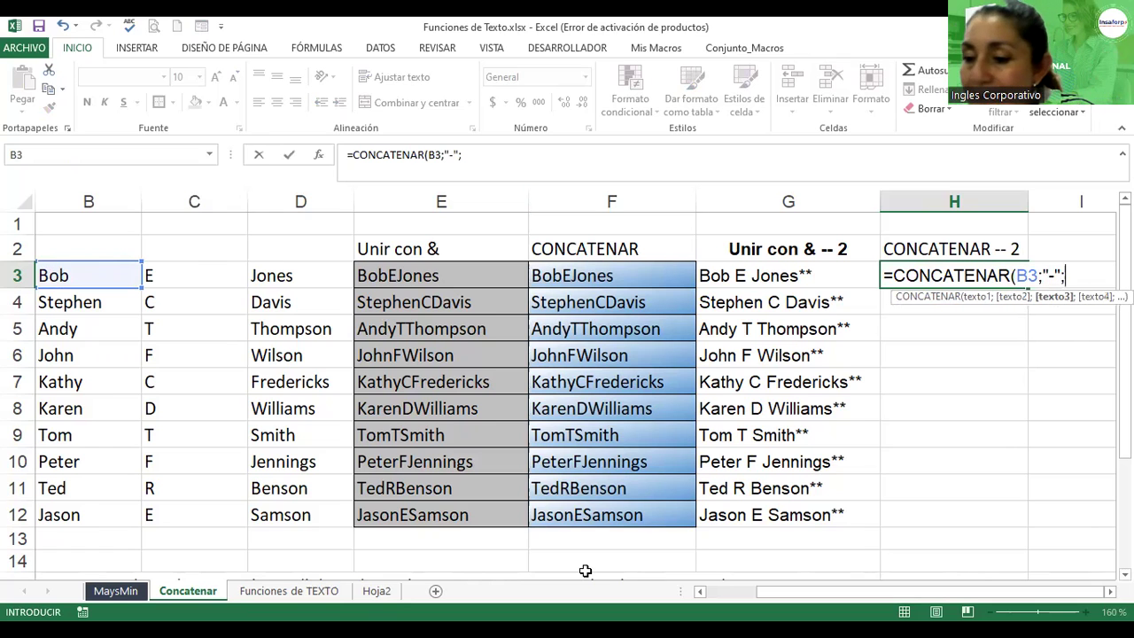
- Add the initial in C3 and a second "-" separator to the CONCATENAR formula in H3
scroll(587, 569, right, 1)
scroll(575, 389, right, 2)
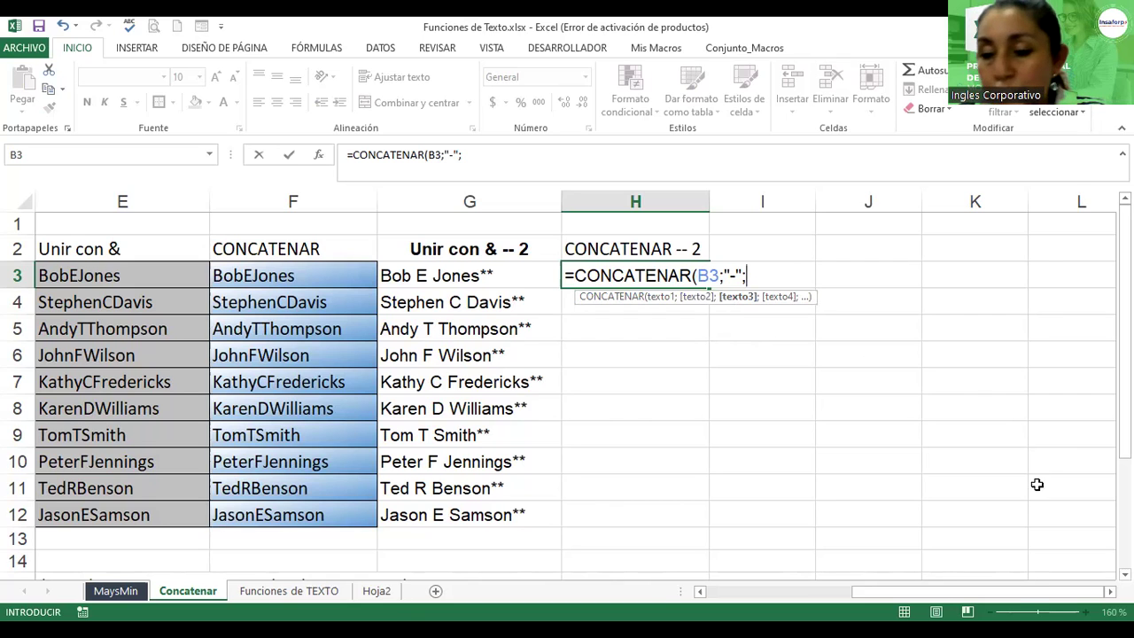
drag(1016, 592, 192, 274)
click(191, 274)
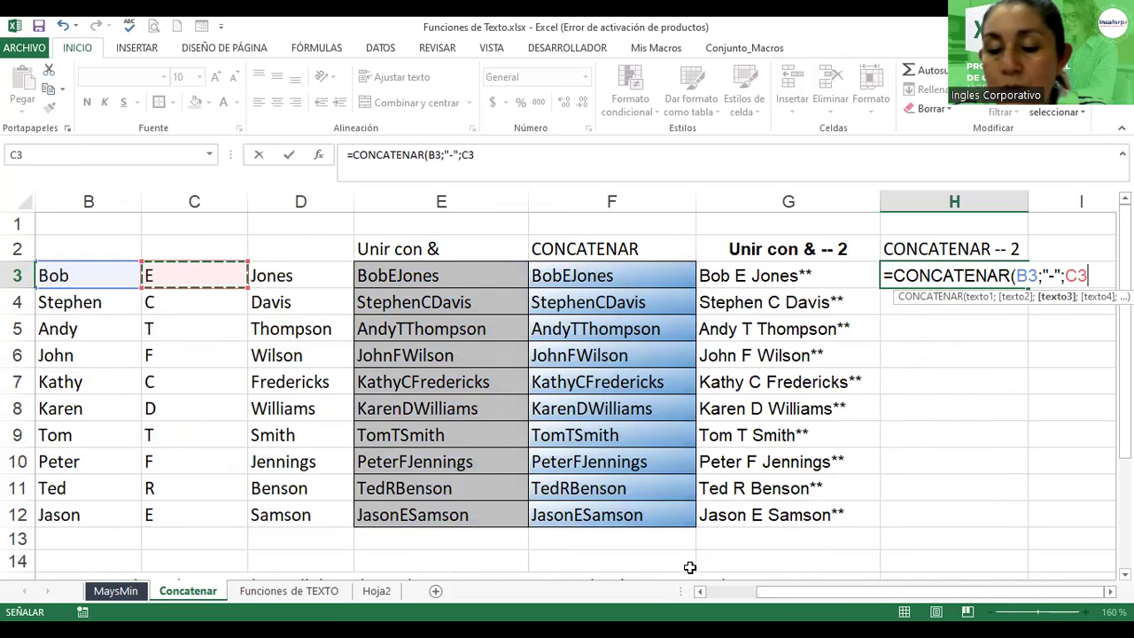
text(;")
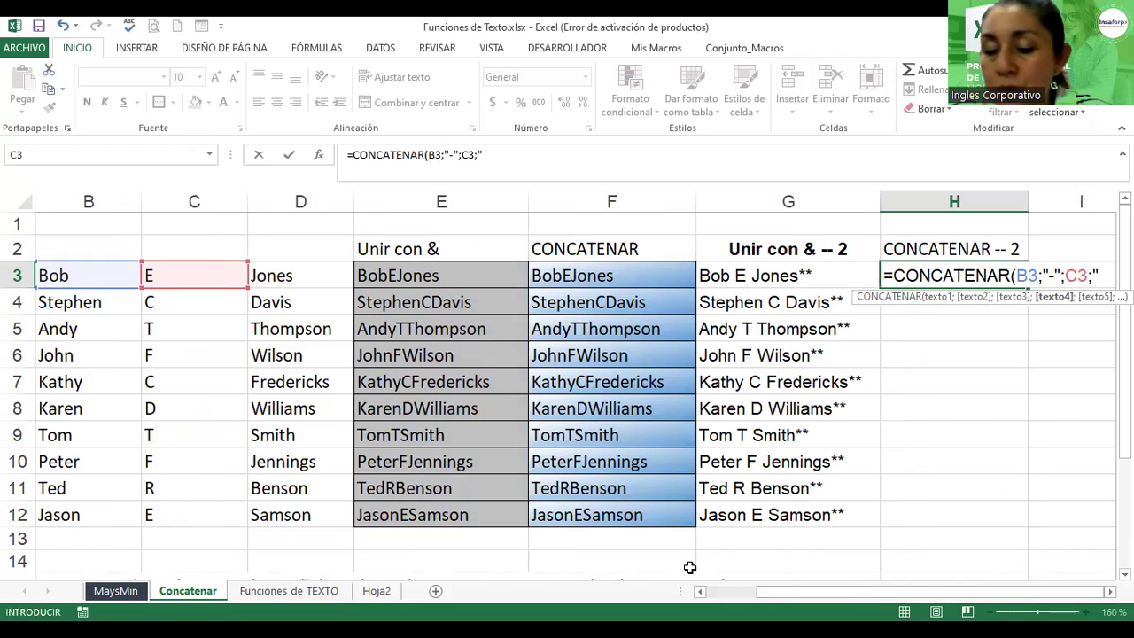
text(-")
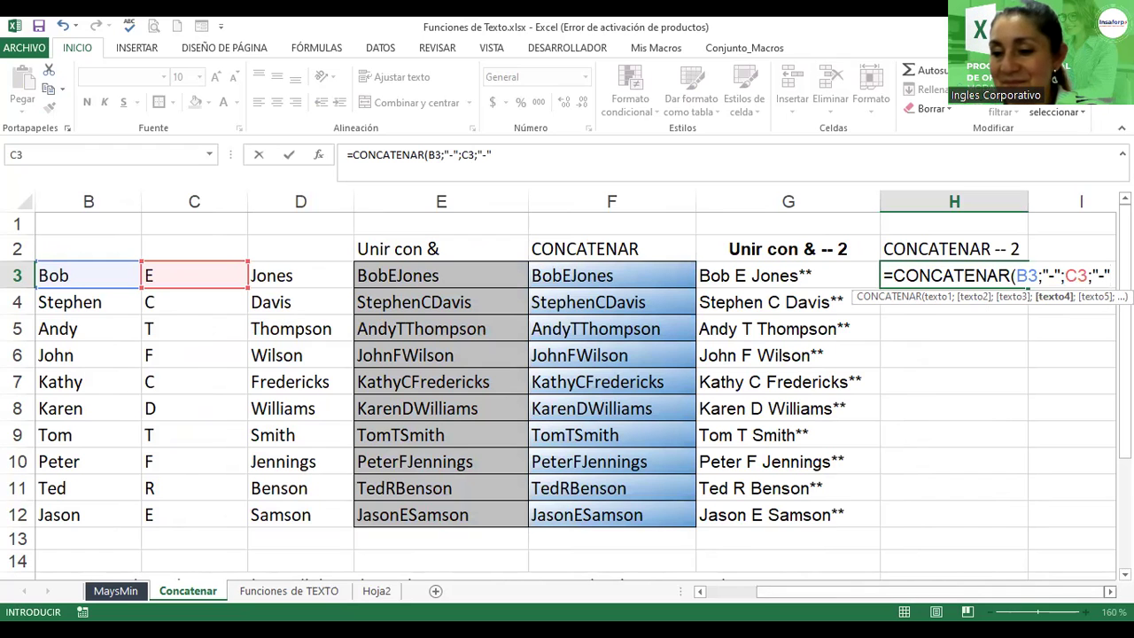
click(1109, 591)
click(1109, 590)
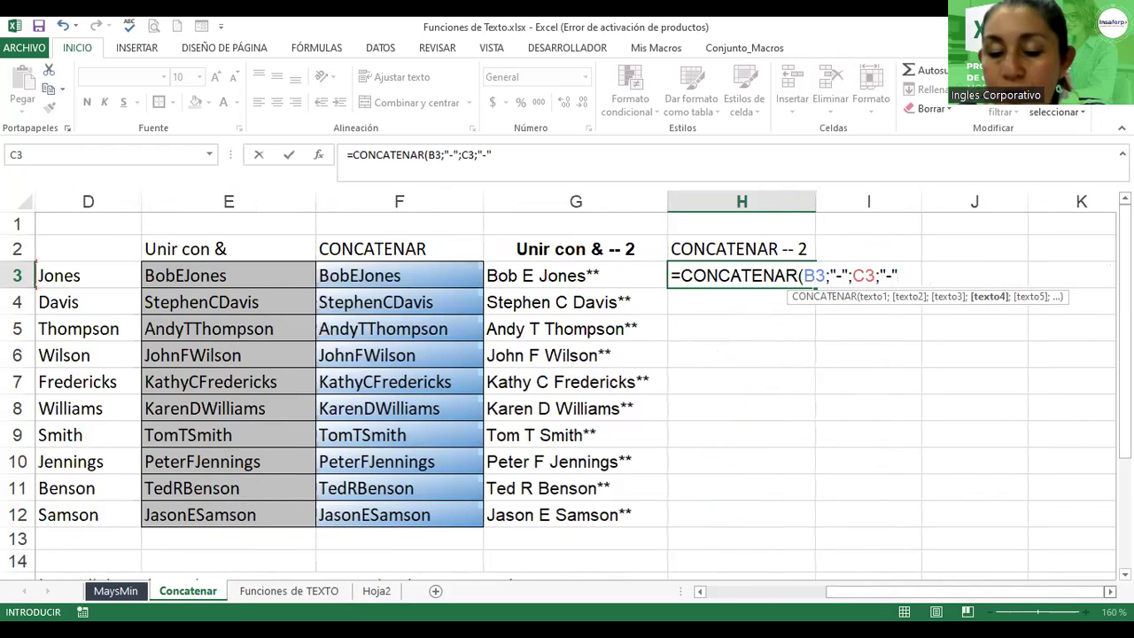
text(;)
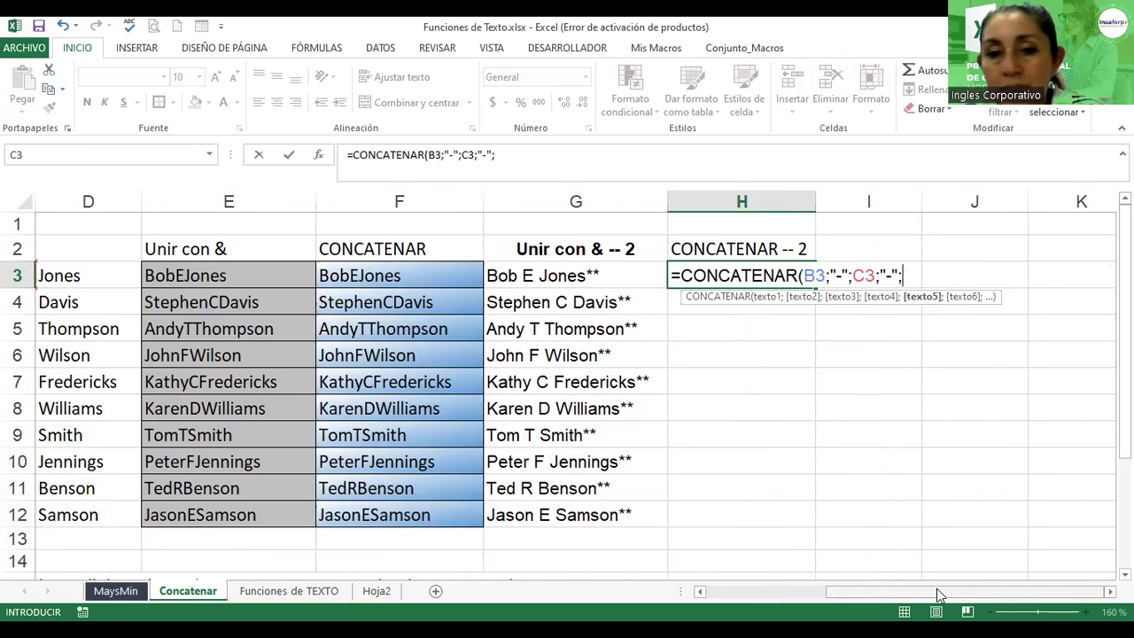
- Add the surname in D3 as the last argument and complete the formula =CONCATENAR(B3;"-";C3;"-";D3) in H3
drag(936, 590, 868, 595)
click(285, 275)
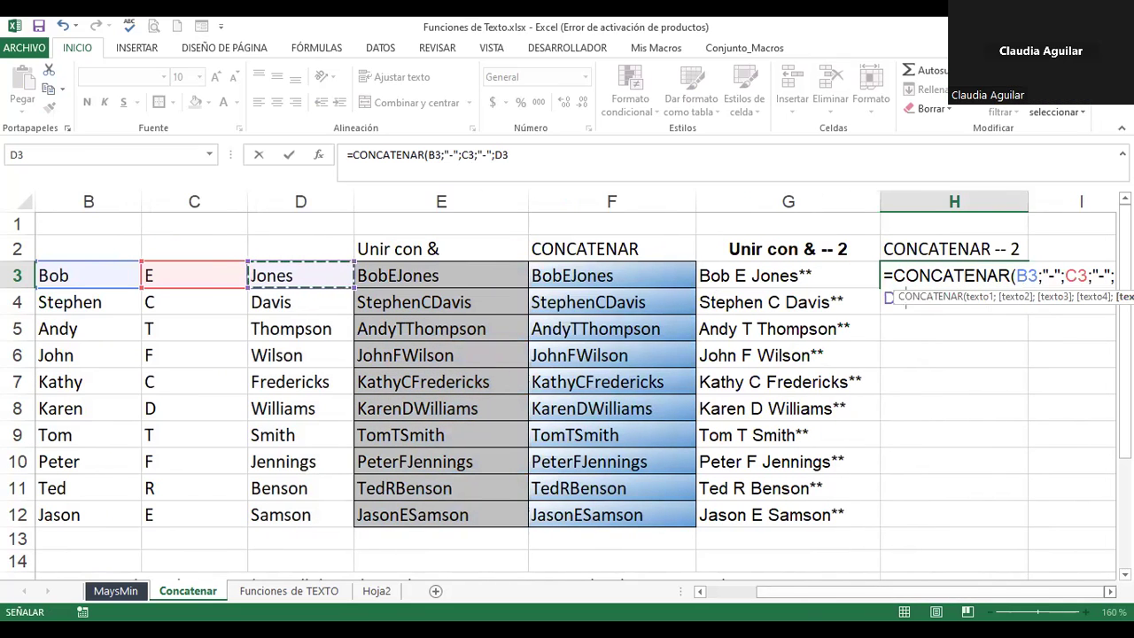
click(1110, 591)
click(1110, 591)
click(1109, 591)
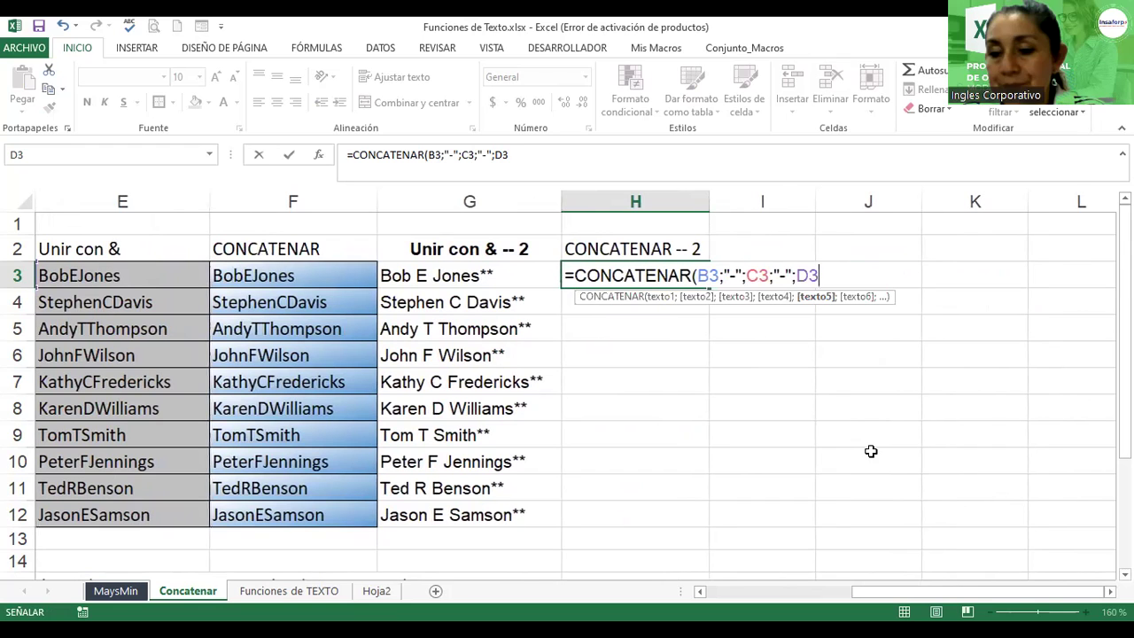
text())
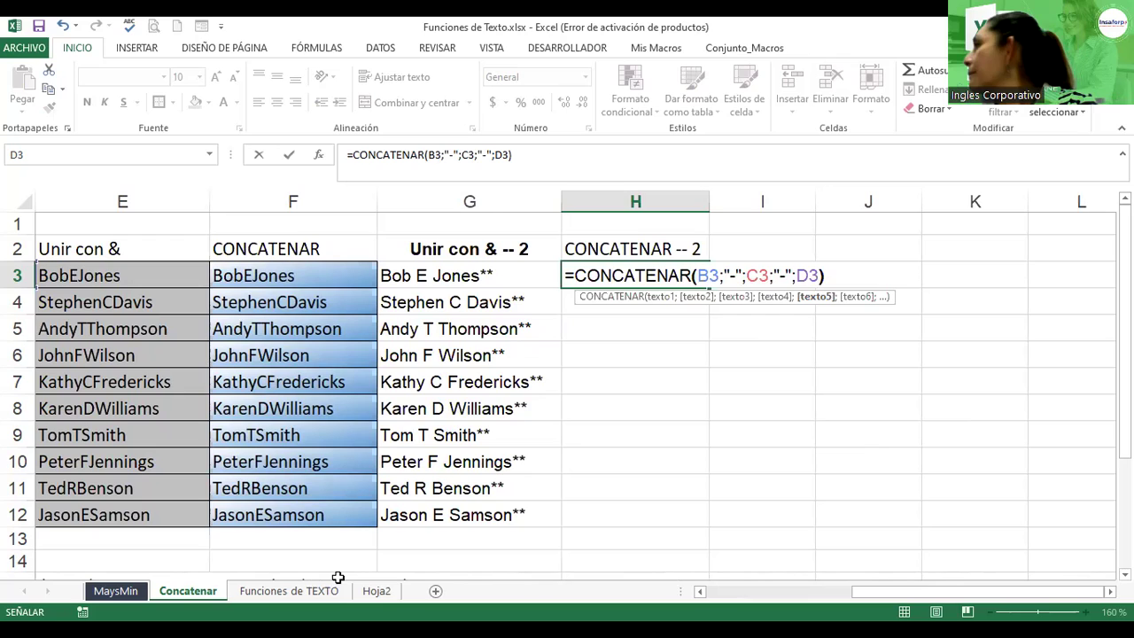
key(Return)
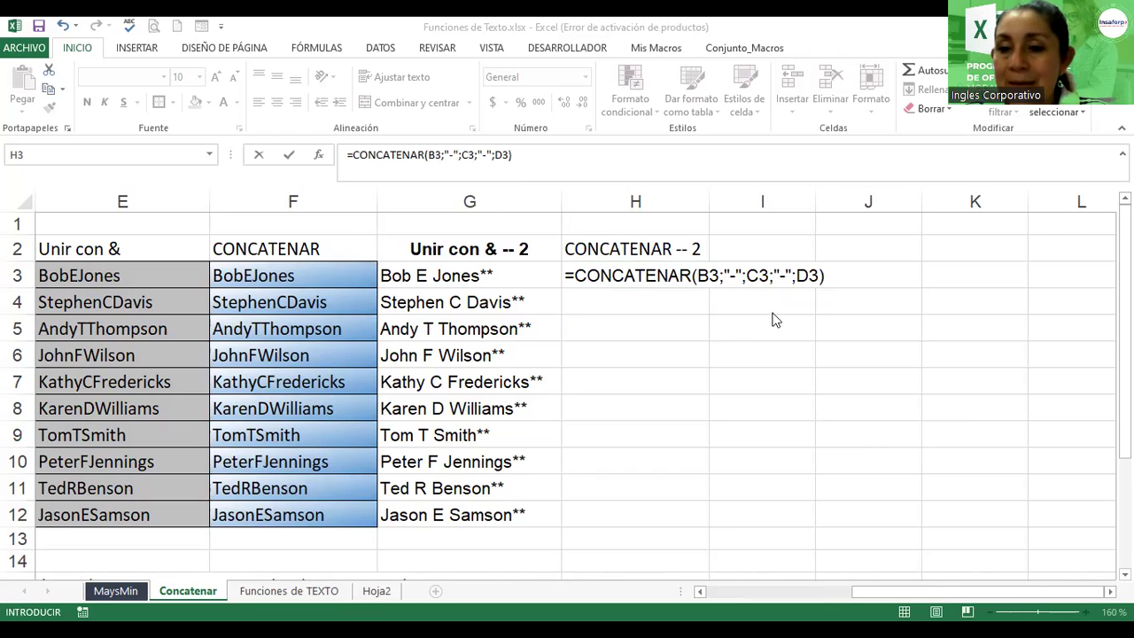
key(Return)
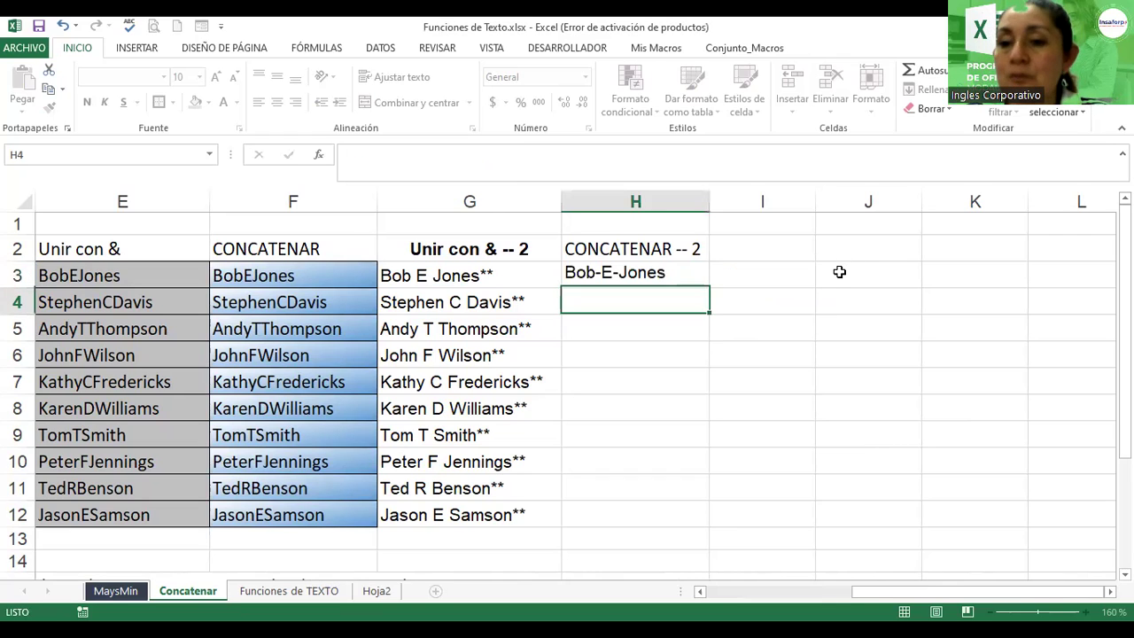
- Review the CONCATENAR formula in H3 and fill it down through H13
double_click(582, 275)
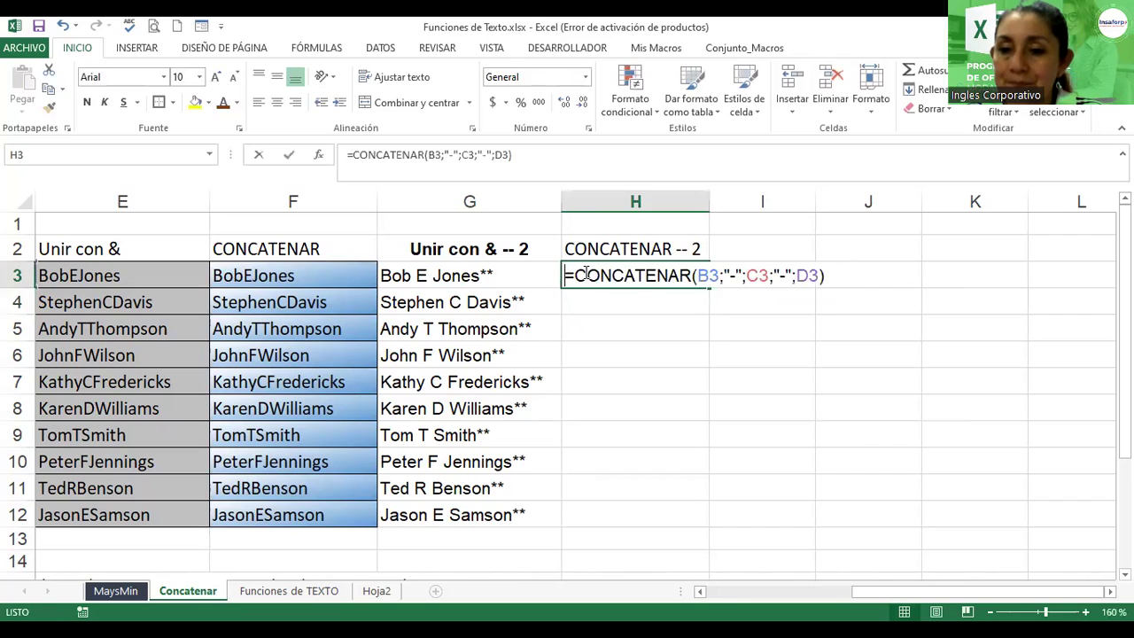
key(Return)
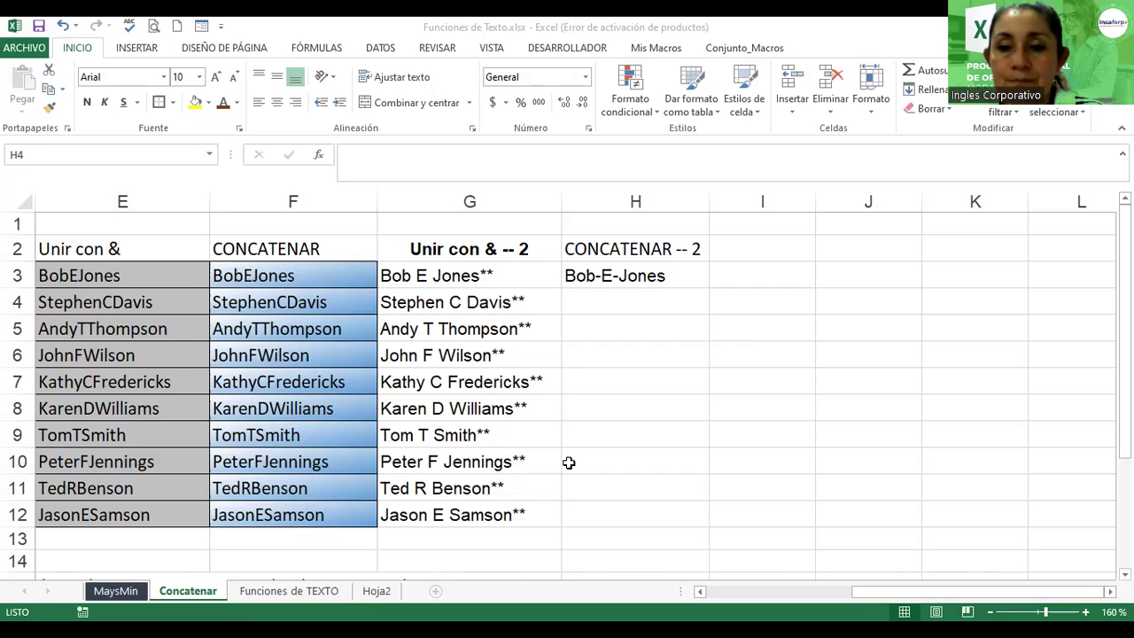
click(697, 277)
drag(705, 292, 716, 467)
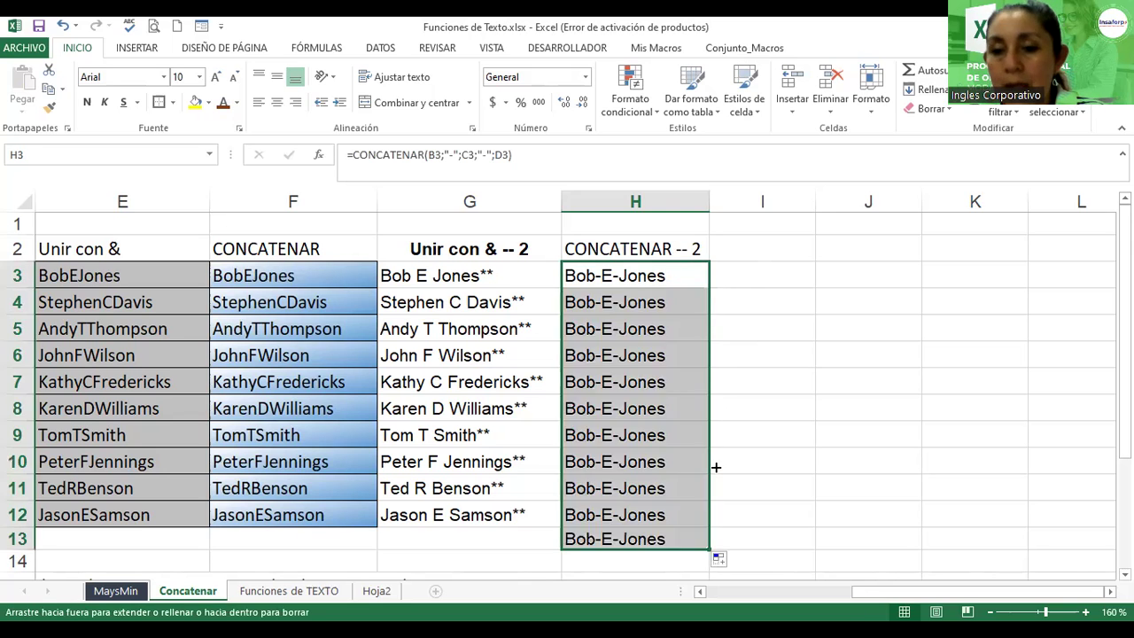
- Replace both hyphen separators in H3's formula with spaces: =CONCATENAR(B3;" ";C3;" ";D3)
double_click(649, 280)
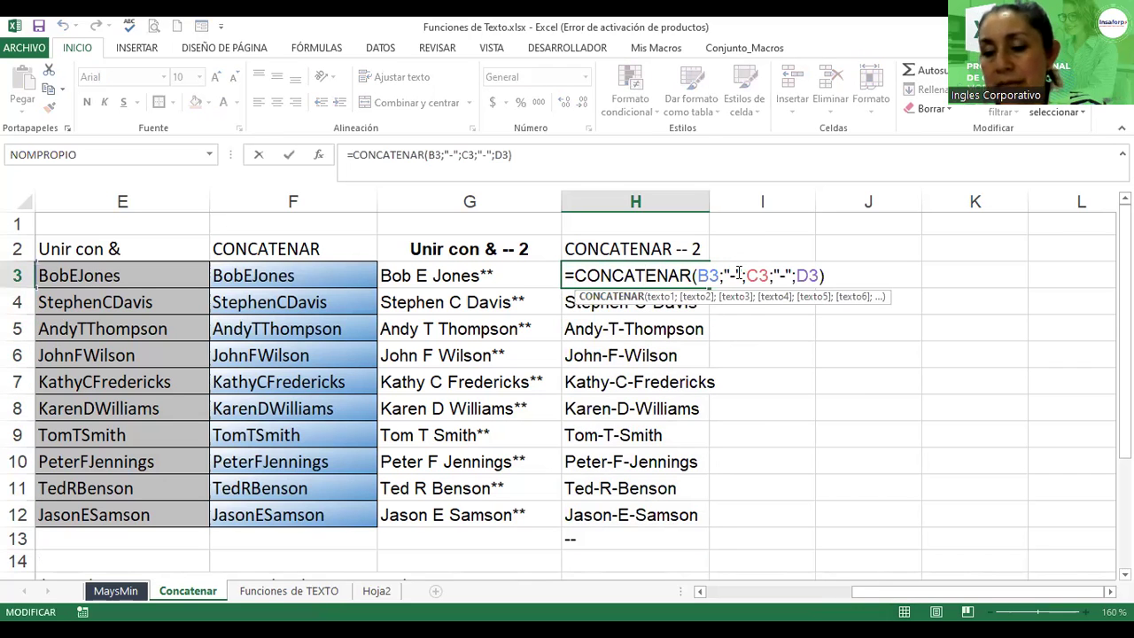
click(738, 273)
key(BackSpace)
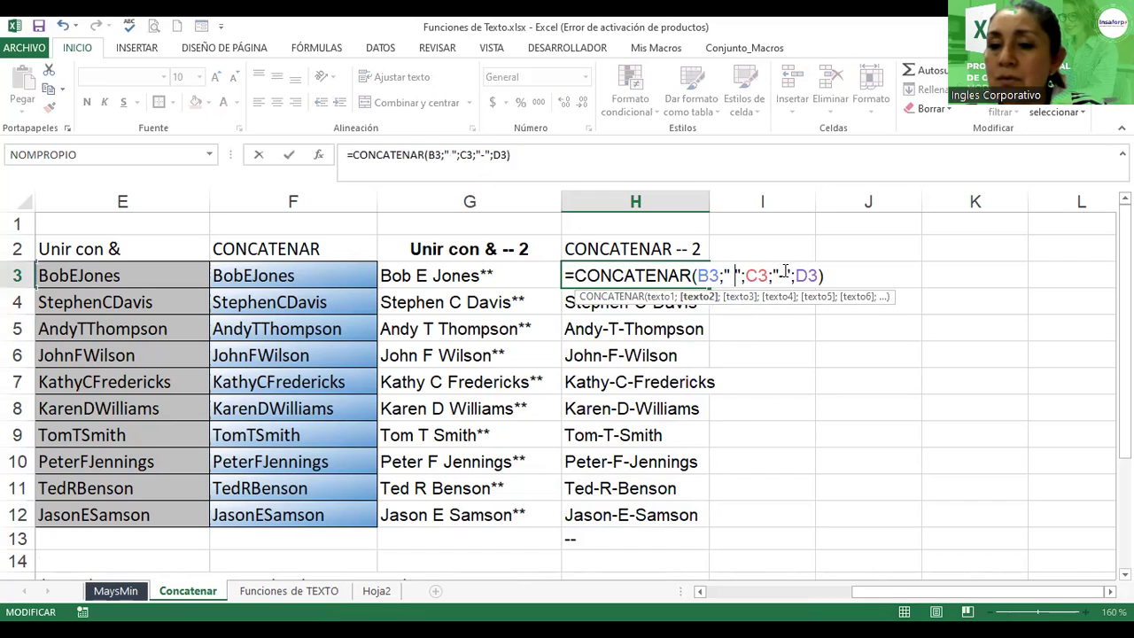
click(785, 272)
key(BackSpace)
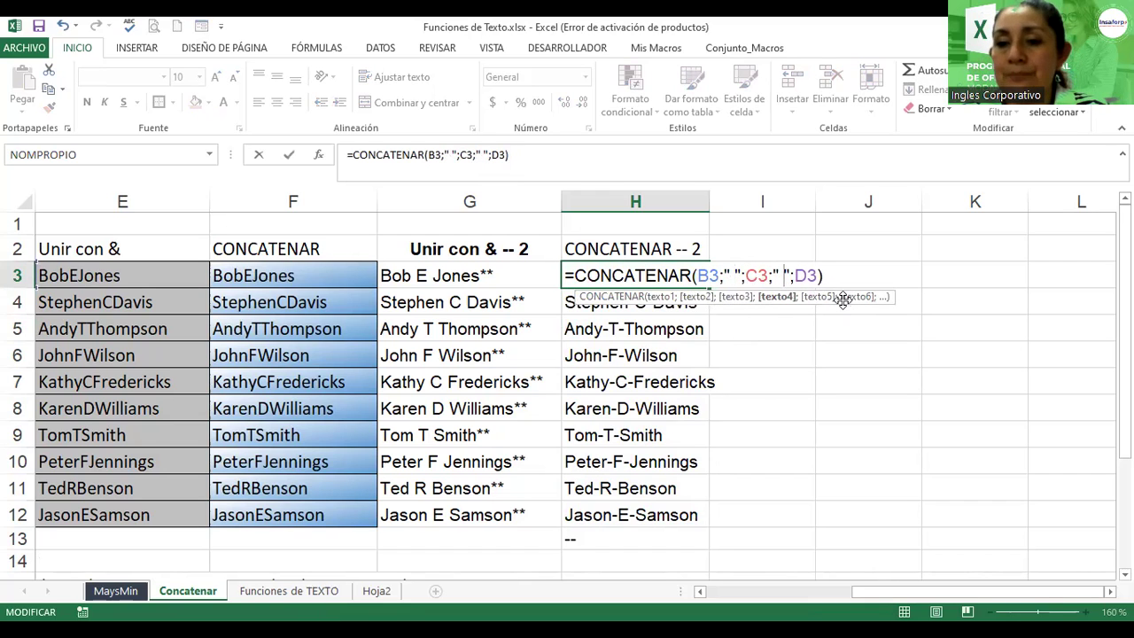
key(Return)
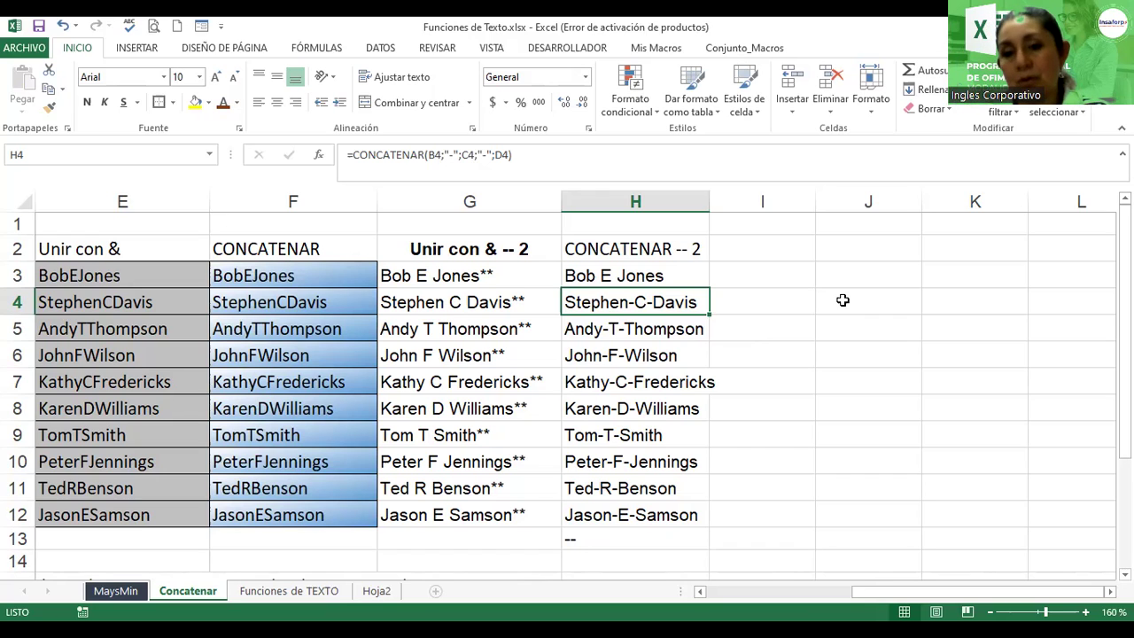
- Compare the & formula with spaces and asterisks in G3 with the CONCATENAR formula in H3
click(432, 274)
click(476, 301)
click(492, 275)
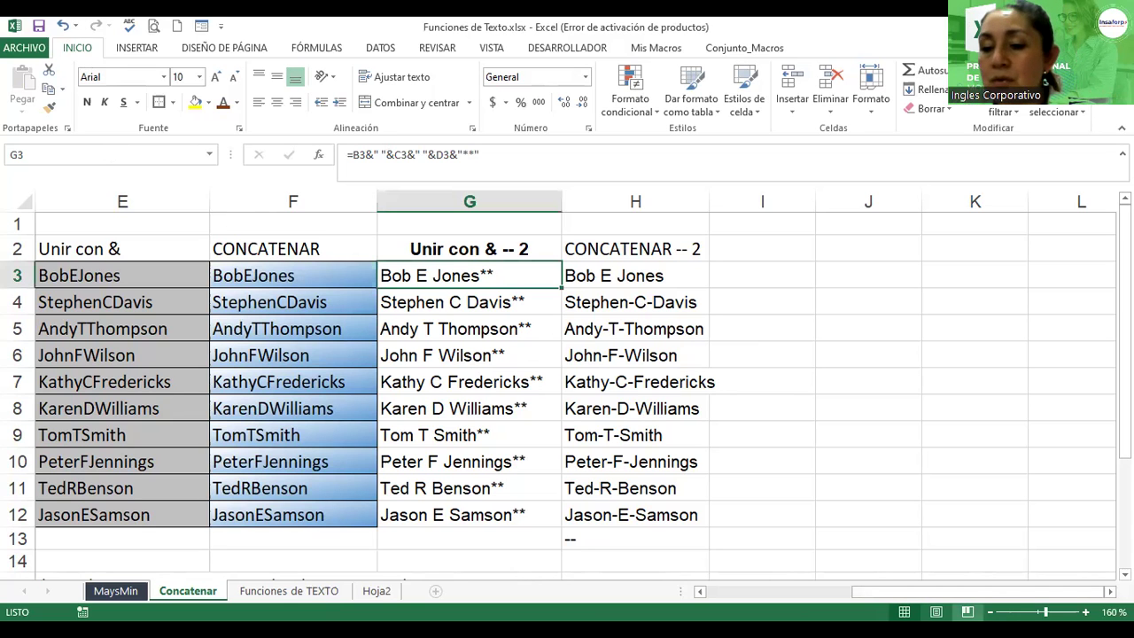
click(989, 611)
click(989, 611)
click(989, 611)
click(989, 611)
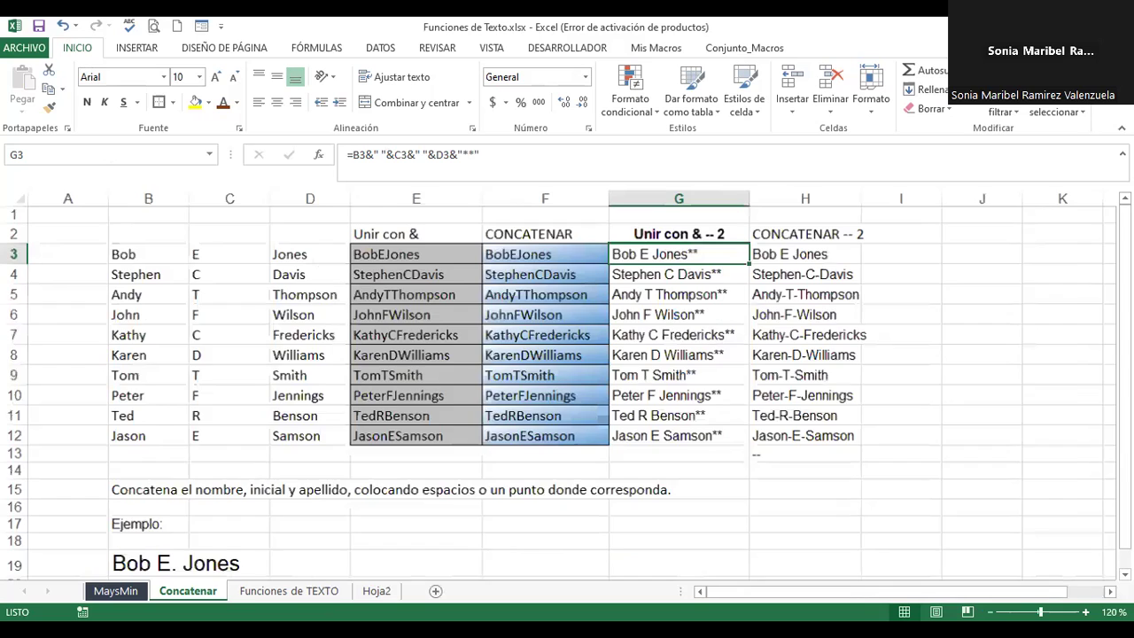
click(989, 611)
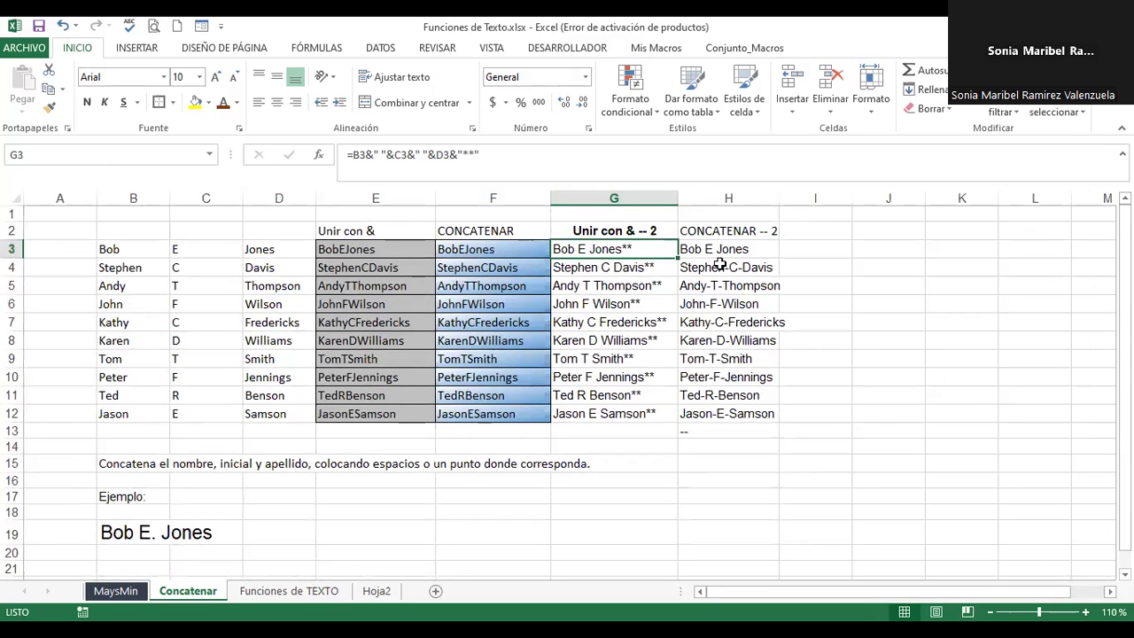
click(1084, 611)
click(1084, 611)
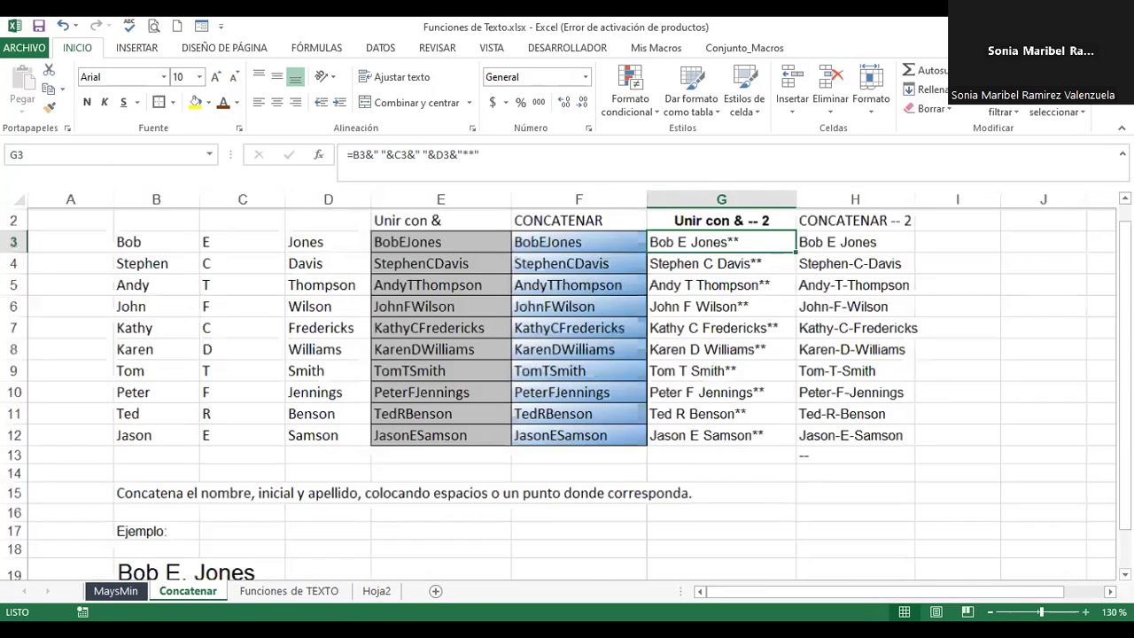
click(1084, 611)
click(1084, 611)
scroll(1095, 426, right, 1)
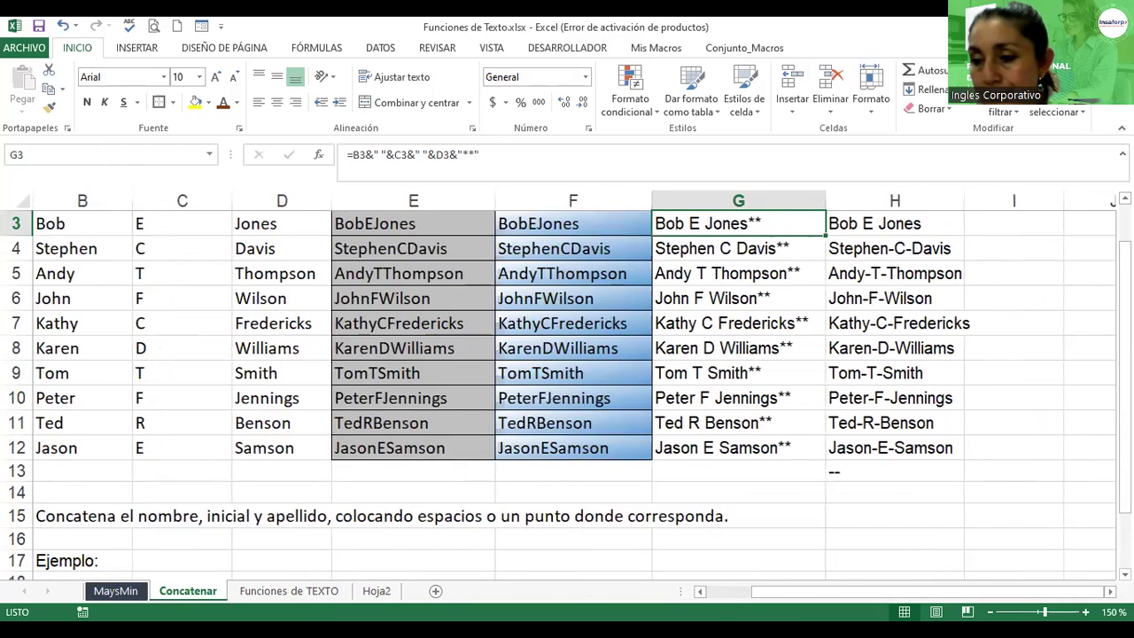
scroll(903, 283, up, 1)
click(881, 265)
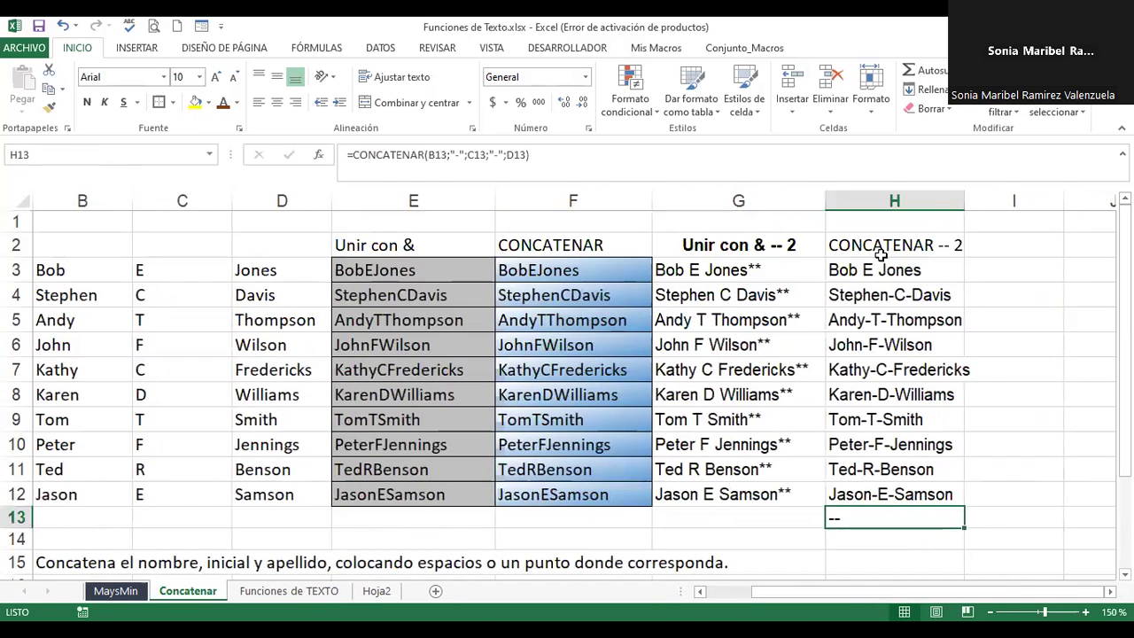
double_click(876, 270)
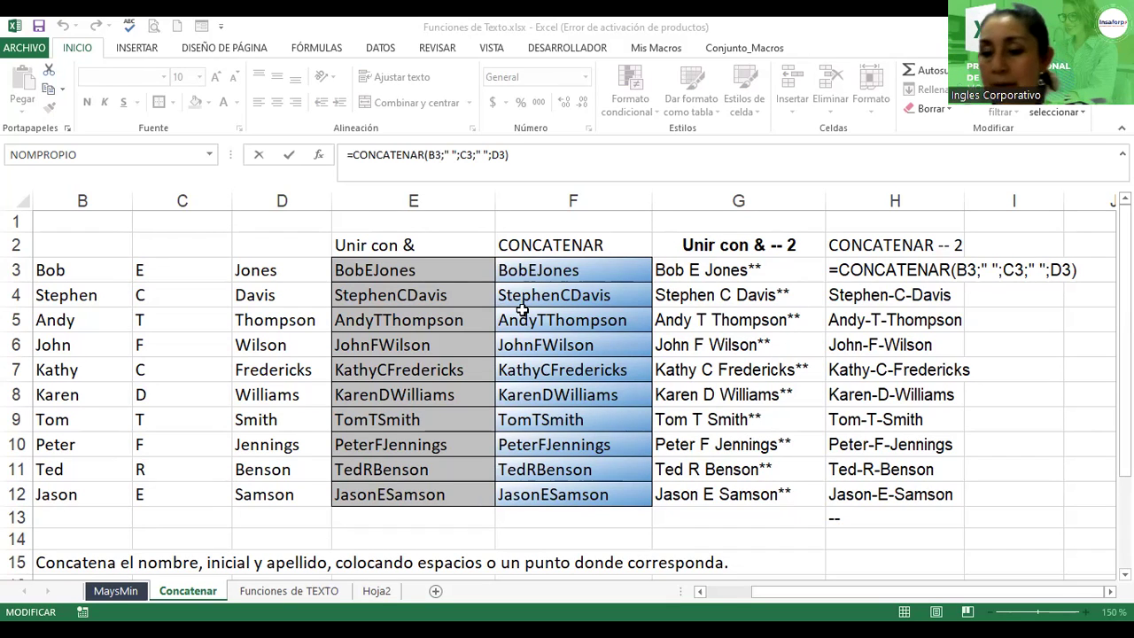
key(Return)
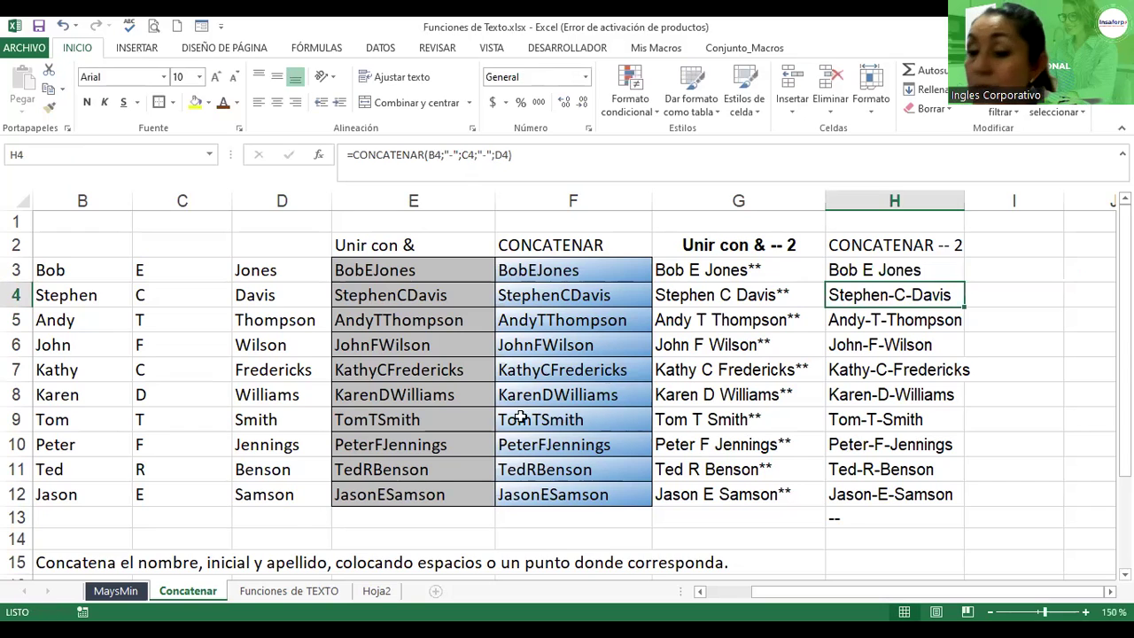
- Switch to the Funciones de TEXTO sheet
click(257, 599)
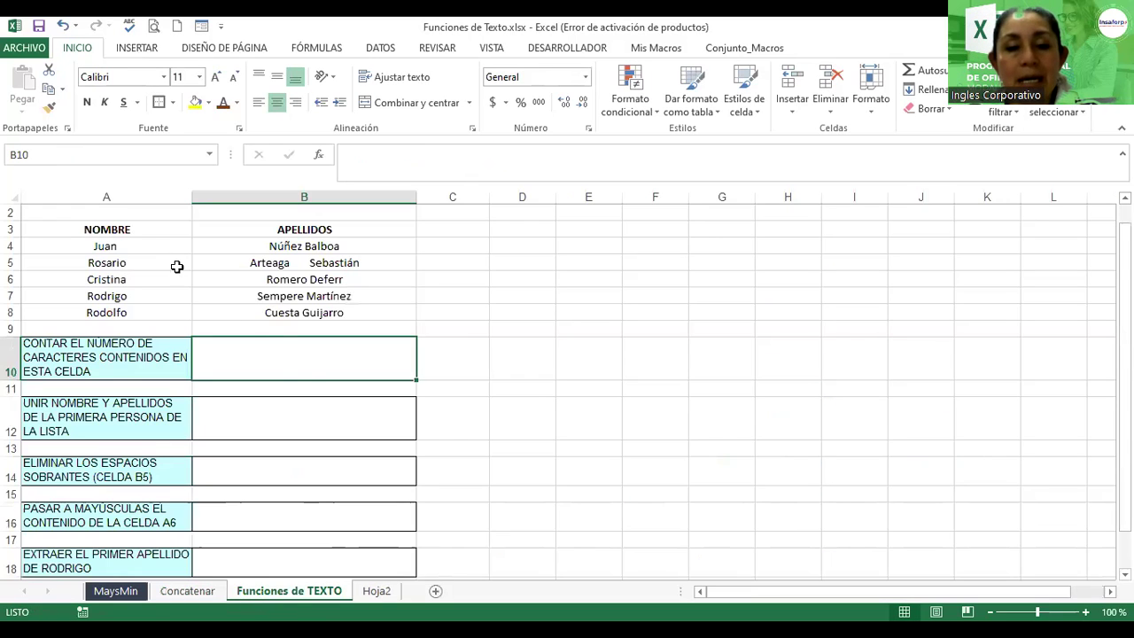
- Review the NOMBRE entries in A4:A8 and the character-count exercise in A10
scroll(250, 380, up, 4)
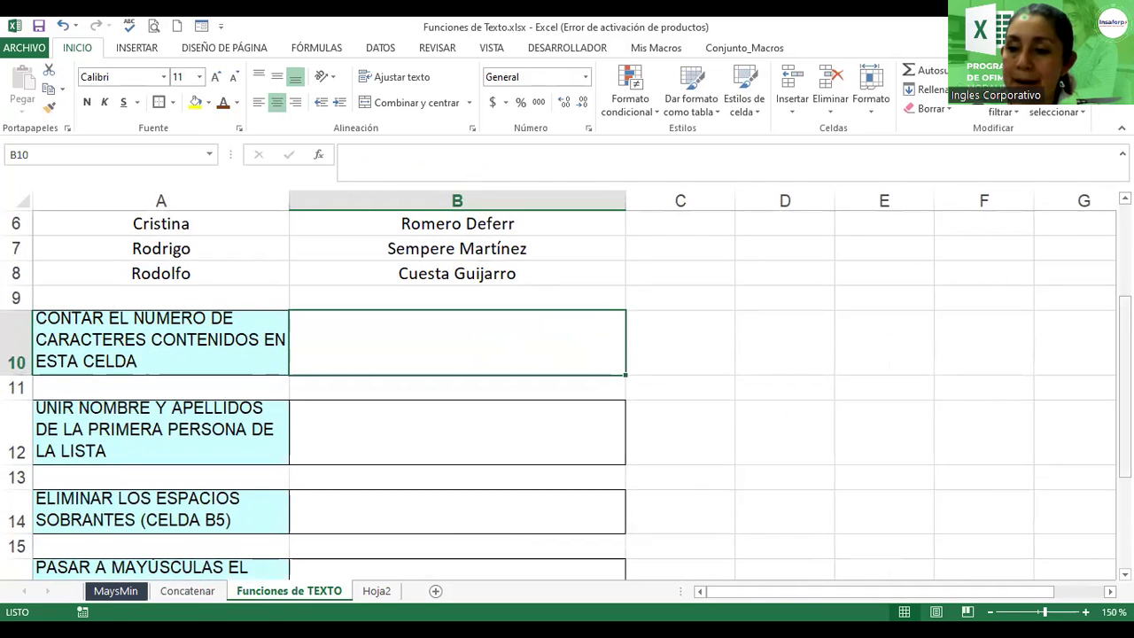
scroll(1123, 337, up, 2)
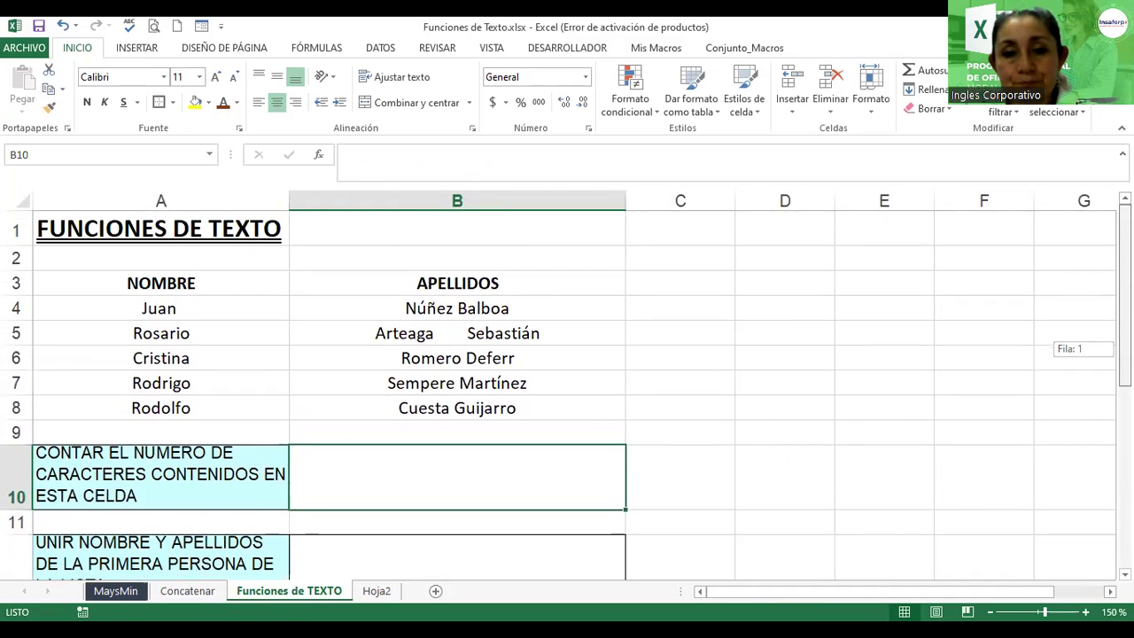
drag(145, 305, 158, 413)
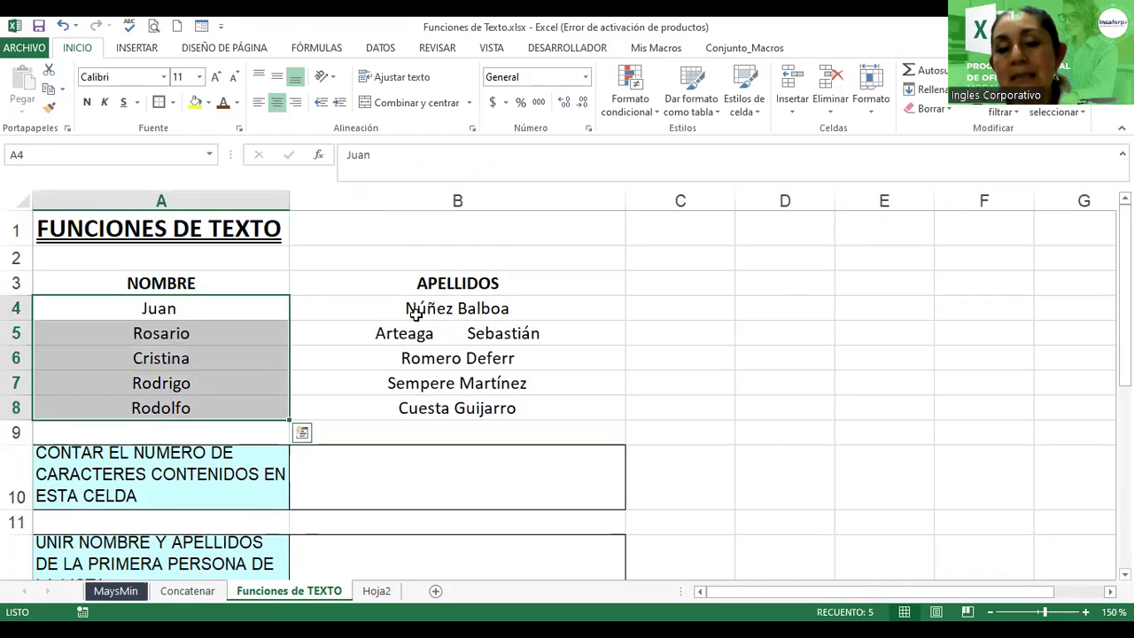
drag(1123, 292, 1123, 402)
click(163, 319)
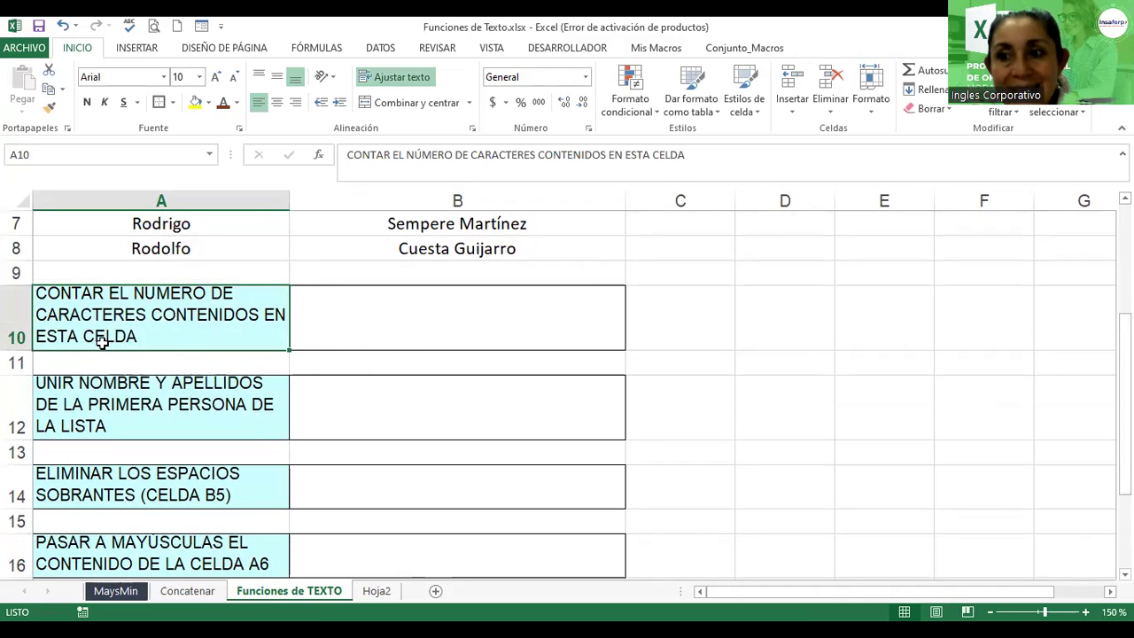
click(405, 331)
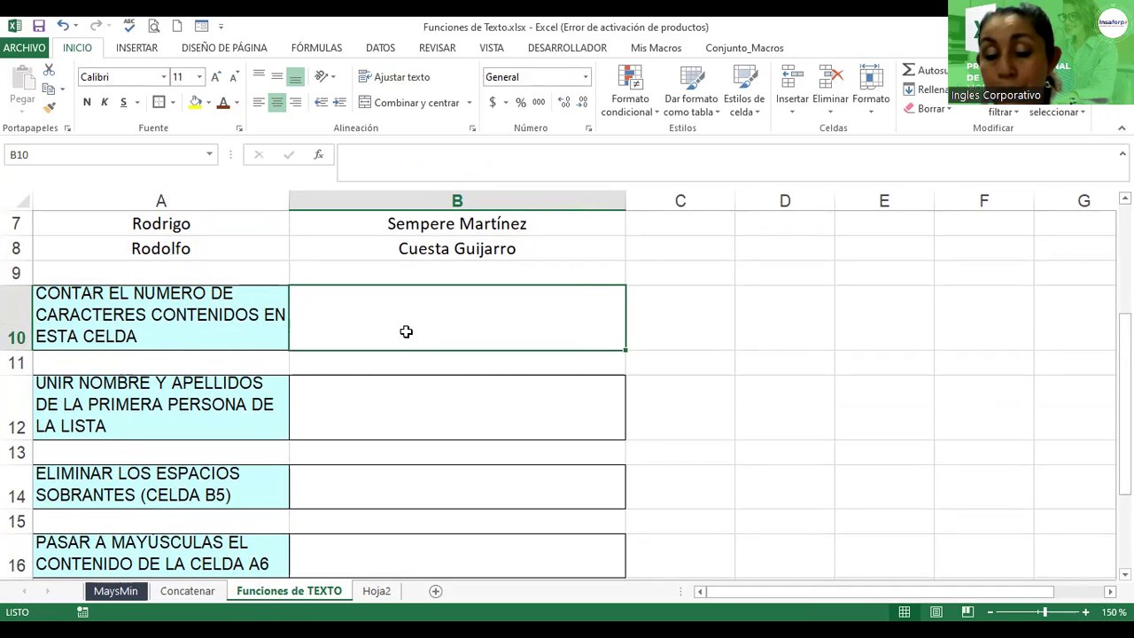
text(=)
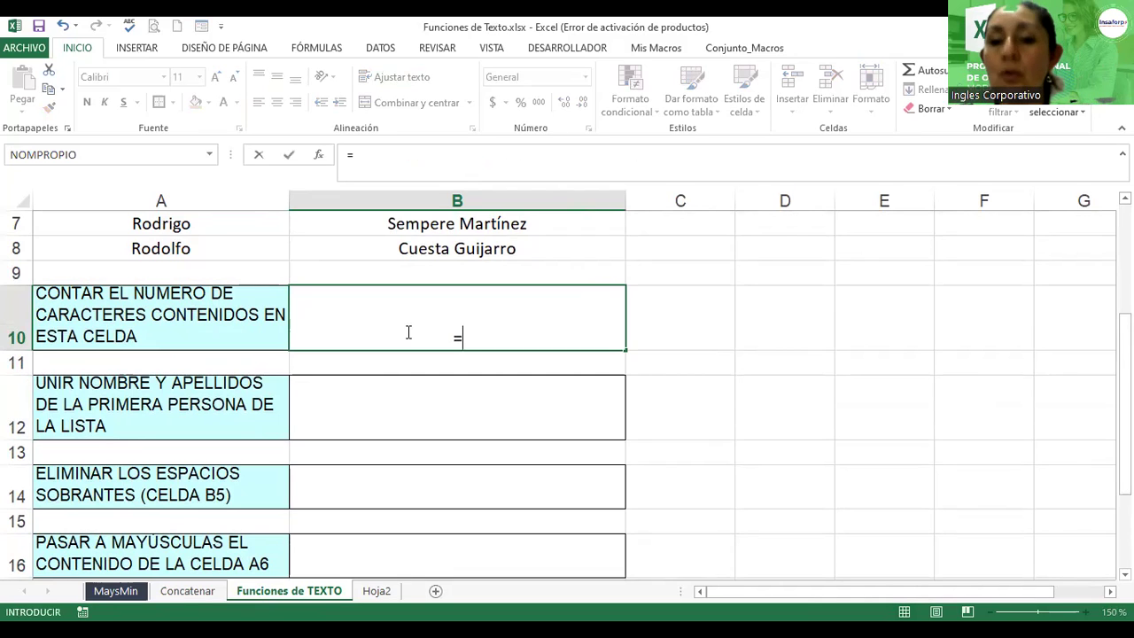
text(largo)
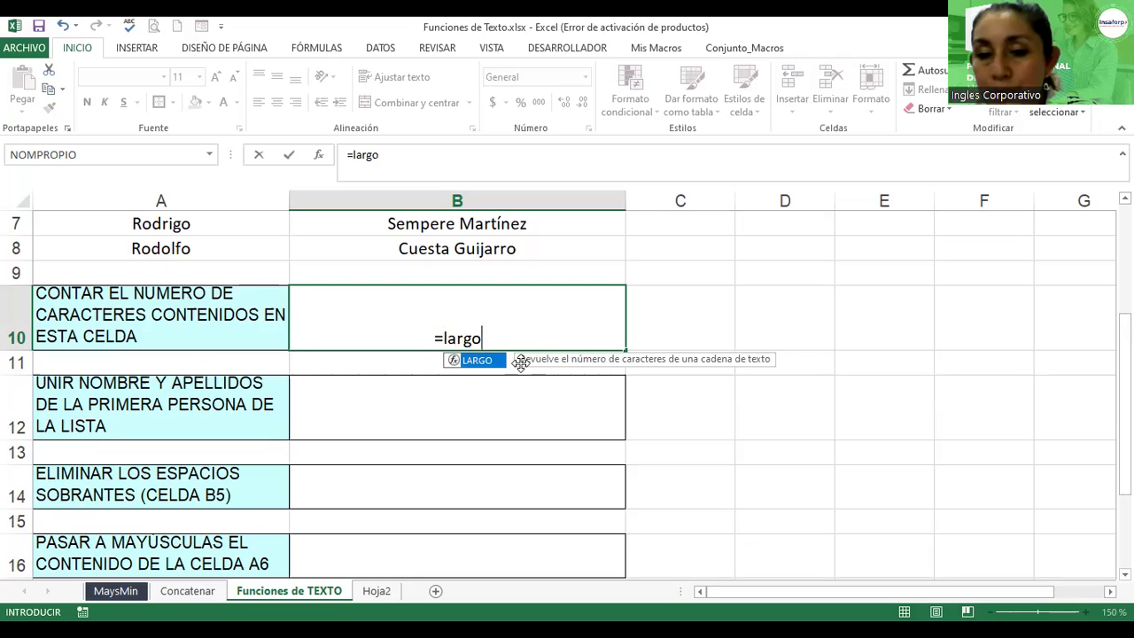
key(Escape)
key(Escape)
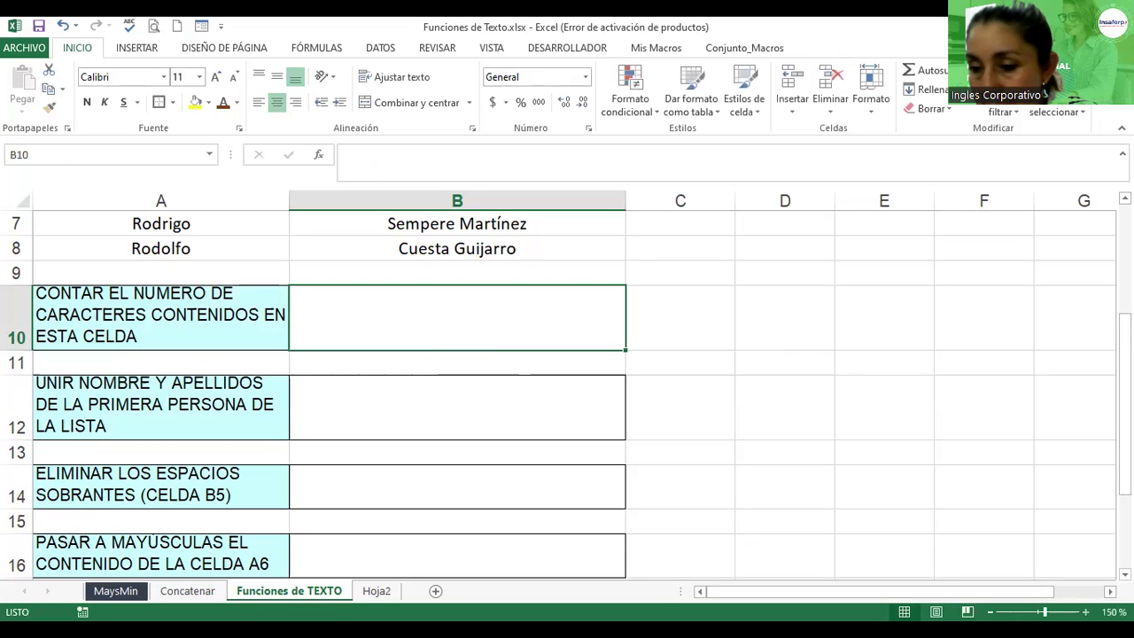
- Count the characters of the text in A10 by entering =LARGO(A10) in B10
ctrl+scroll(567, 385, up, 4)
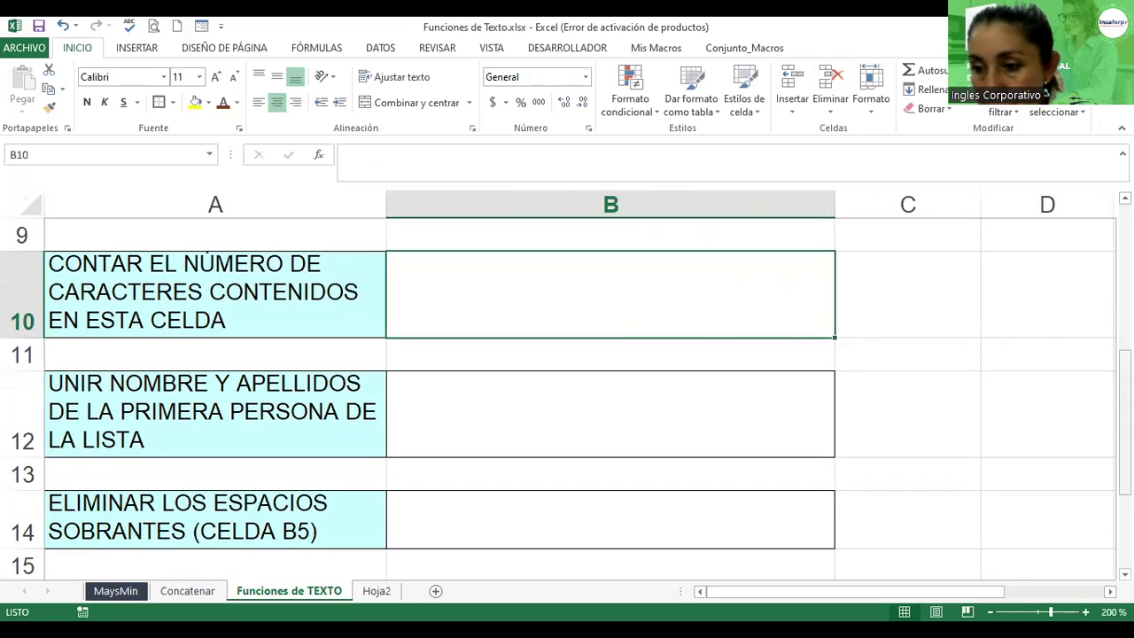
scroll(608, 371, up, 1)
text(=)
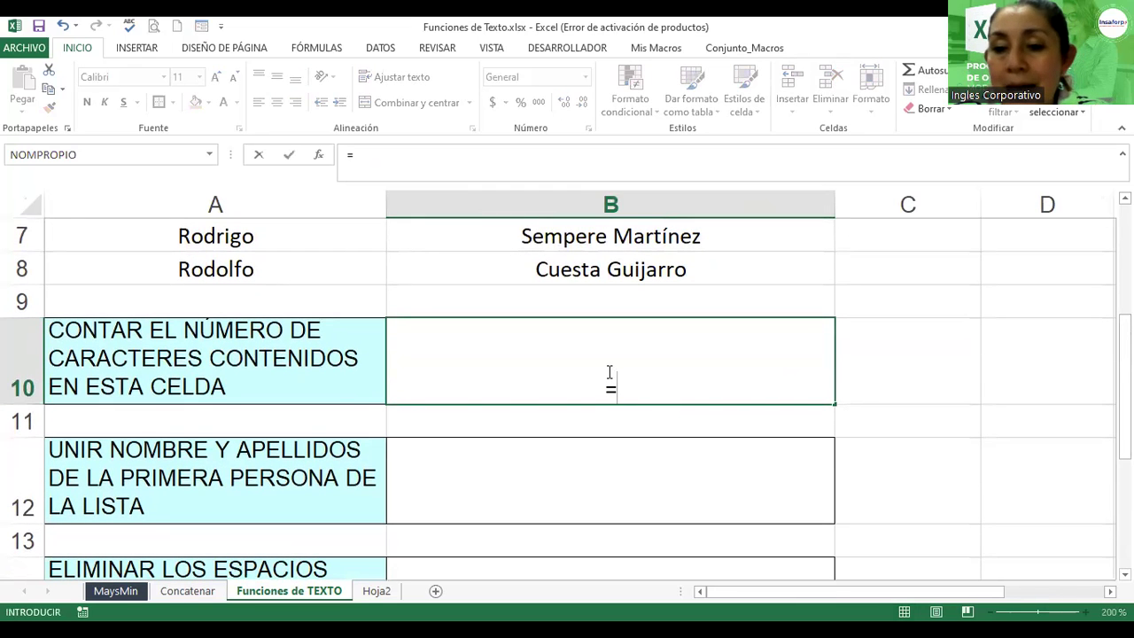
text(largo)
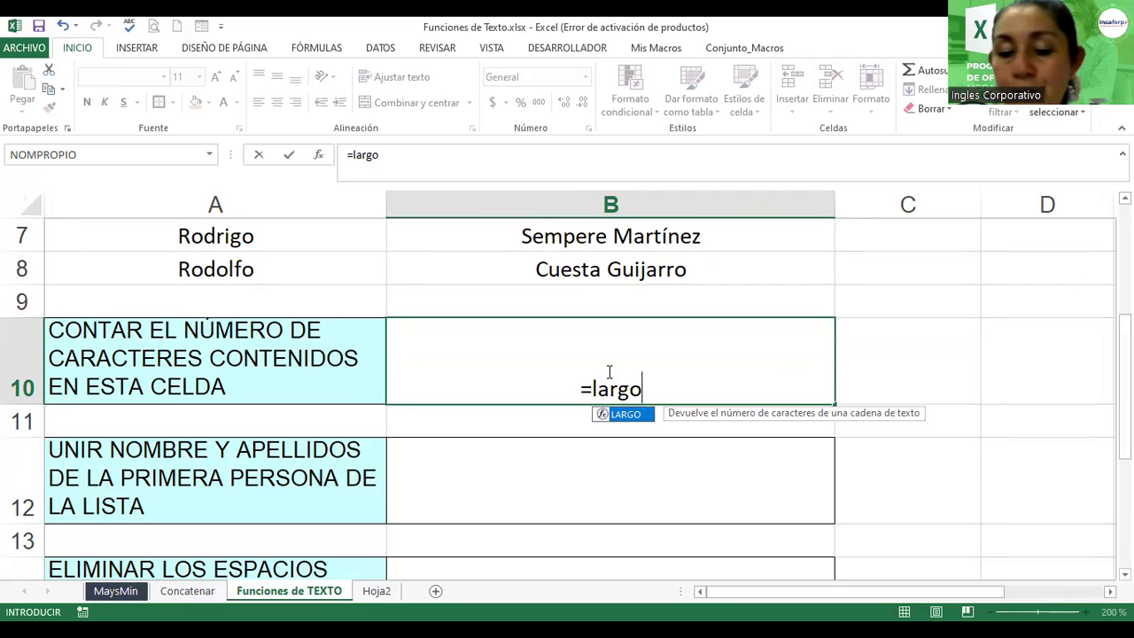
text(()
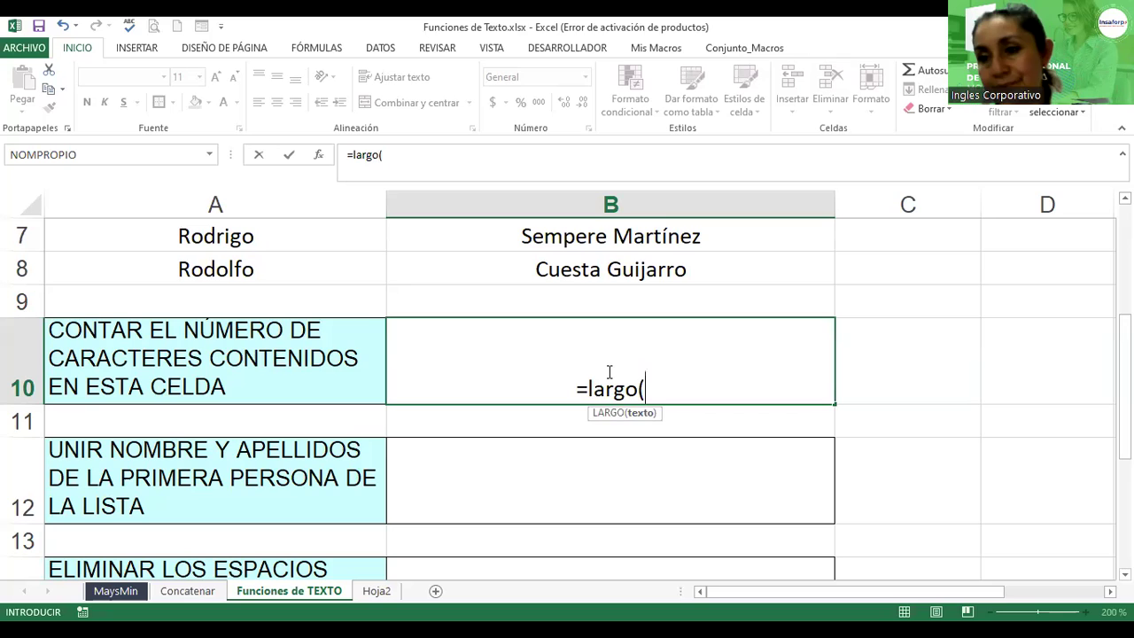
click(148, 350)
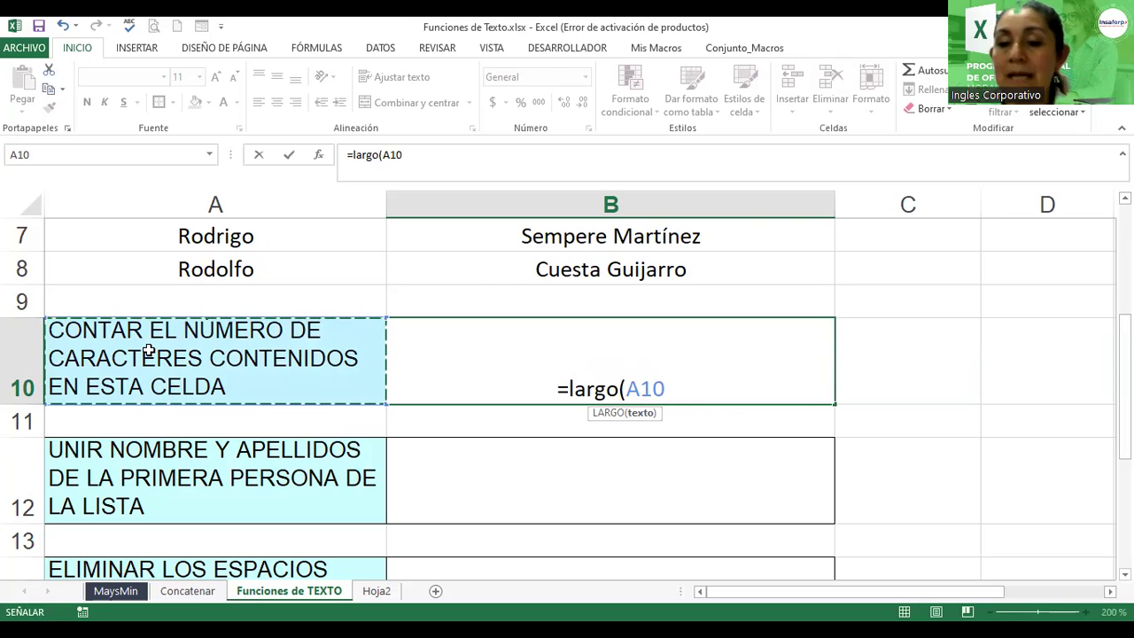
key(Return)
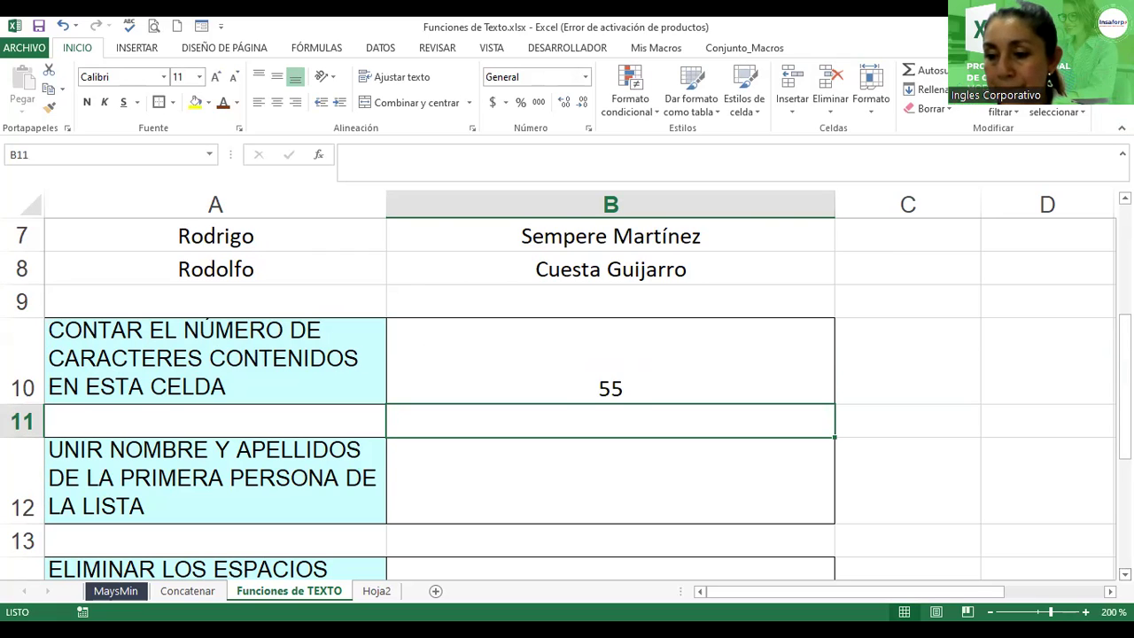
- Begin a formula in B12 that references the first person's name in A4
scroll(592, 488, down, 1)
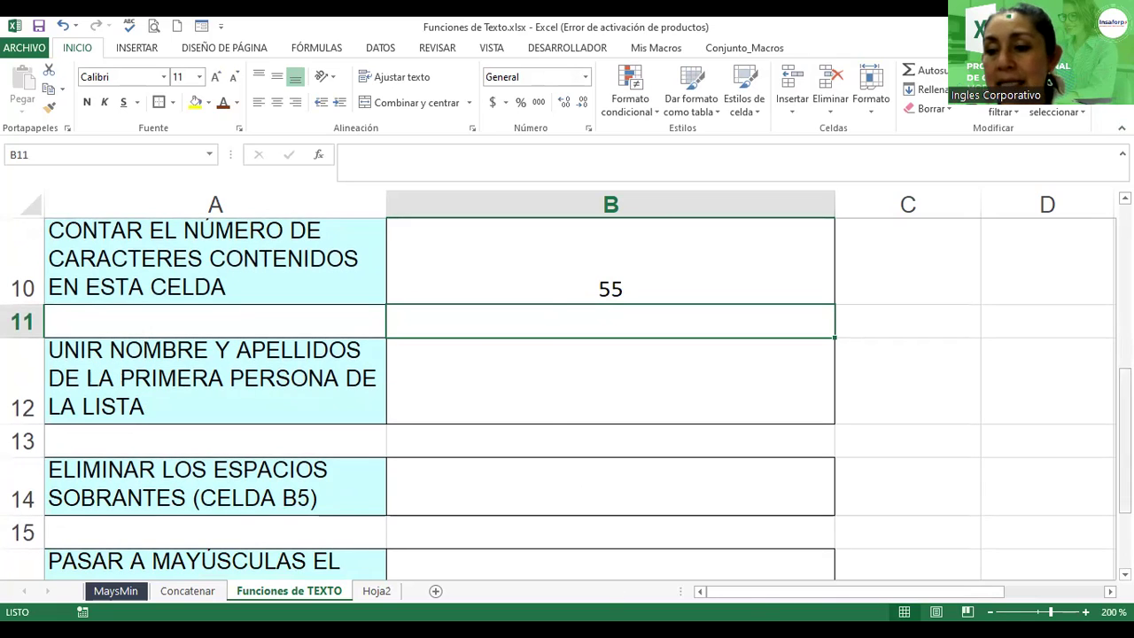
scroll(1099, 319, up, 4)
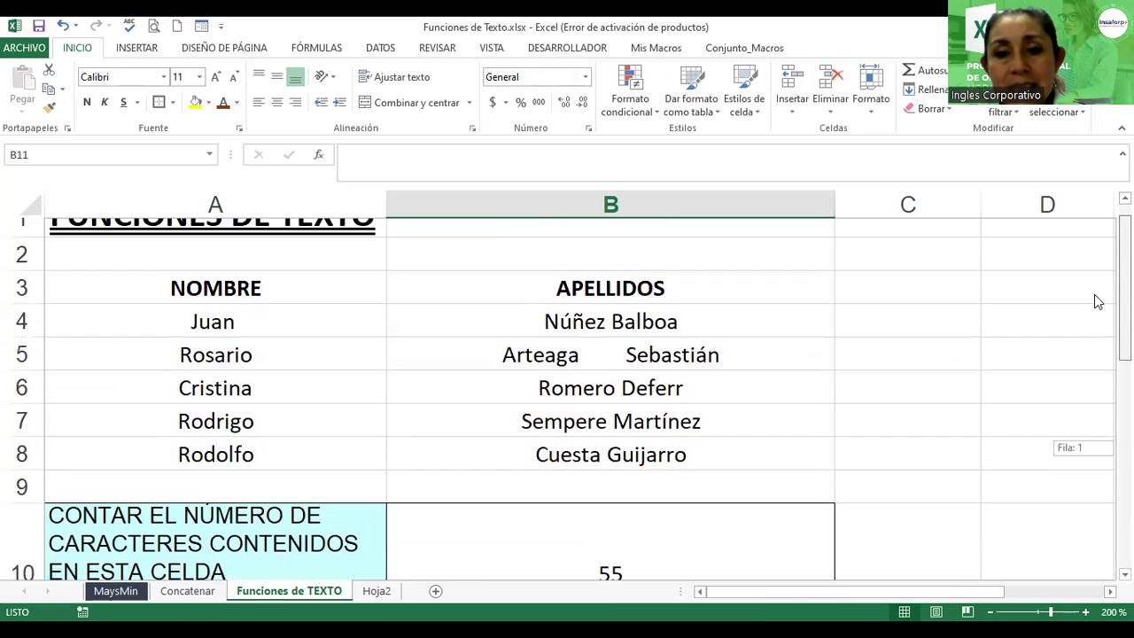
scroll(239, 299, down, 1)
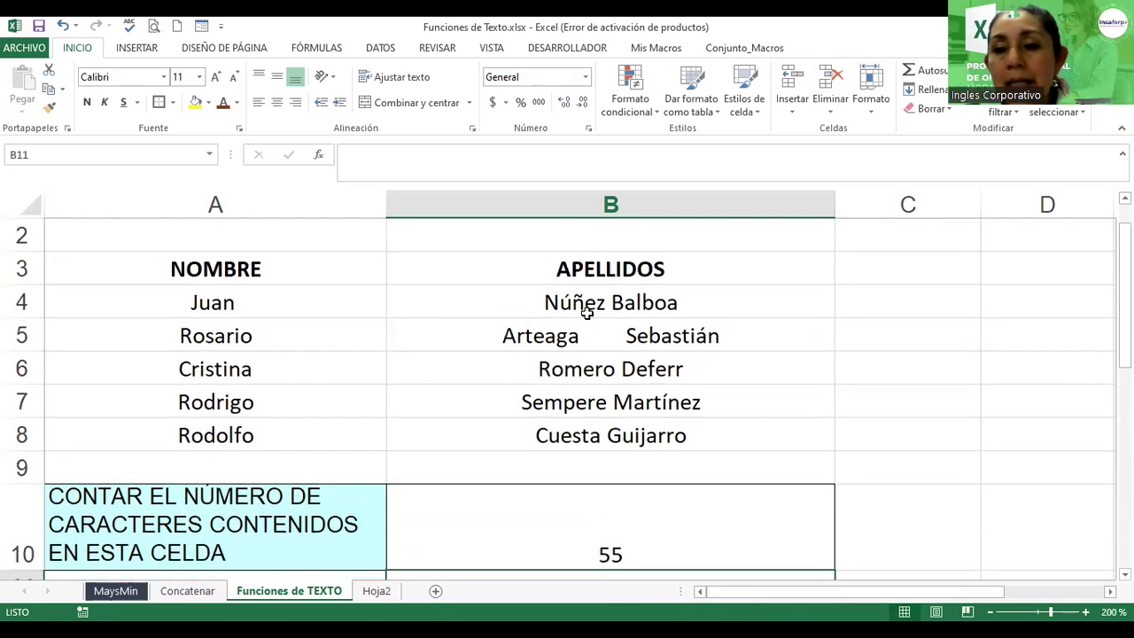
drag(1124, 295, 1124, 440)
click(1107, 403)
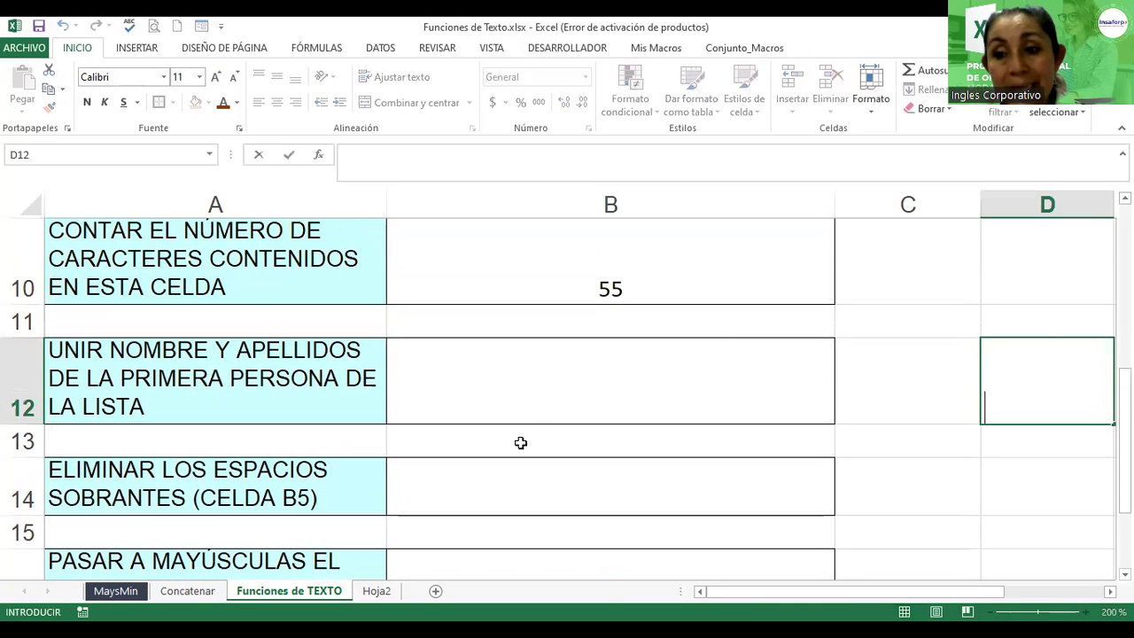
click(595, 379)
text(=)
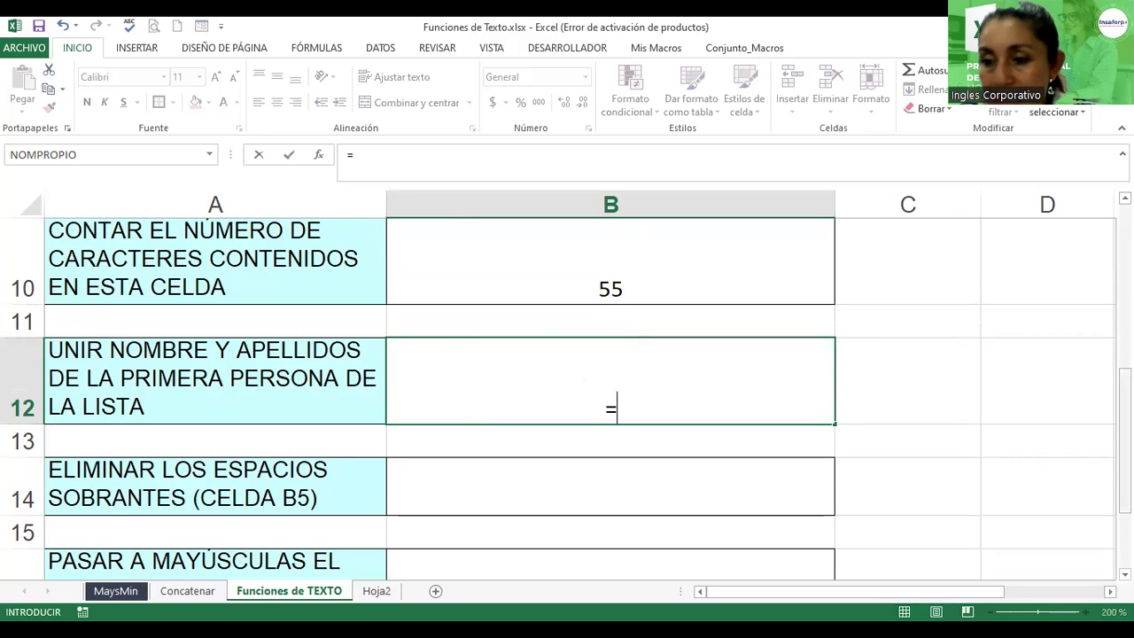
drag(1124, 434, 1109, 239)
click(260, 347)
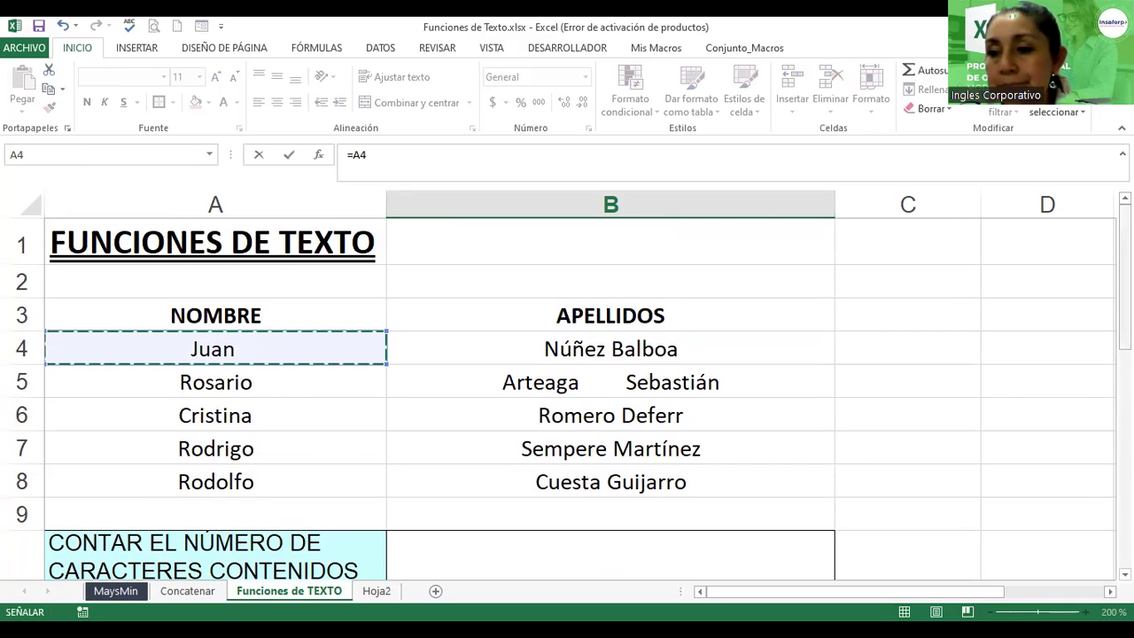
- Complete the B12 formula as =A4&" "&B4 to join the name and surnames with a space
scroll(808, 496, down, 3)
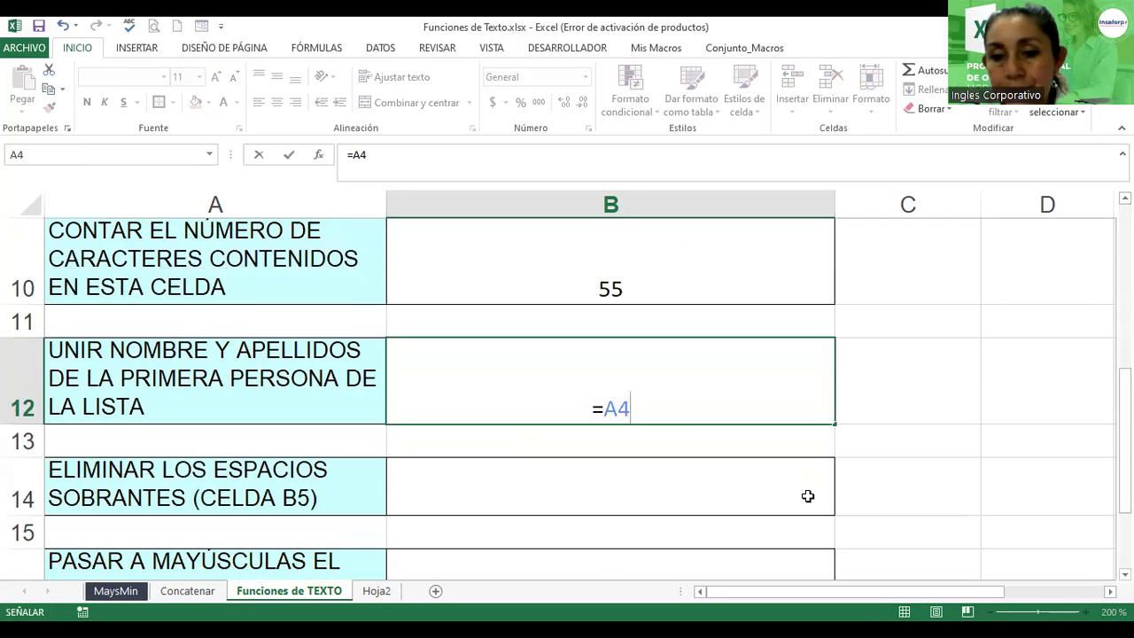
text(&")
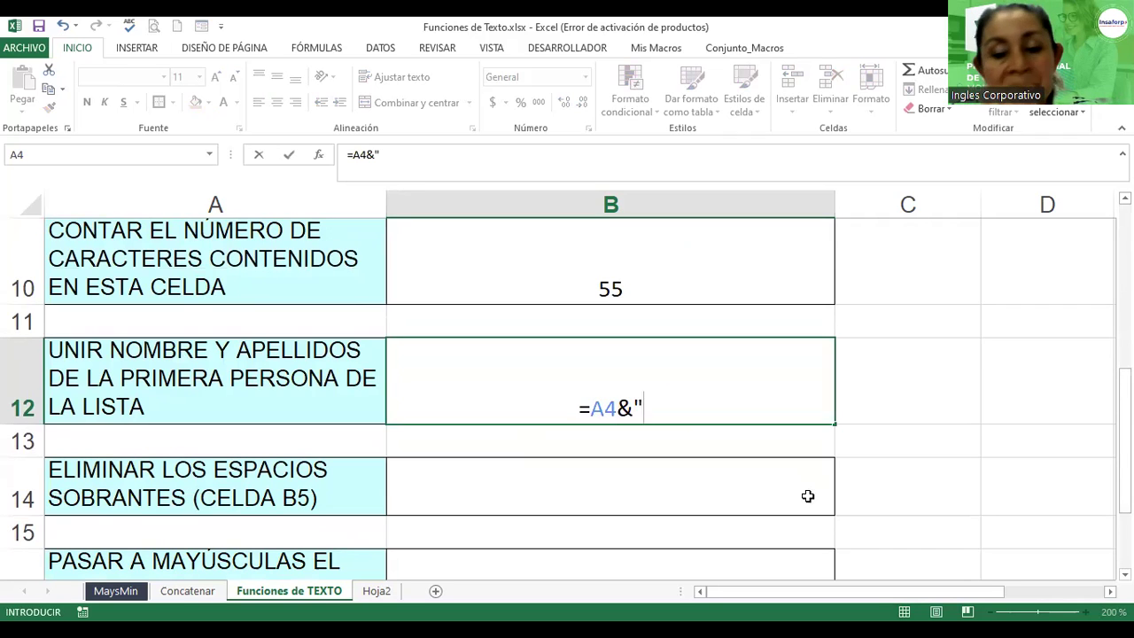
text( ")
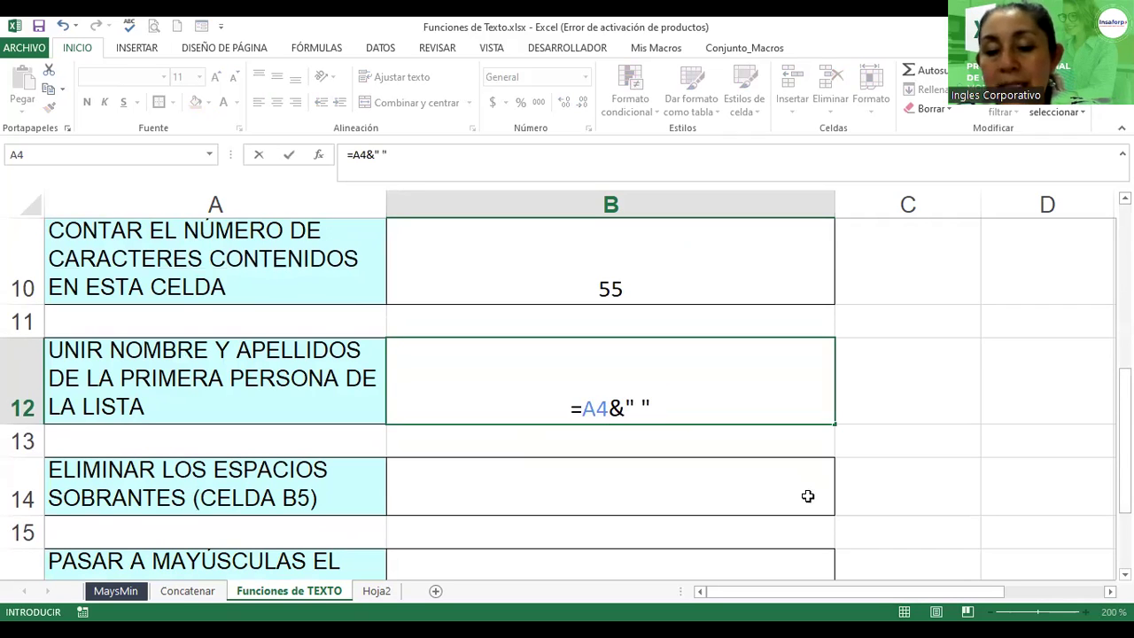
text(&)
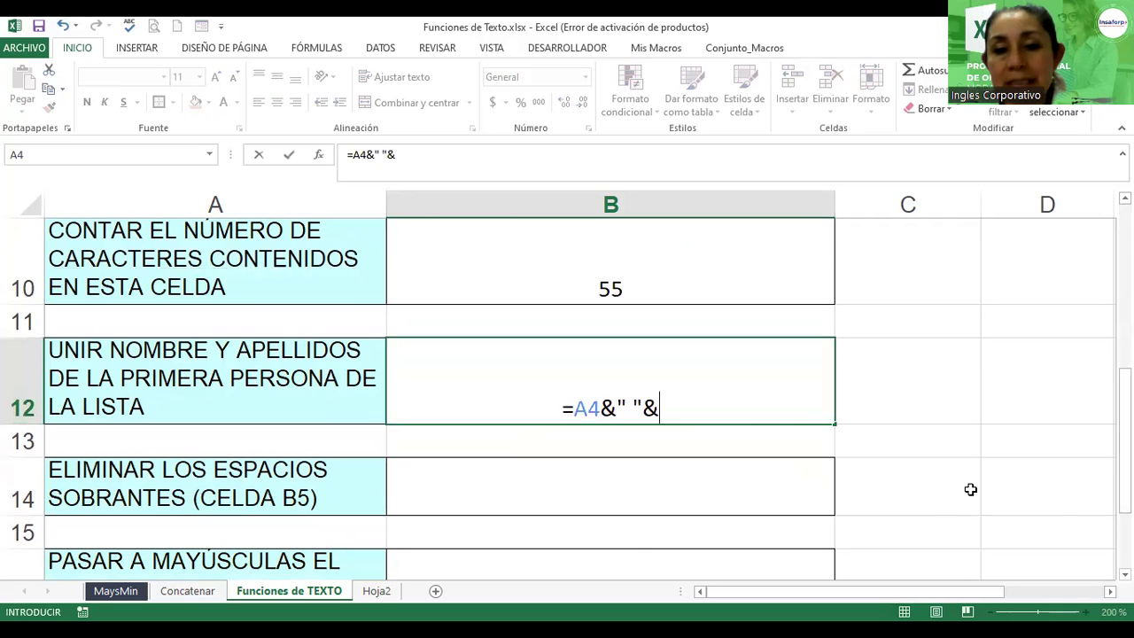
drag(1124, 442, 1123, 292)
click(589, 347)
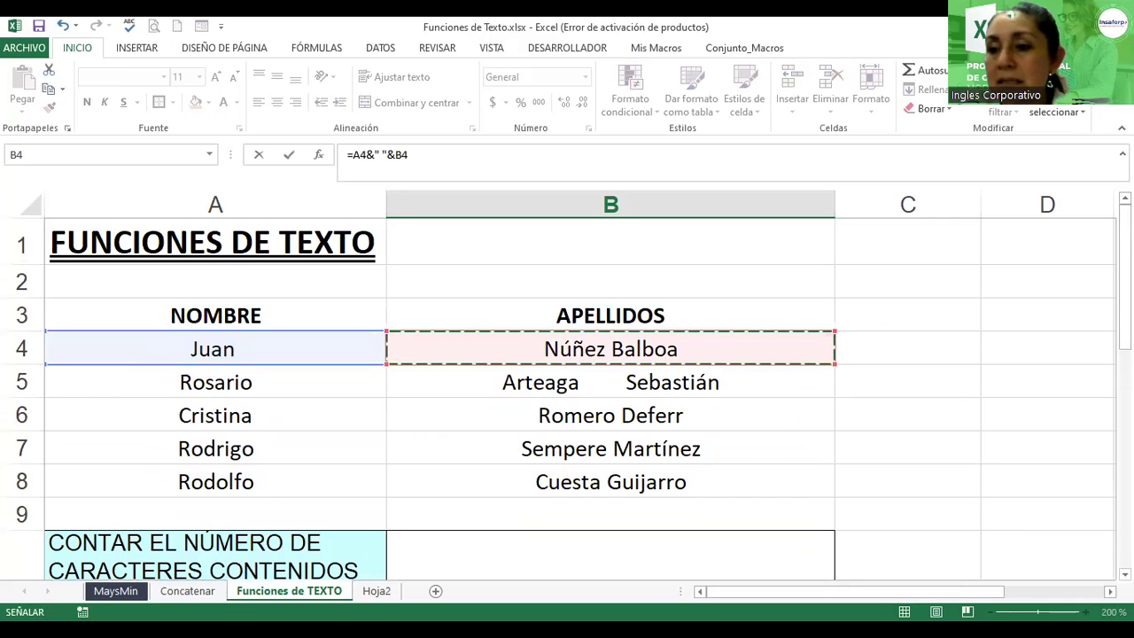
scroll(566, 399, down, 4)
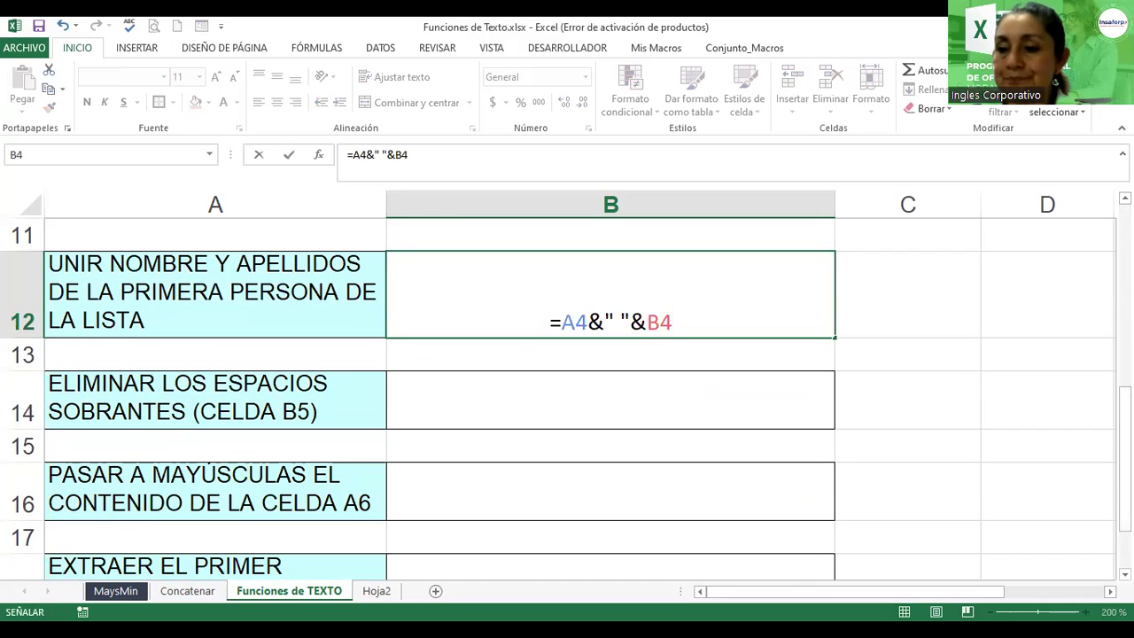
scroll(566, 398, up, 1)
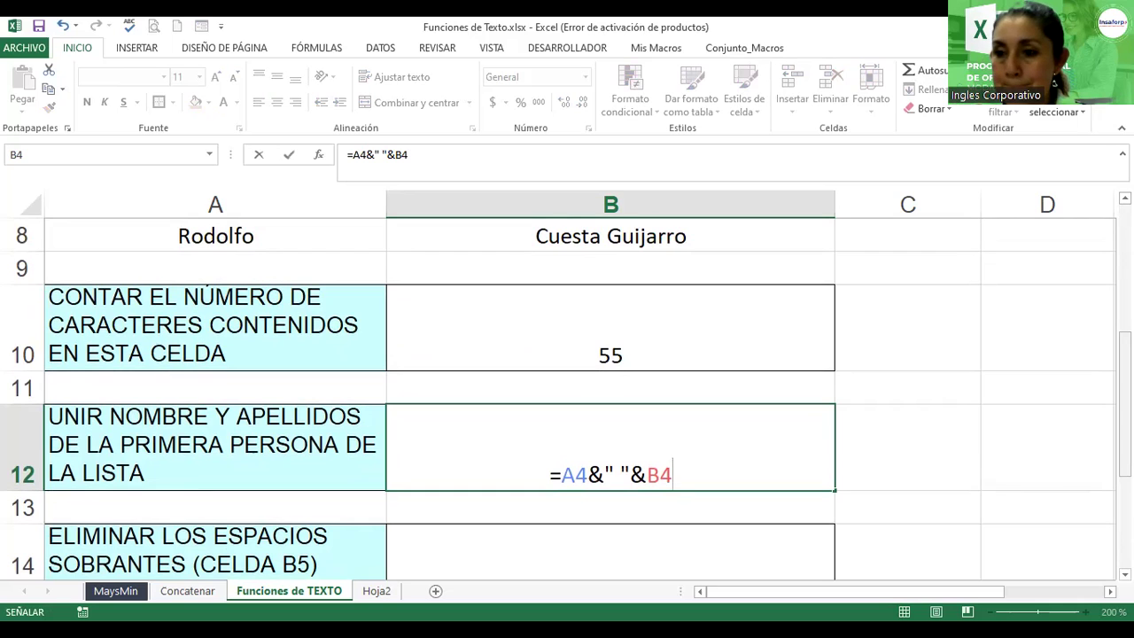
key(Return)
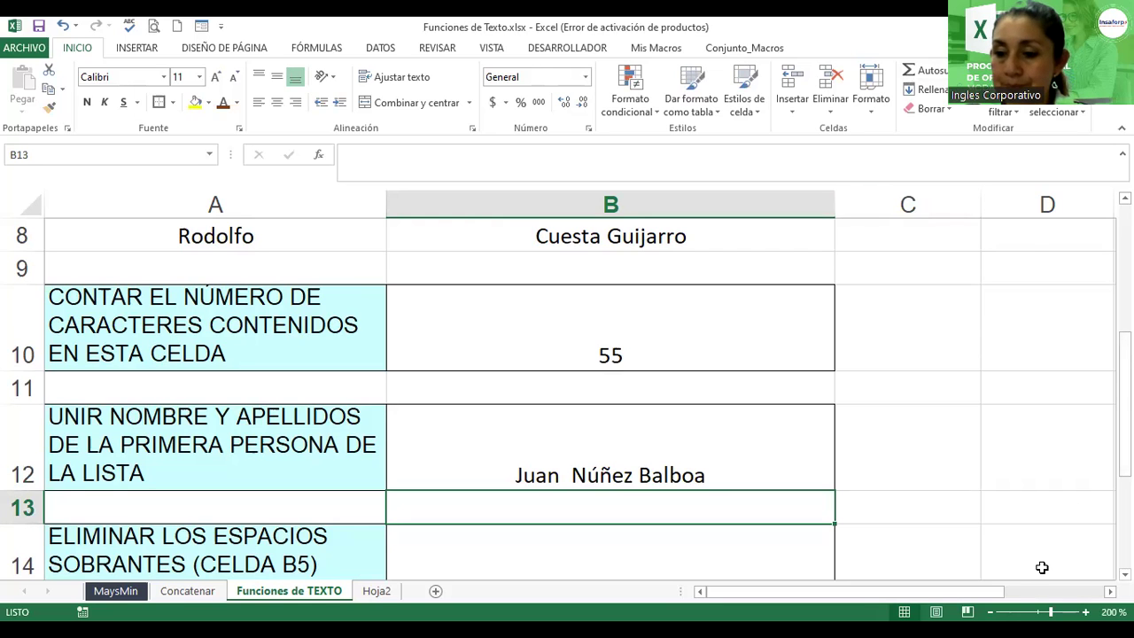
- Enter =Mayus(A6) in B16 as the formula for converting the content of A6 to uppercase
click(989, 611)
click(990, 611)
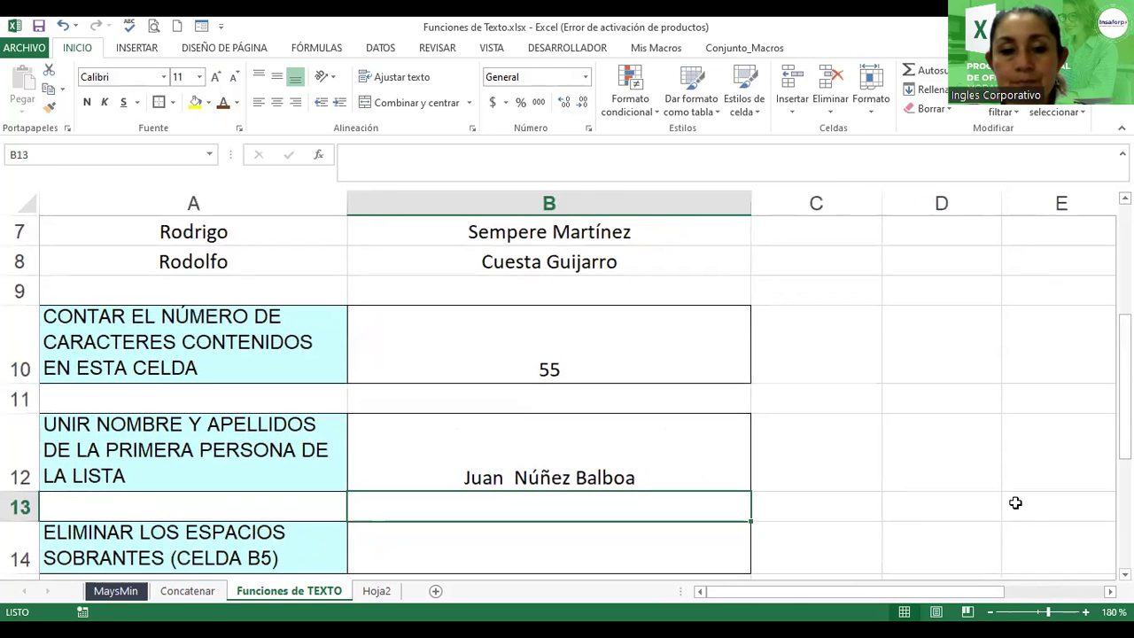
drag(1125, 398, 1125, 429)
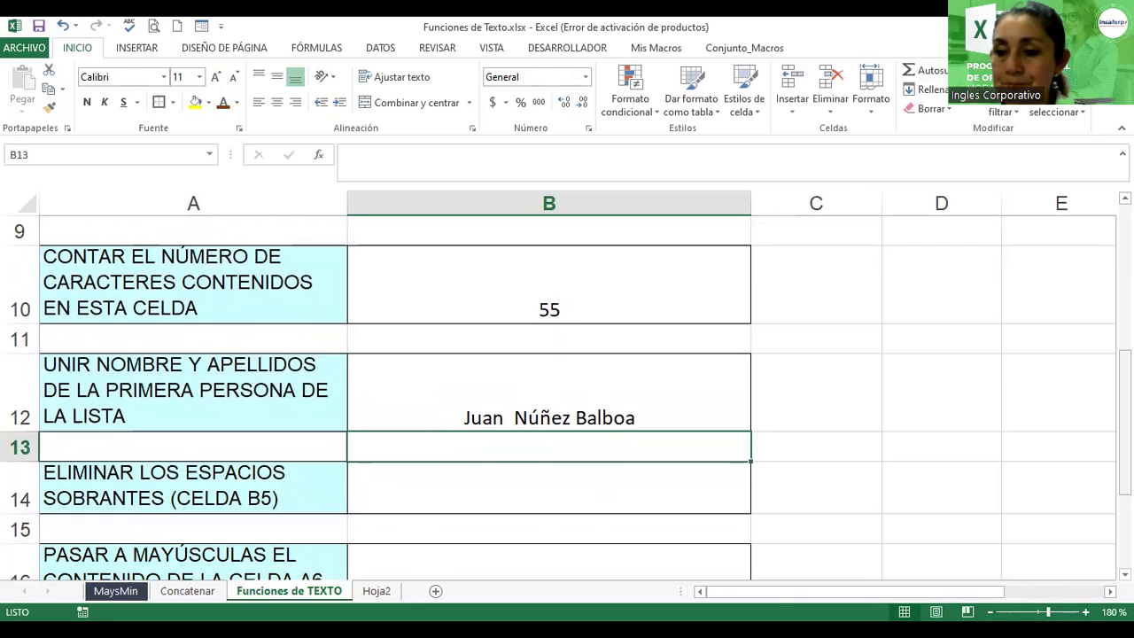
drag(1124, 425, 1125, 483)
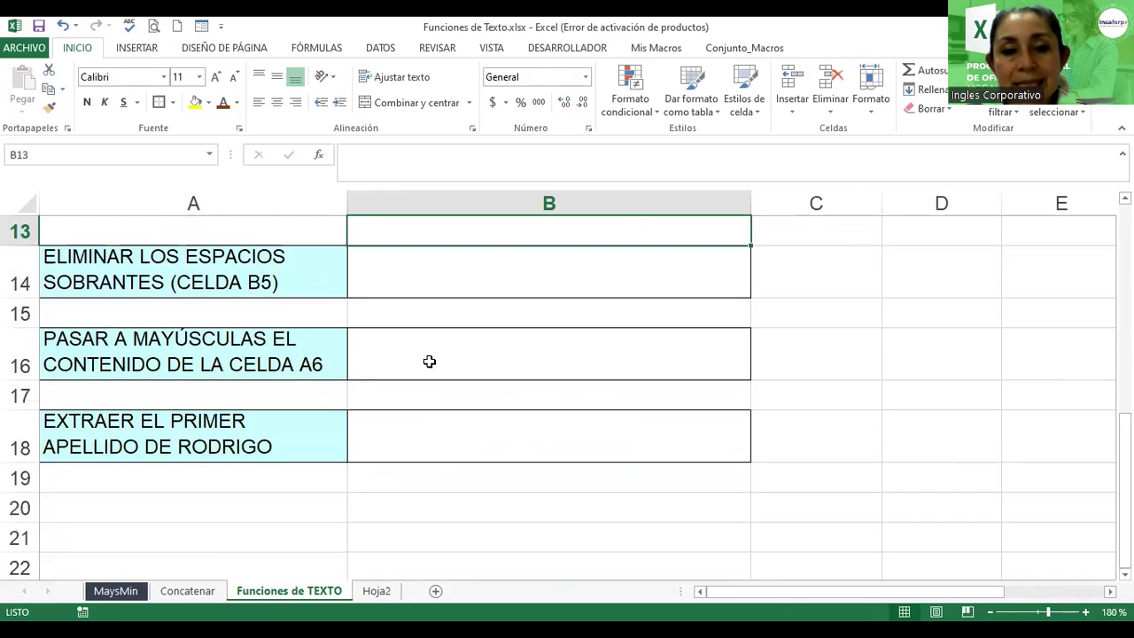
click(529, 357)
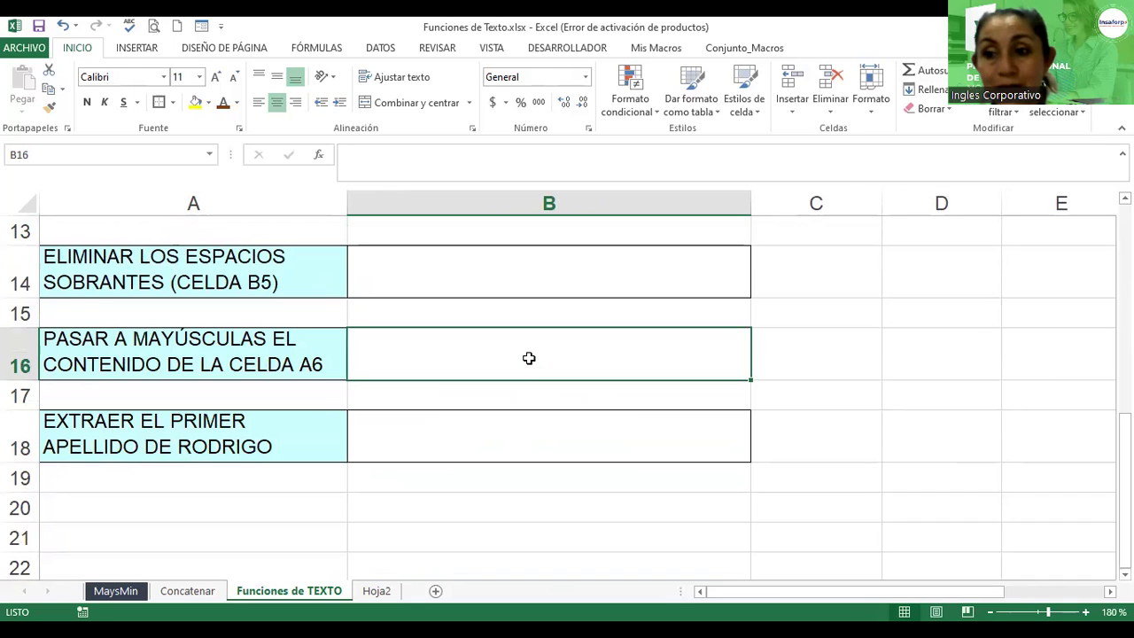
text(=)
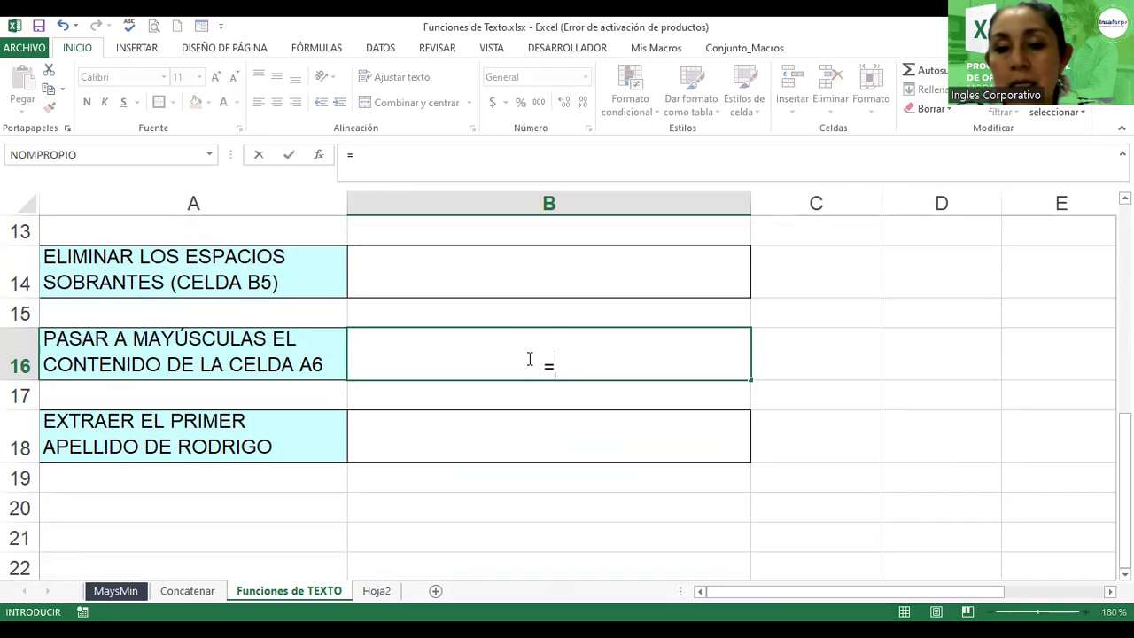
text(mA)
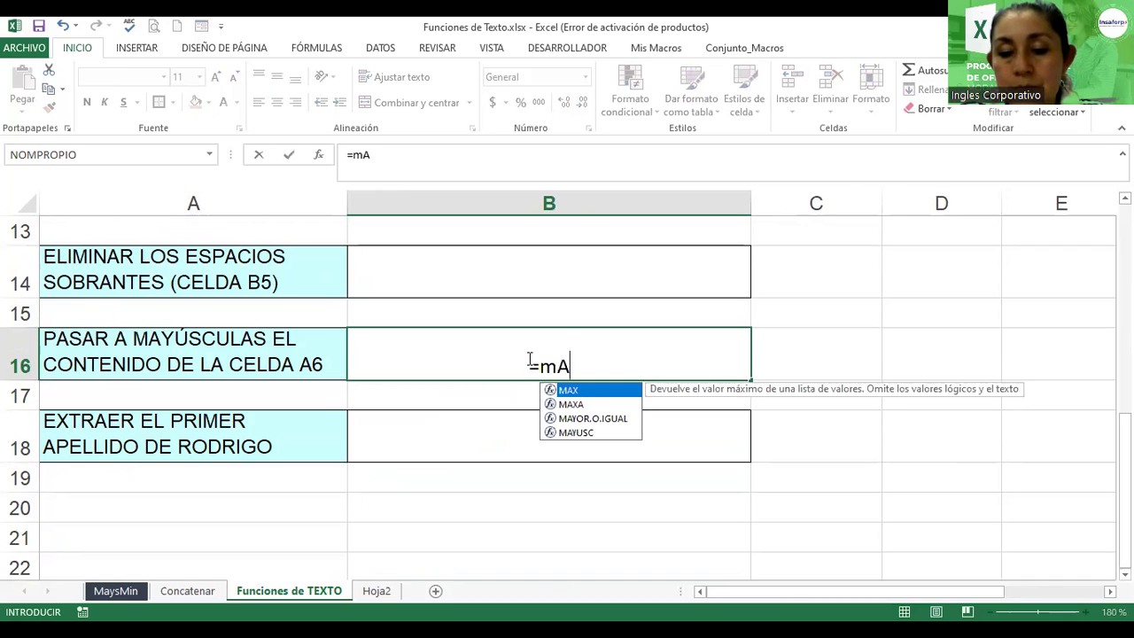
text(YUS)
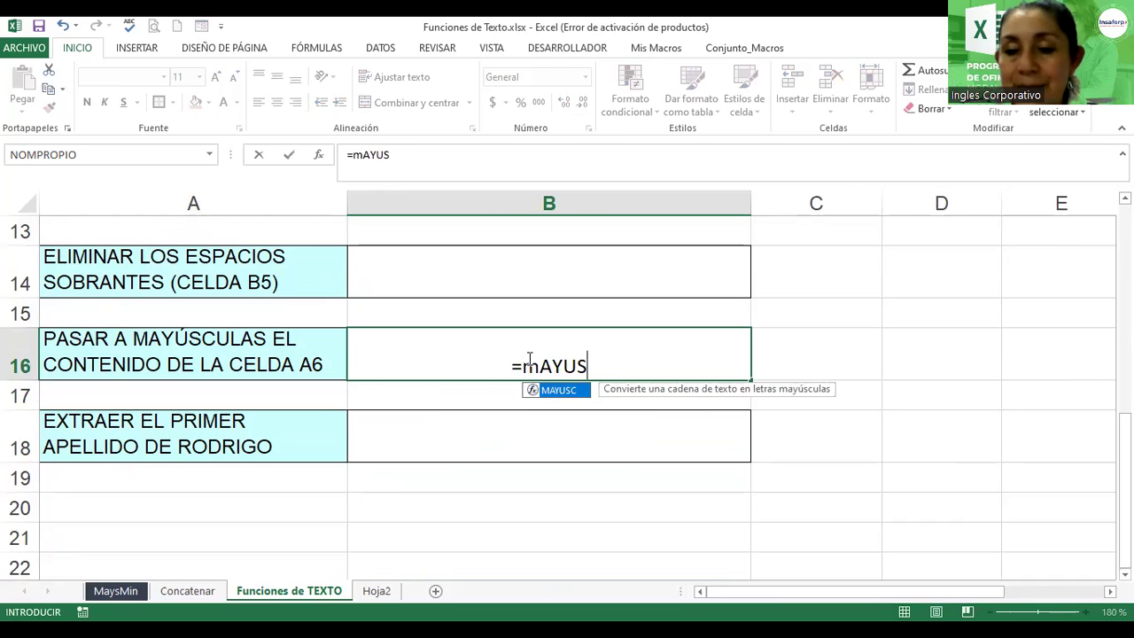
text(()
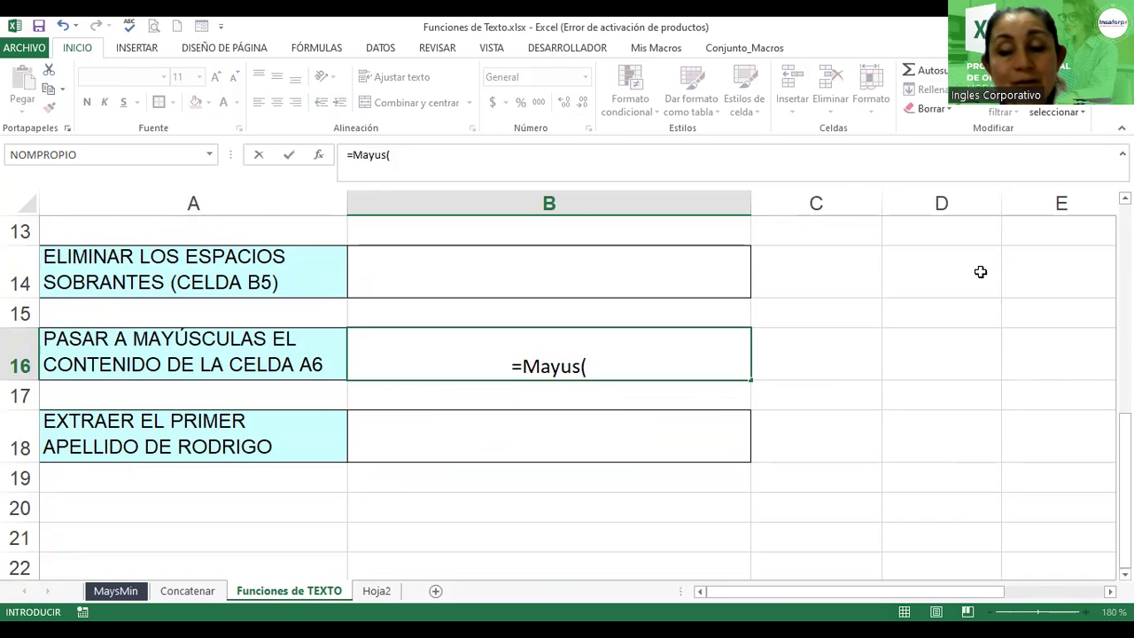
scroll(576, 399, up, 4)
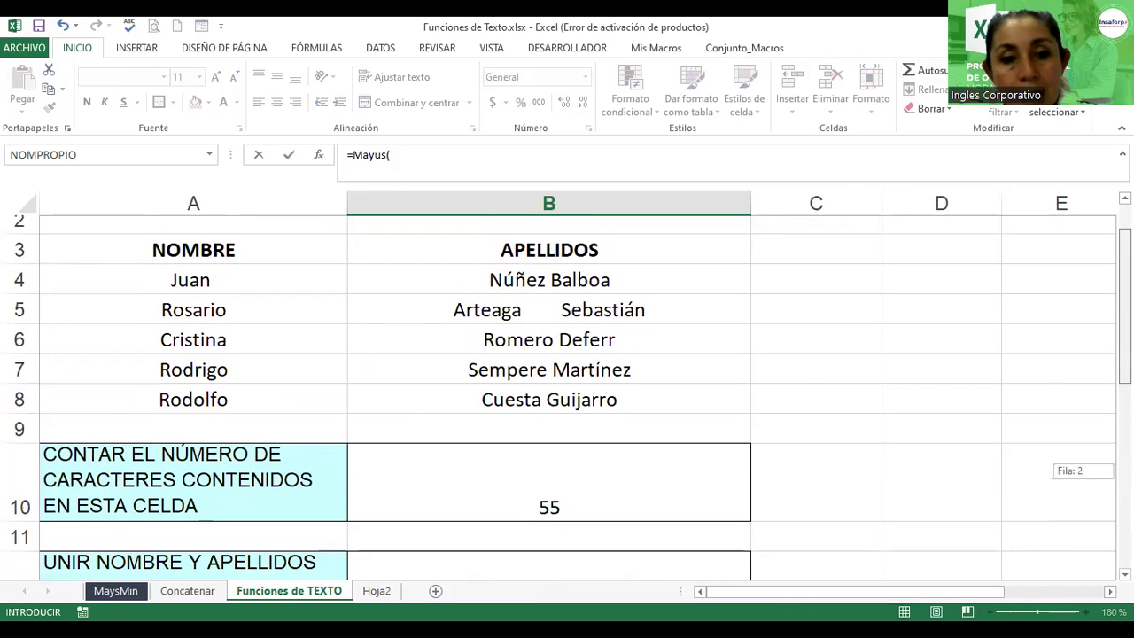
click(203, 353)
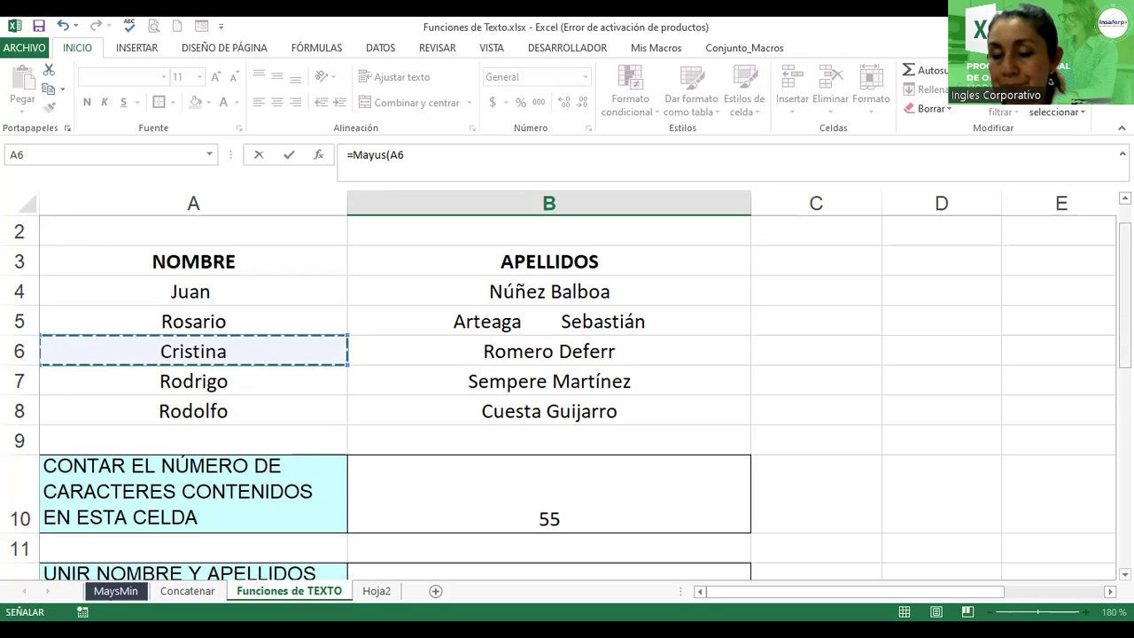
drag(1123, 293, 1123, 483)
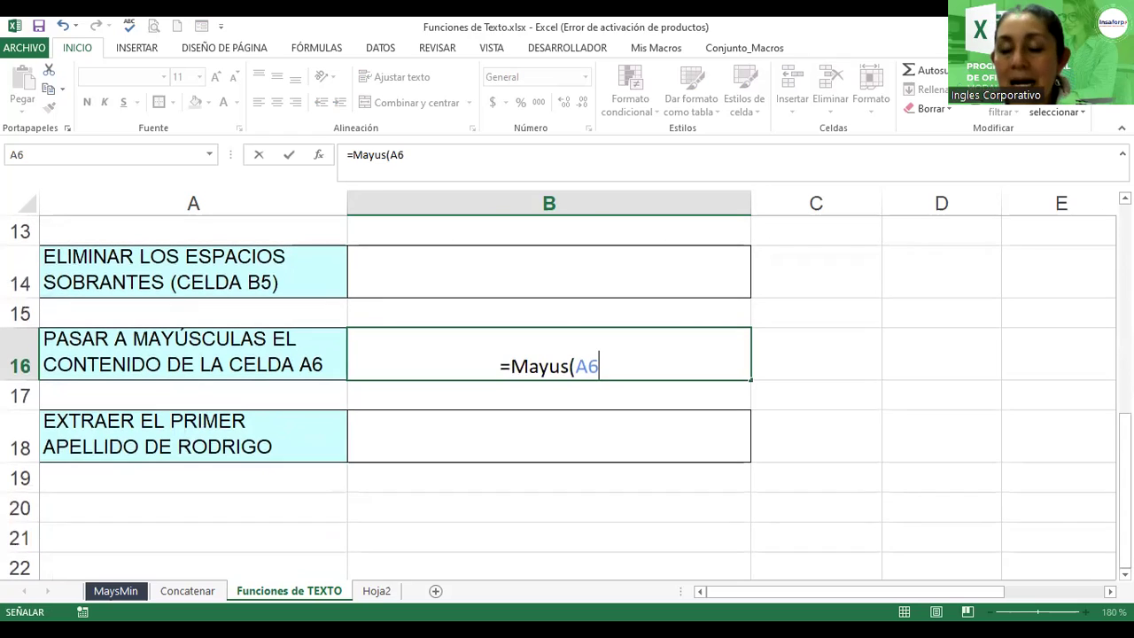
text())
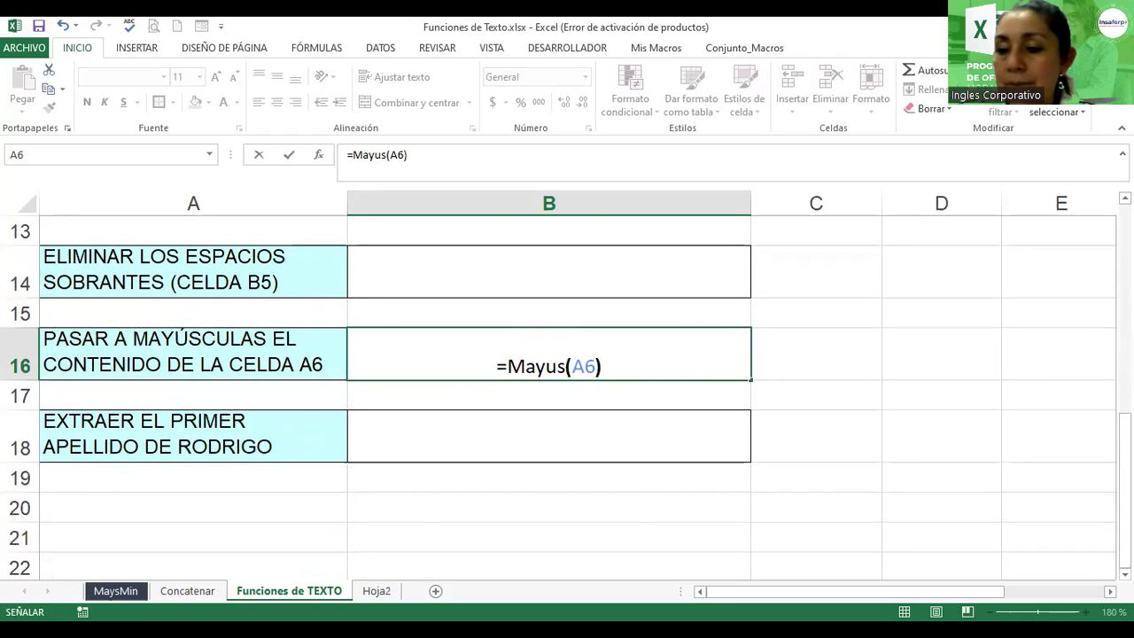
key(Return)
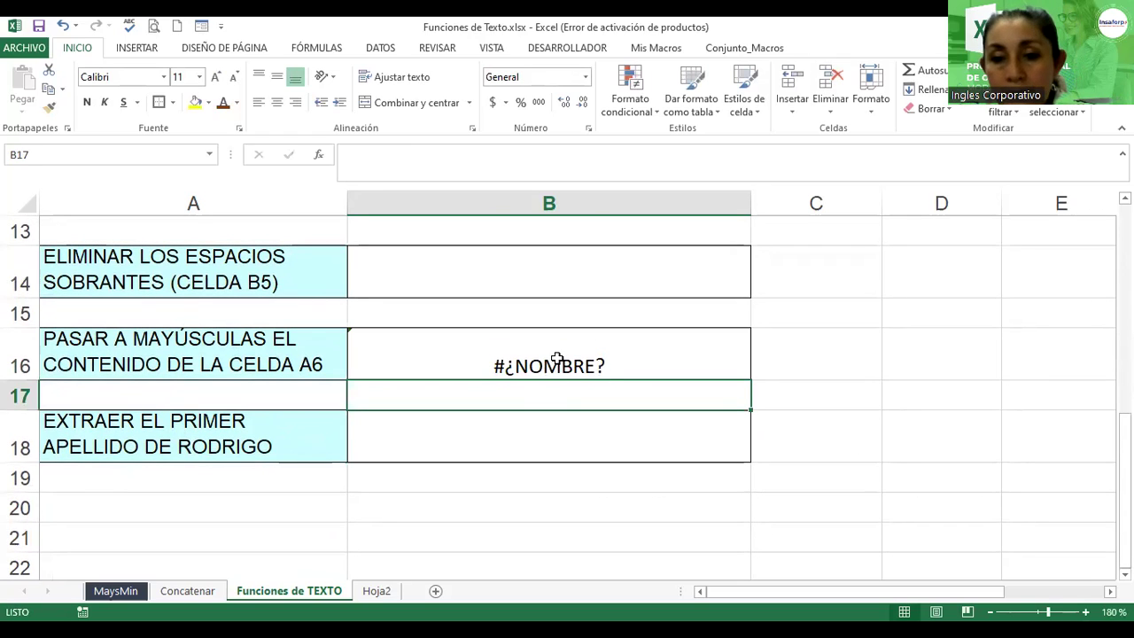
- Correct the function name in B16 so the formula reads =MAYUSC(A6)
double_click(557, 358)
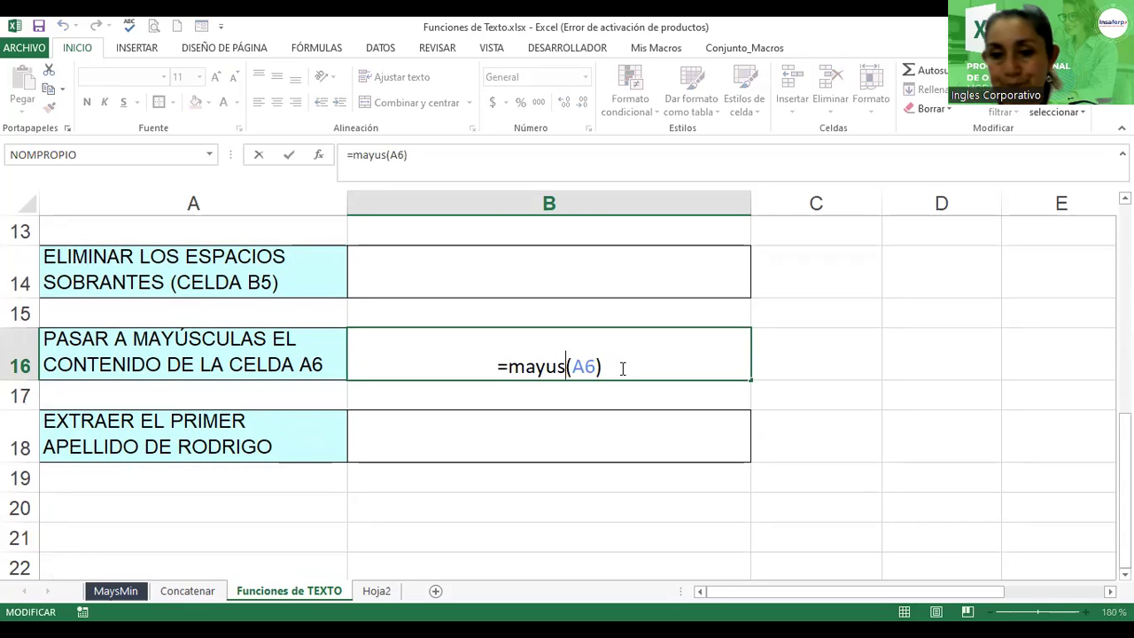
text(c)
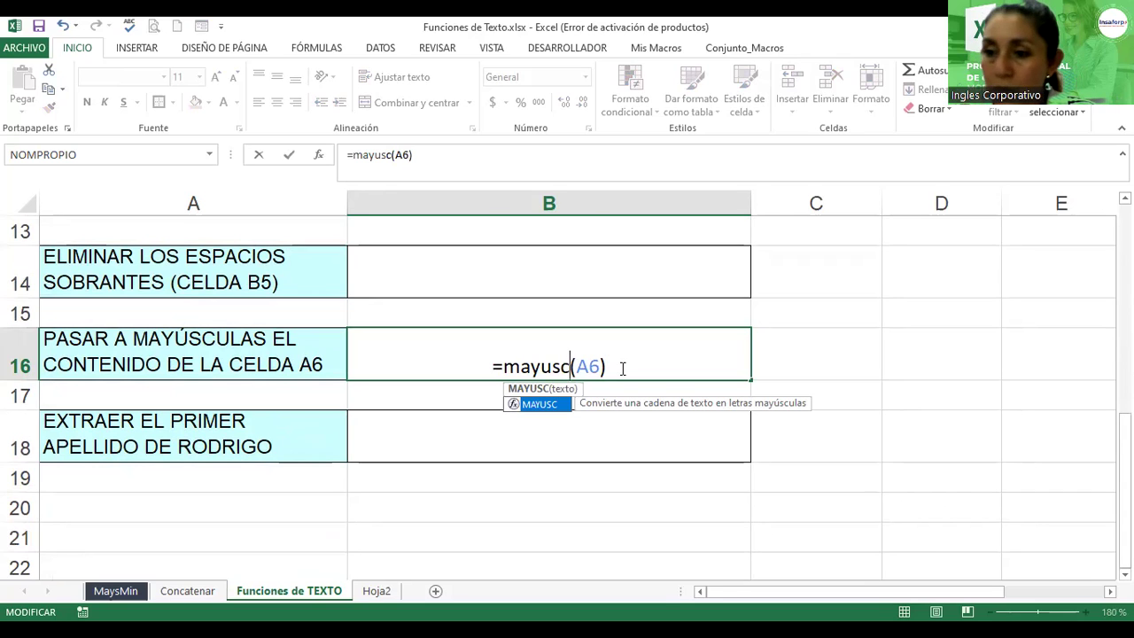
key(ctrl+Return)
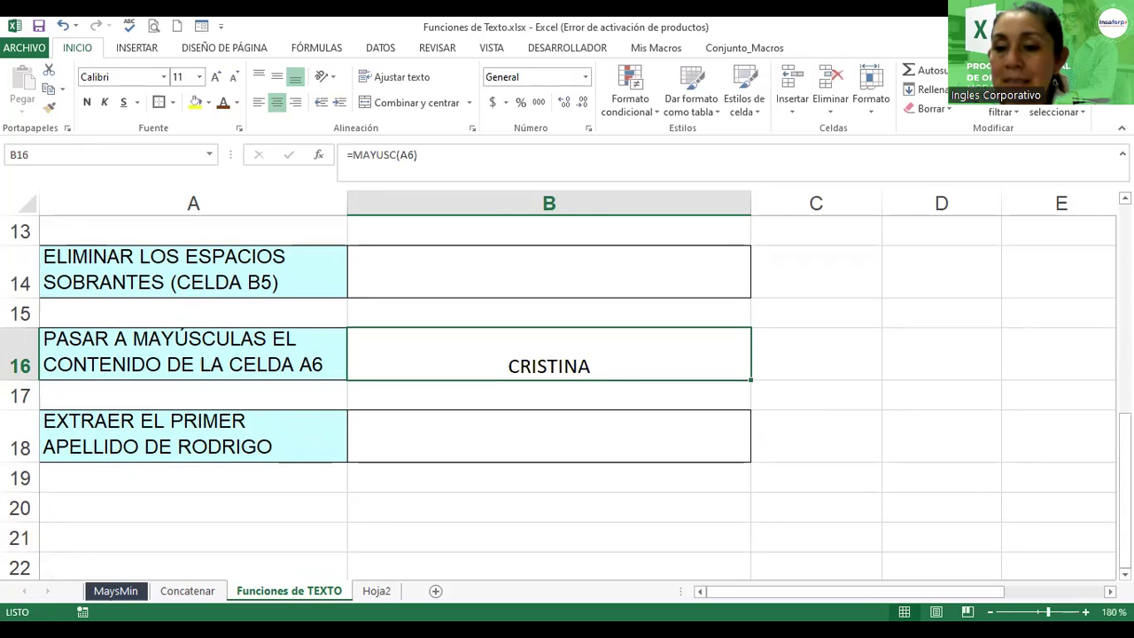
- Look up the description of the ESPACIOS text function and examine the extra spaces between the surnames in B5
scroll(567, 385, down, 4)
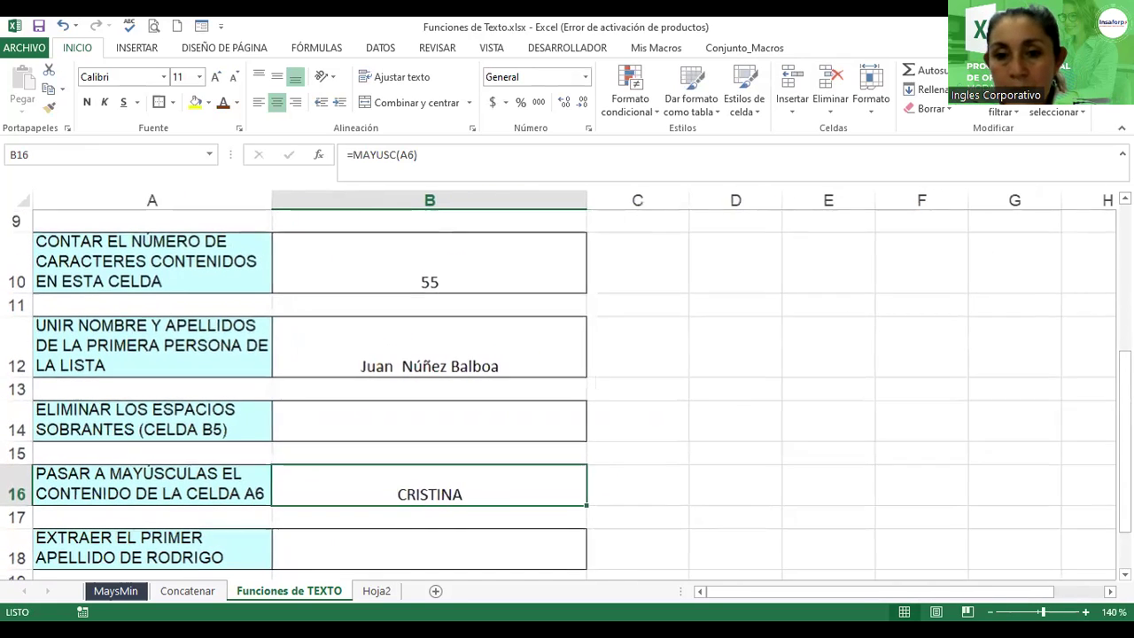
click(442, 419)
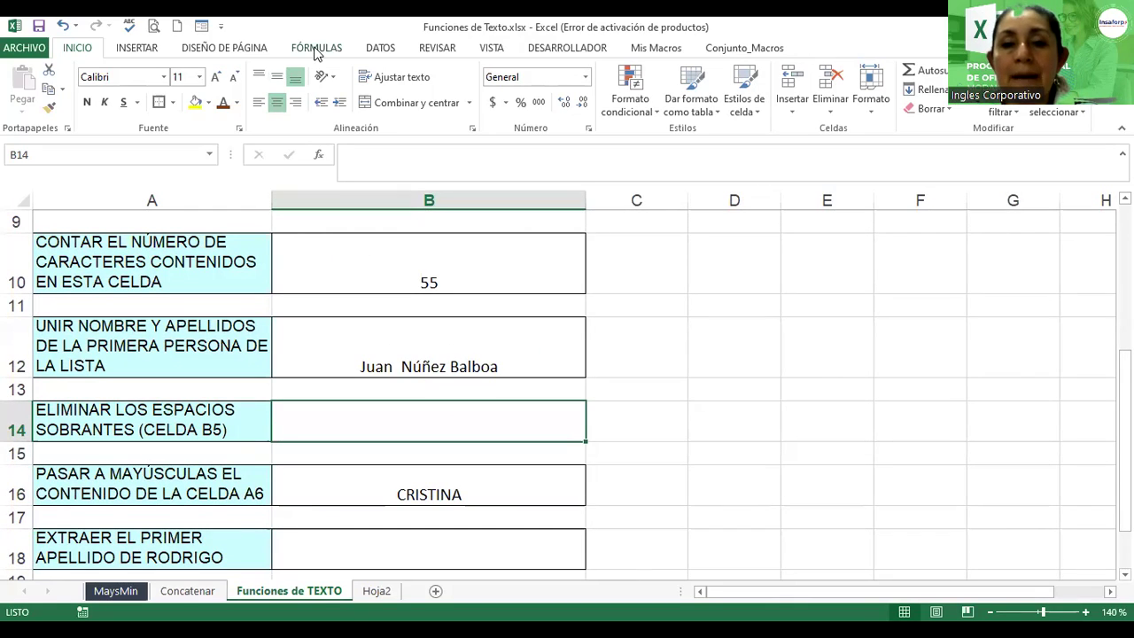
click(318, 155)
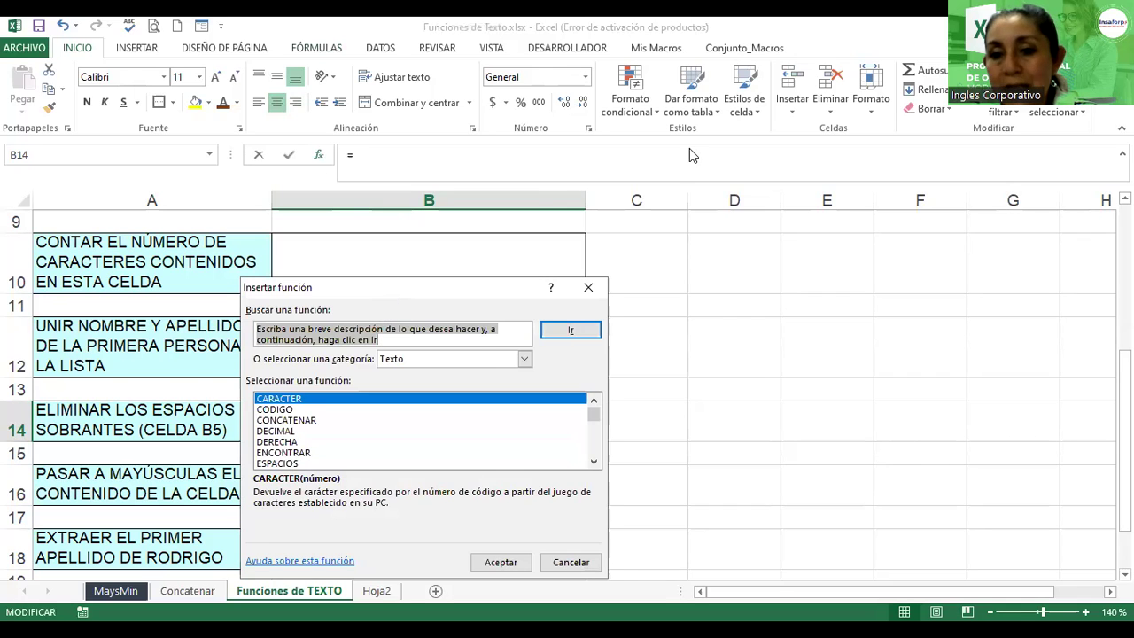
drag(386, 287, 692, 155)
click(588, 330)
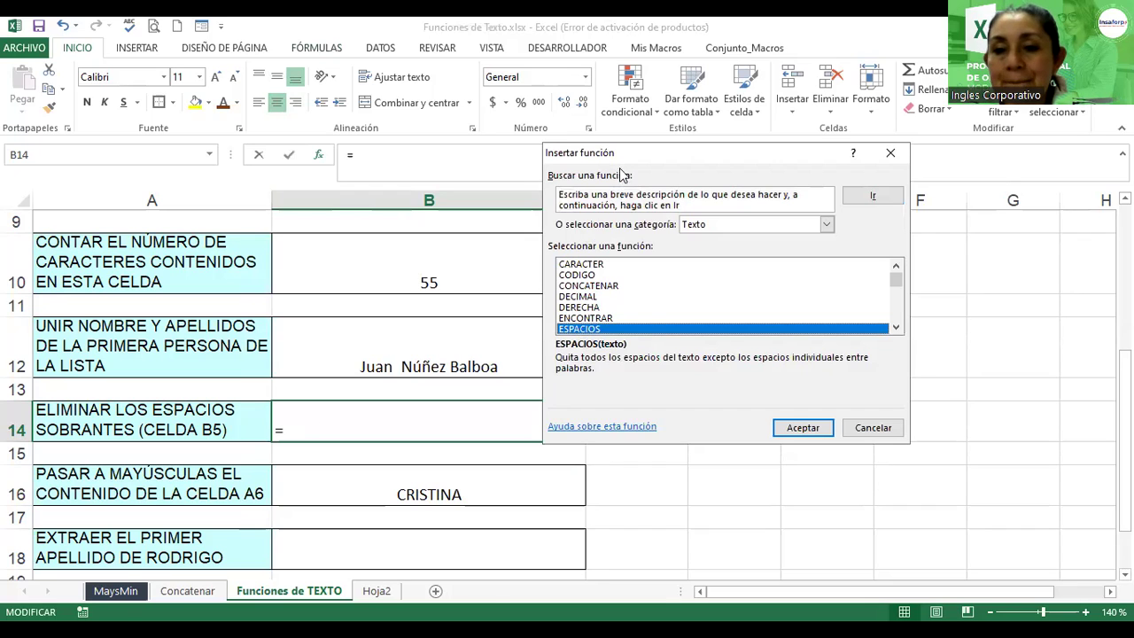
drag(631, 159, 707, 185)
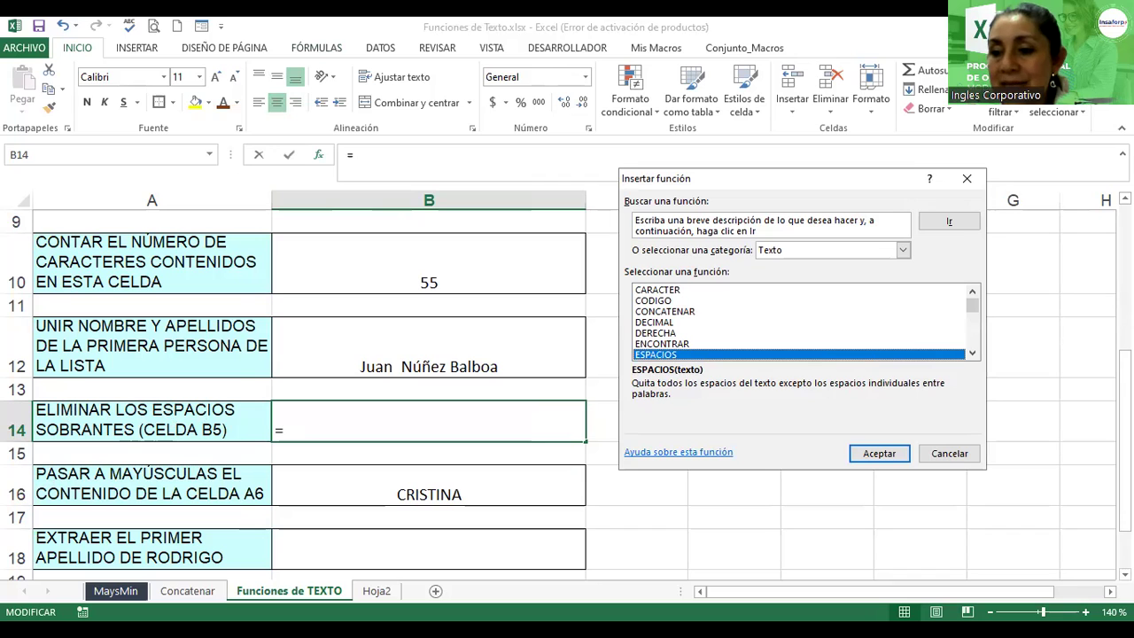
click(950, 455)
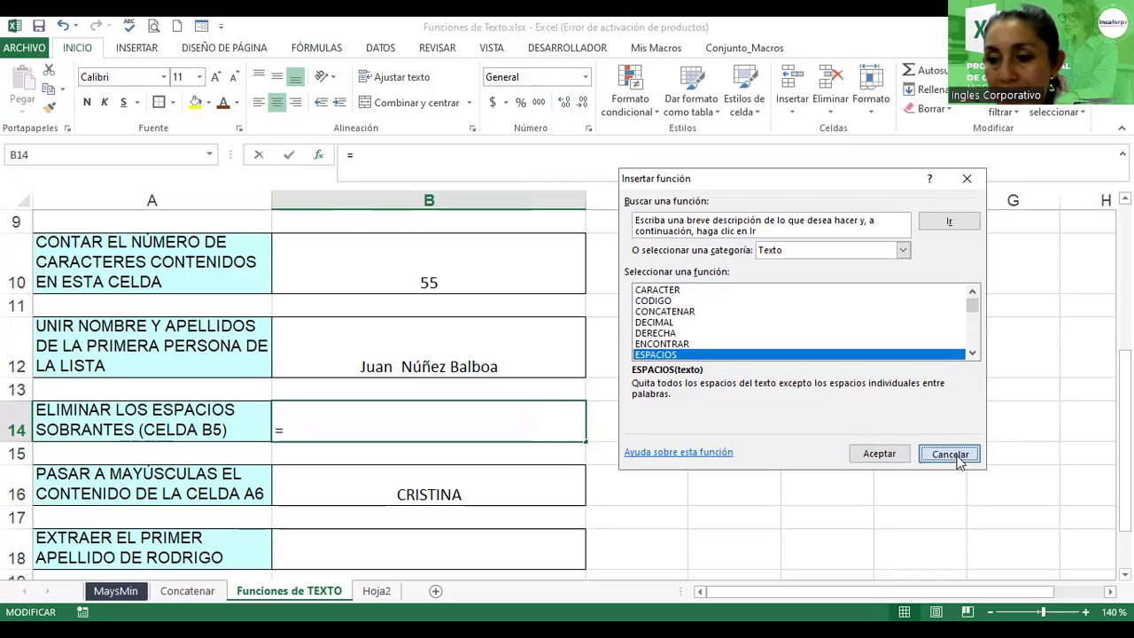
drag(1124, 439, 1124, 413)
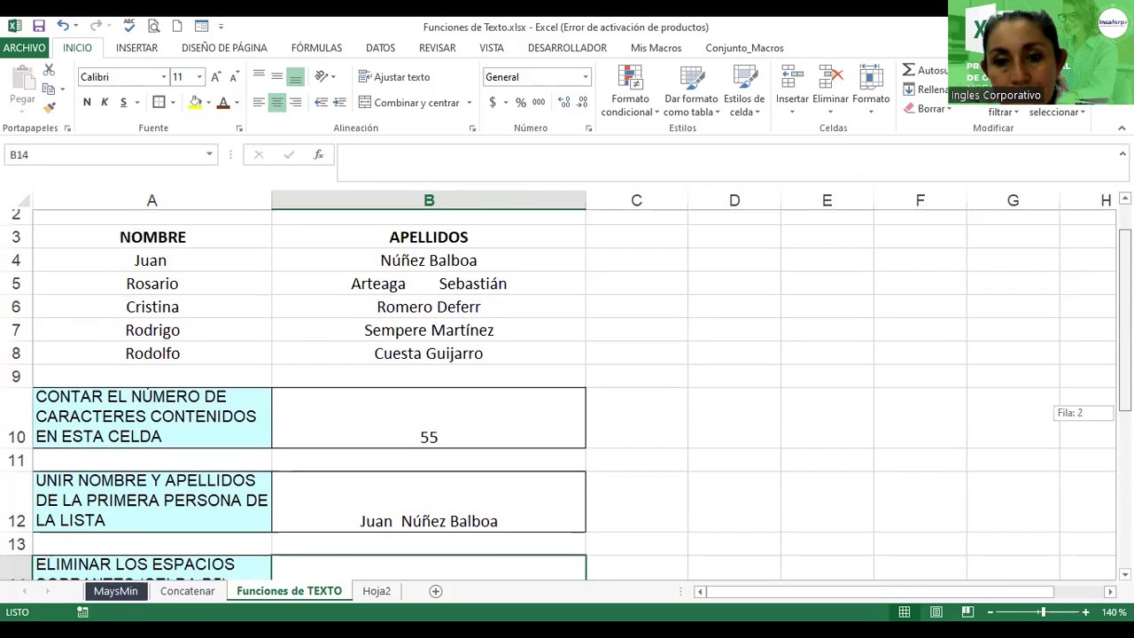
click(393, 293)
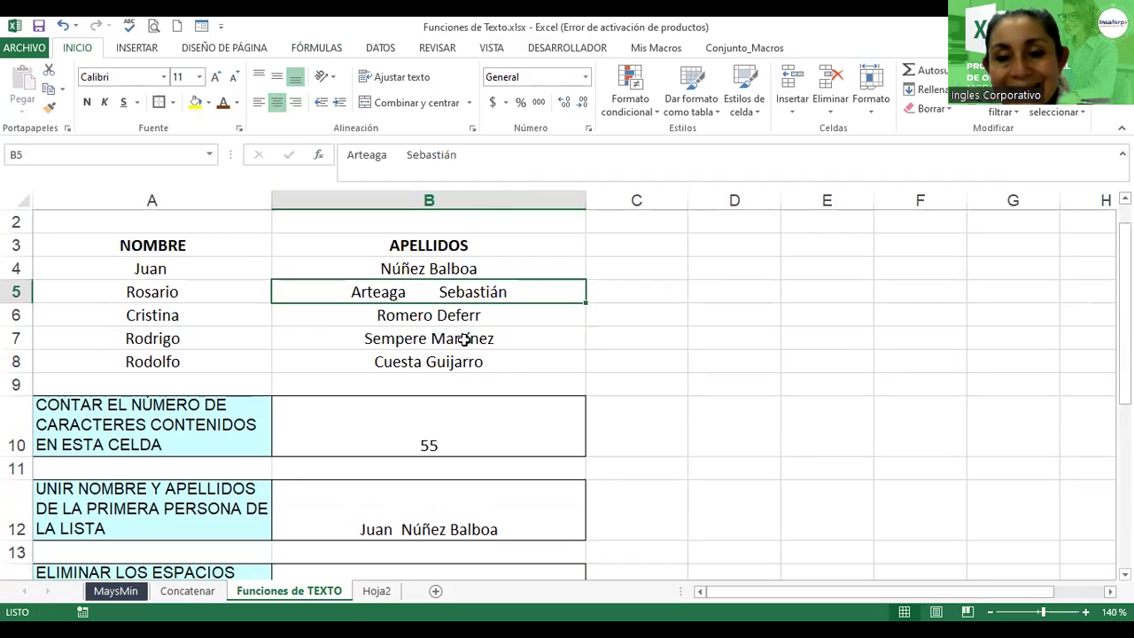
double_click(431, 292)
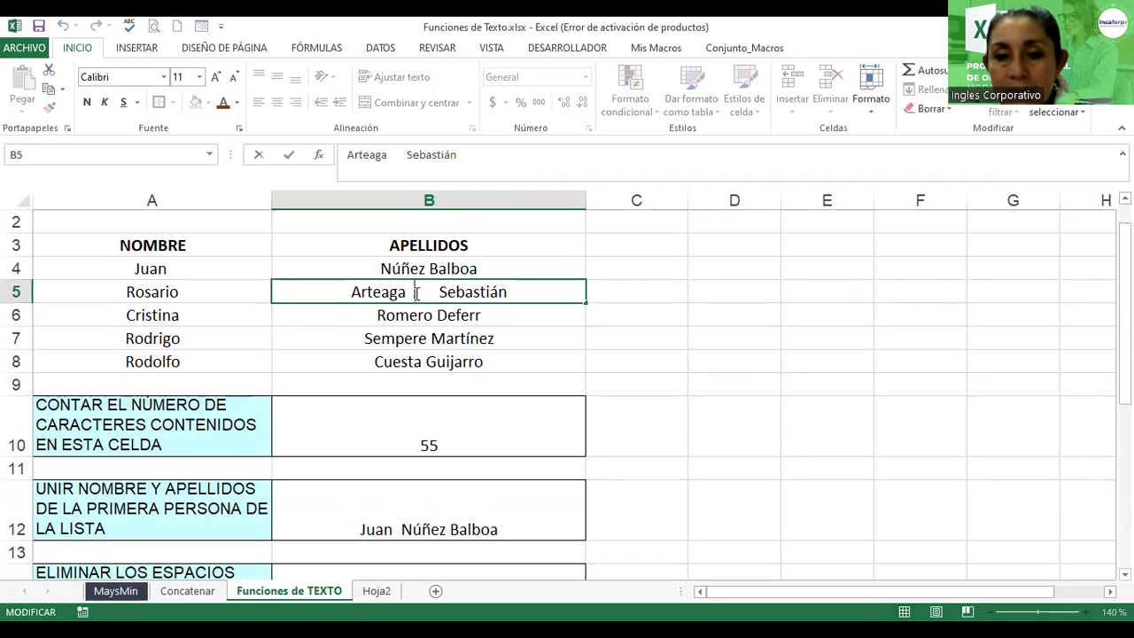
click(435, 292)
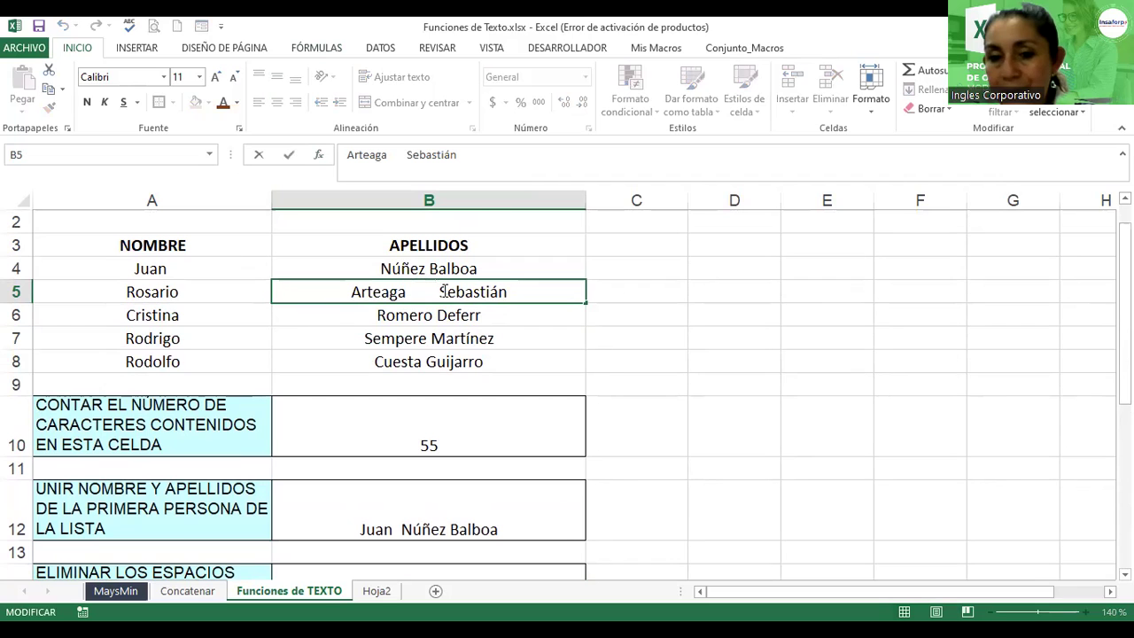
click(458, 316)
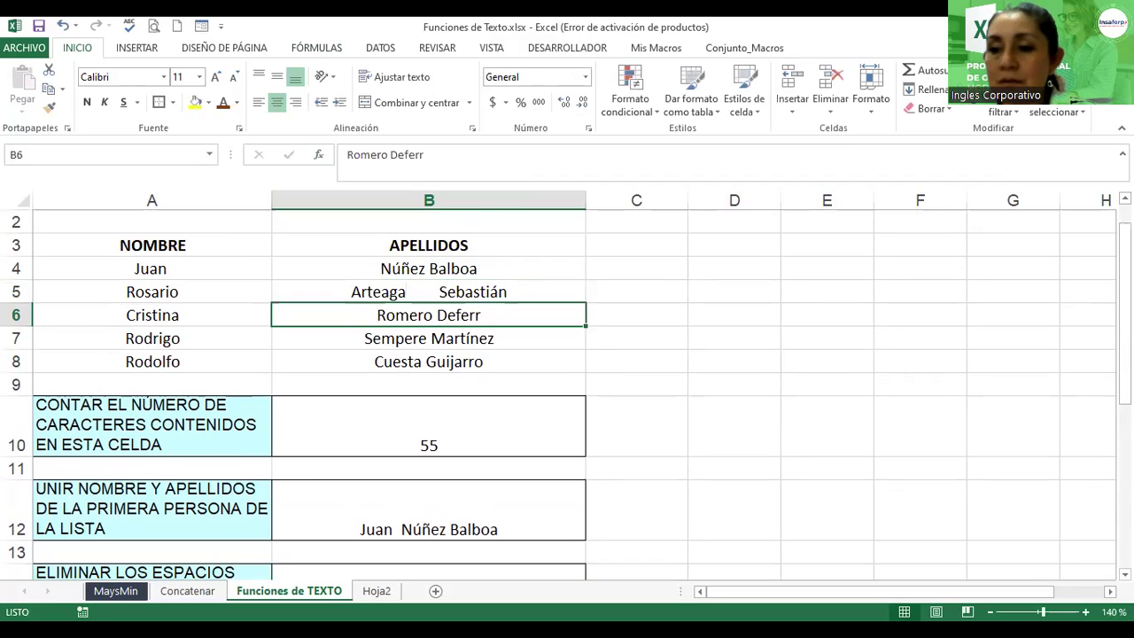
- Insert the text function ESPACIOS in B14 to start the formula for removing extra spaces
drag(1124, 265, 1124, 306)
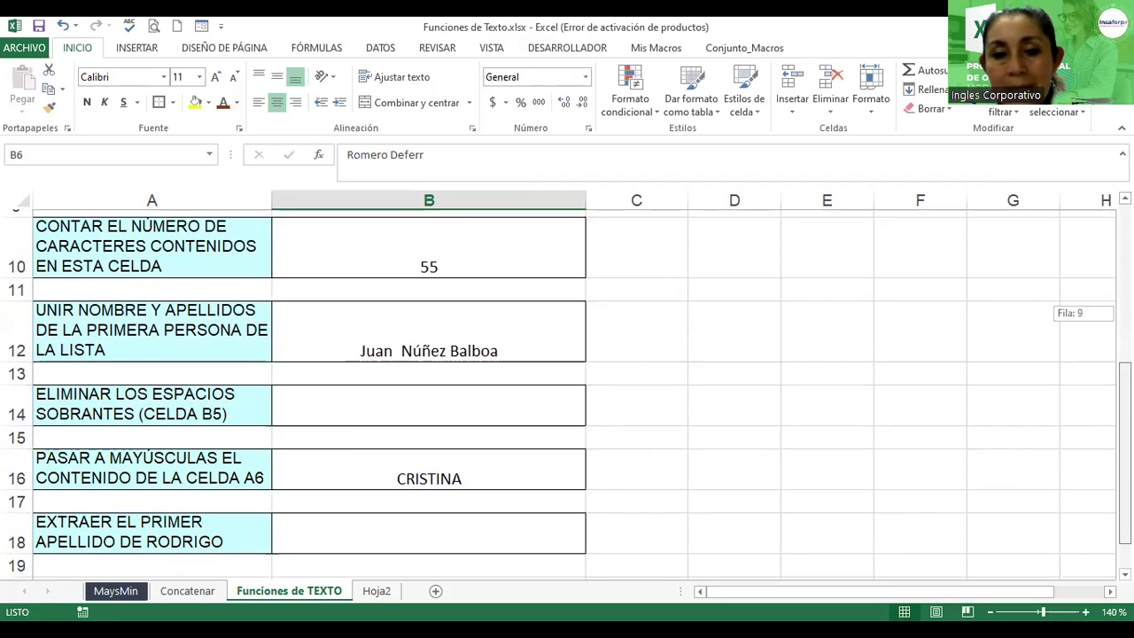
click(511, 394)
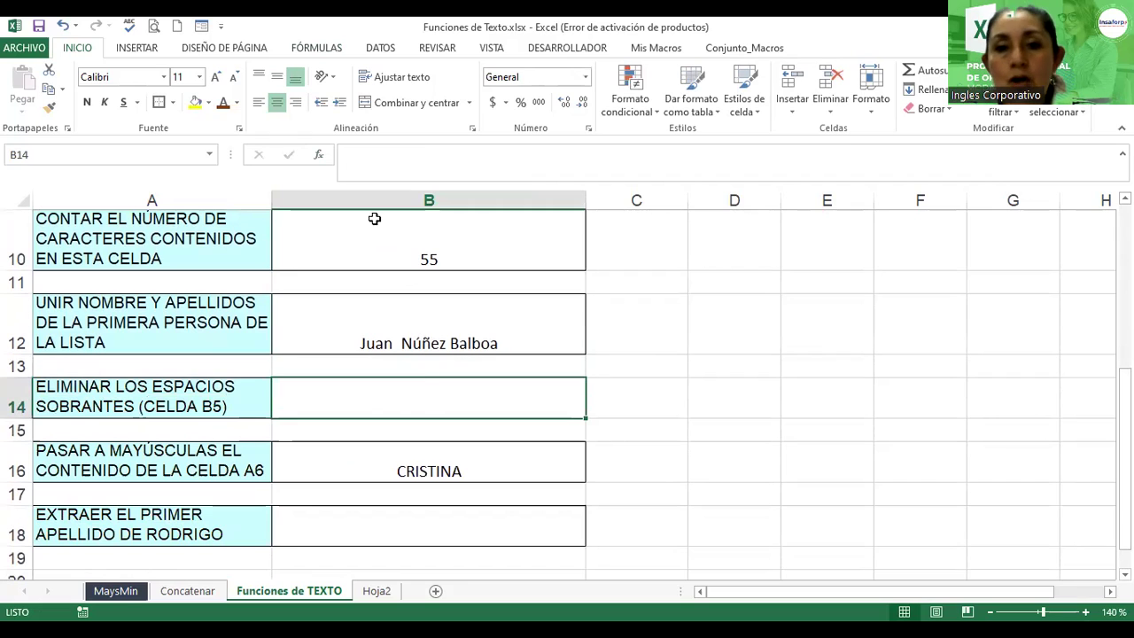
click(312, 49)
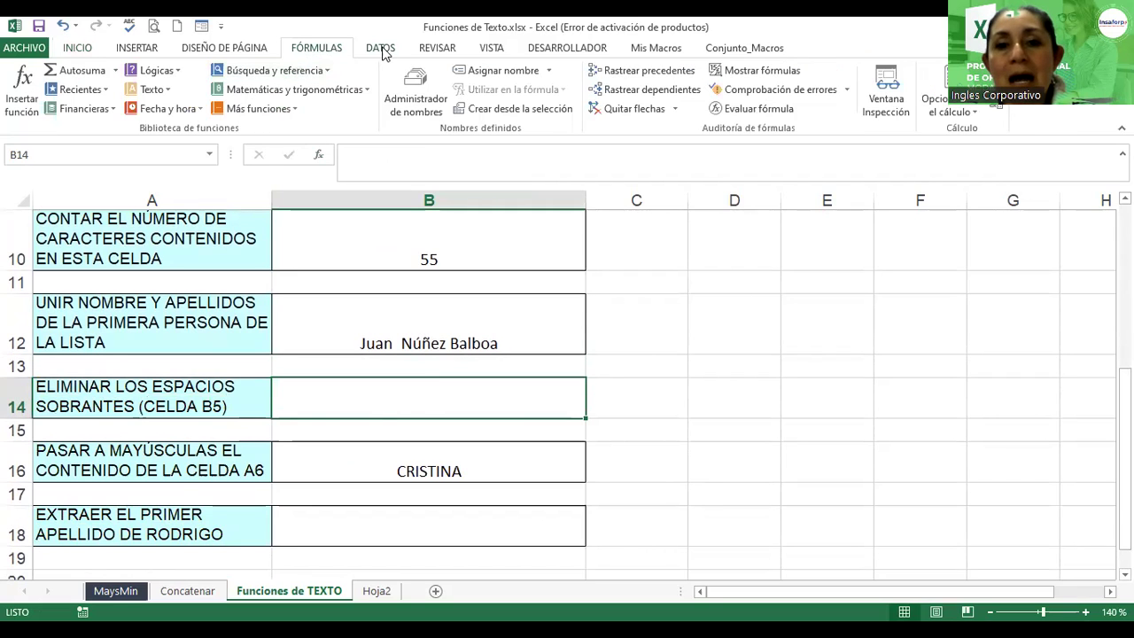
click(318, 154)
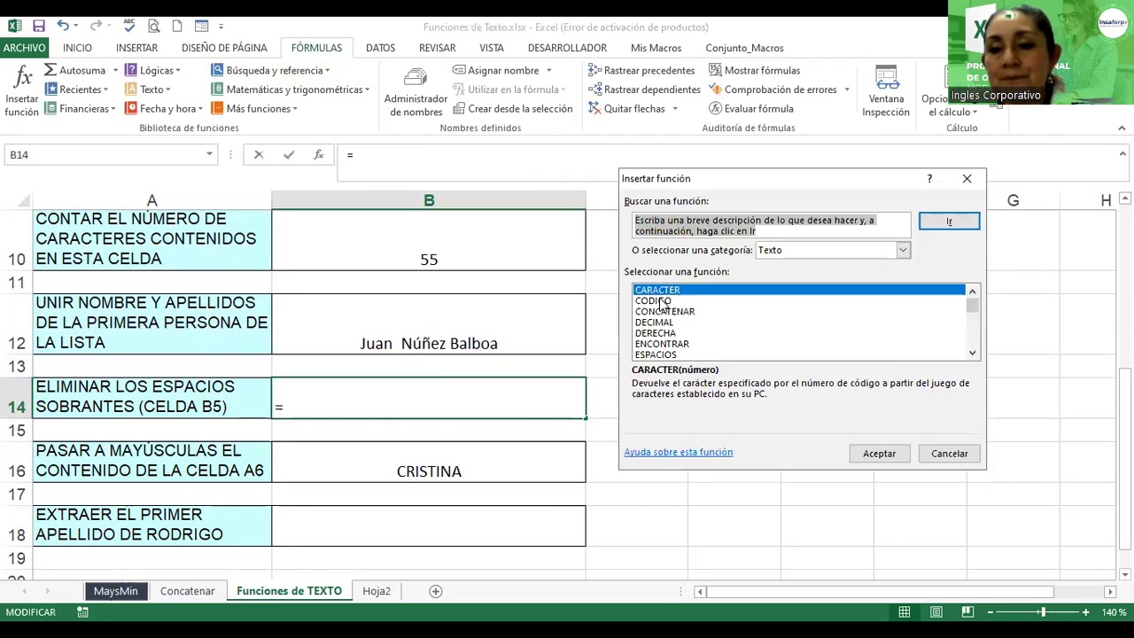
click(680, 353)
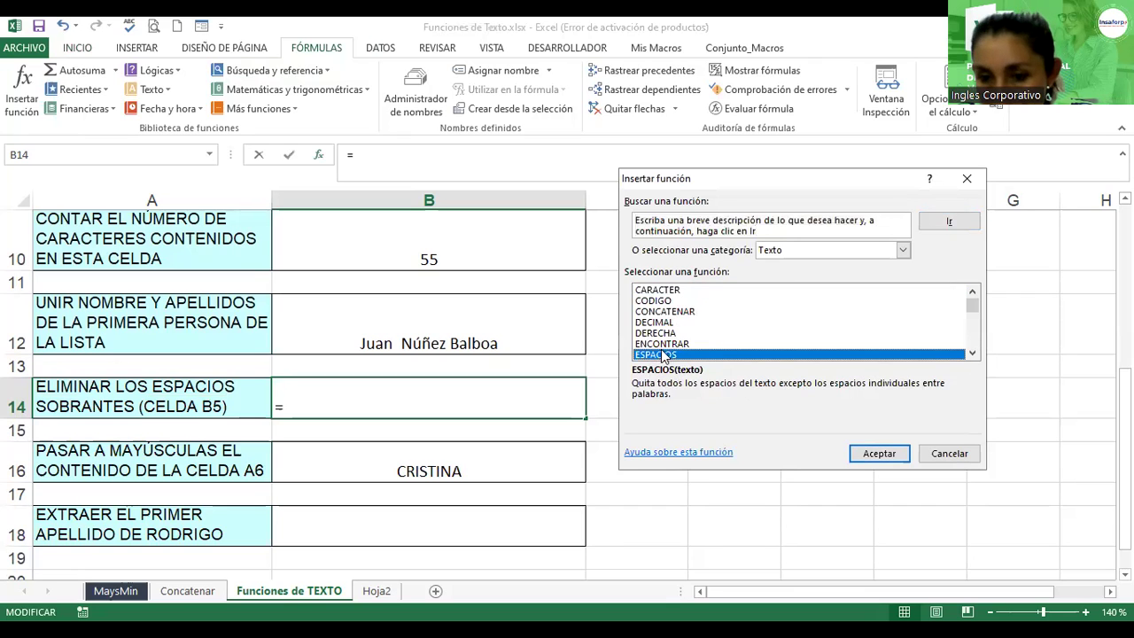
drag(696, 191, 674, 196)
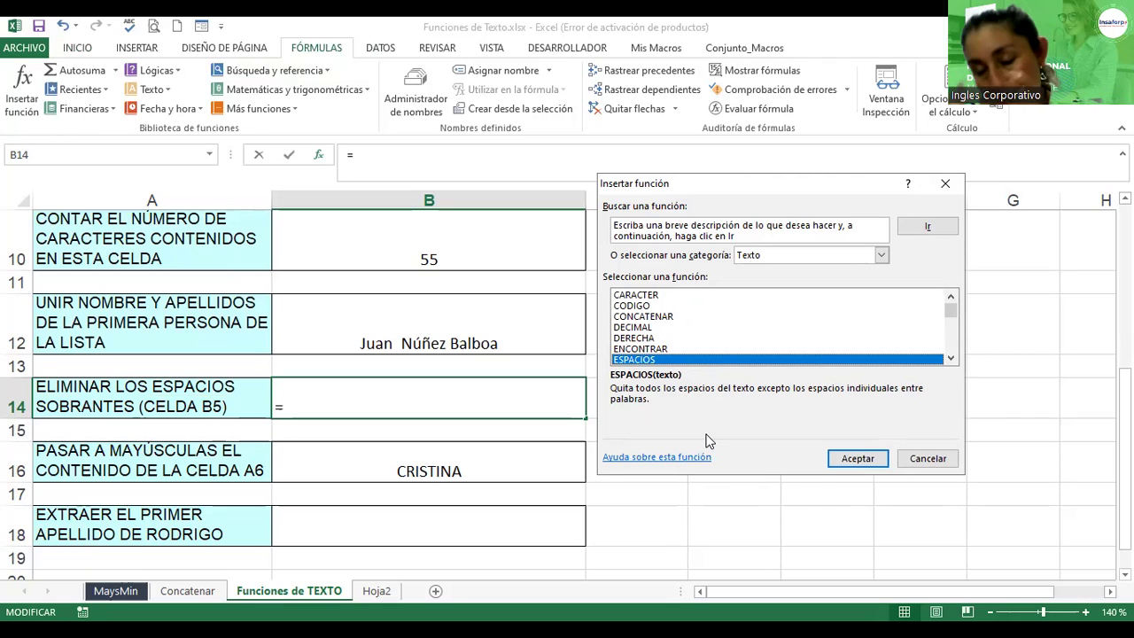
click(841, 463)
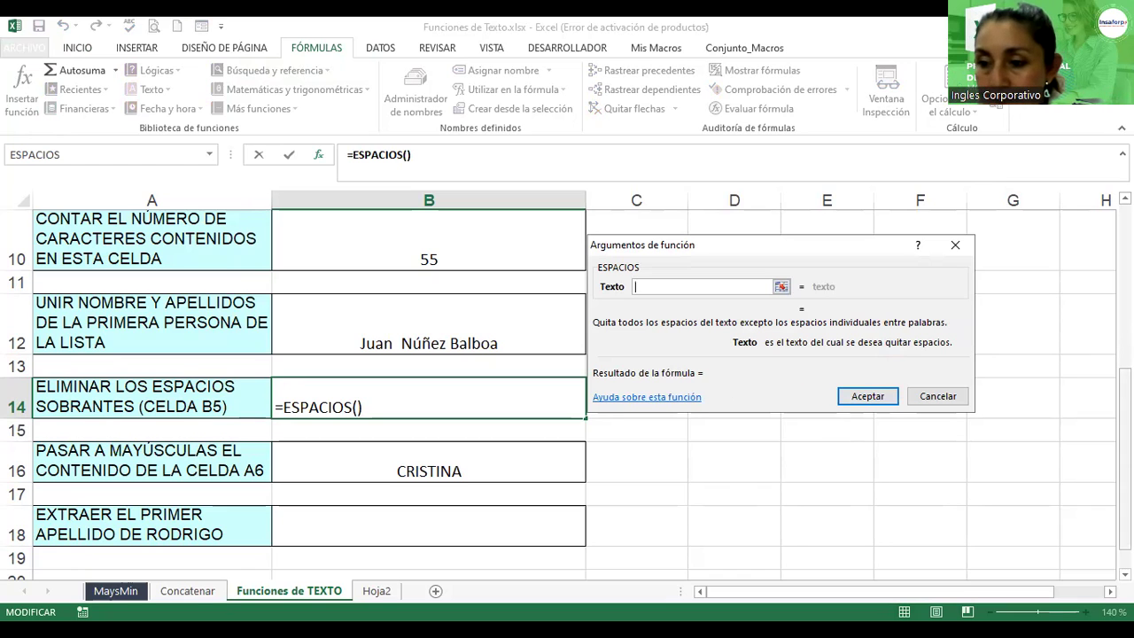
- Set the Texto argument of the ESPACIOS function to B5 and accept the formula
scroll(1106, 287, up, 3)
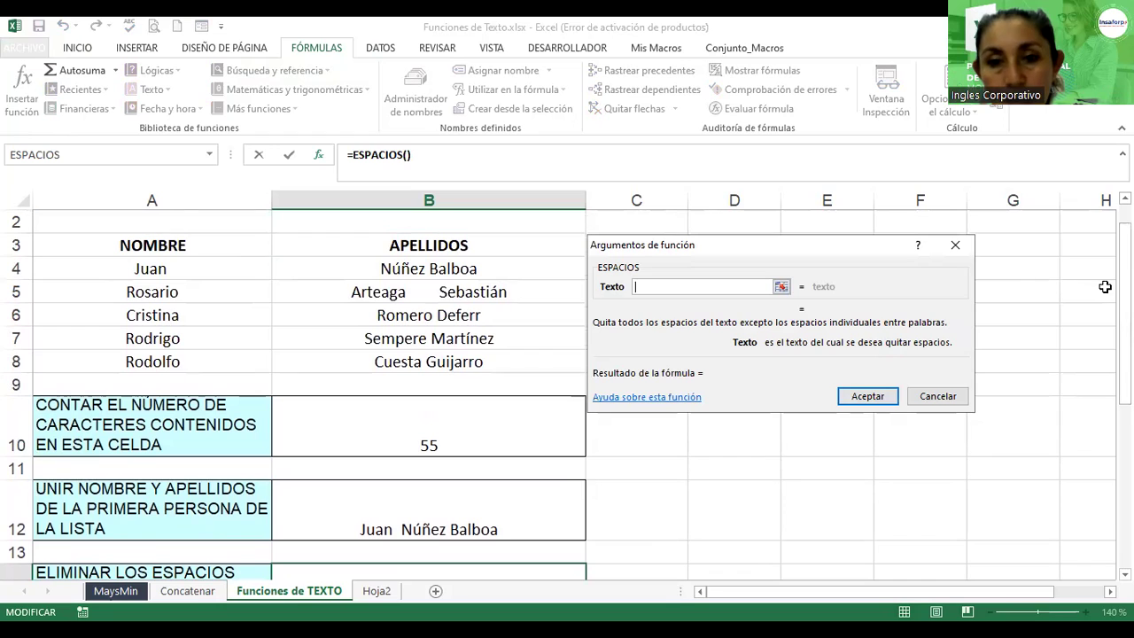
click(390, 292)
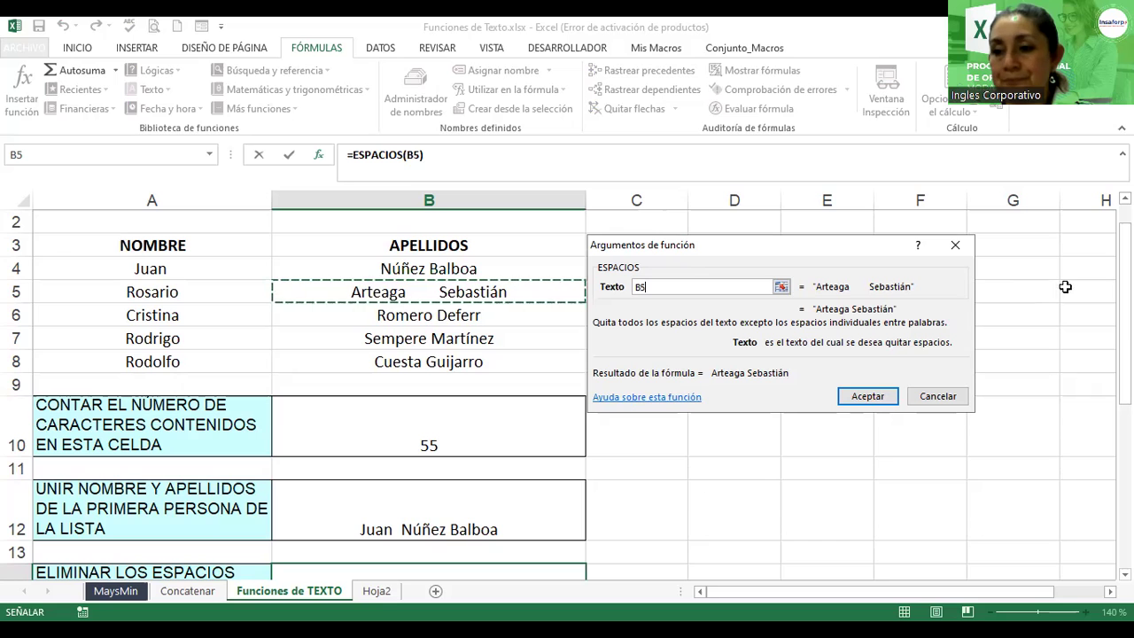
drag(1125, 265, 1094, 392)
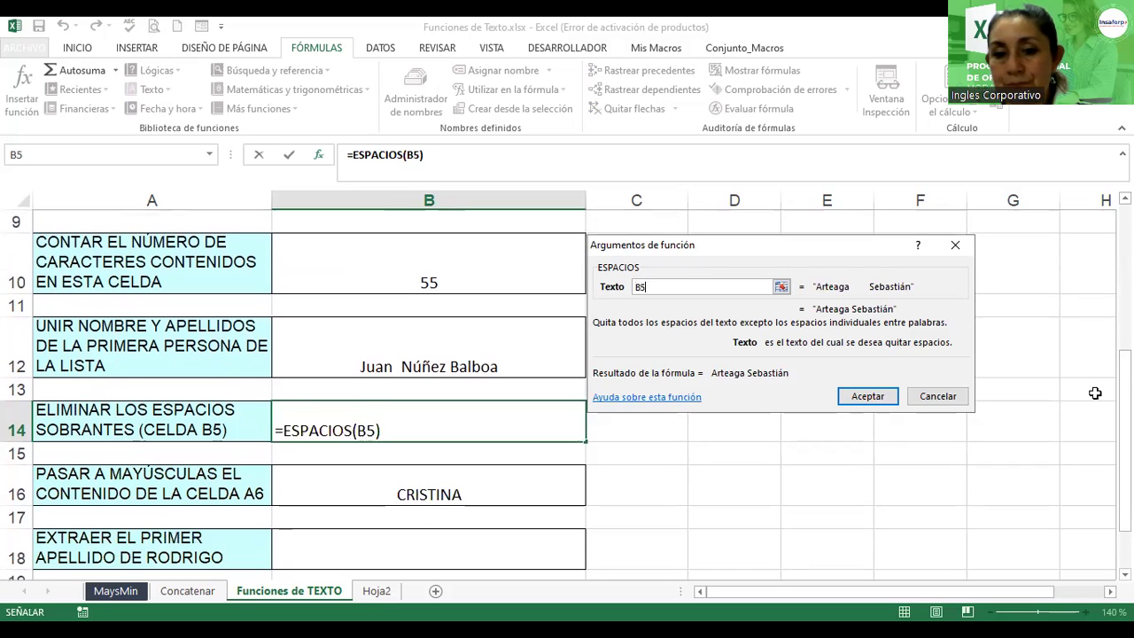
click(867, 396)
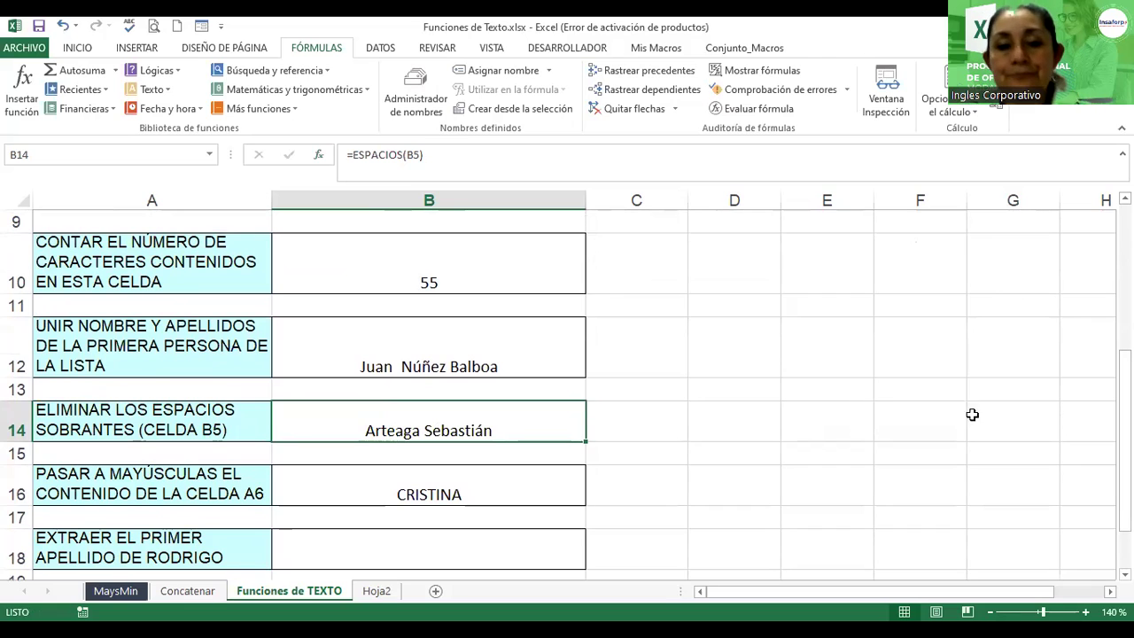
- Examine the ESPACIOS formula in B14 and leave the cell without changing it
drag(1125, 443, 1125, 463)
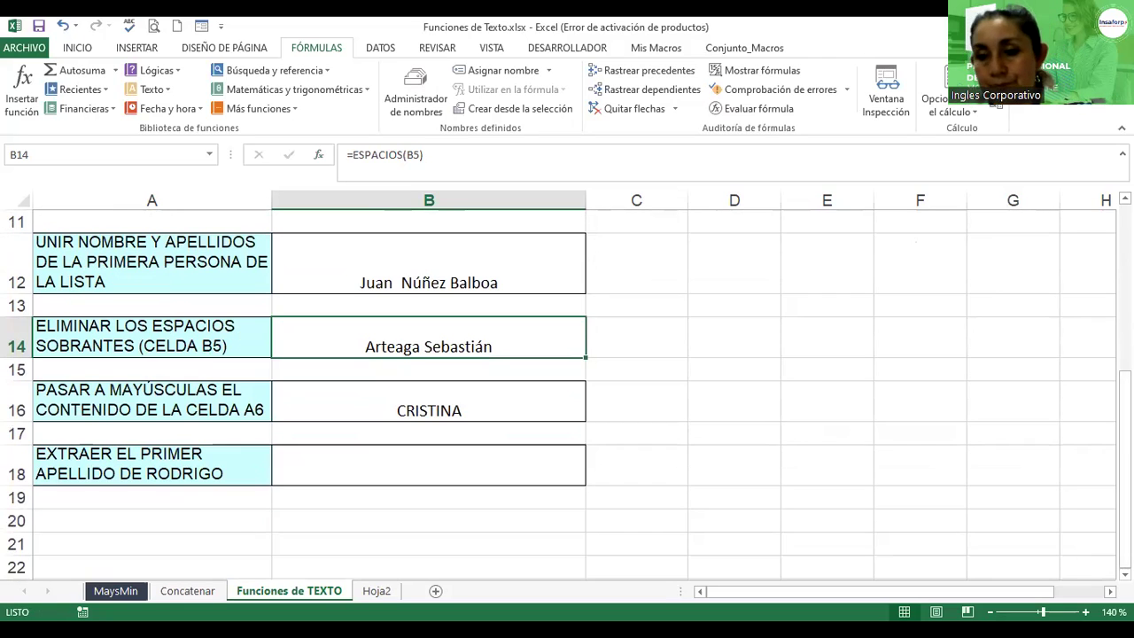
scroll(655, 466, up, 1)
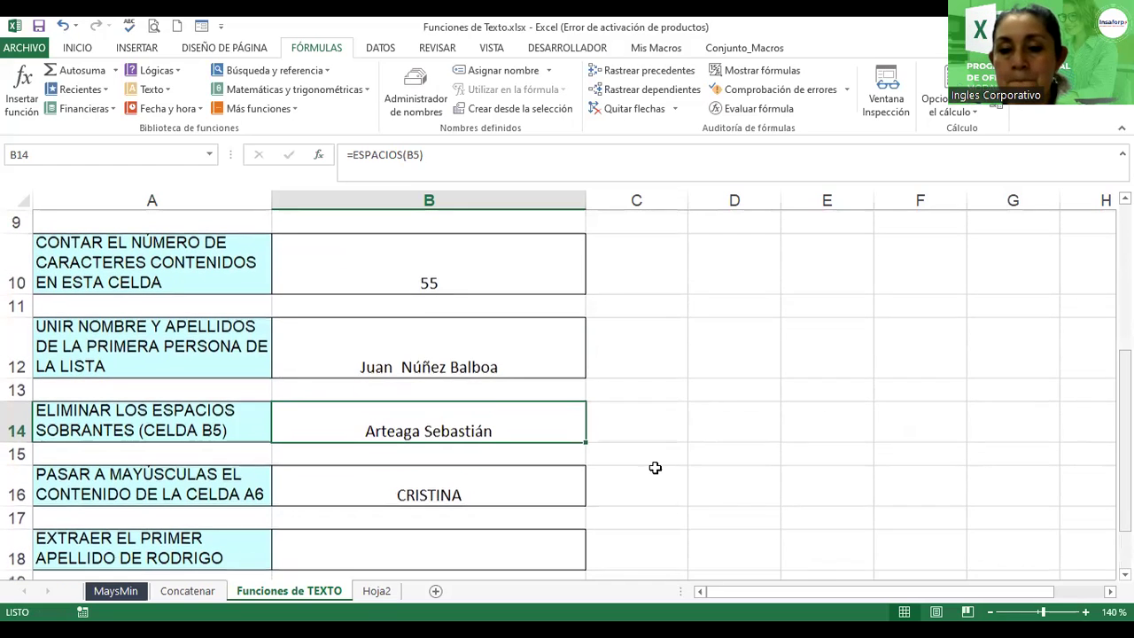
double_click(379, 425)
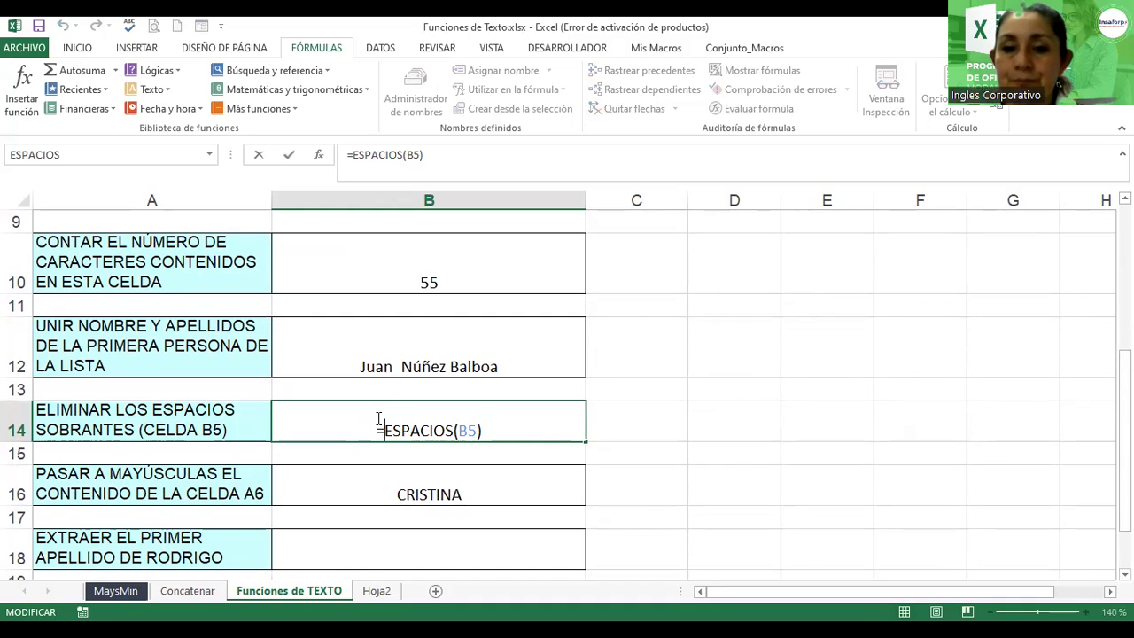
key(ctrl+Return)
click(537, 447)
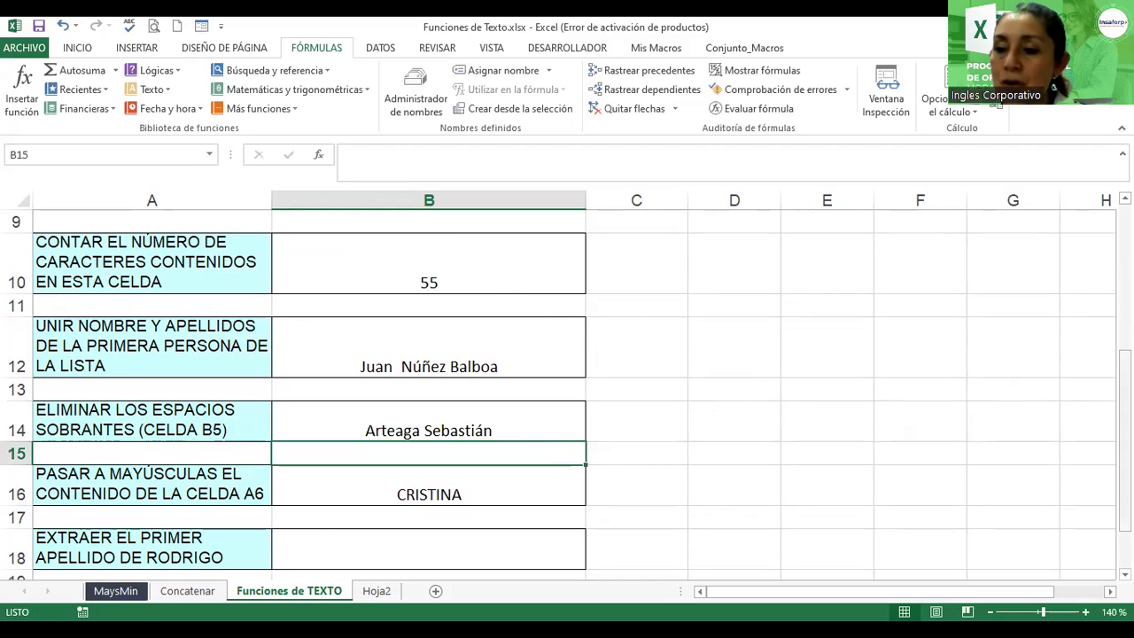
- Start the formula =izquierda( in B18 for extracting the first surname from the list
scroll(566, 389, down, 1)
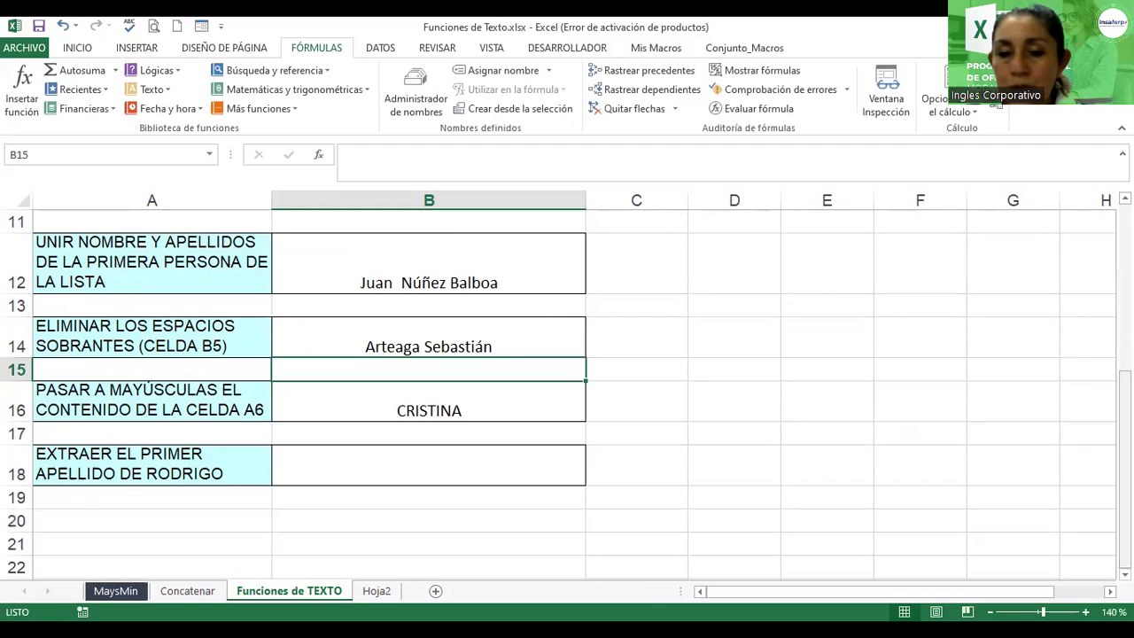
click(399, 463)
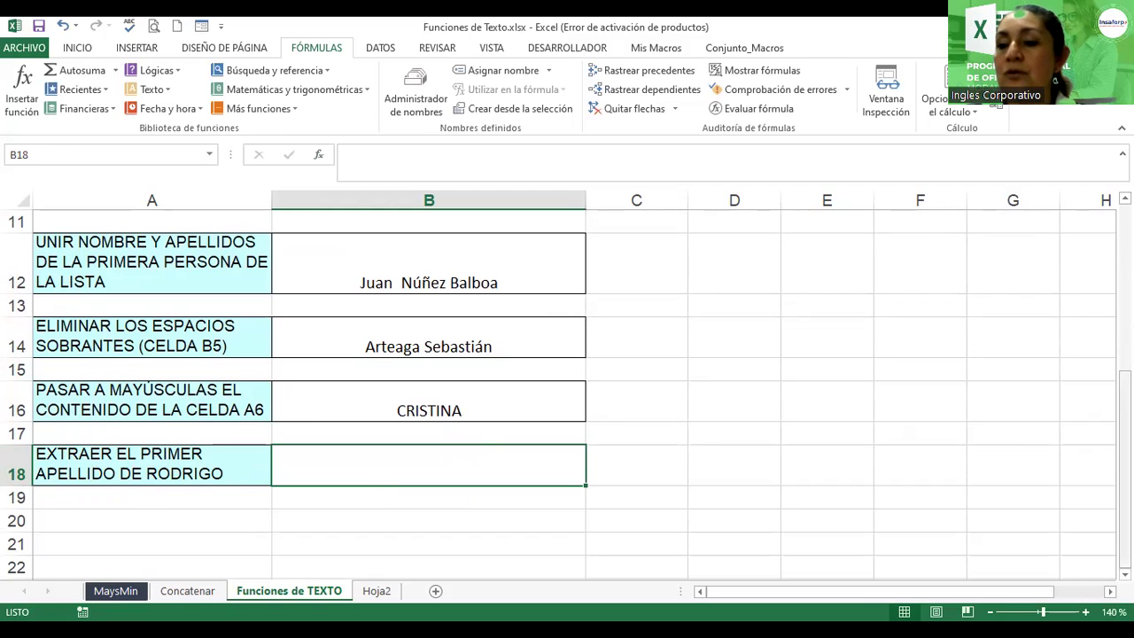
drag(1124, 611, 1123, 475)
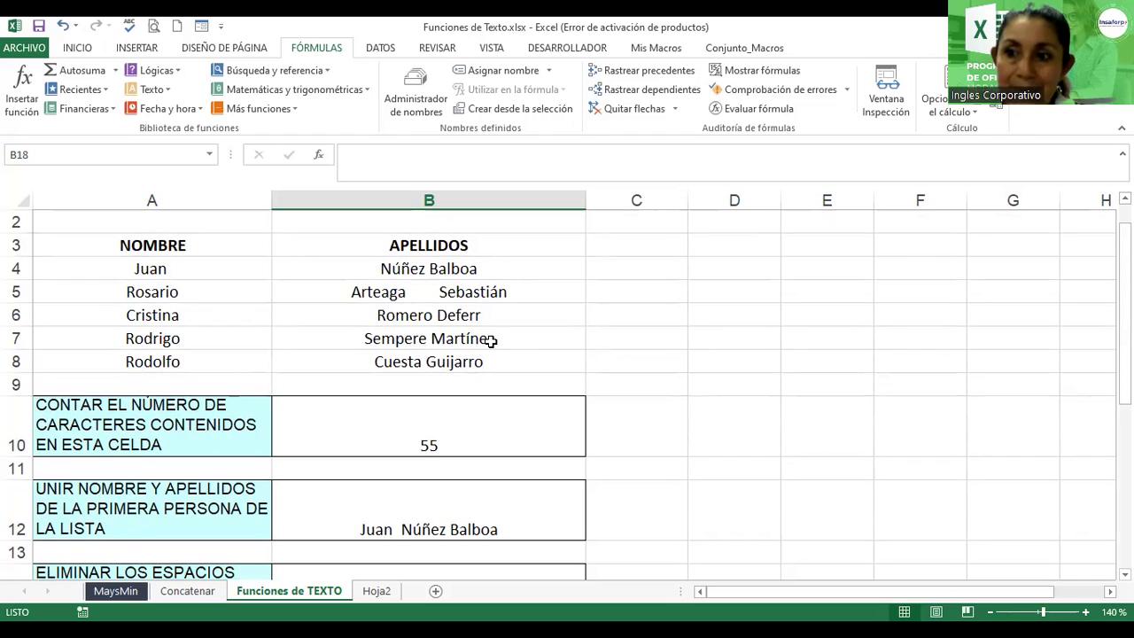
drag(1124, 292, 1125, 439)
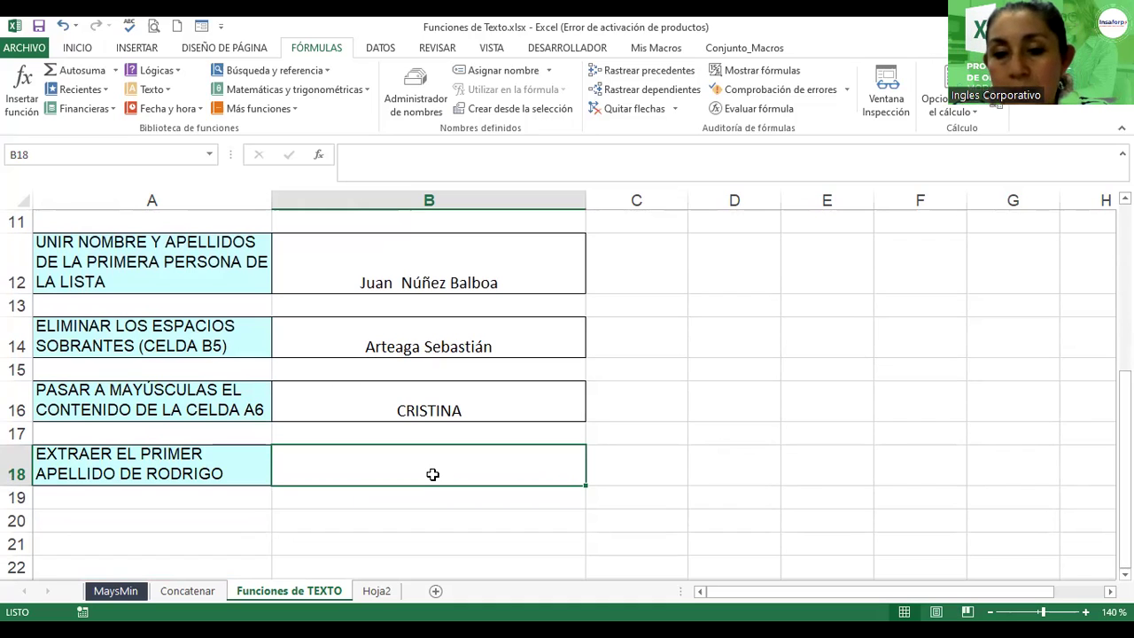
text(=)
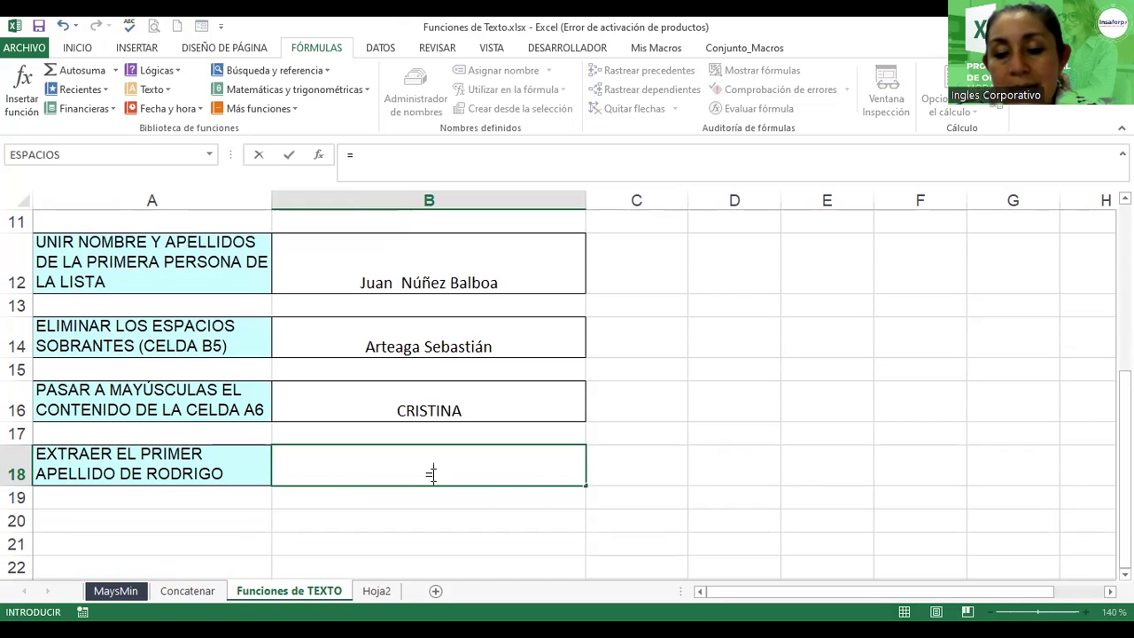
text(izquierda()
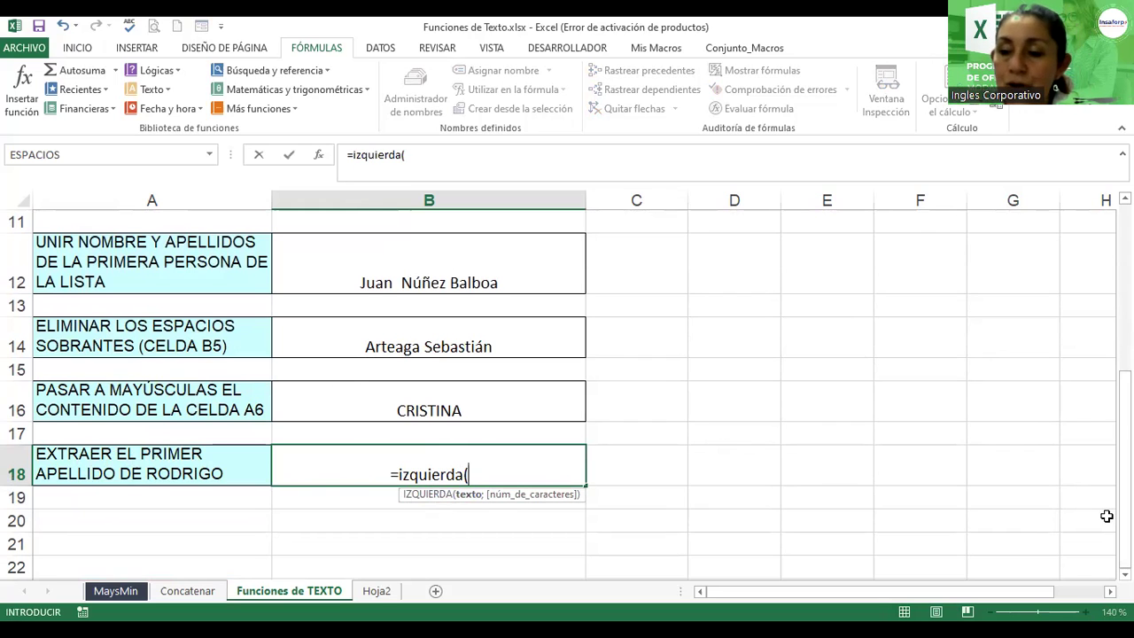
- Complete the B18 formula as =izquierda(B7;7) to take the first seven characters of the surnames
scroll(1098, 367, up, 3)
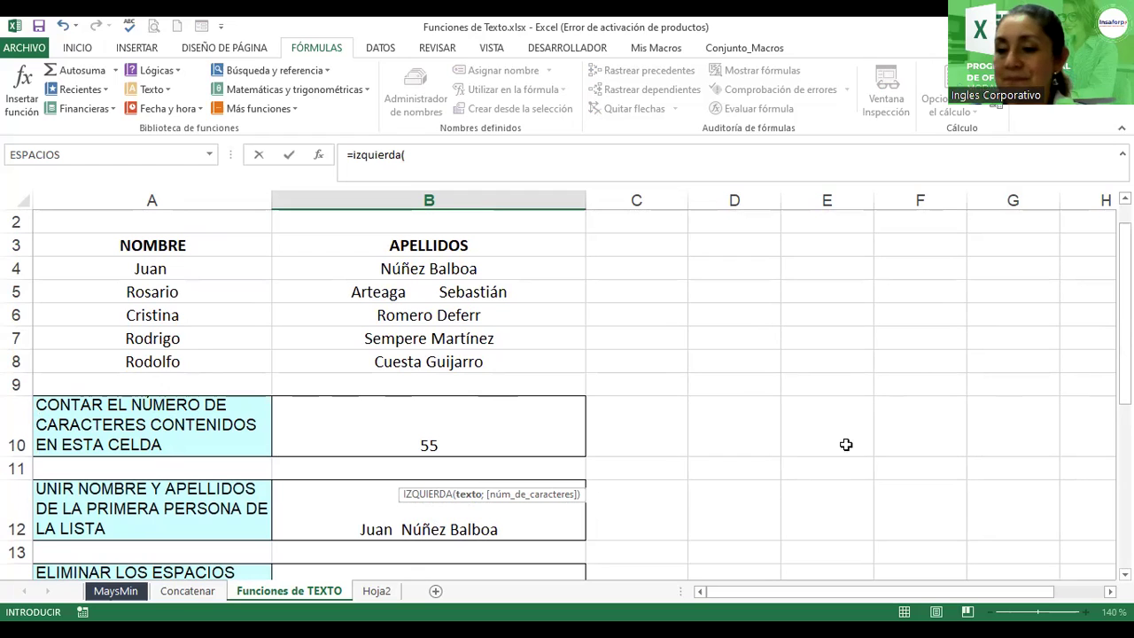
scroll(567, 394, down, 3)
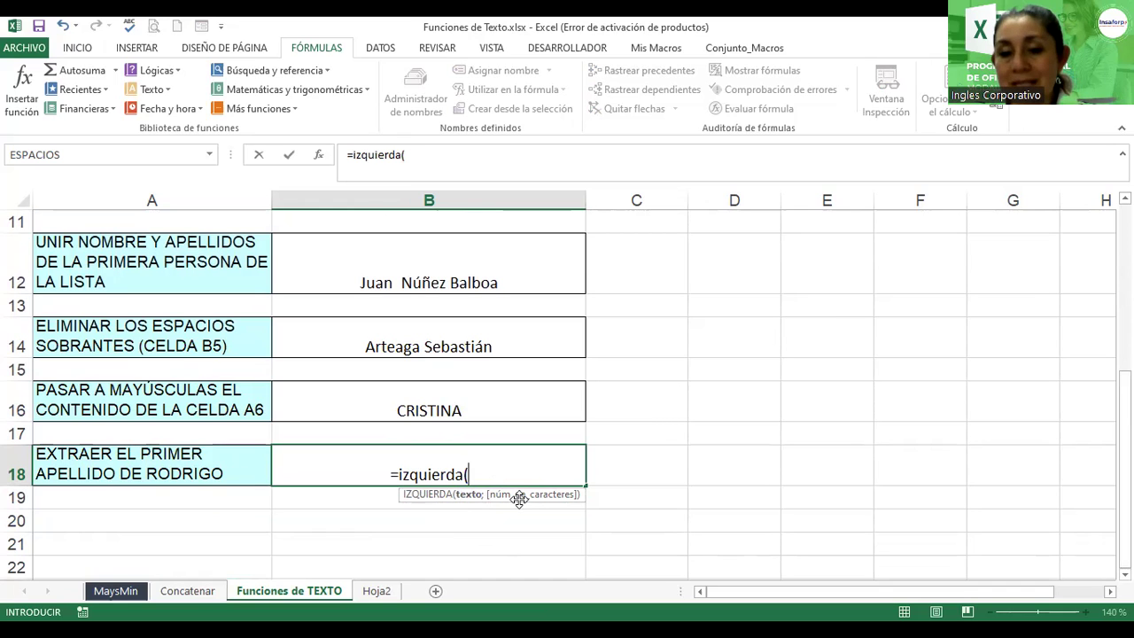
scroll(1104, 332, up, 3)
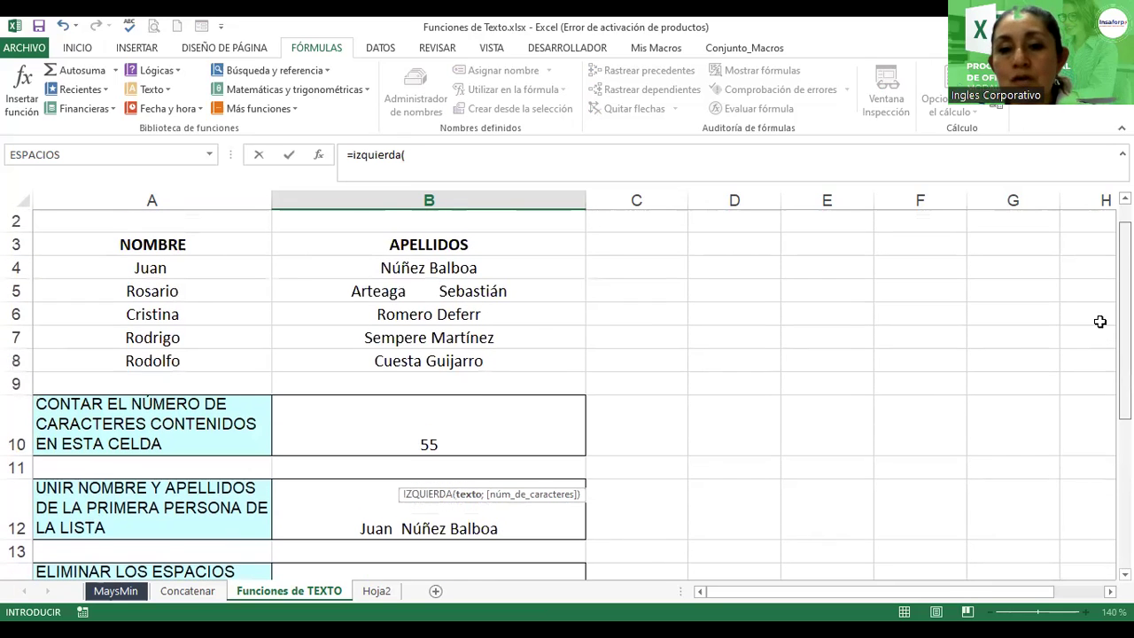
click(348, 339)
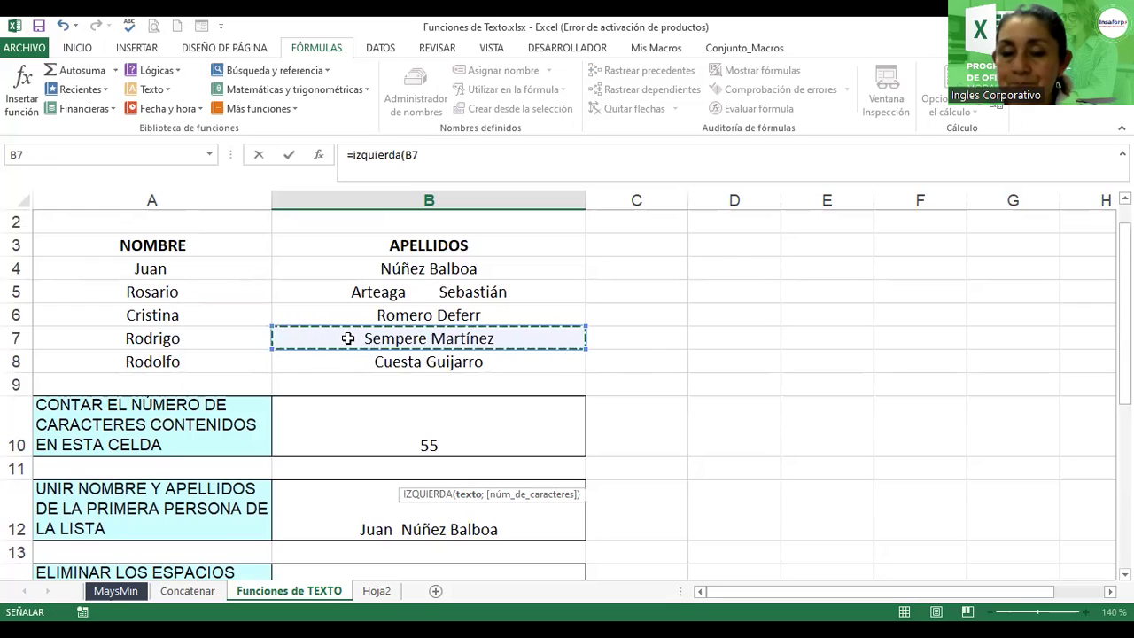
click(431, 156)
text(;)
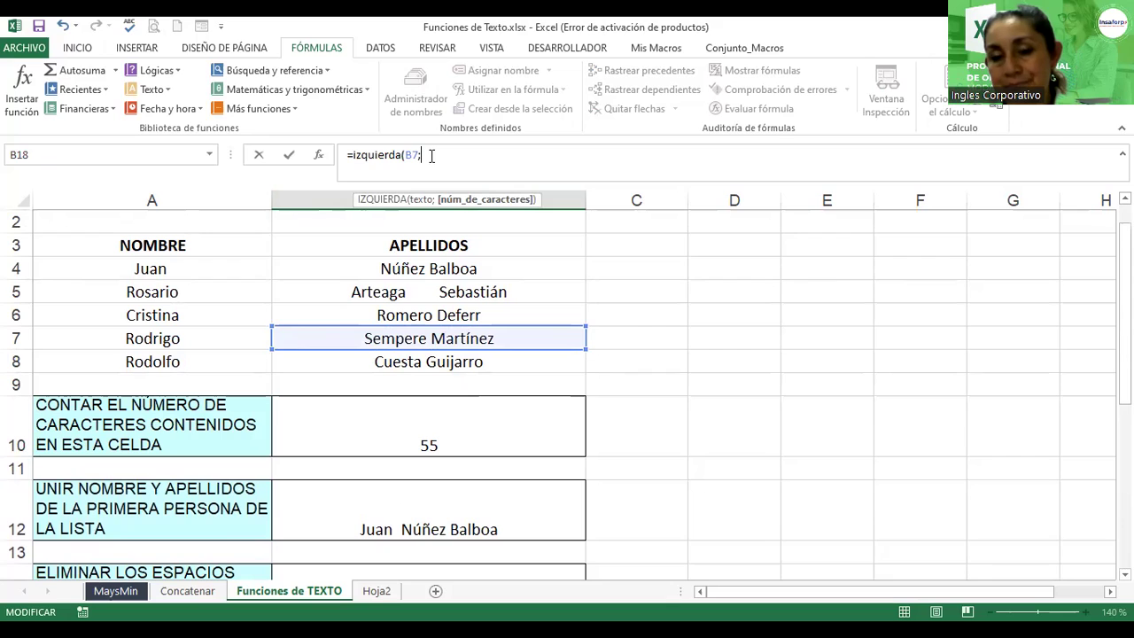
text(7))
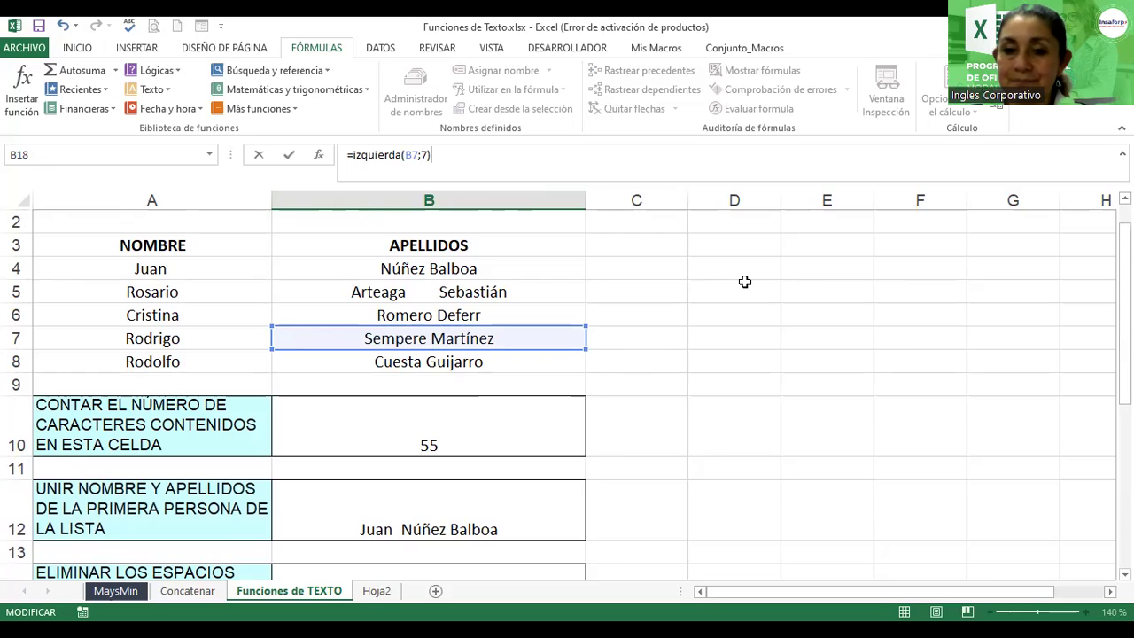
key(Return)
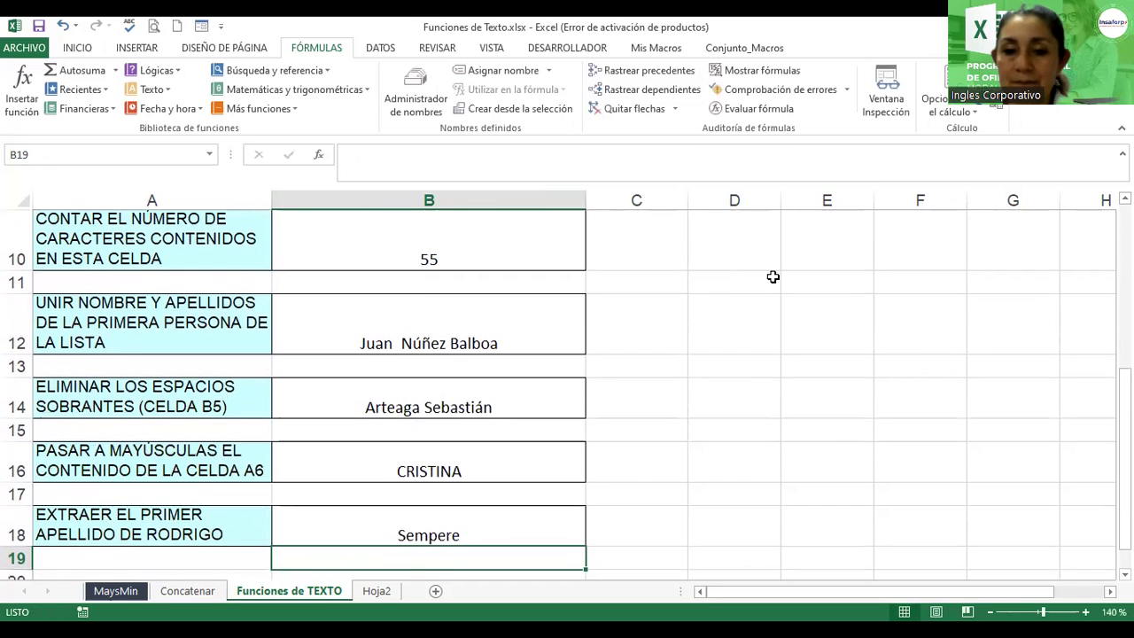
- Enlarge the sheet view to 170% and examine the IZQUIERDA formula in B18
scroll(567, 390, down, 1)
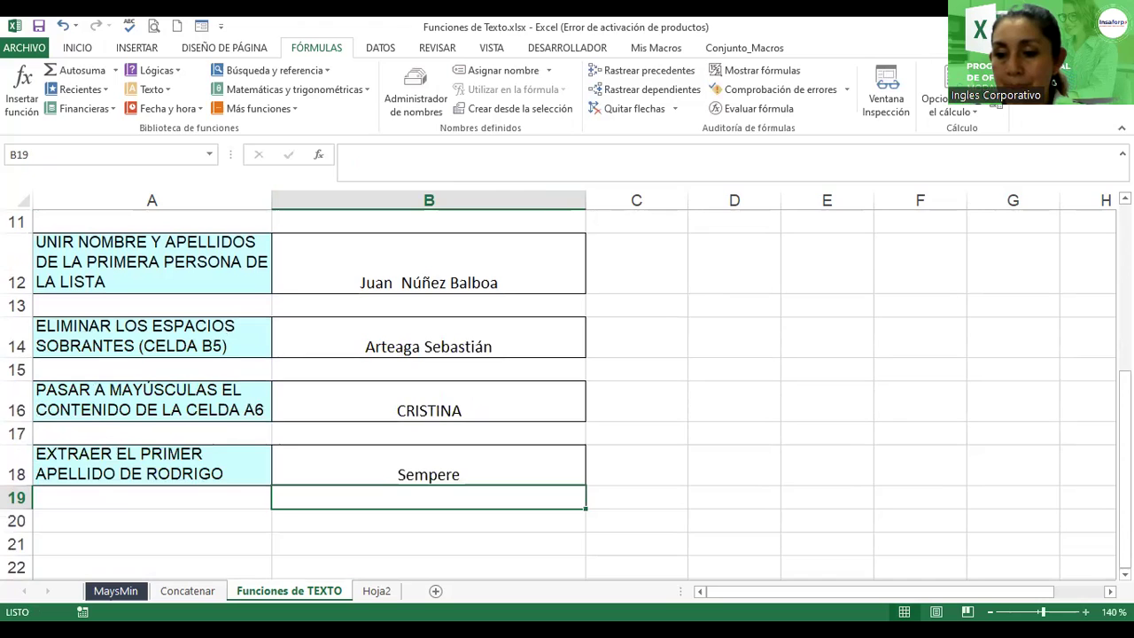
ctrl+scroll(629, 541, up, 2)
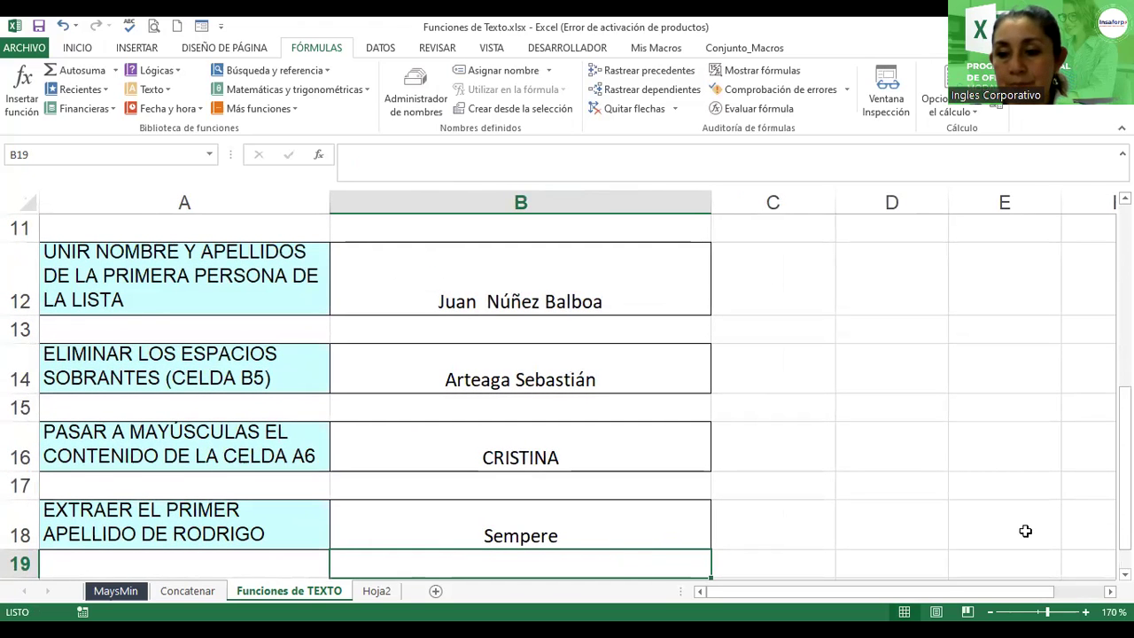
scroll(519, 354, down, 3)
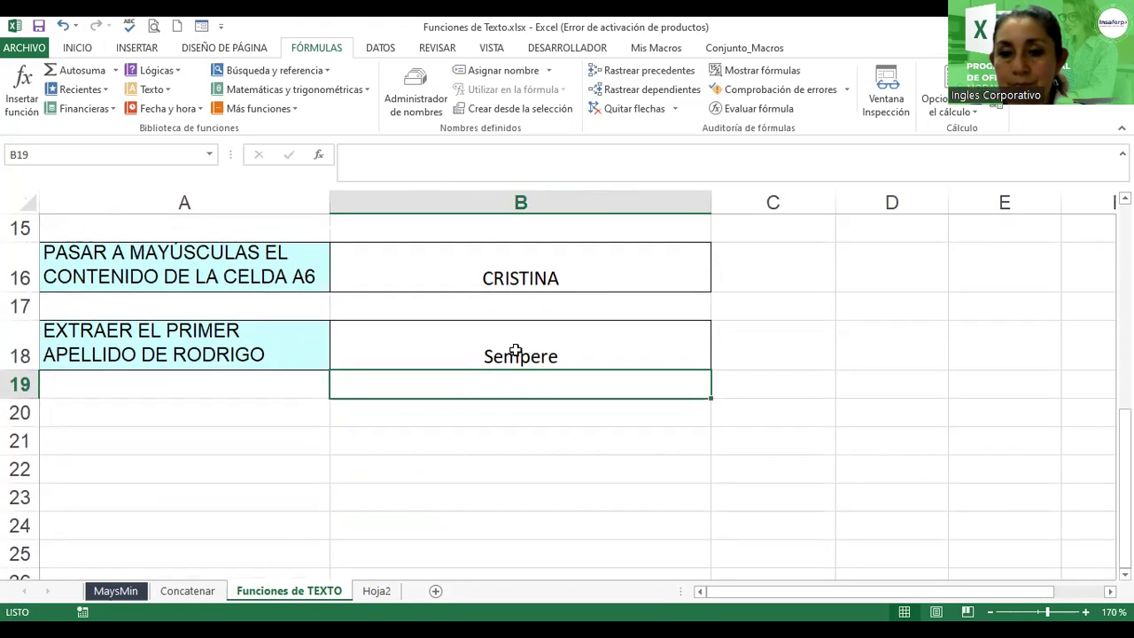
double_click(516, 351)
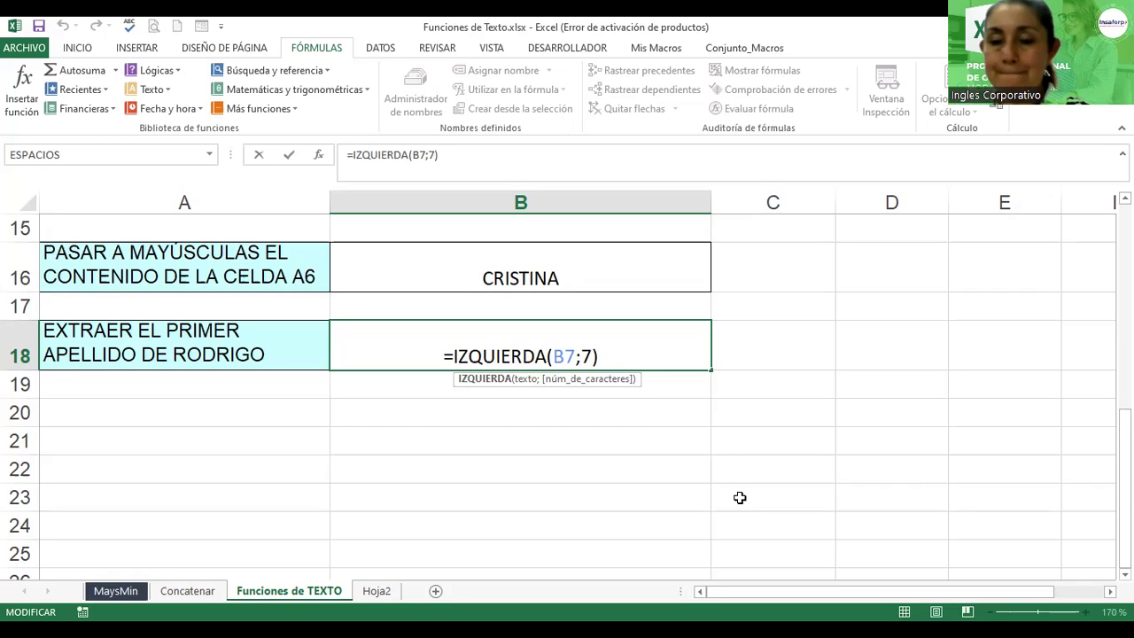
key(Return)
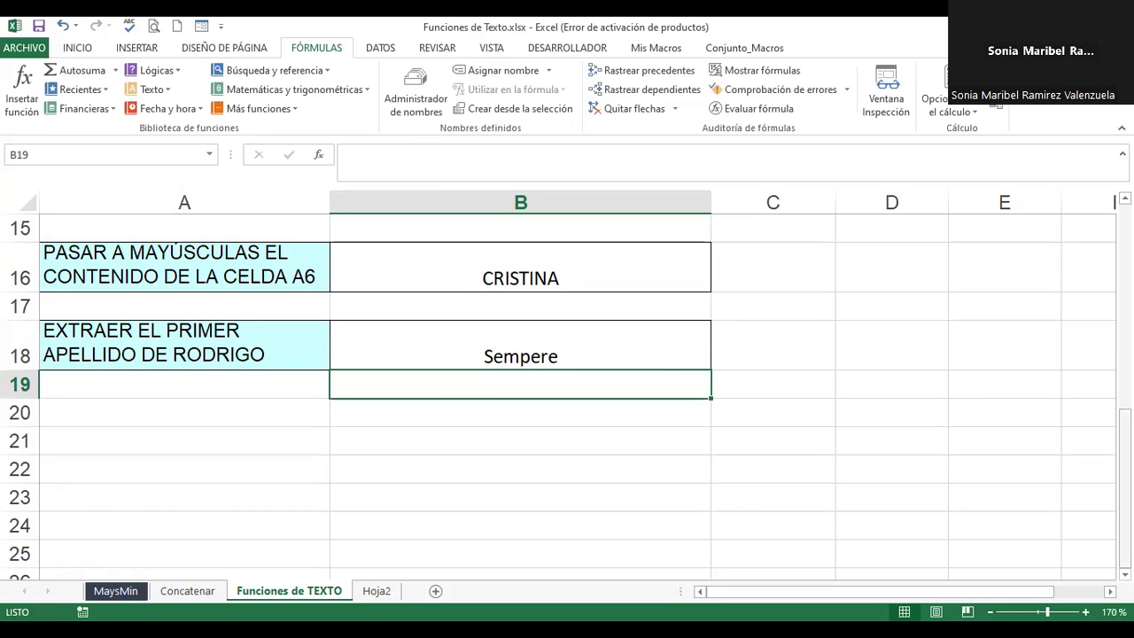
- Examine the spaces between the two surnames in B5 and leave the cell without changing it
drag(1124, 558, 1124, 363)
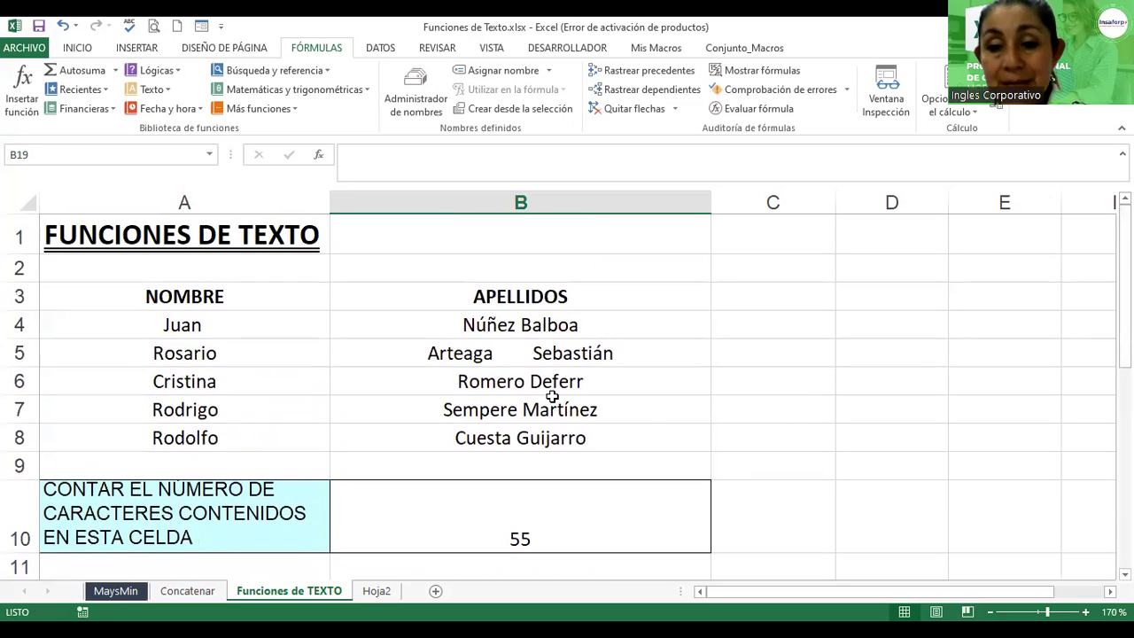
double_click(496, 351)
click(523, 353)
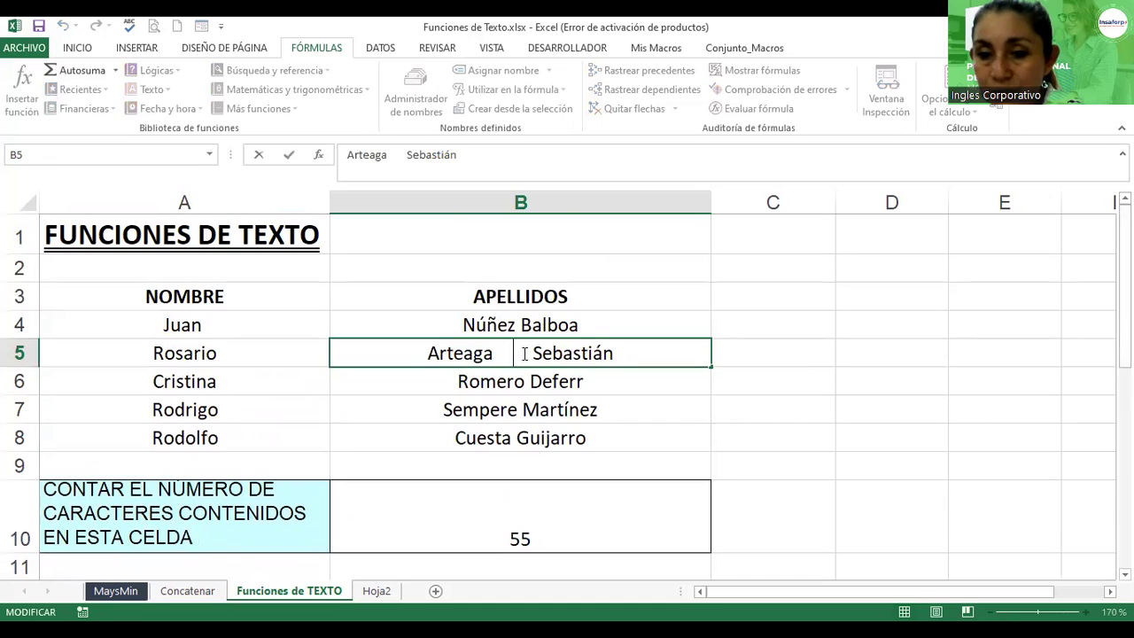
click(505, 352)
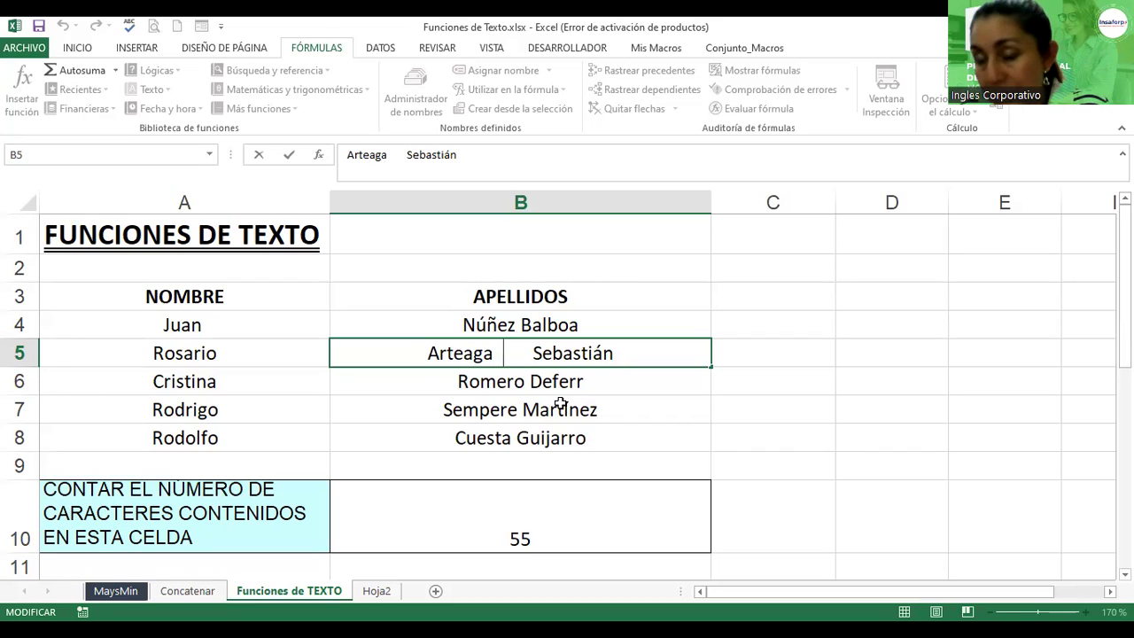
key(Return)
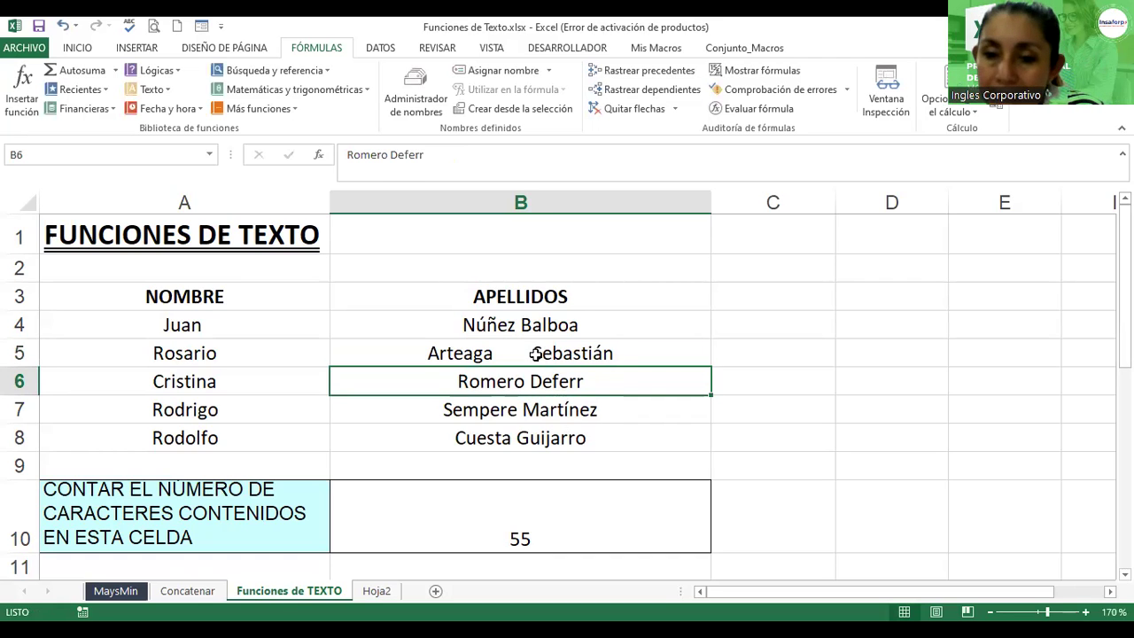
- Replace the gap between the two surnames in B5 with a longer run of spaces
double_click(535, 354)
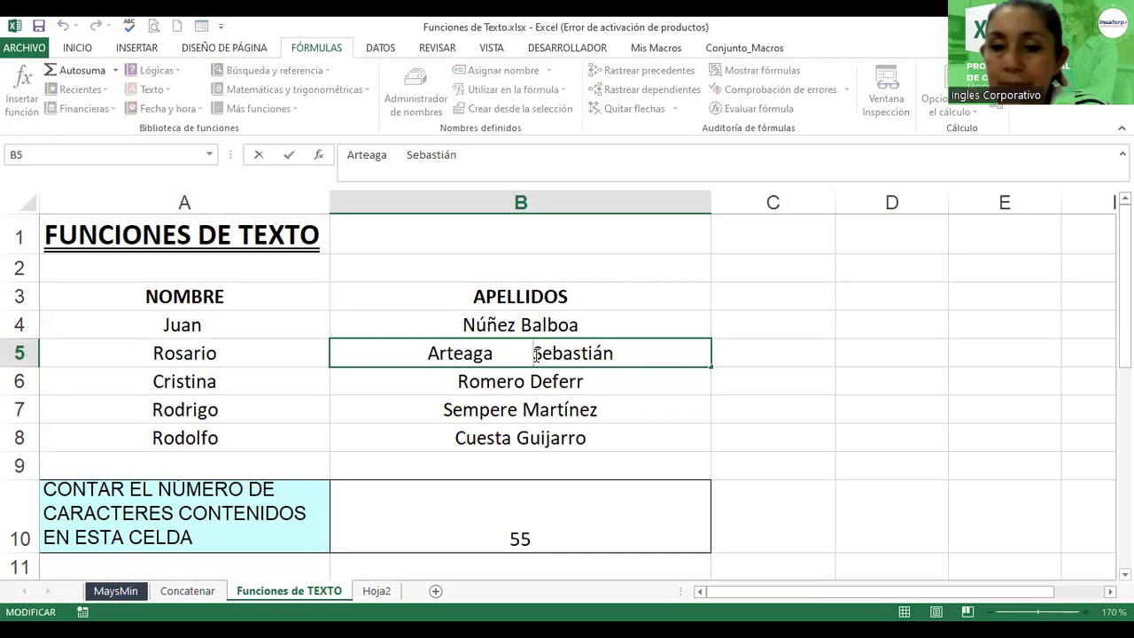
key(BackSpace)
key(BackSpace)
key(BackSpace)
key(BackSpace)
key(BackSpace)
key(BackSpace)
key(BackSpace)
key(BackSpace)
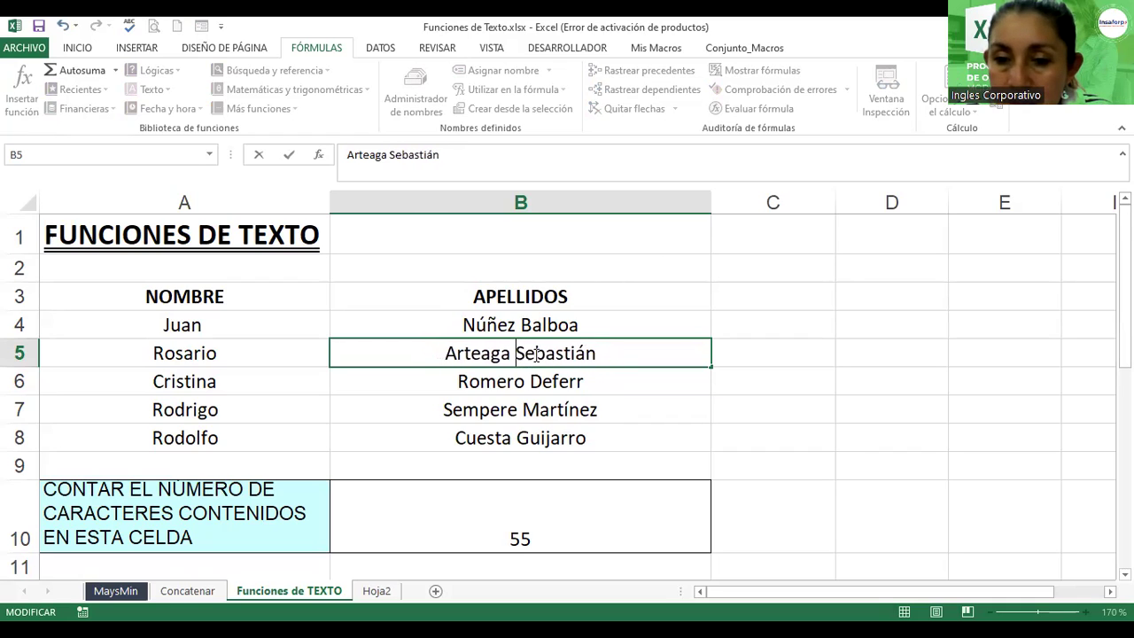
text(a)
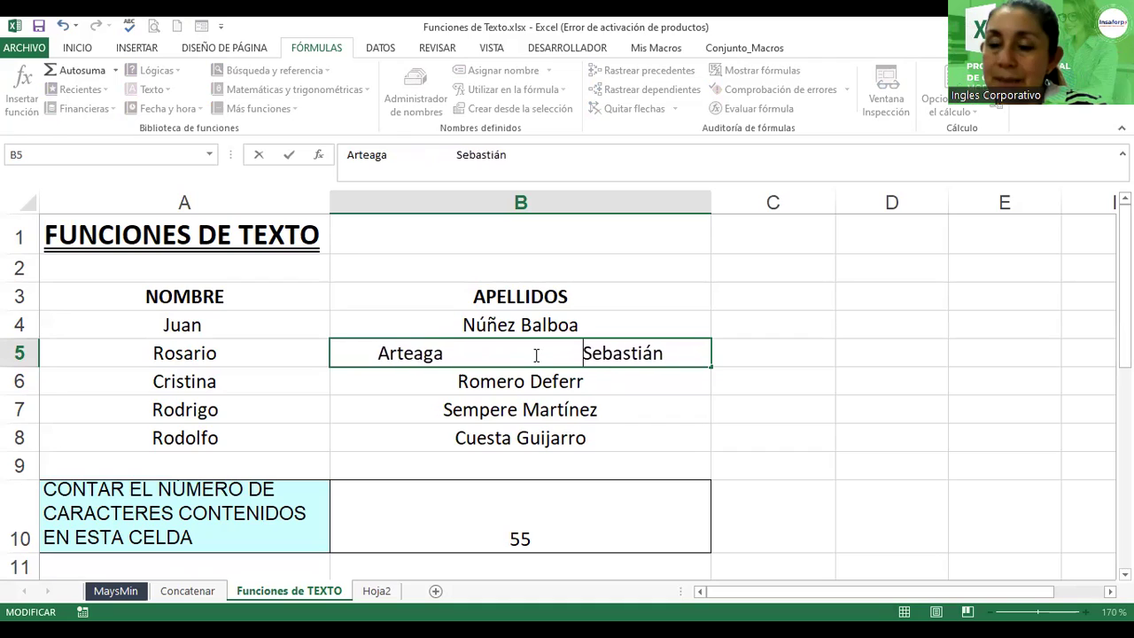
key(Return)
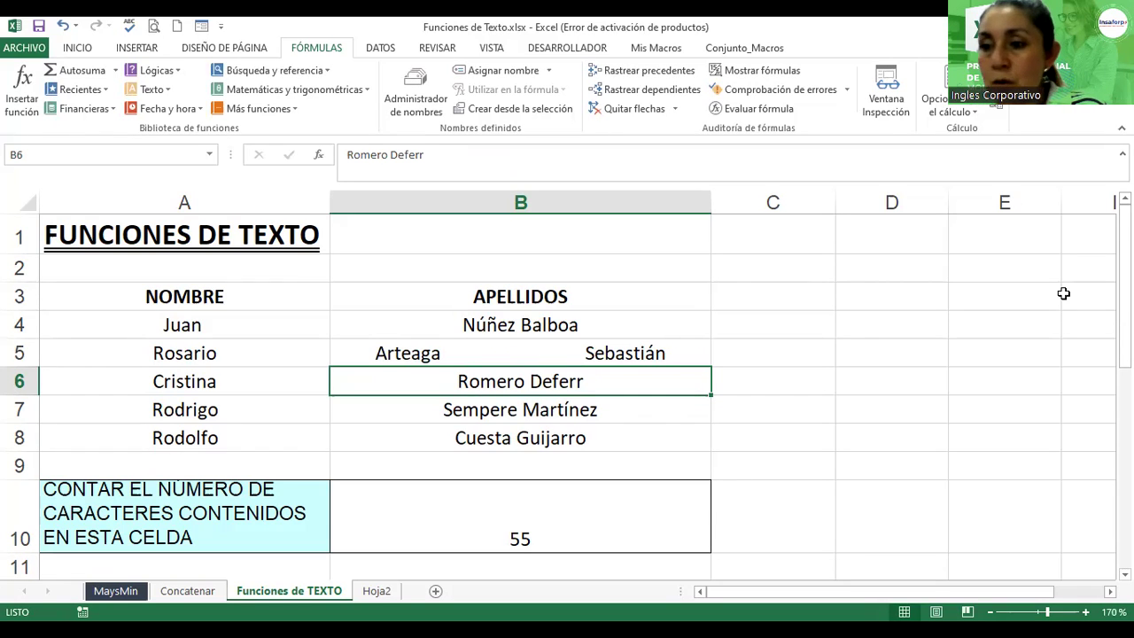
- Enter the formula =espacios(b5) in C14, beside the exercise on removing extra spaces
drag(1123, 285, 1123, 448)
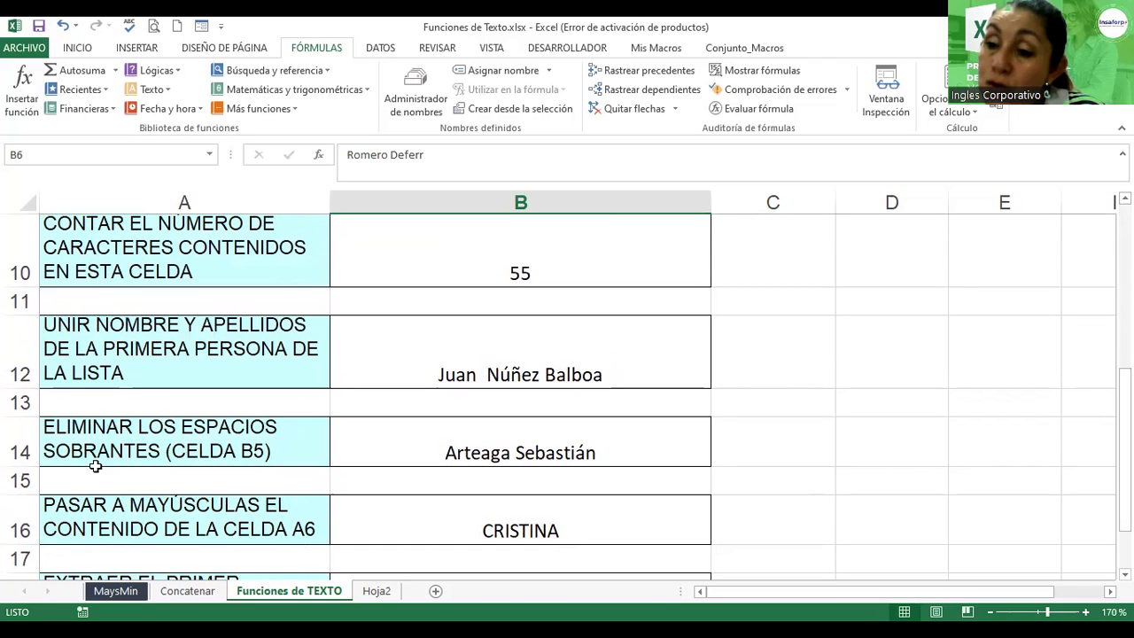
click(816, 452)
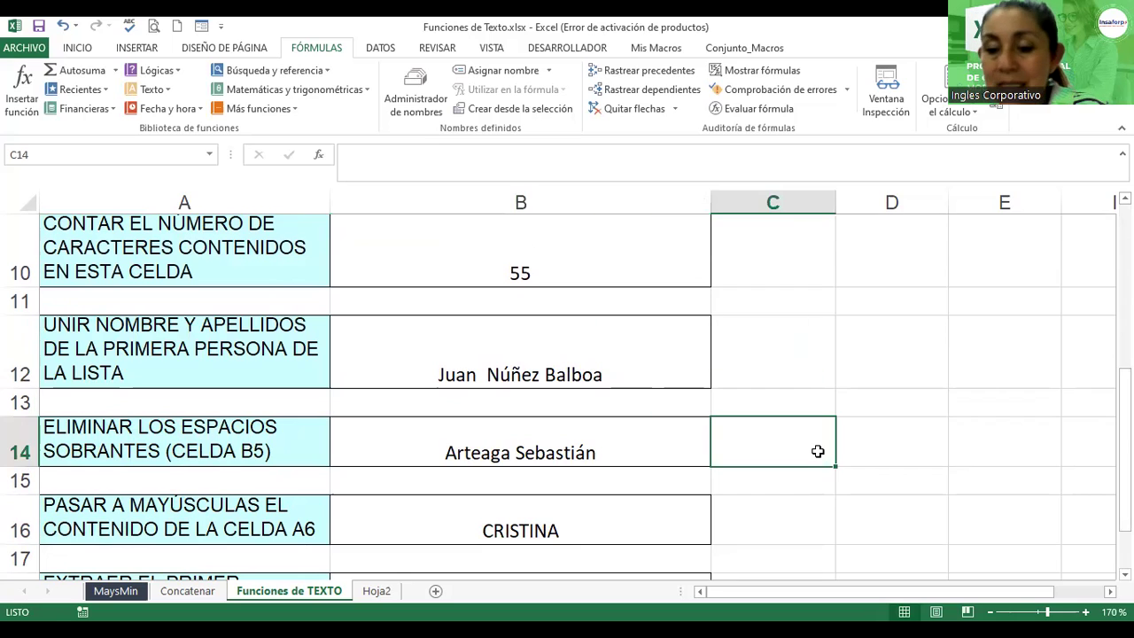
text(=)
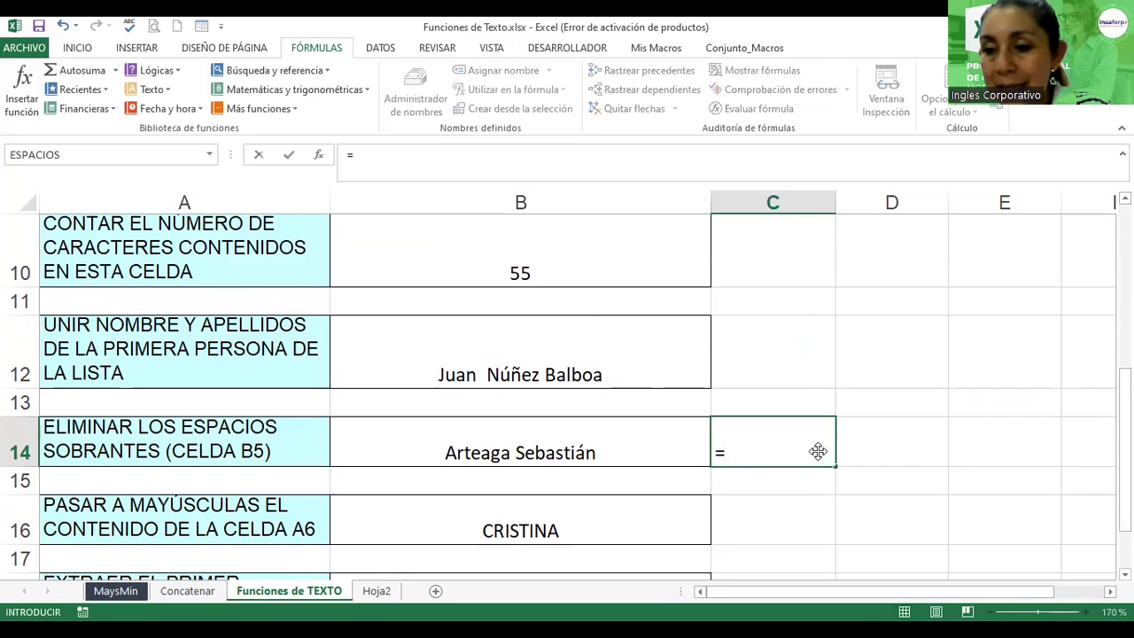
text(espacion)
key(BackSpace)
text(s)
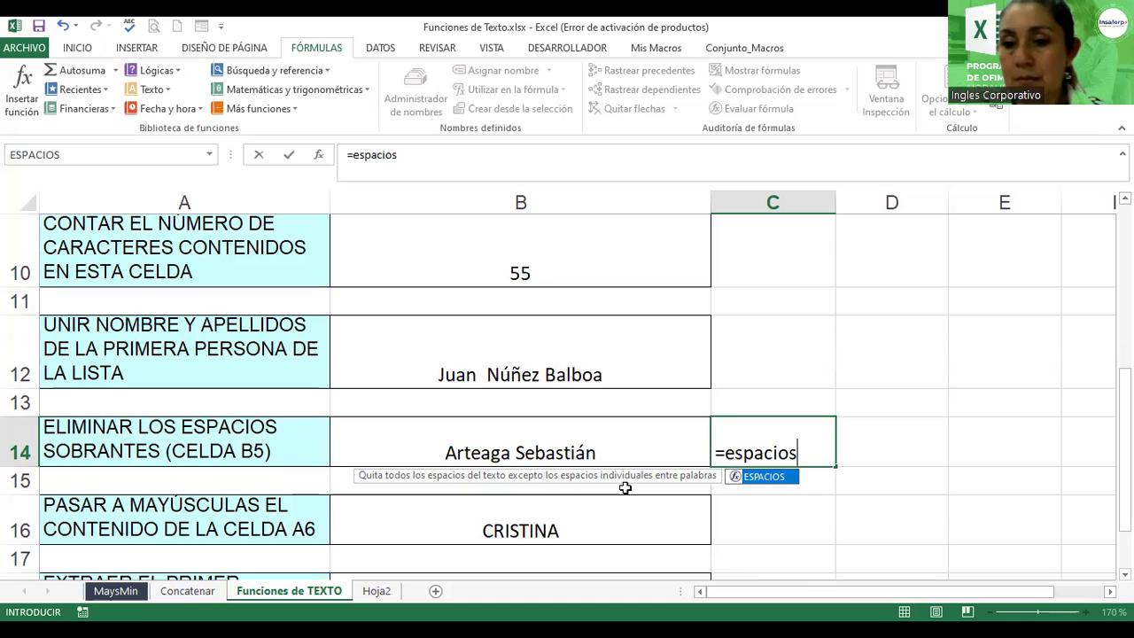
text((b)
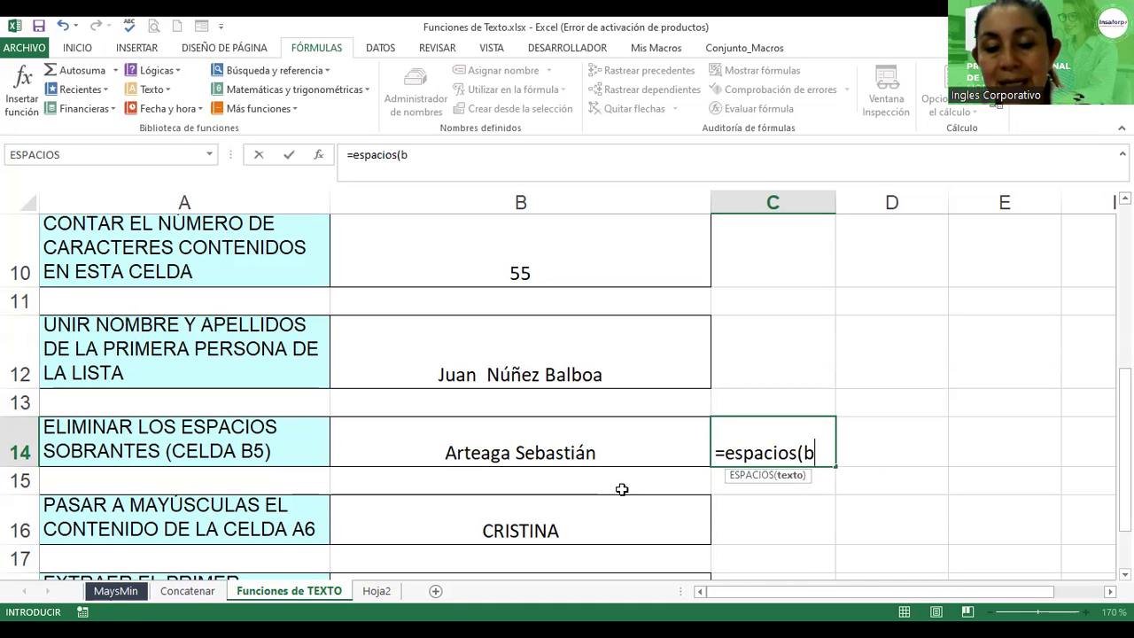
text(5))
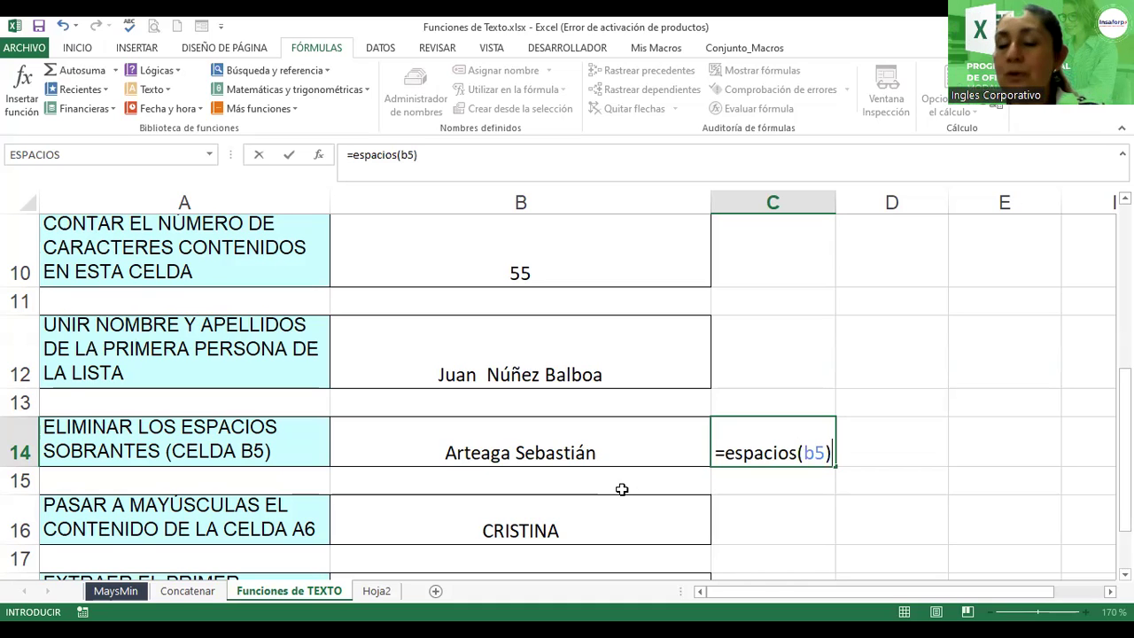
key(Return)
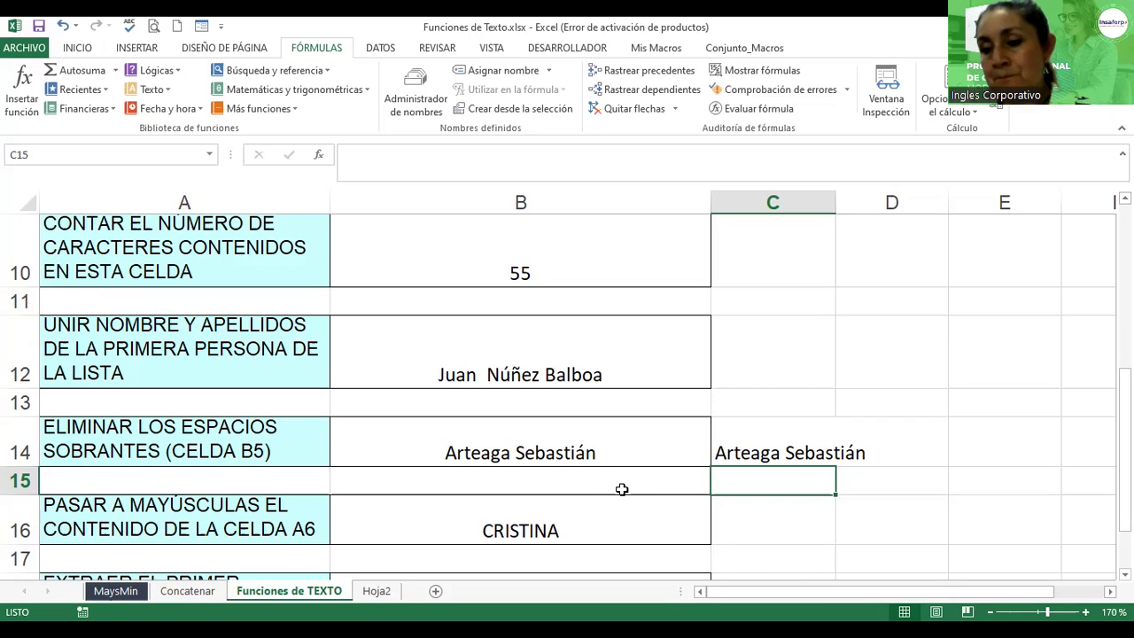
- Reduce the zoom of the Funciones de TEXTO sheet to 100% to view the surname list and exercises together
click(781, 505)
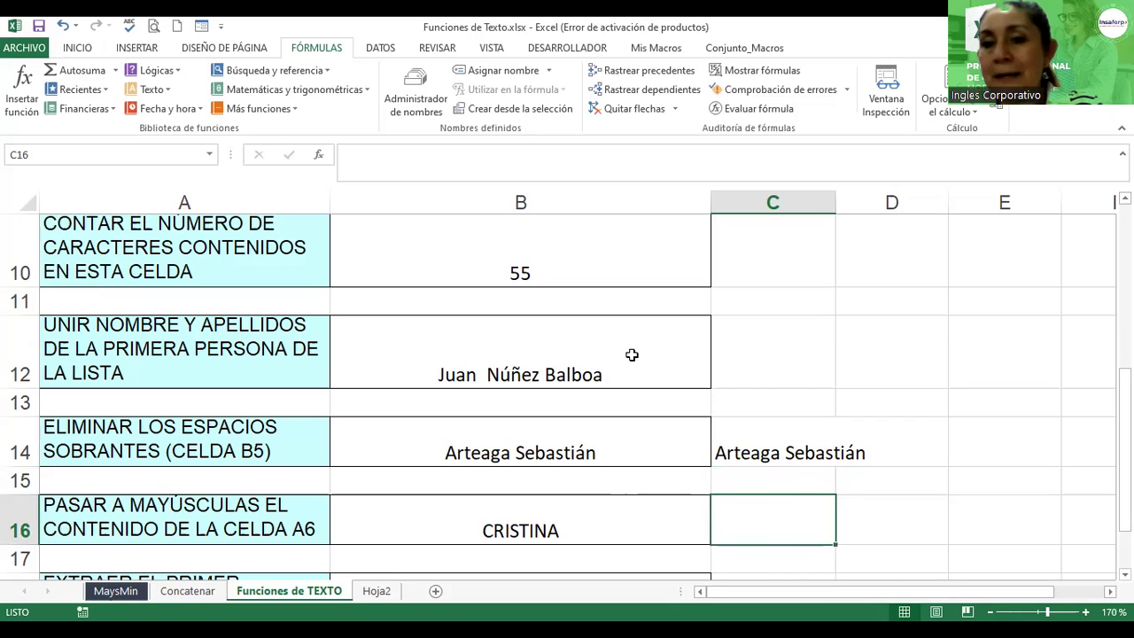
click(989, 611)
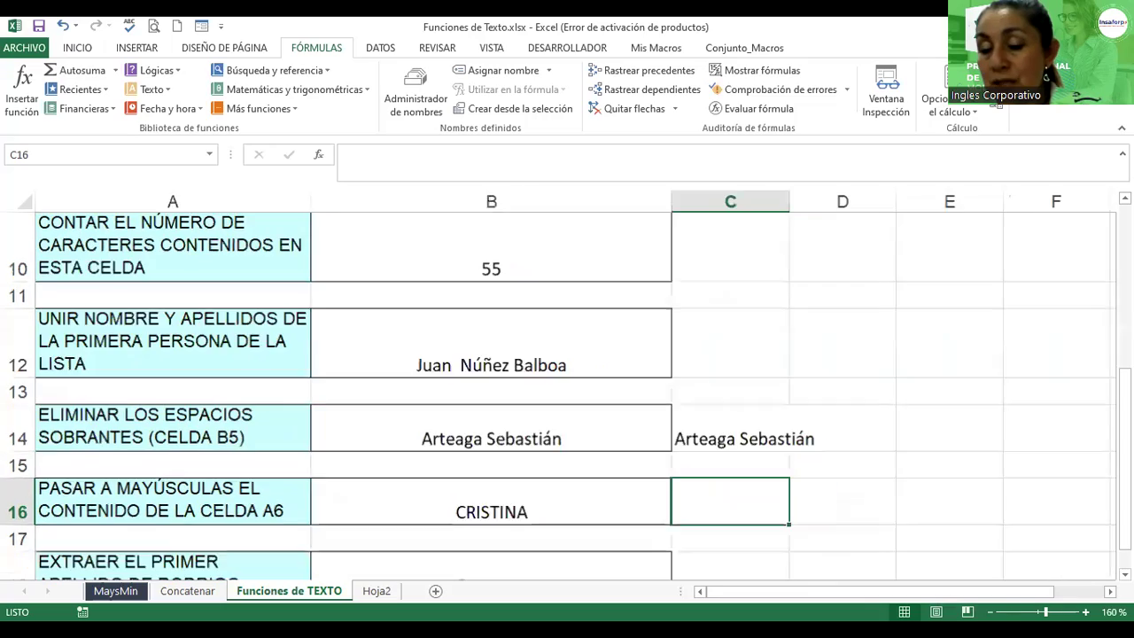
click(989, 611)
scroll(358, 569, down, 4)
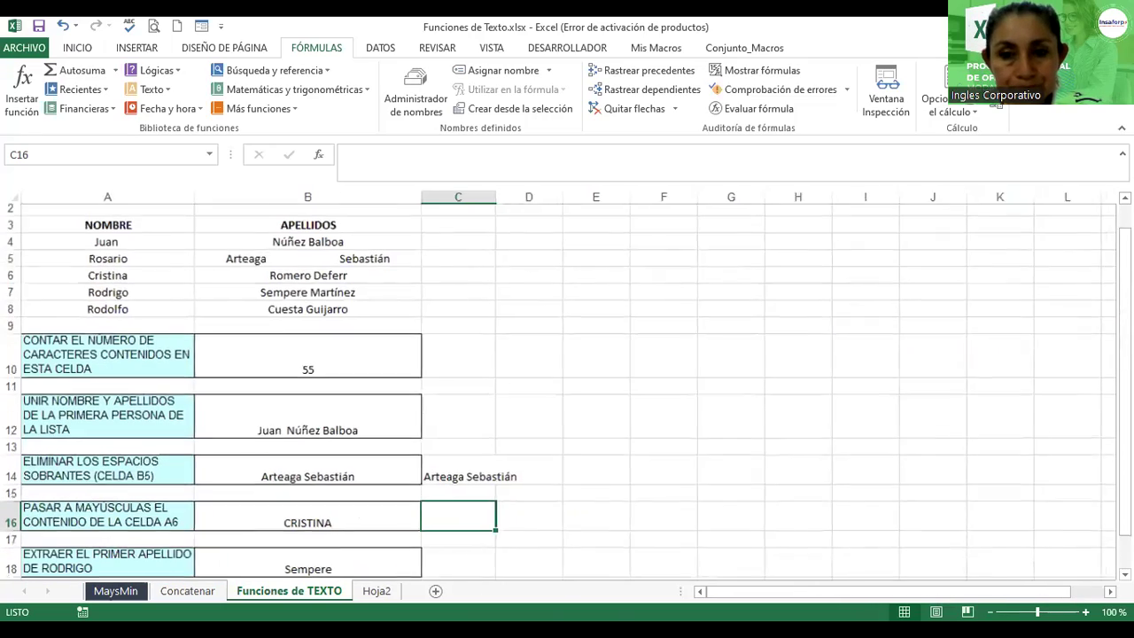
- Look through the Hoja2, Funciones de TEXTO and Concatenar sheets, ending on the MaysMin sheet with its upper, lower and proper case table
click(377, 592)
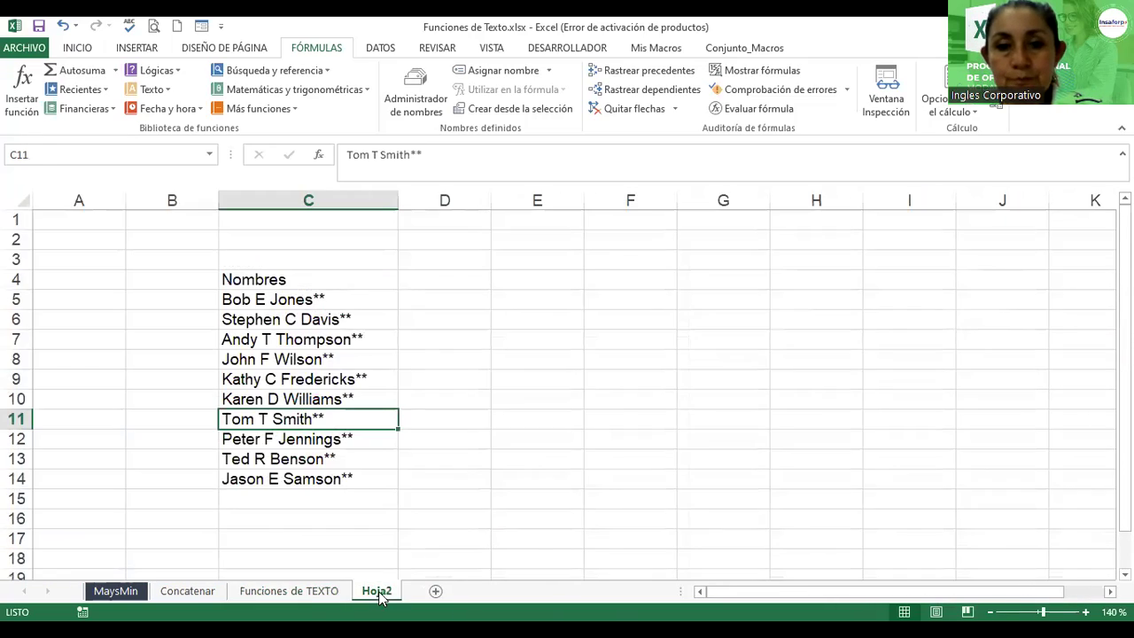
click(297, 592)
click(187, 591)
click(115, 591)
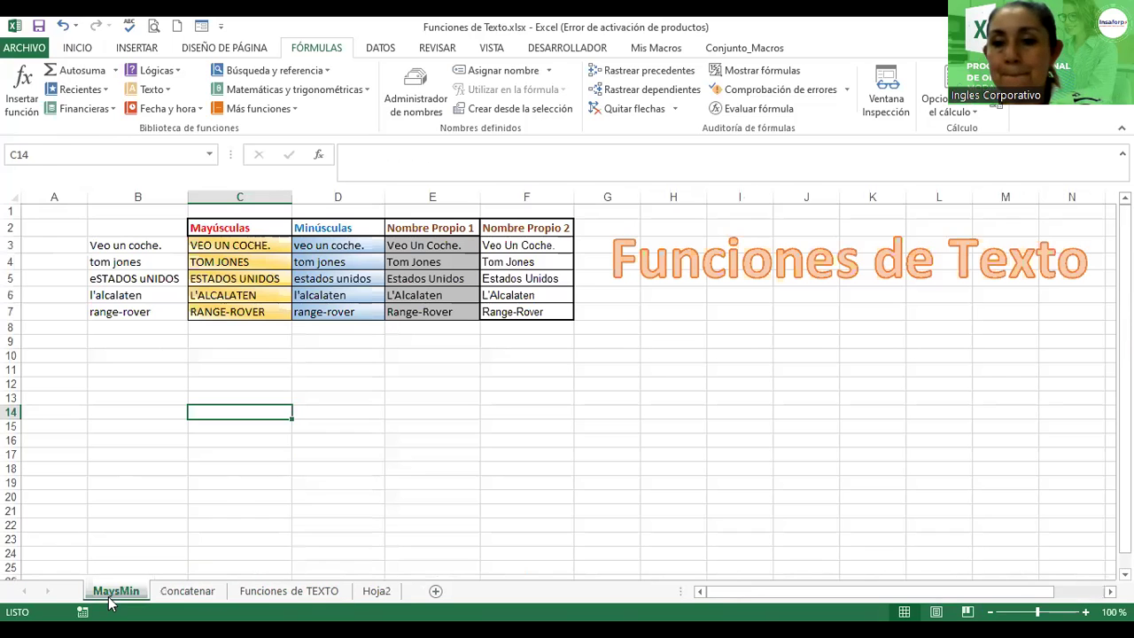
click(704, 518)
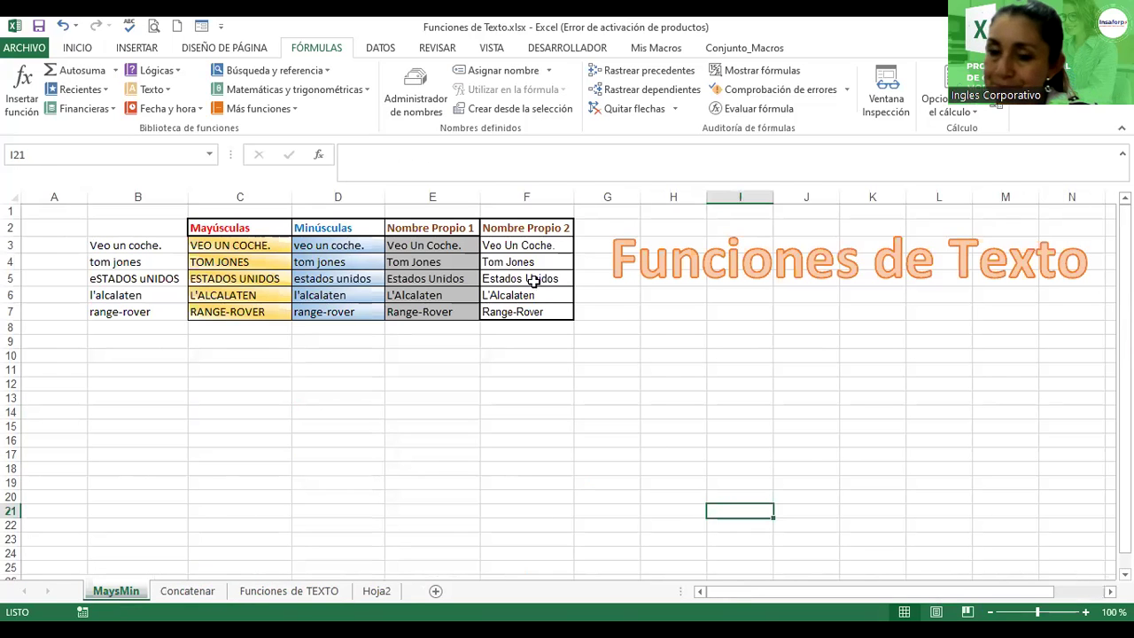